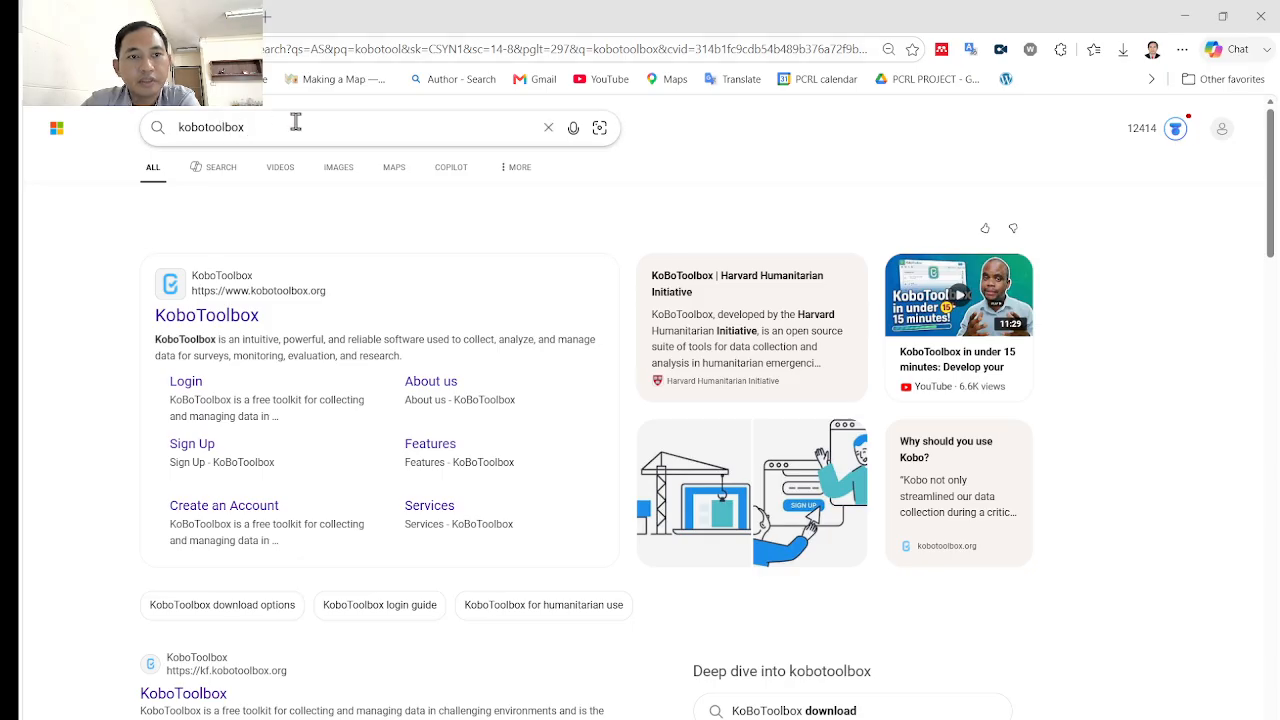
Step: Search the web for google and open the Google home page
left_click(324, 122)
left_click_drag(328, 122, 149, 121)
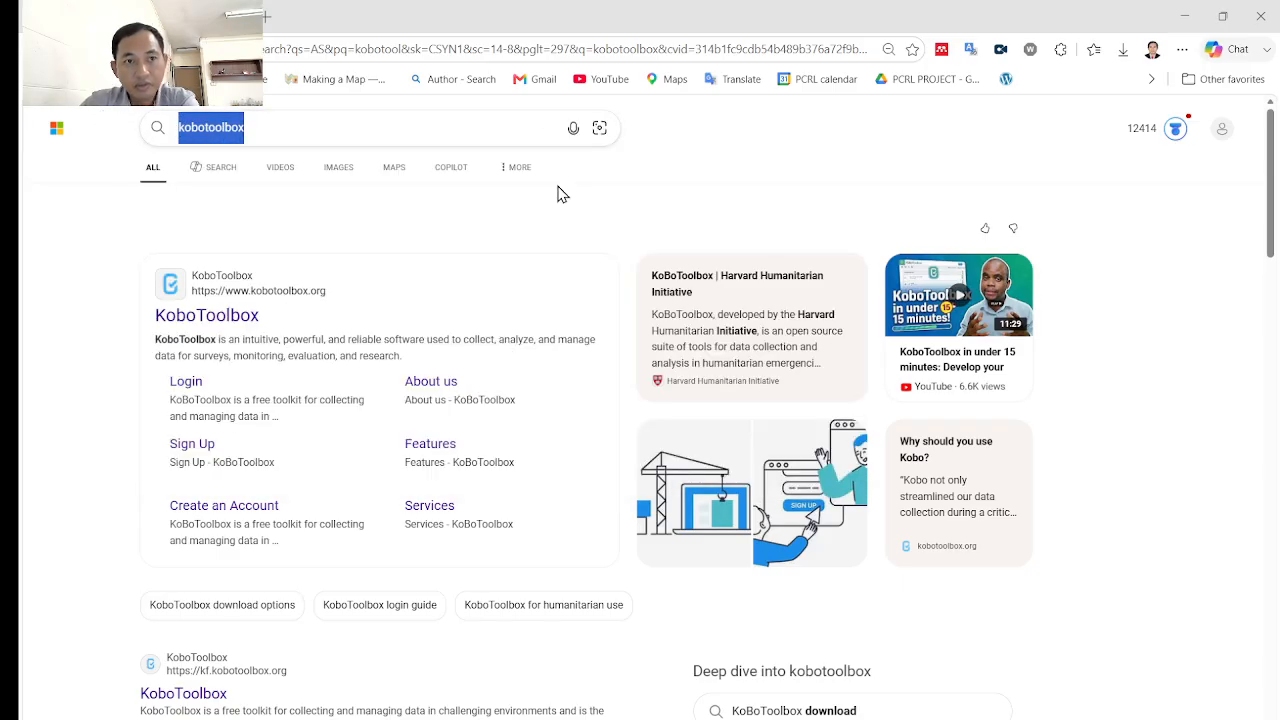
type("goog")
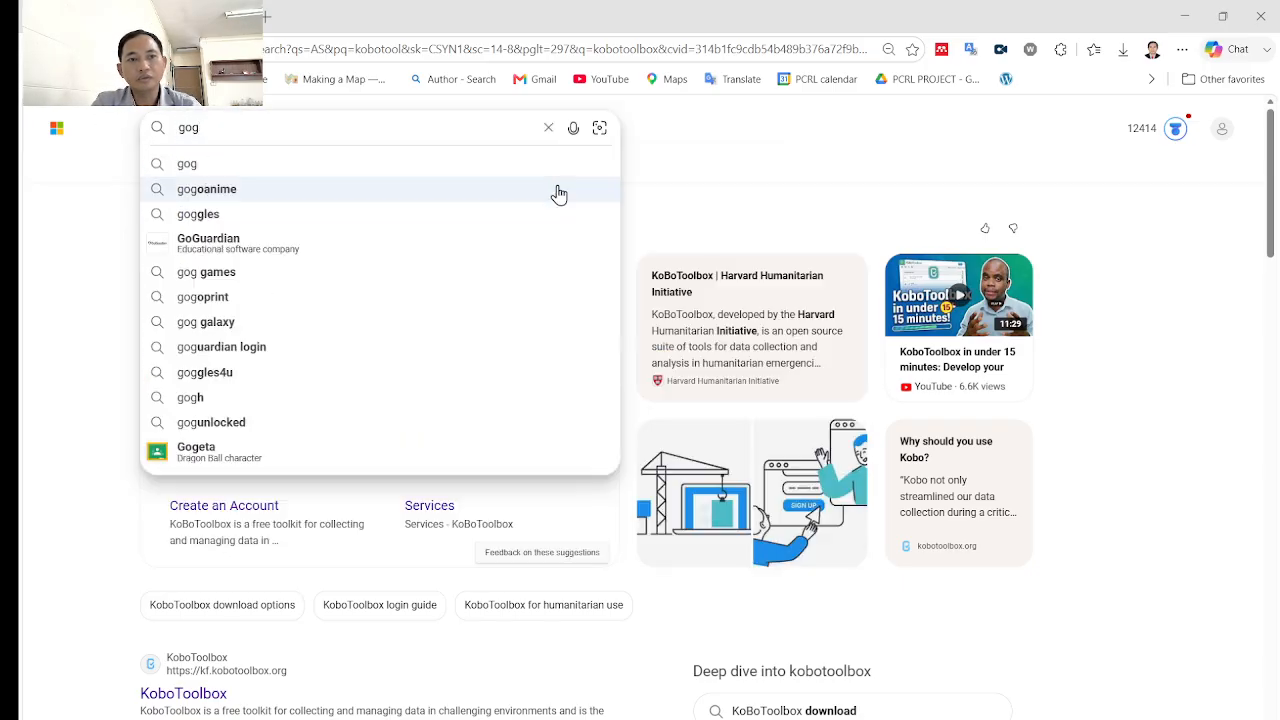
key("BackSpace")
type("ogle")
key("Return")
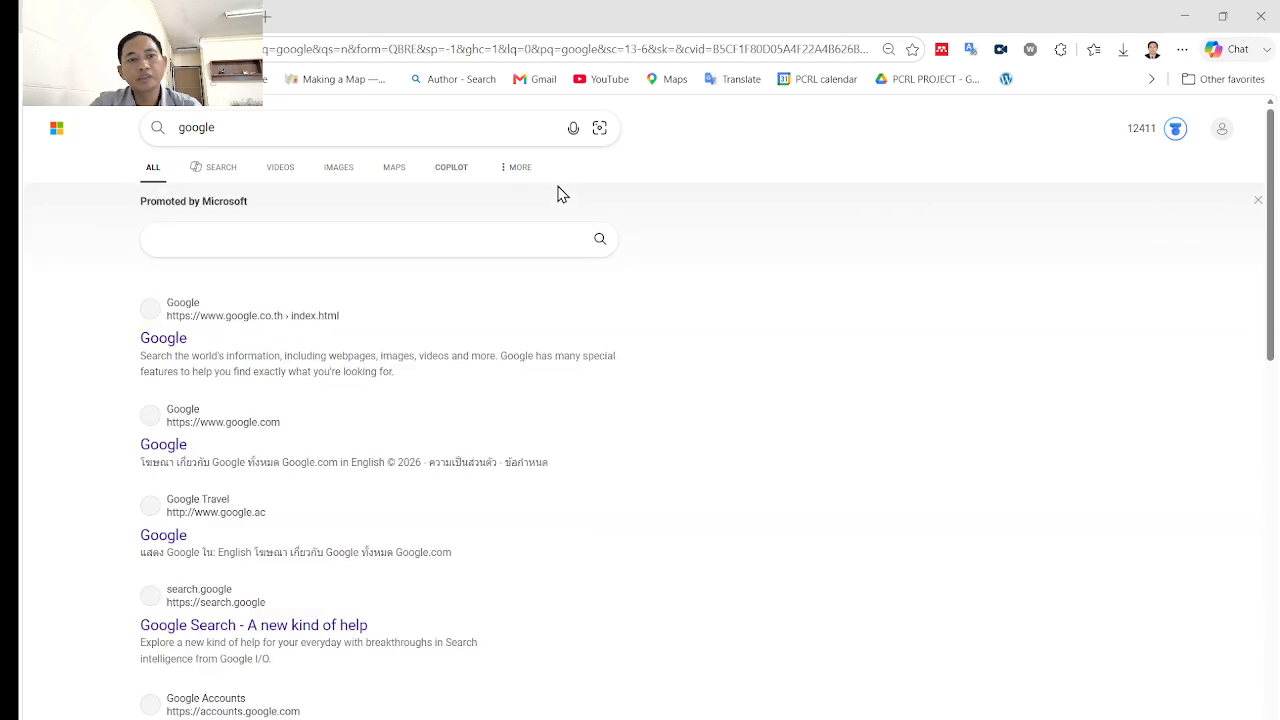
left_click(162, 345)
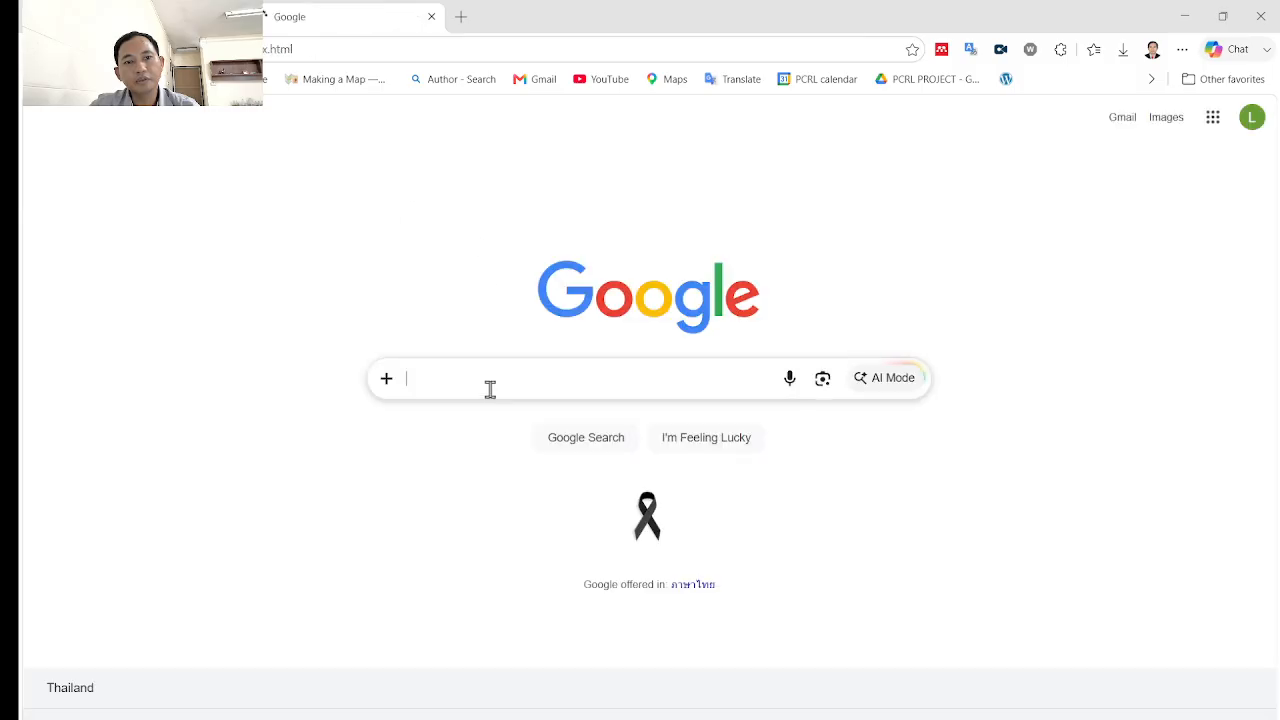
Step: Search Google for kobotoolbox and open the official KoboToolbox website from the results
left_click(489, 390)
type("ko")
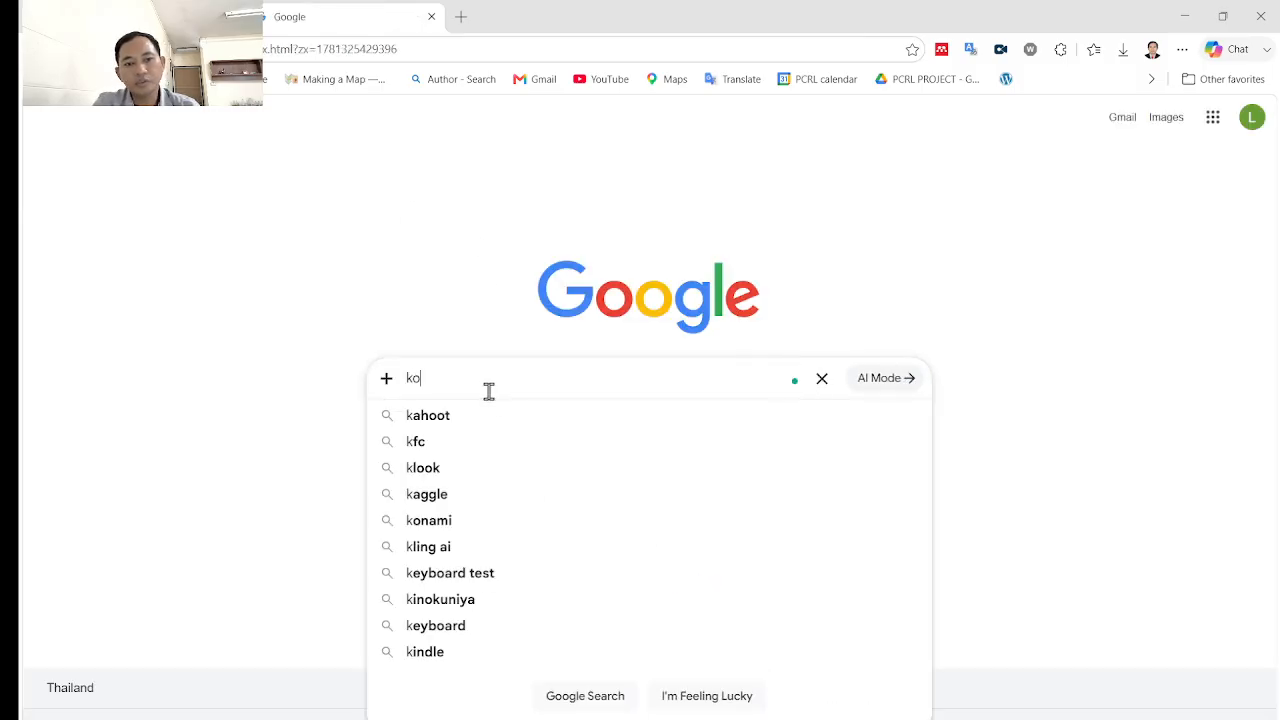
type("botoolbox")
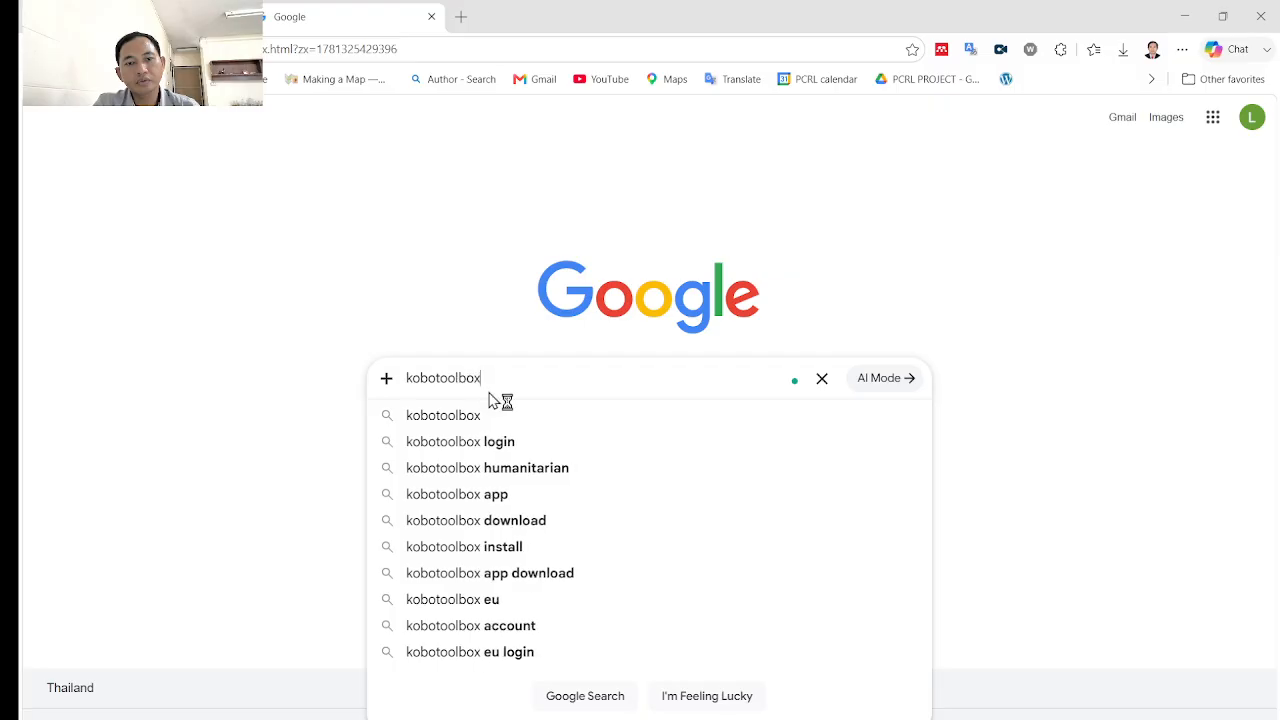
key("Return")
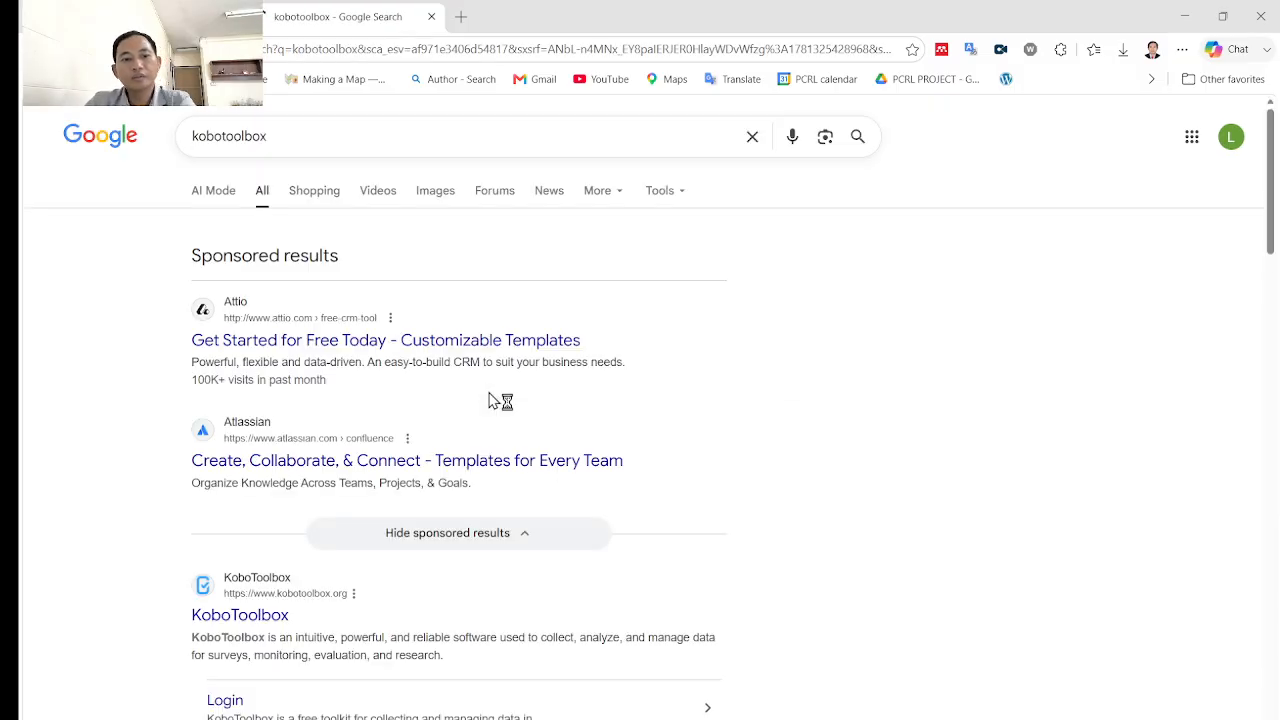
scroll(560, 410, "down", 2)
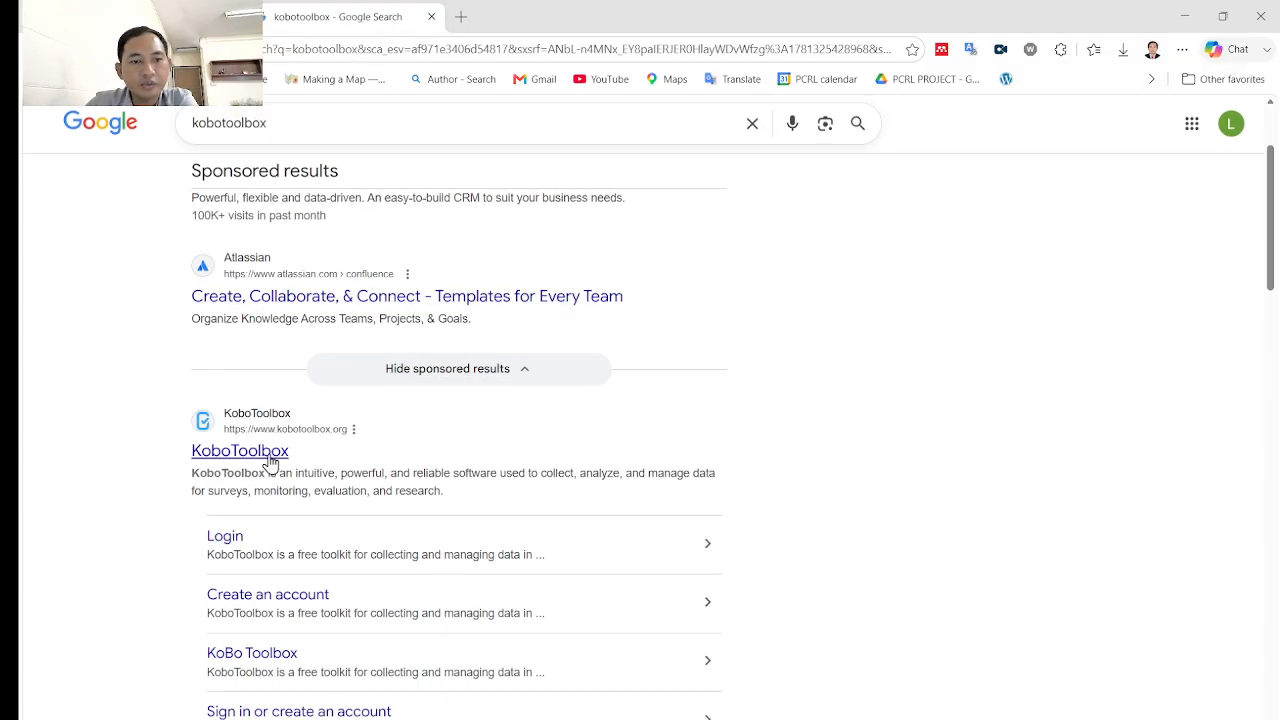
left_click(270, 452)
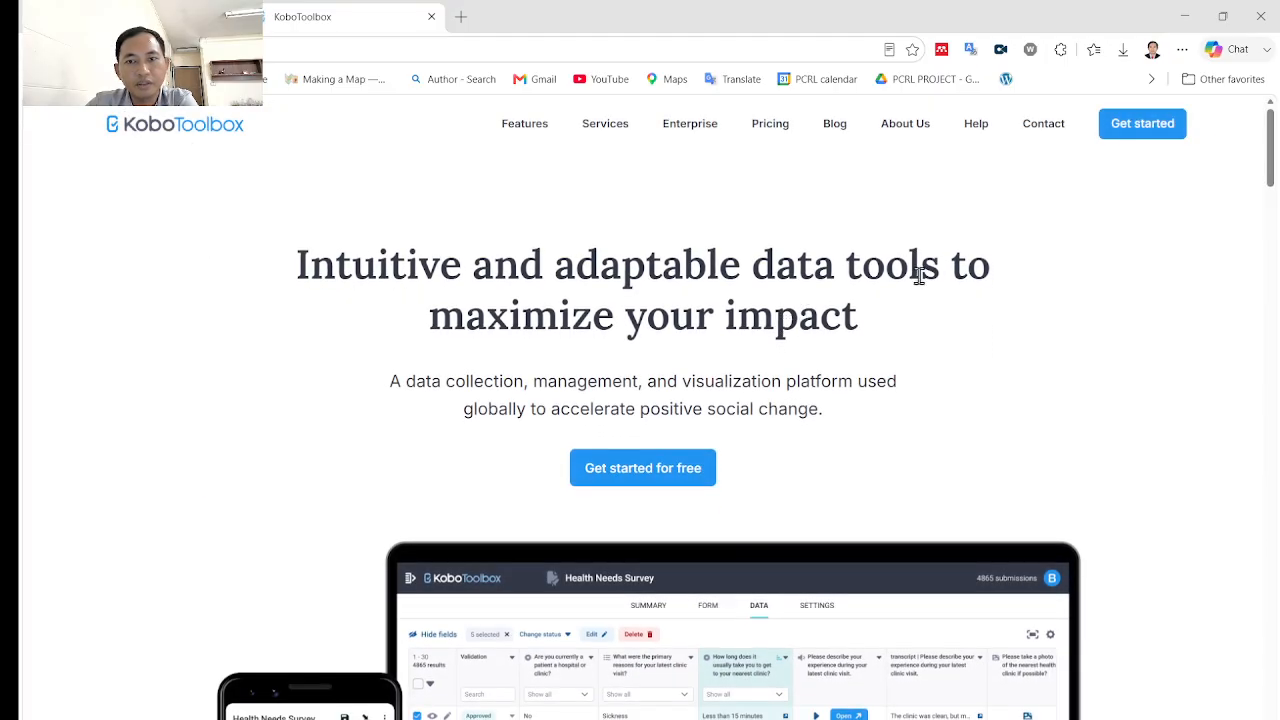
Step: Open the account creation form for the Global KoboToolbox Server and review its required fields
left_click(1151, 130)
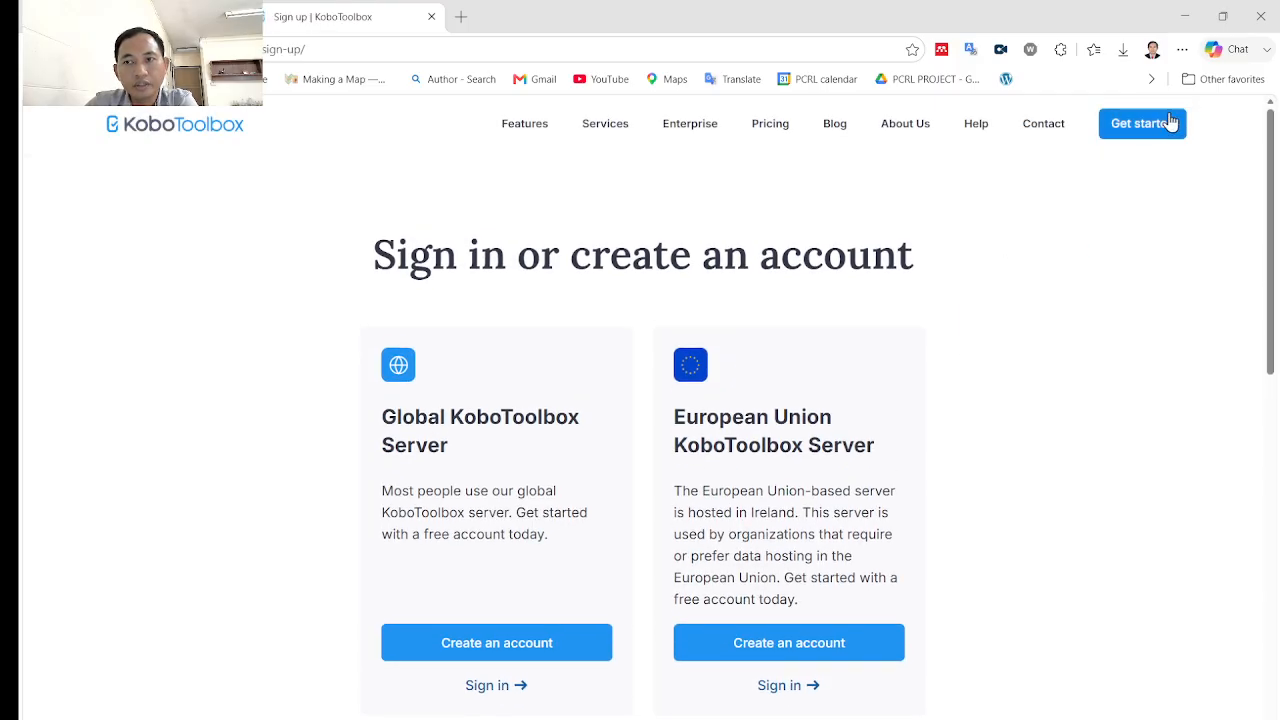
scroll(762, 263, "down", 1)
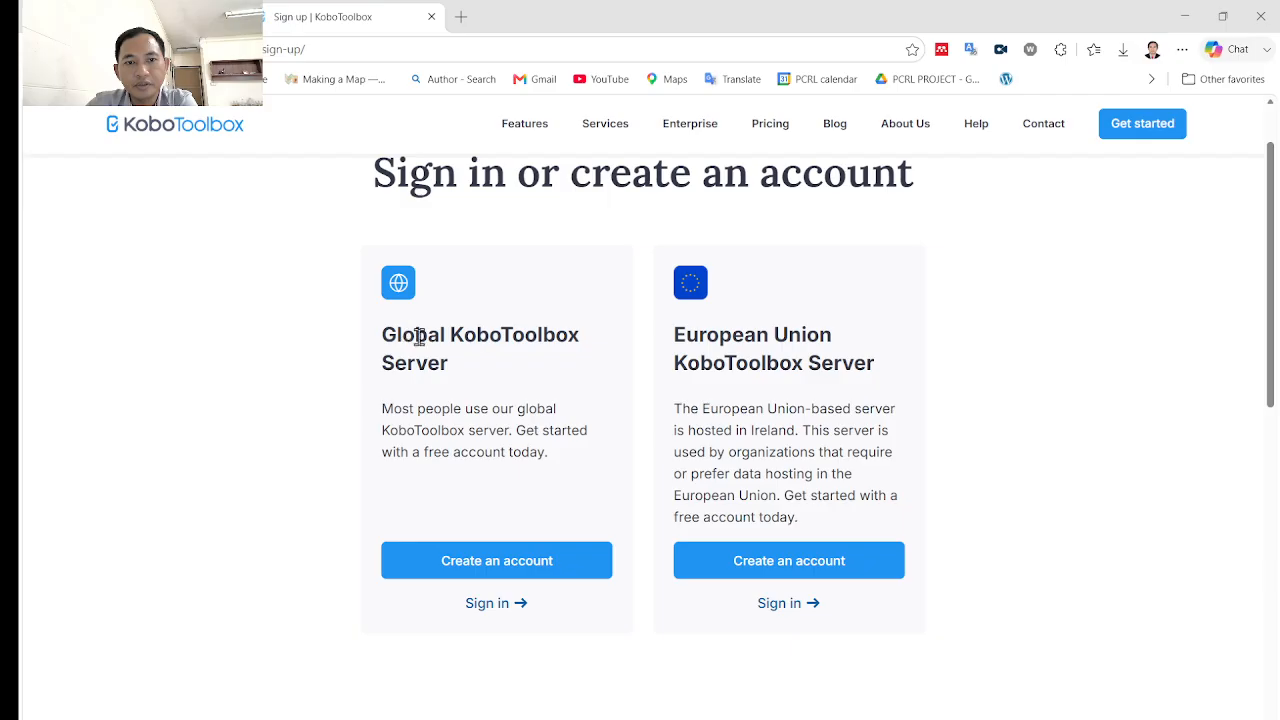
scroll(534, 374, "down", 1)
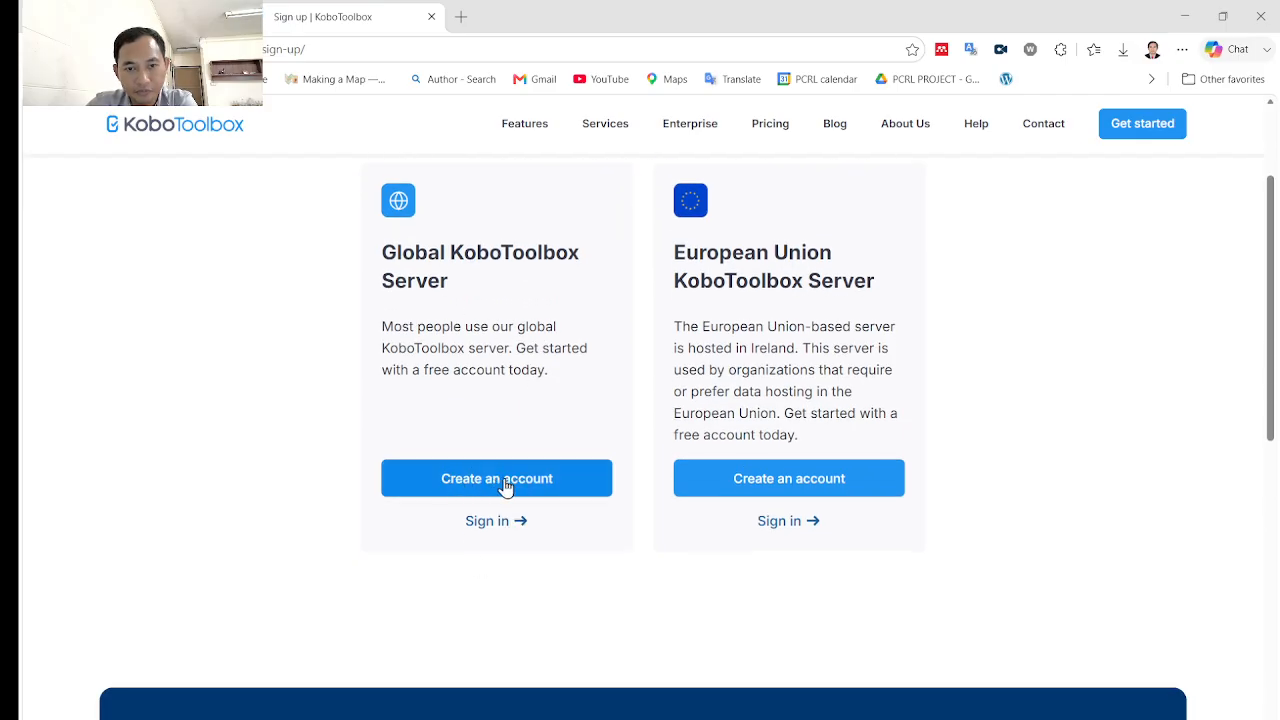
left_click(540, 484)
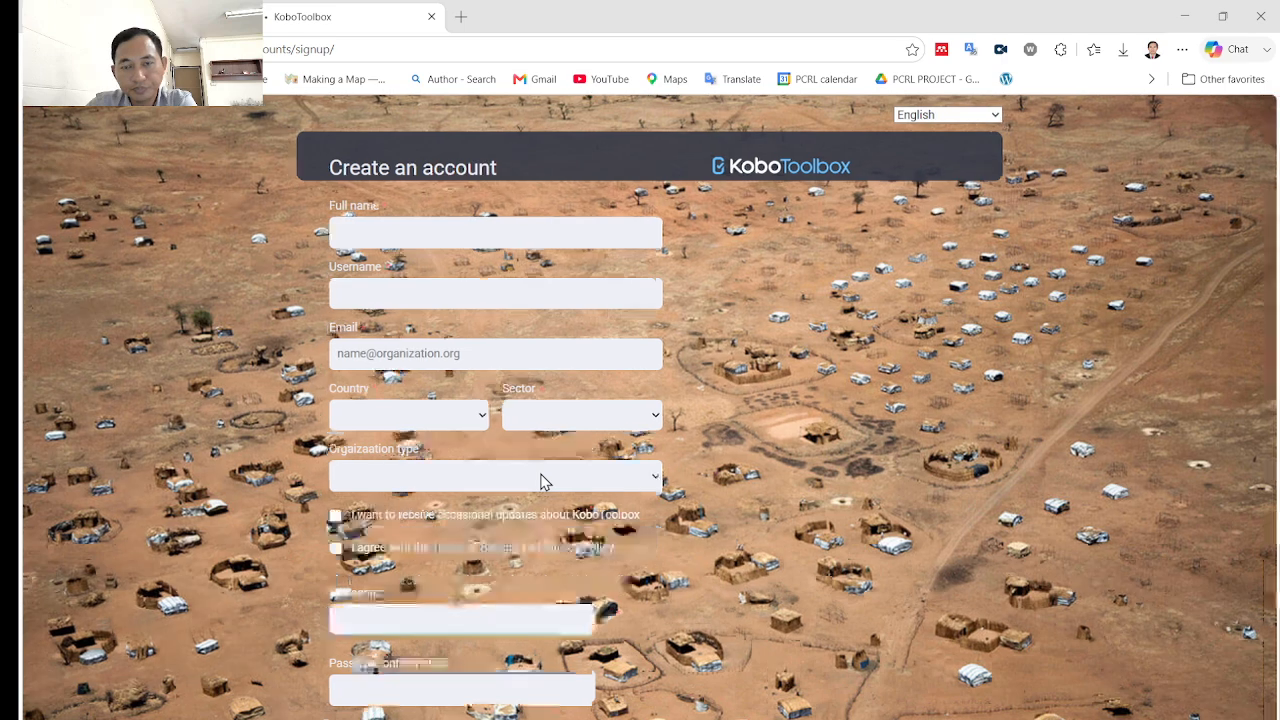
scroll(447, 450, "down", 1)
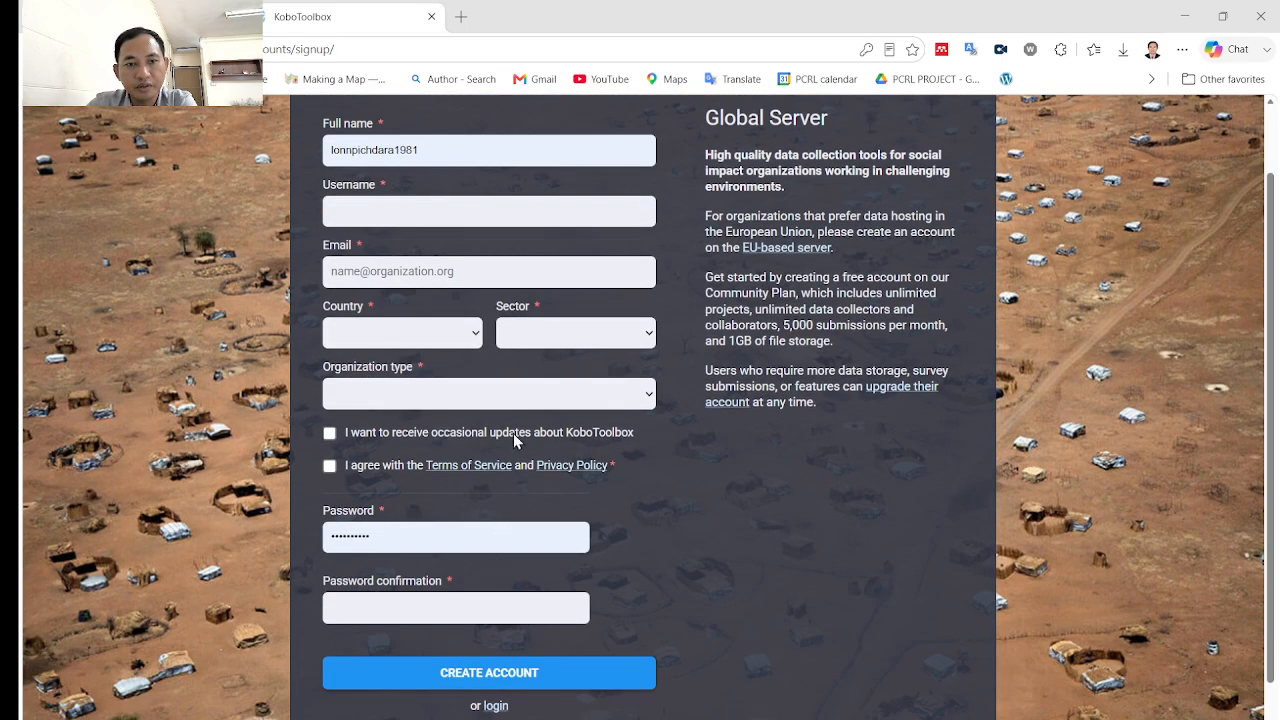
scroll(480, 480, "down", 1)
scroll(500, 570, "up", 2)
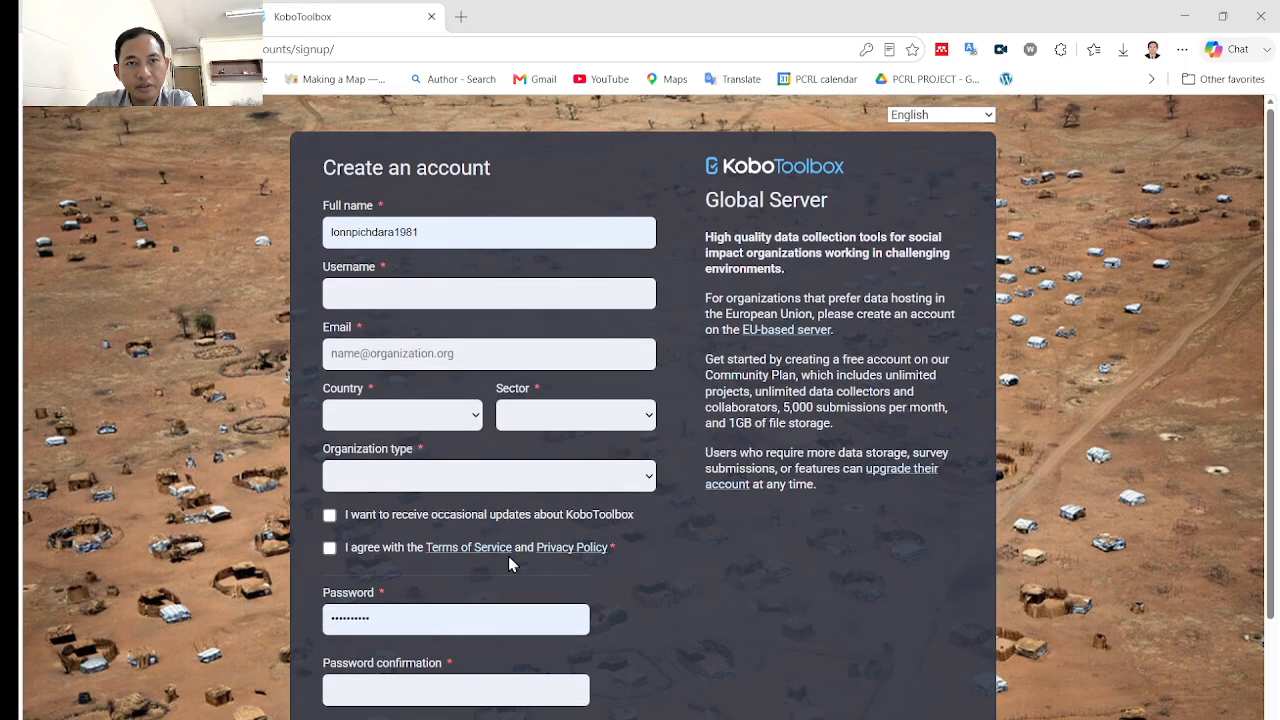
Step: Return to the server choice and sign in to the Global KoboToolbox Server with the saved credentials, checking the account menu
left_click(41, 49)
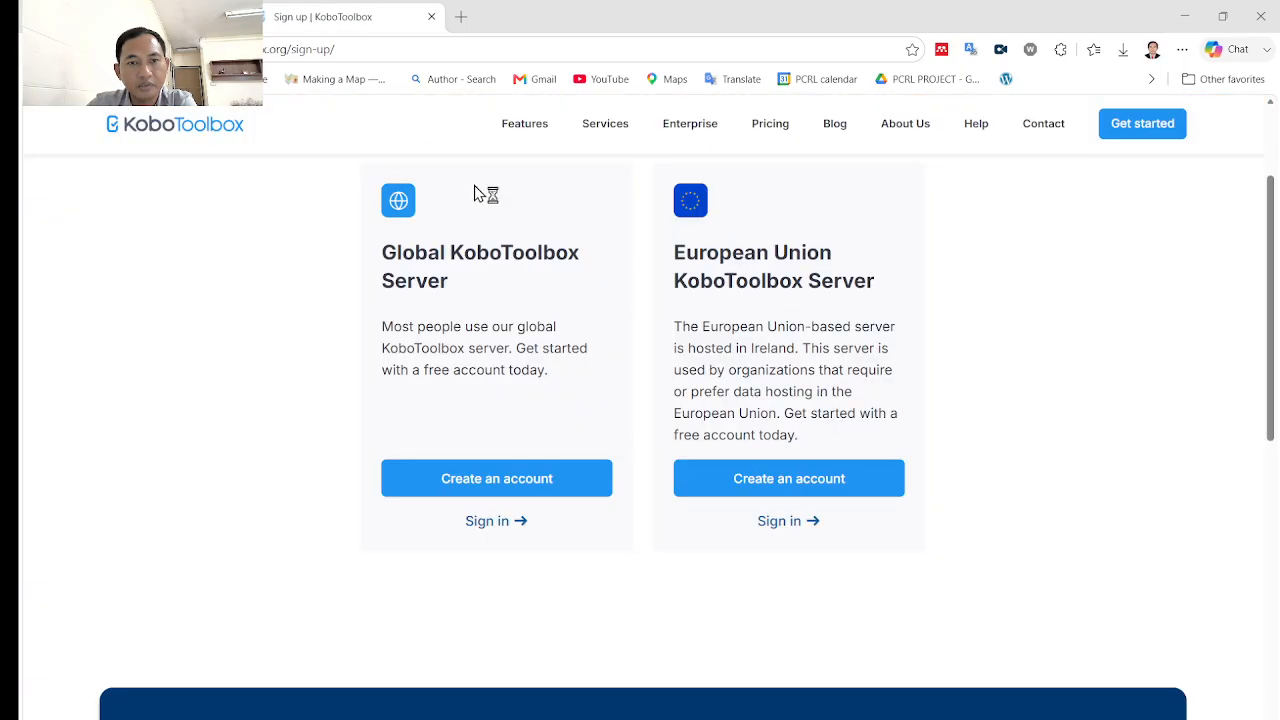
left_click(500, 521)
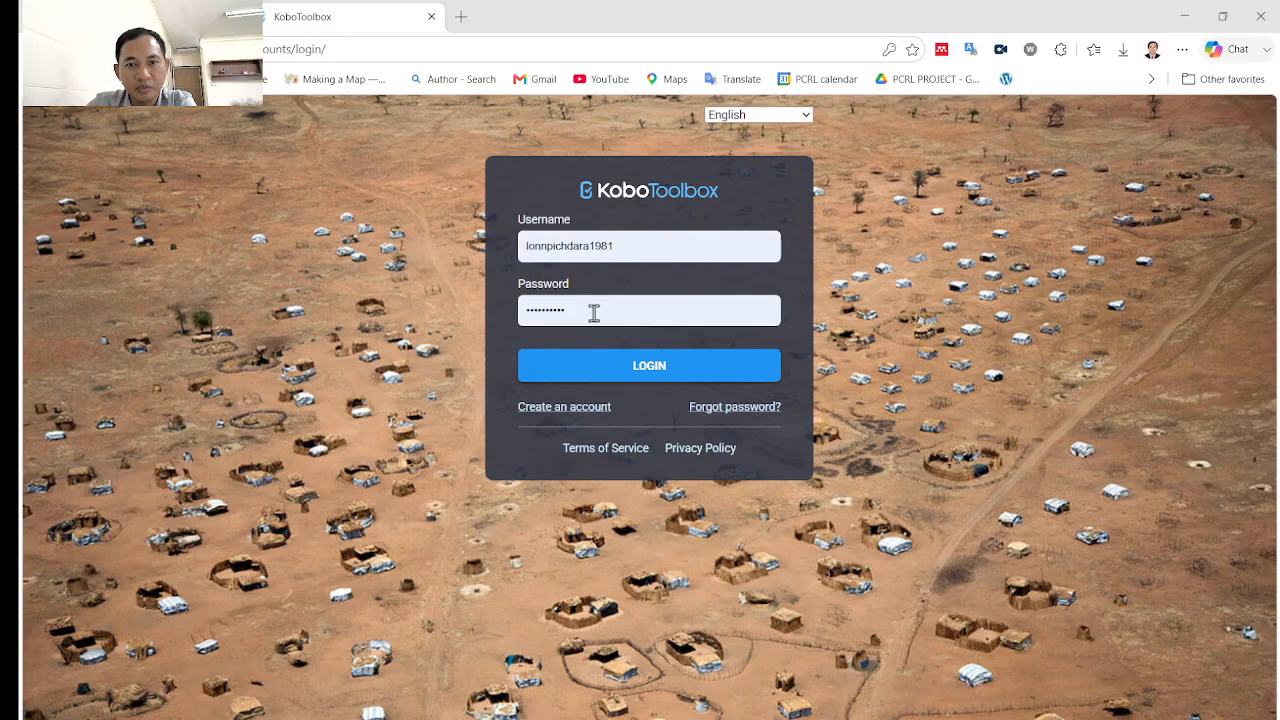
left_click(650, 370)
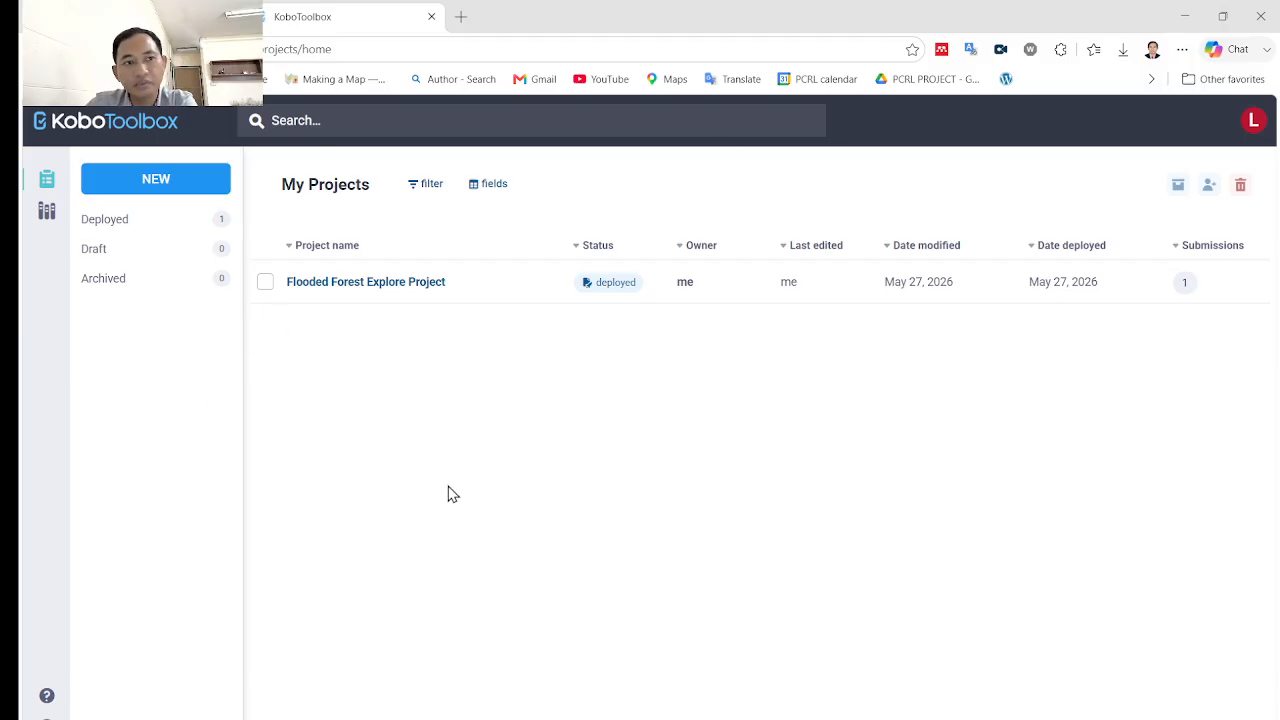
left_click(1253, 120)
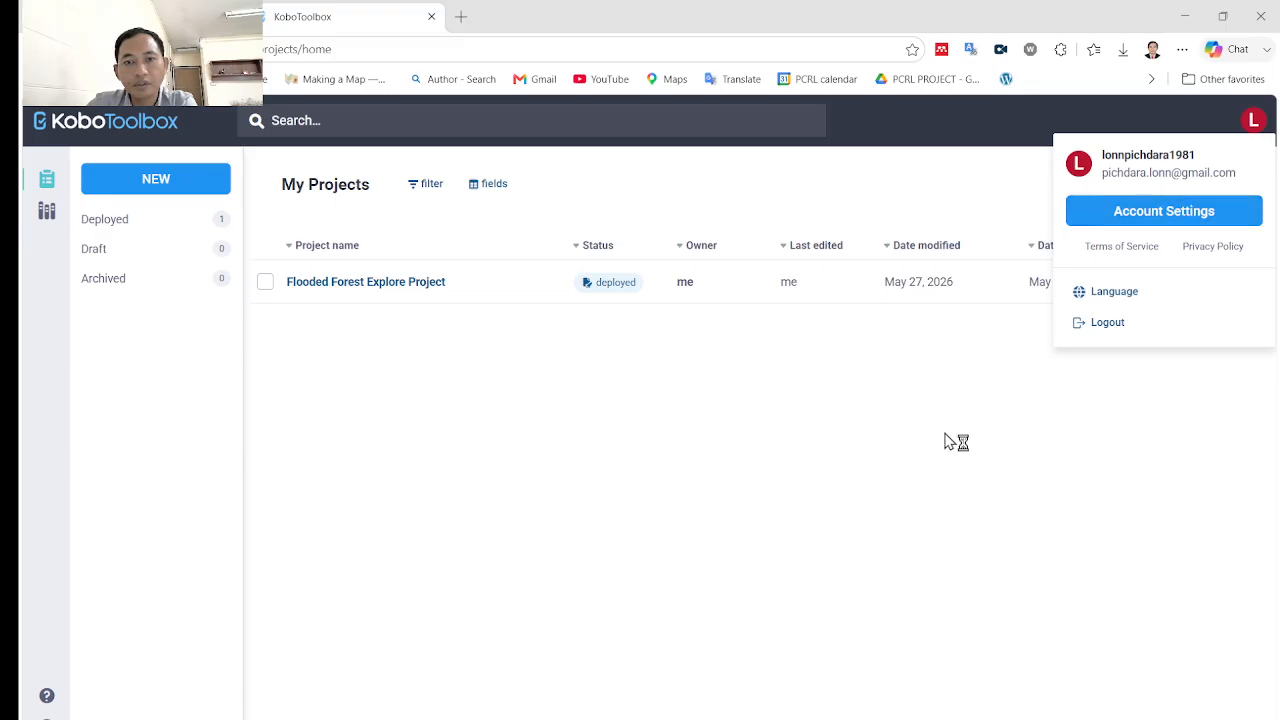
left_click(1000, 445)
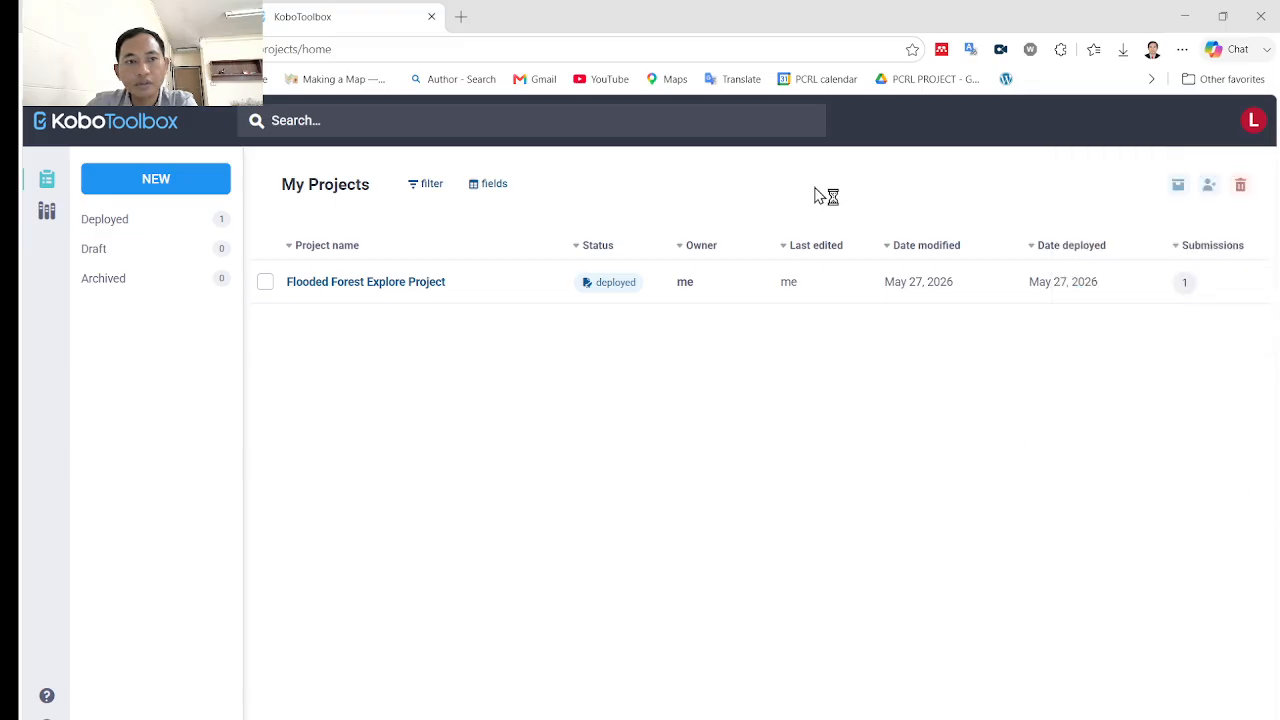
left_click(157, 180)
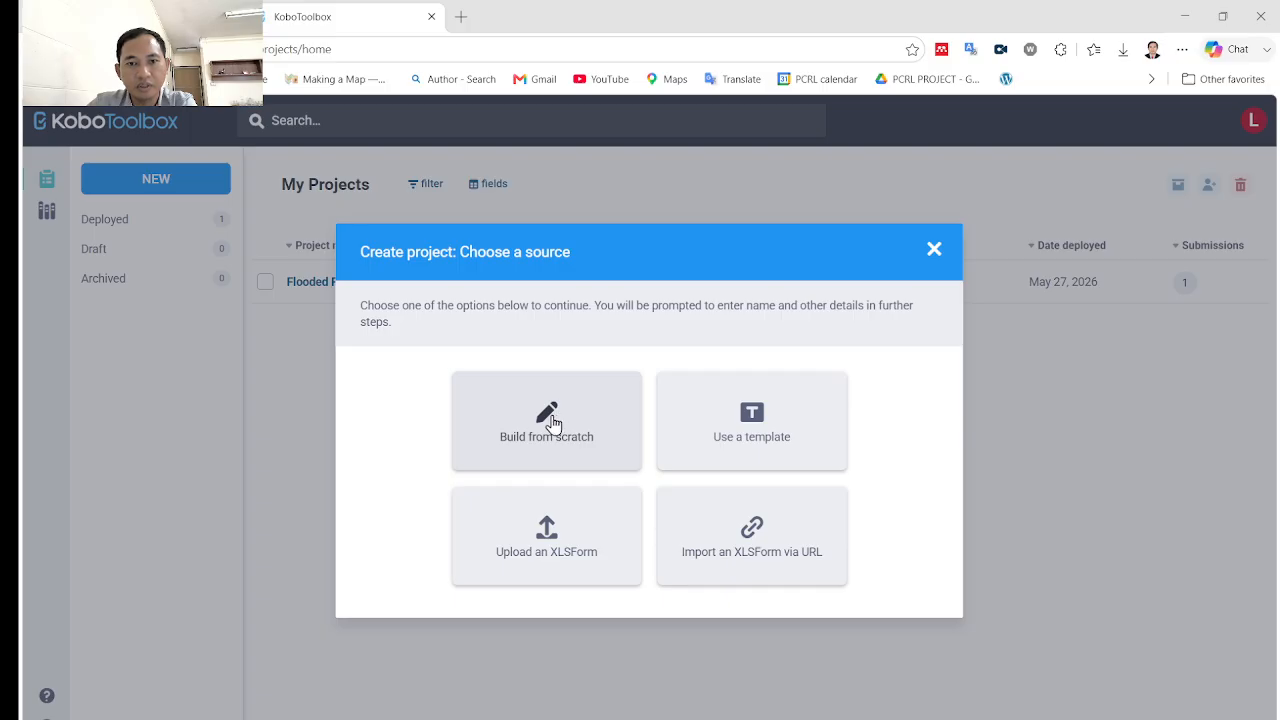
left_click(552, 424)
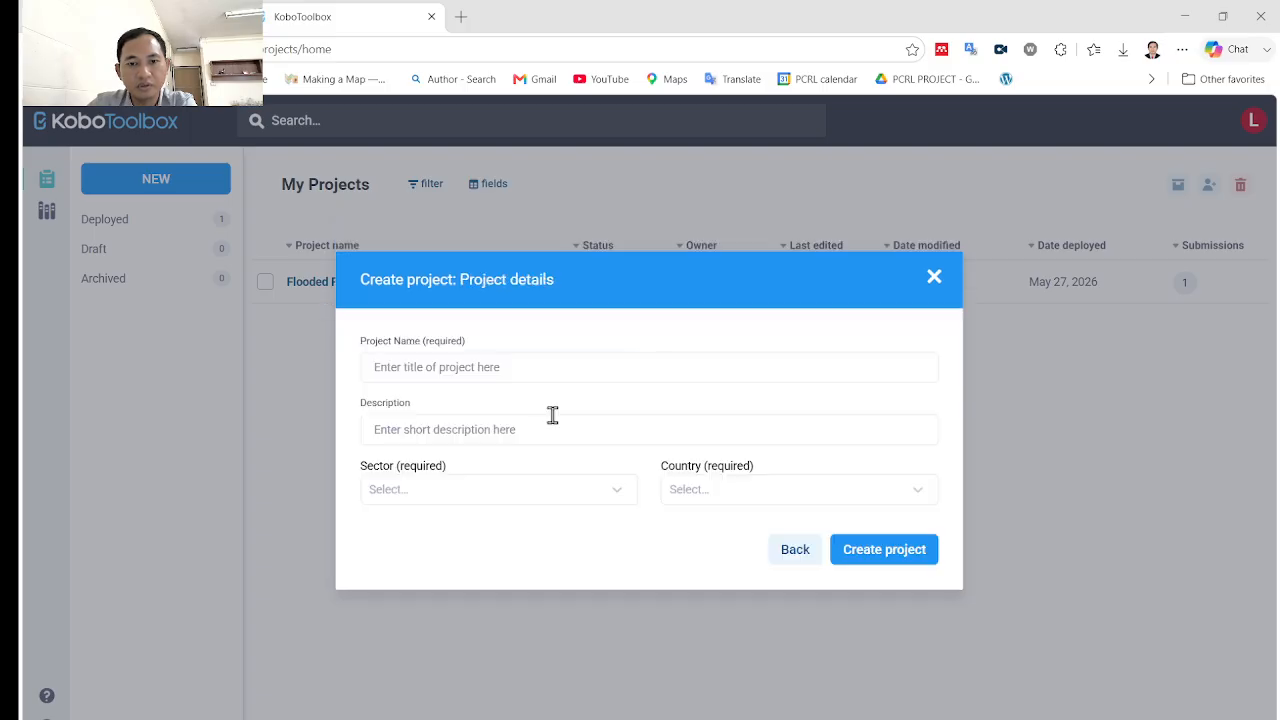
left_click(489, 360)
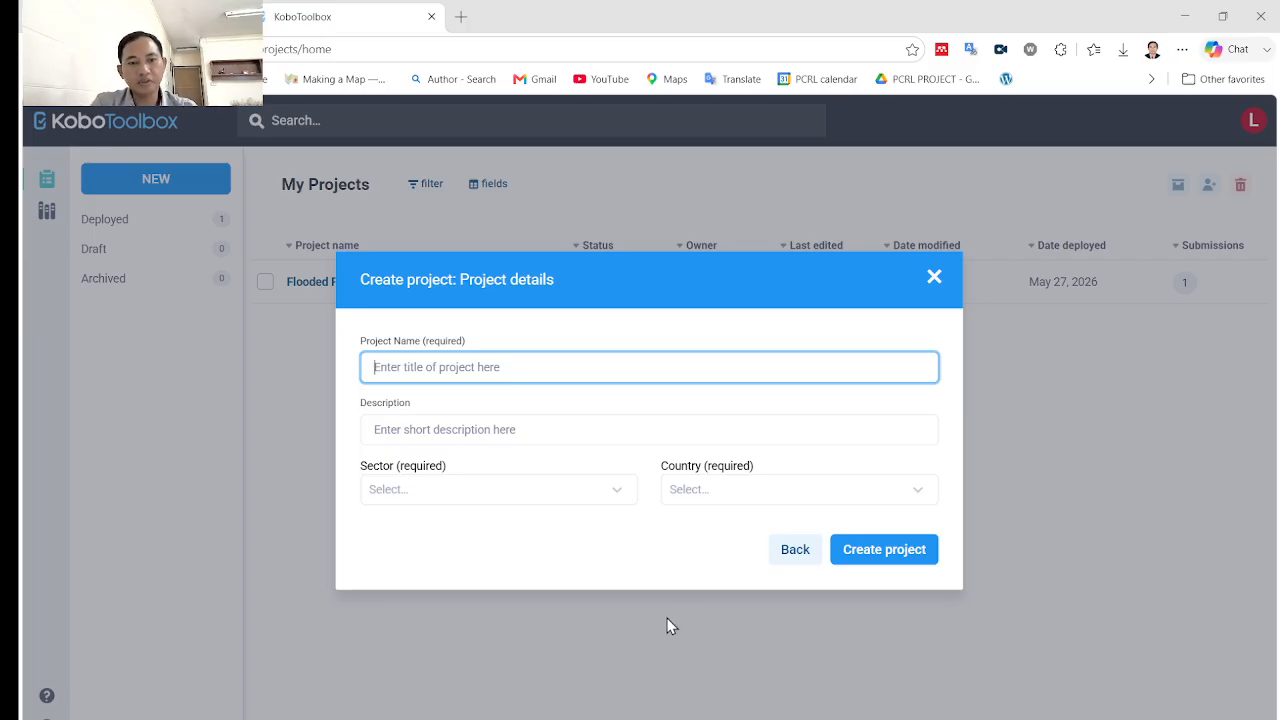
type("Fish")
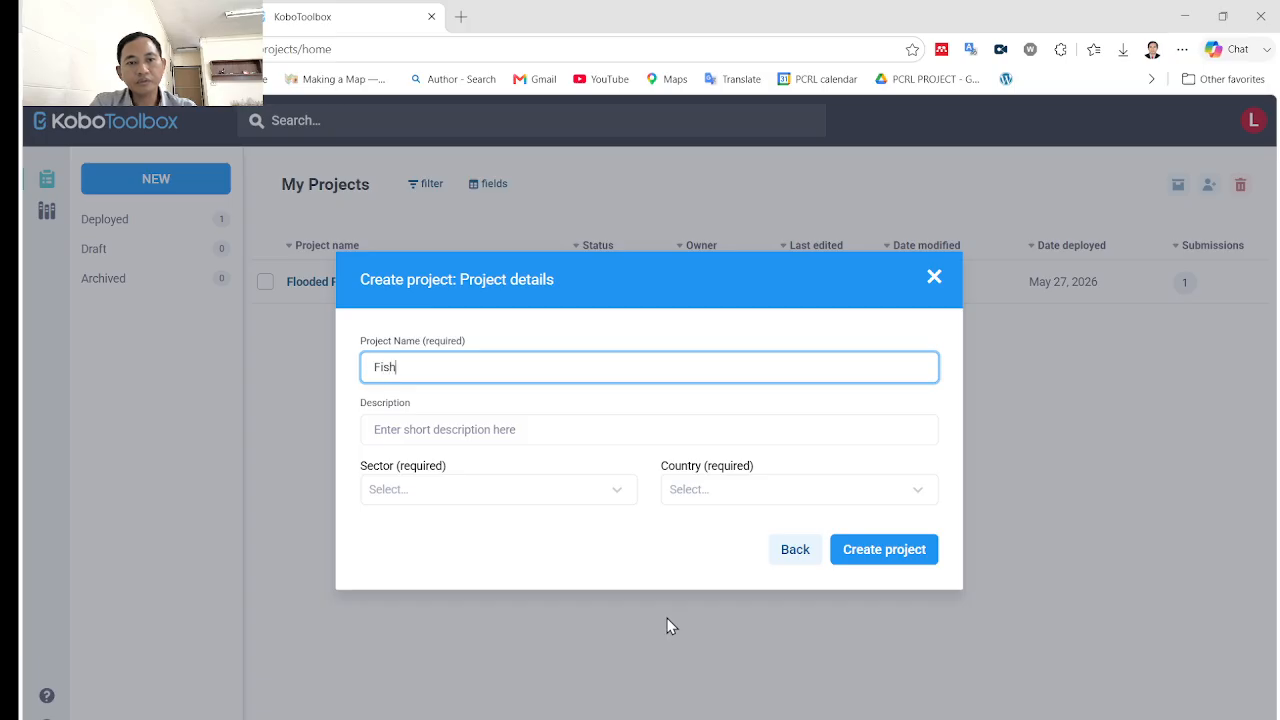
type(" c")
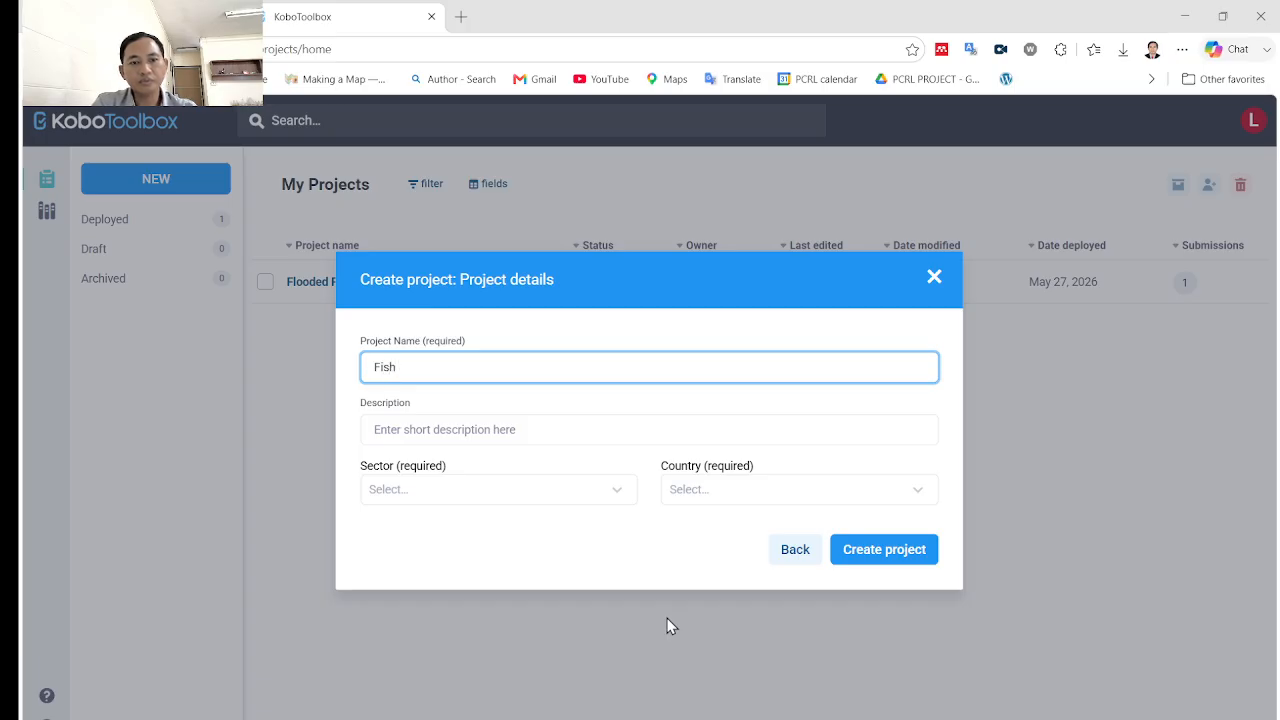
type(" moni")
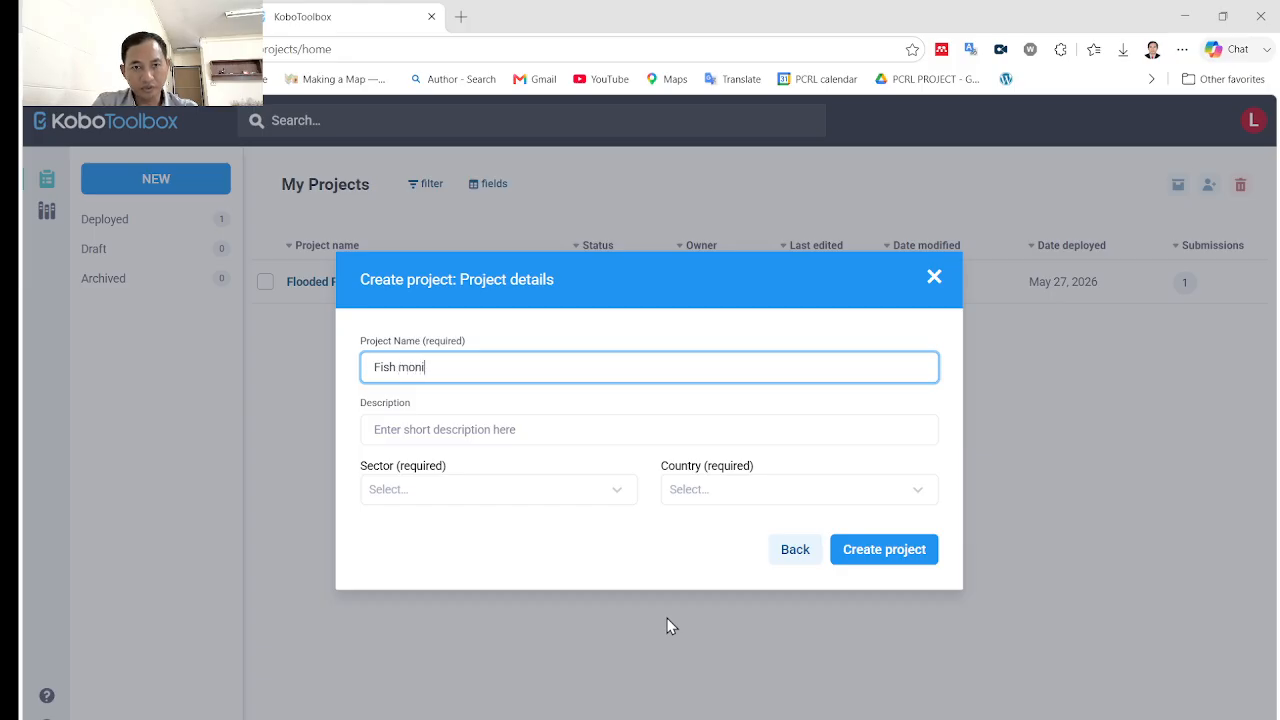
type("toring in")
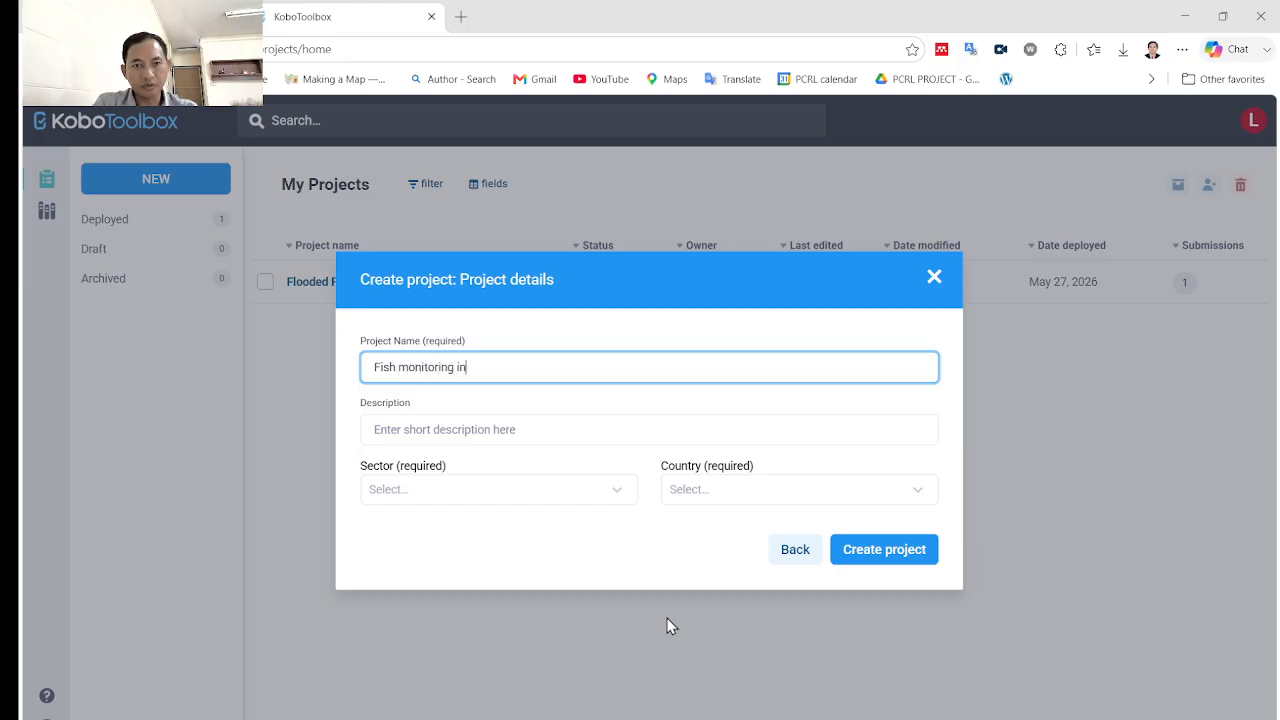
type(" Stung Tr")
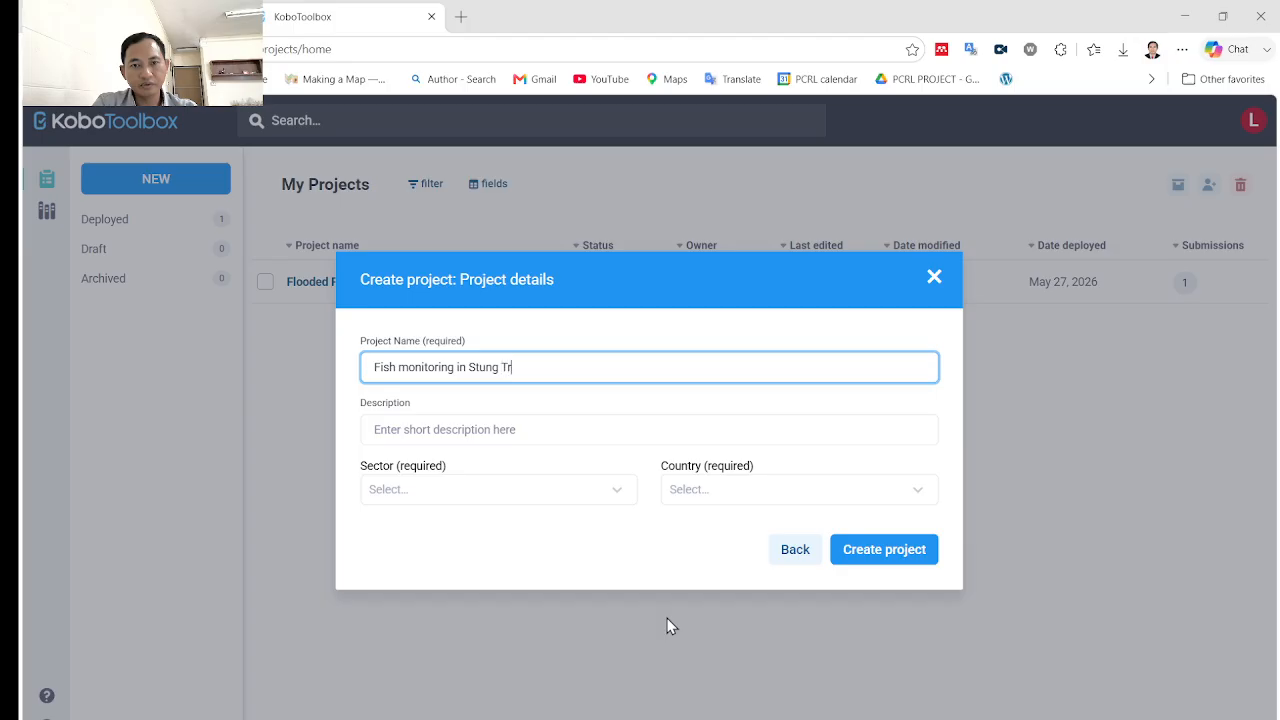
type("eng Mekong River")
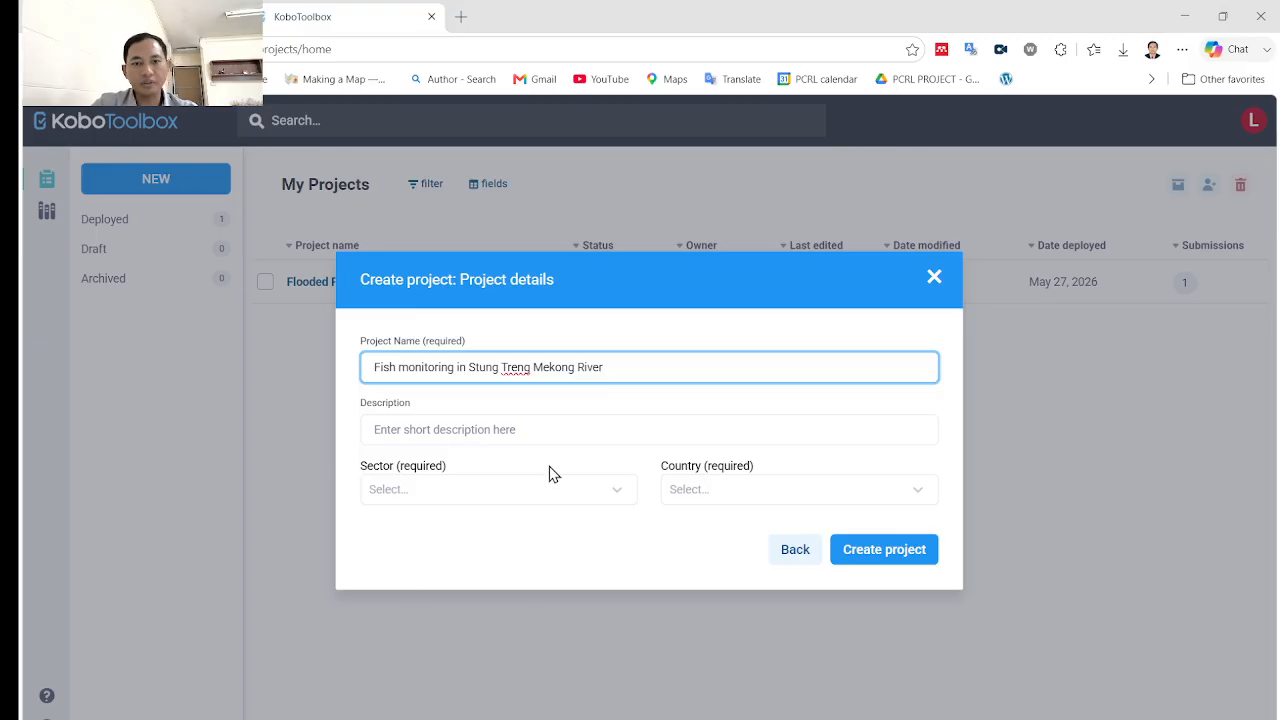
left_click_drag(636, 374, 243, 359)
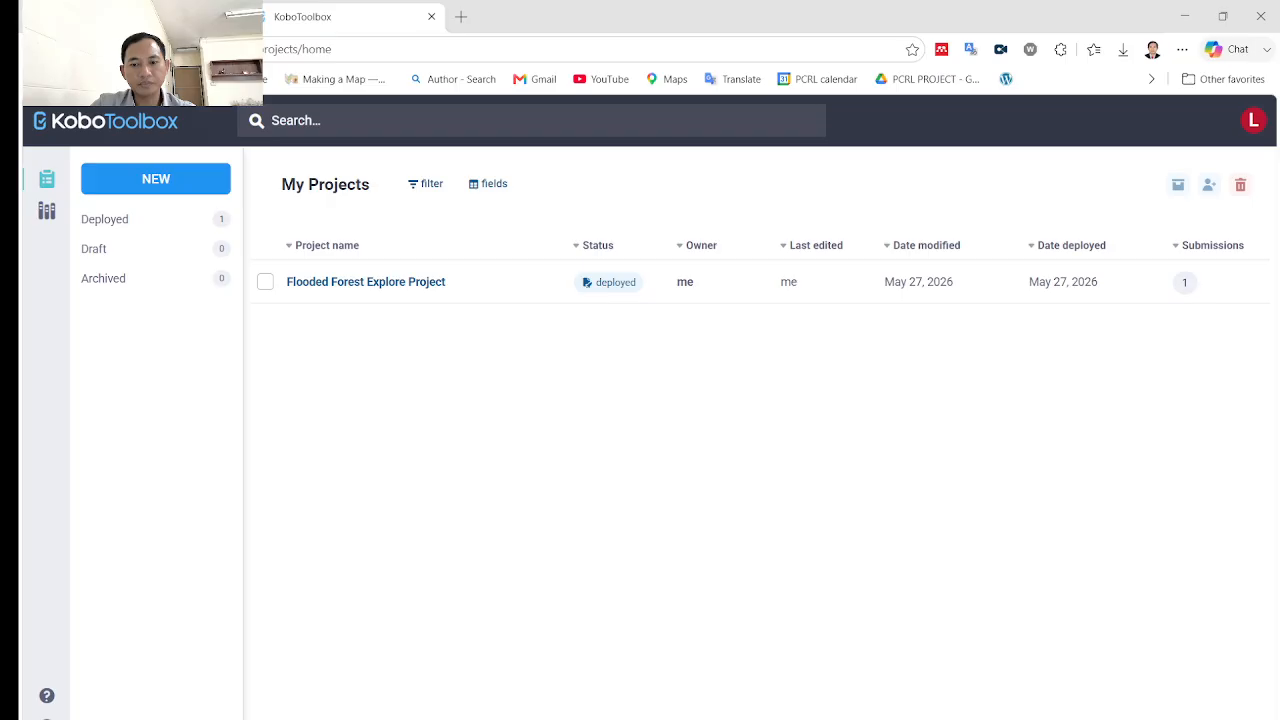
Step: Start a new project built from scratch, ready for its project details
left_click(157, 183)
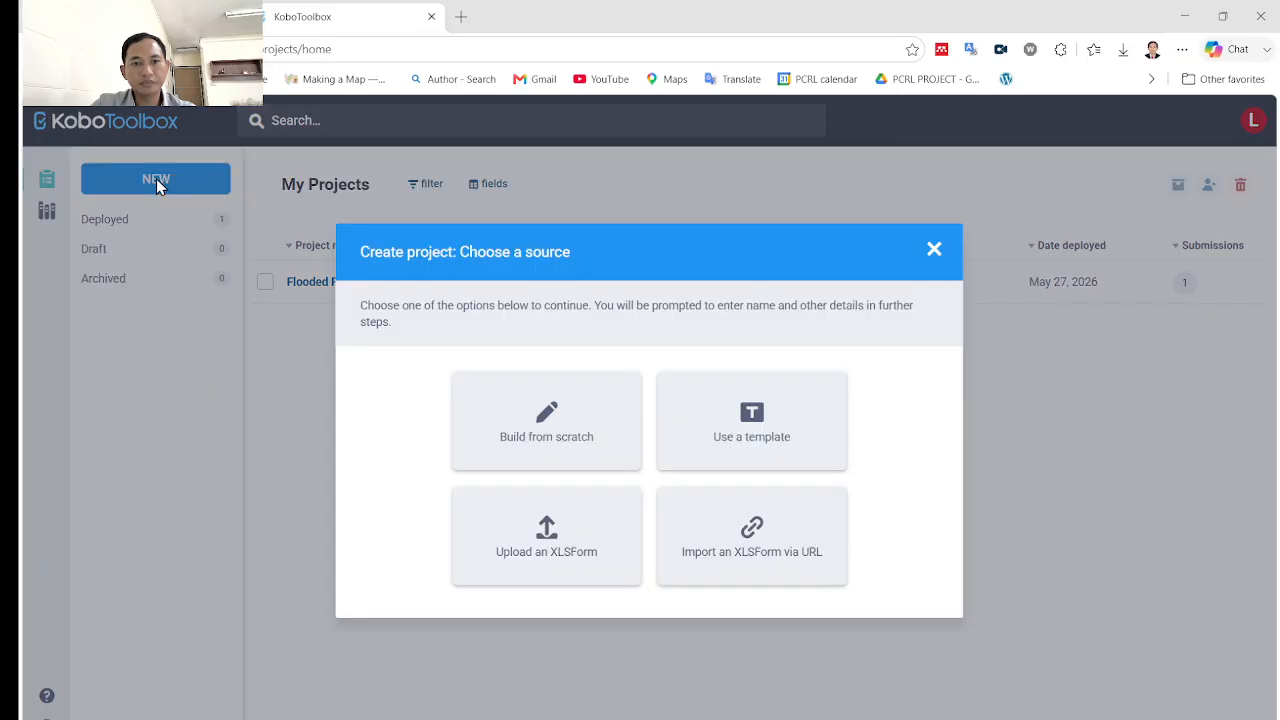
left_click(565, 456)
left_click(524, 370)
type("Fis")
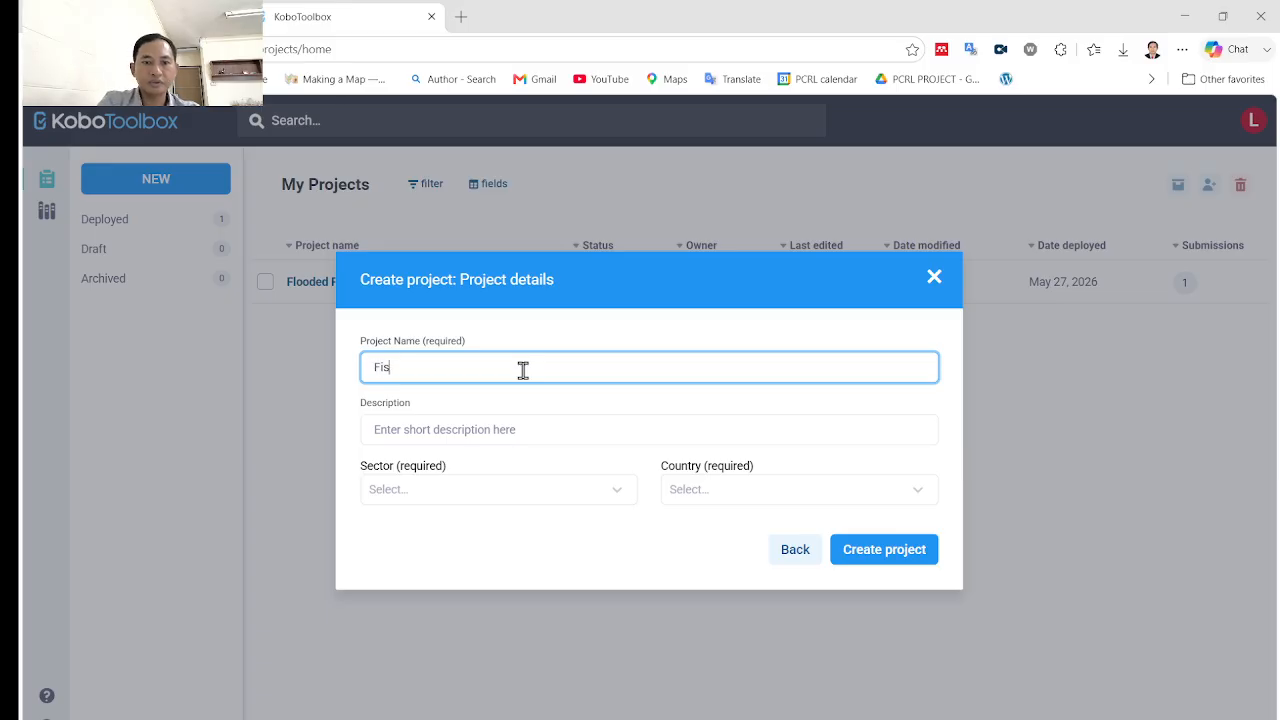
type("her")
key("BackSpace")
key("BackSpace")
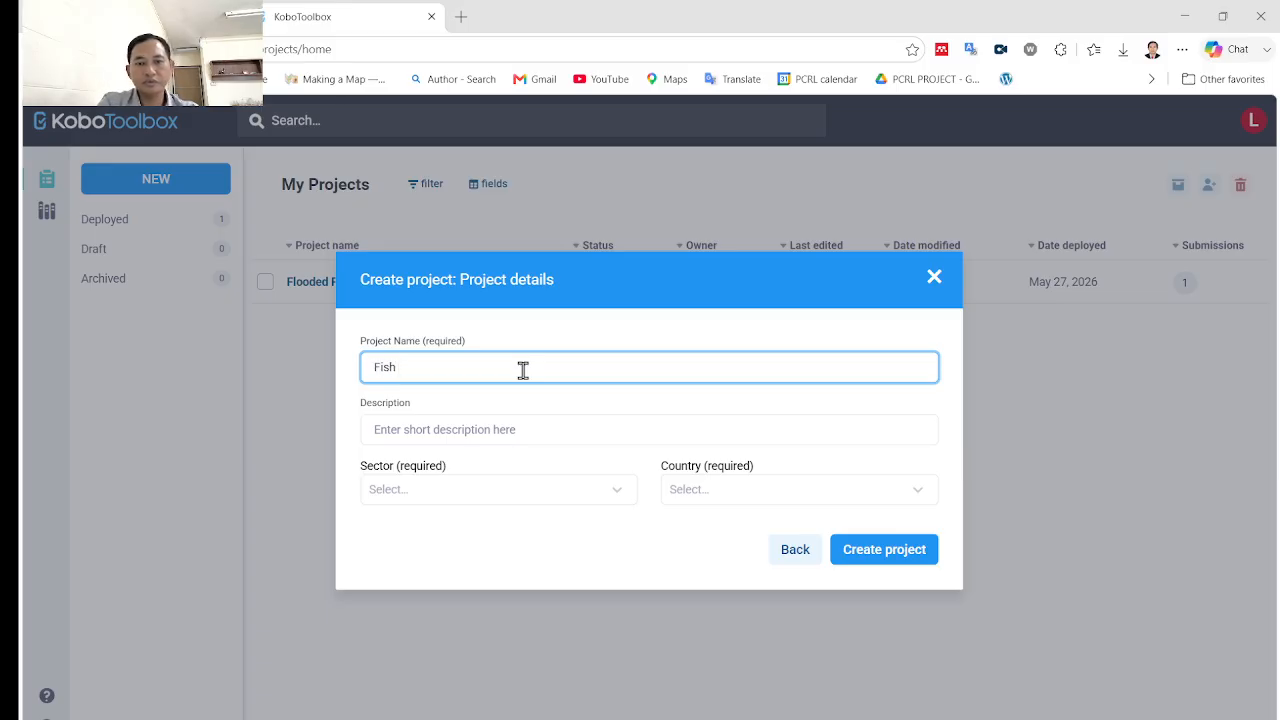
key("BackSpace")
type("ery com")
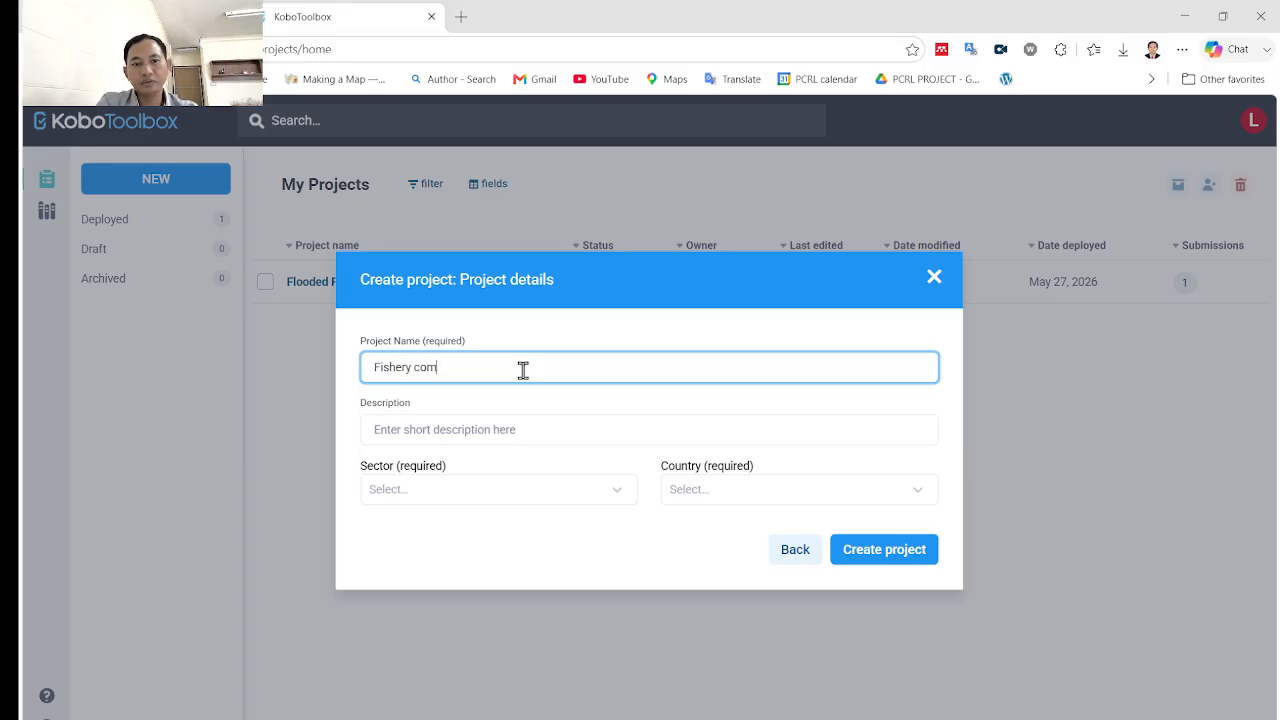
key("BackSpace")
key("BackSpace")
key("BackSpace")
type("monitoring q")
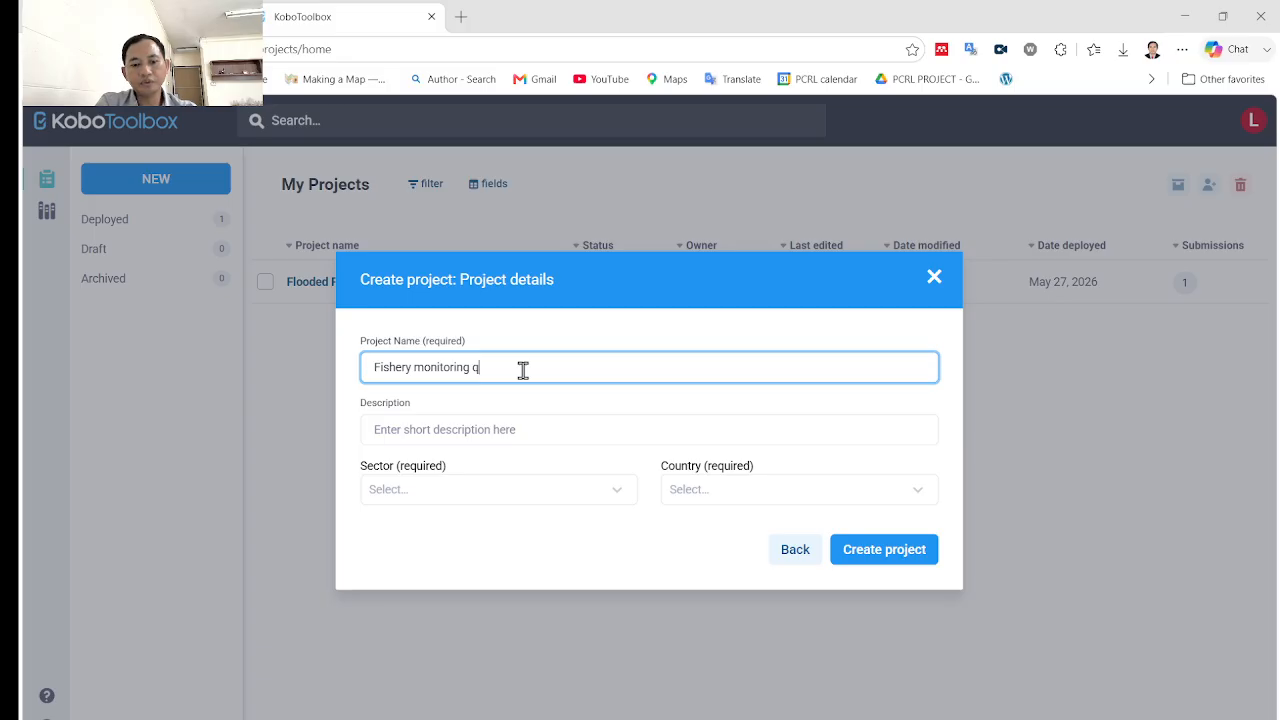
type("uestio")
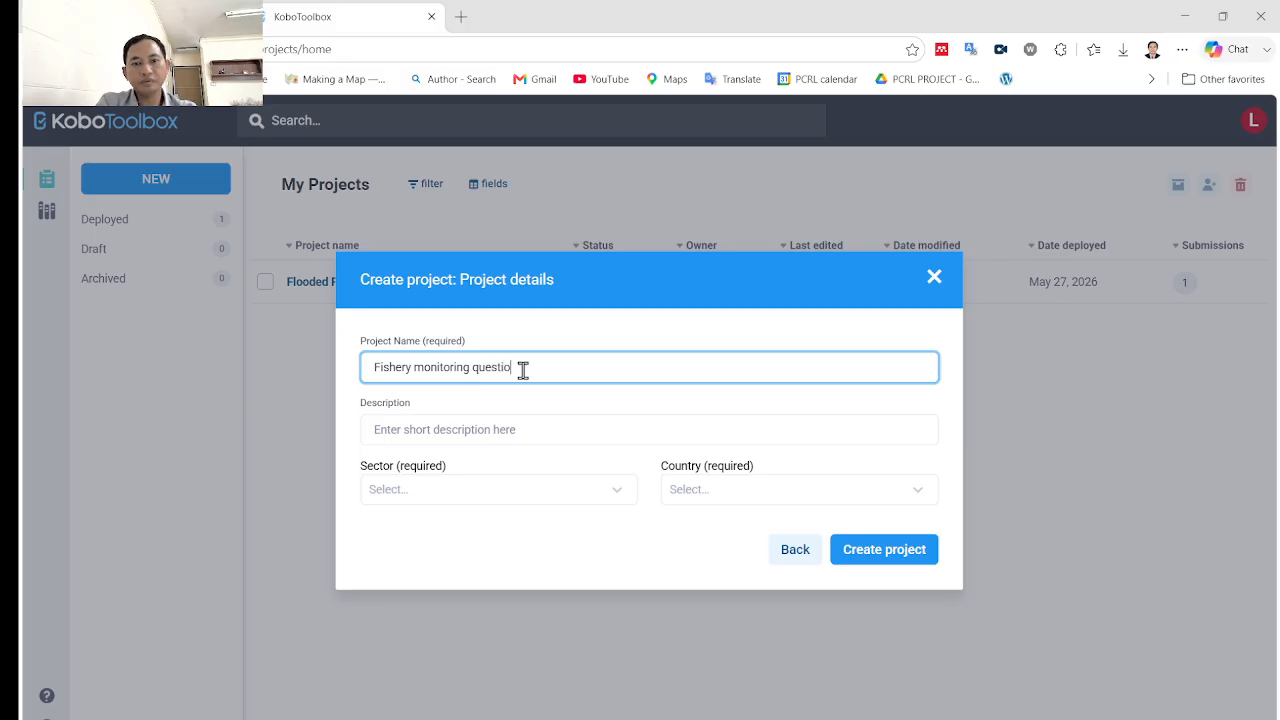
key("BackSpace")
key("BackSpace")
key("BackSpace")
key("BackSpace")
key("BackSpace")
key("BackSpace")
key("BackSpace")
type("in Stung")
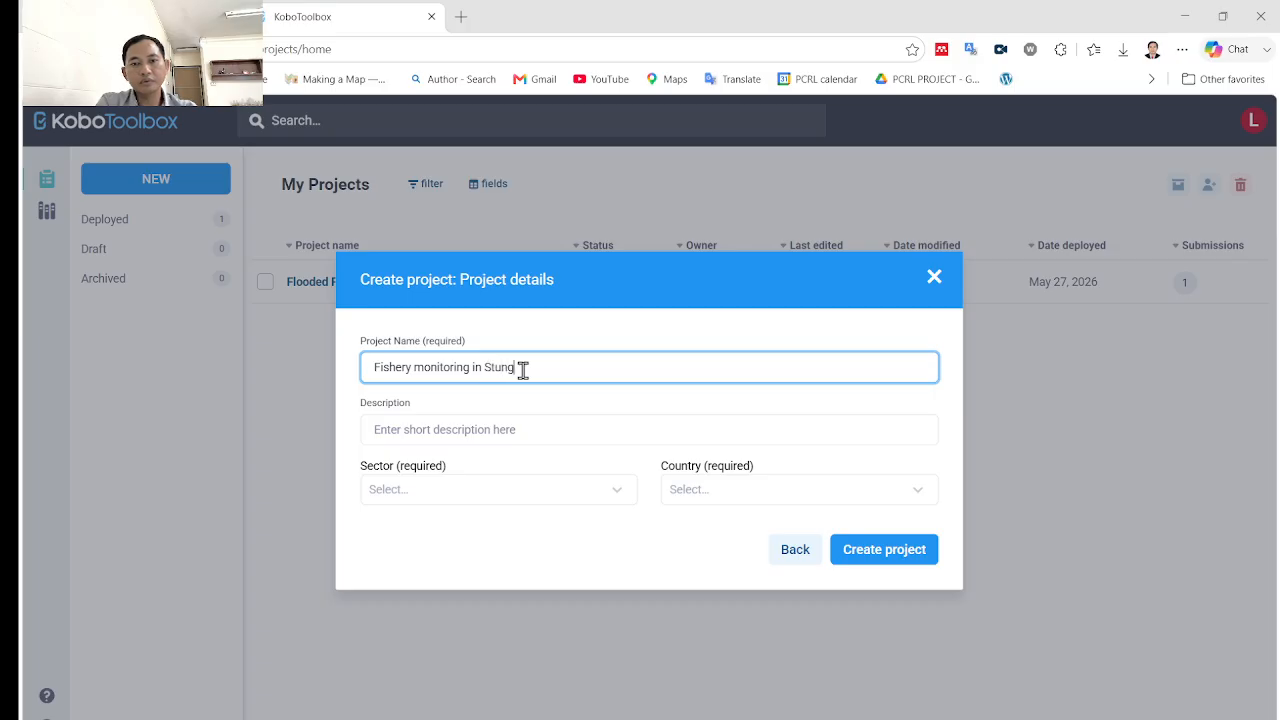
type(" Treng")
key("BackSpace")
key("BackSpace")
key("BackSpace")
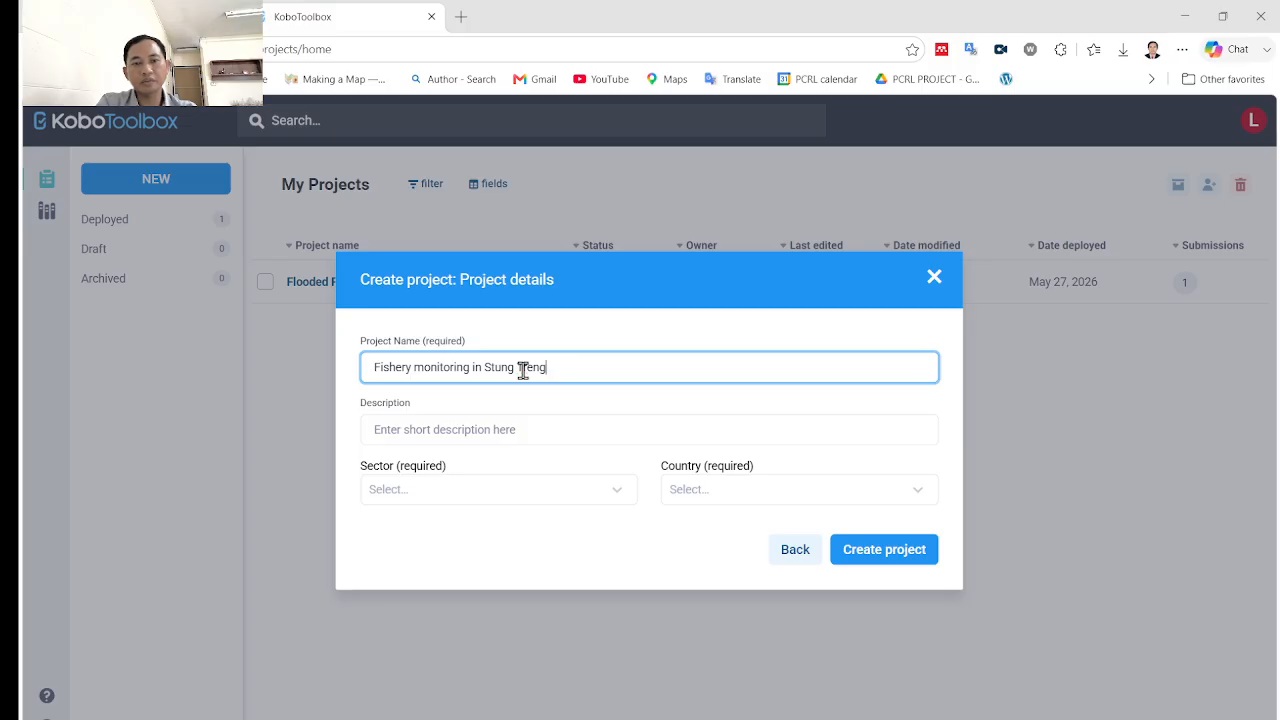
type("Tr")
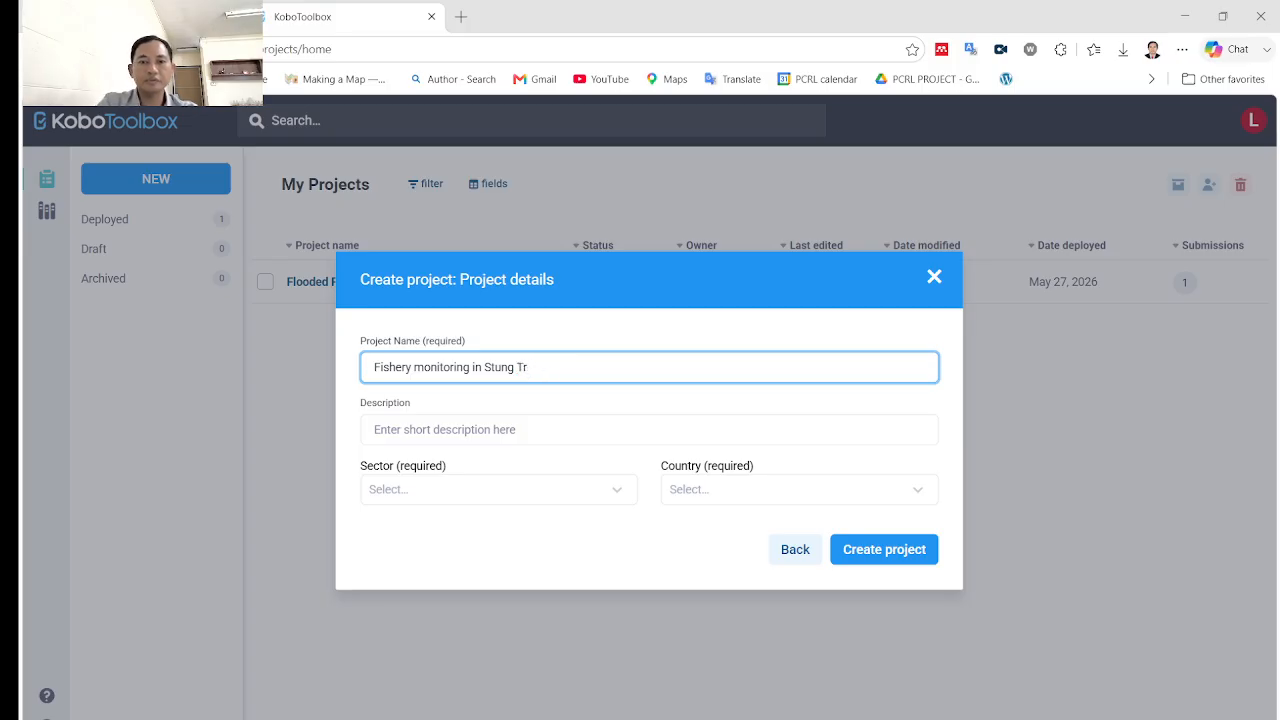
key("BackSpace")
key("BackSpace")
key("BackSpace")
key("BackSpace")
key("BackSpace")
key("BackSpace")
key("BackSpace")
key("BackSpace")
key("BackSpace")
key("BackSpace")
key("BackSpace")
key("BackSpace")
key("BackSpace")
key("BackSpace")
key("BackSpace")
key("BackSpace")
key("BackSpace")
key("BackSpace")
key("BackSpace")
key("BackSpace")
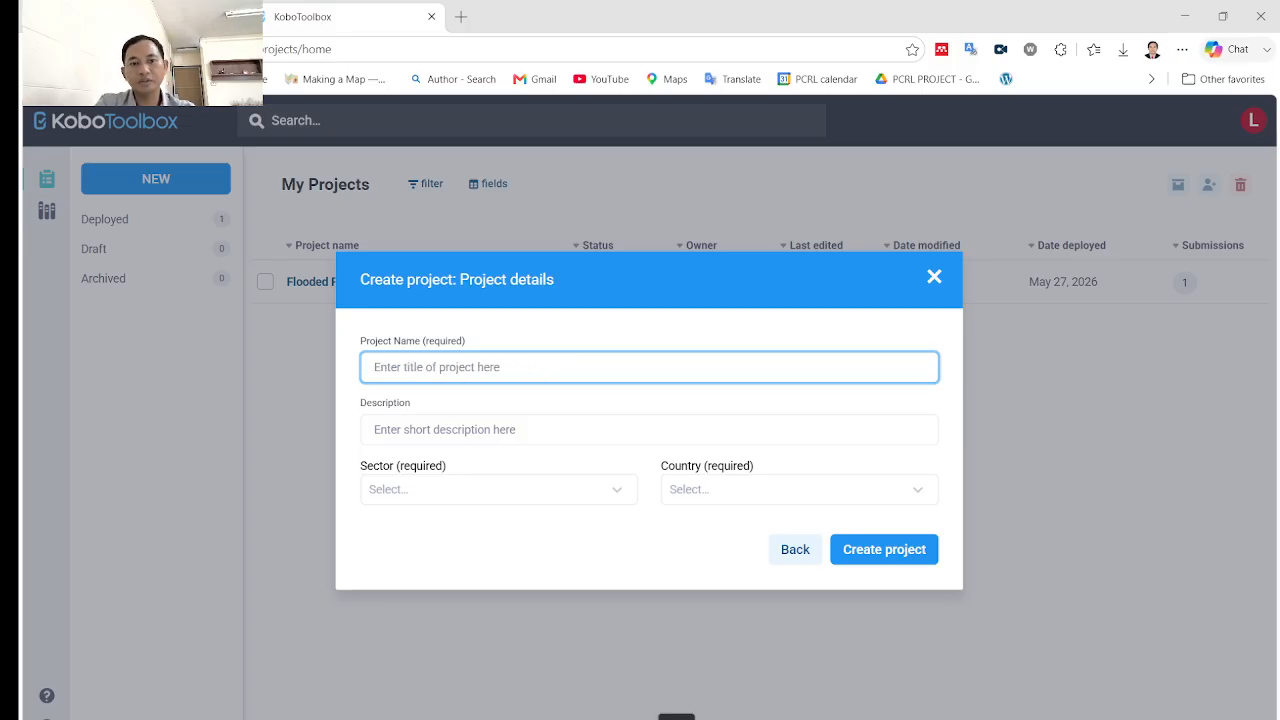
Step: Switch the input language to Khmer and name the project ការសិក្សាពីប្រភេទត្រី និង ព្រៃលិចទឹកនៅខេត្តស្ទឹងត្រែង
key("super+space")
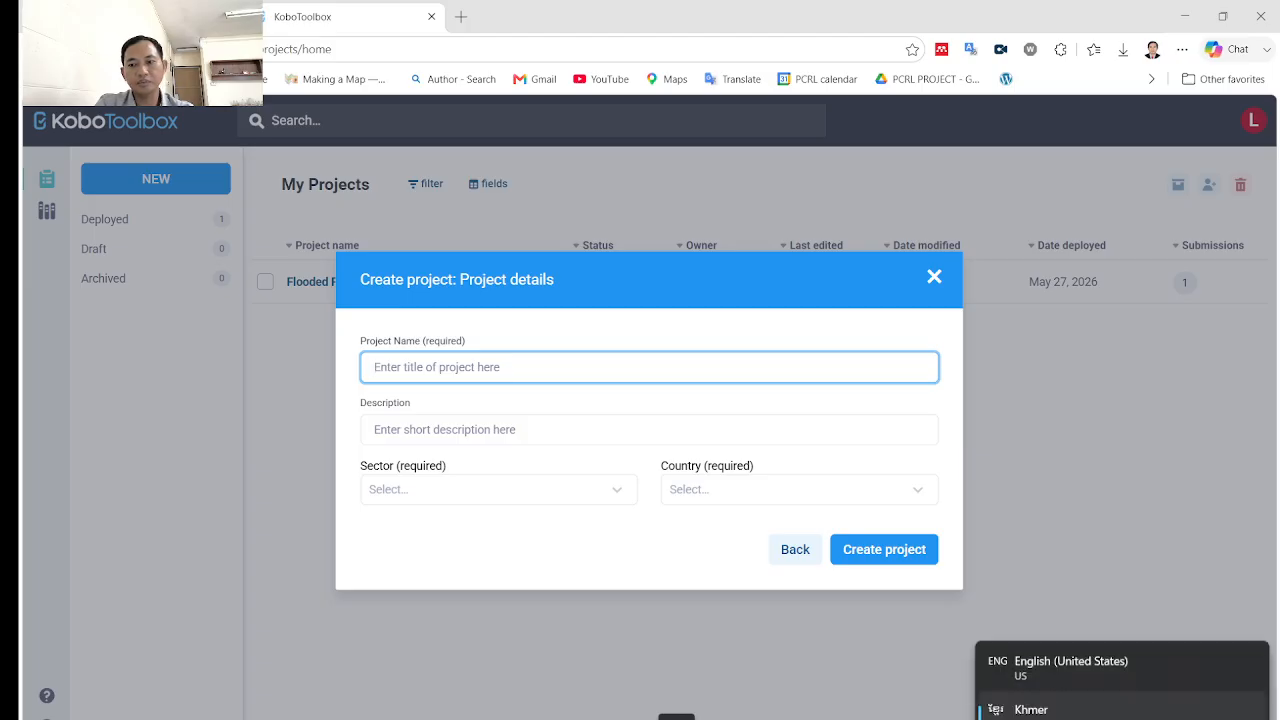
type("រសិក")
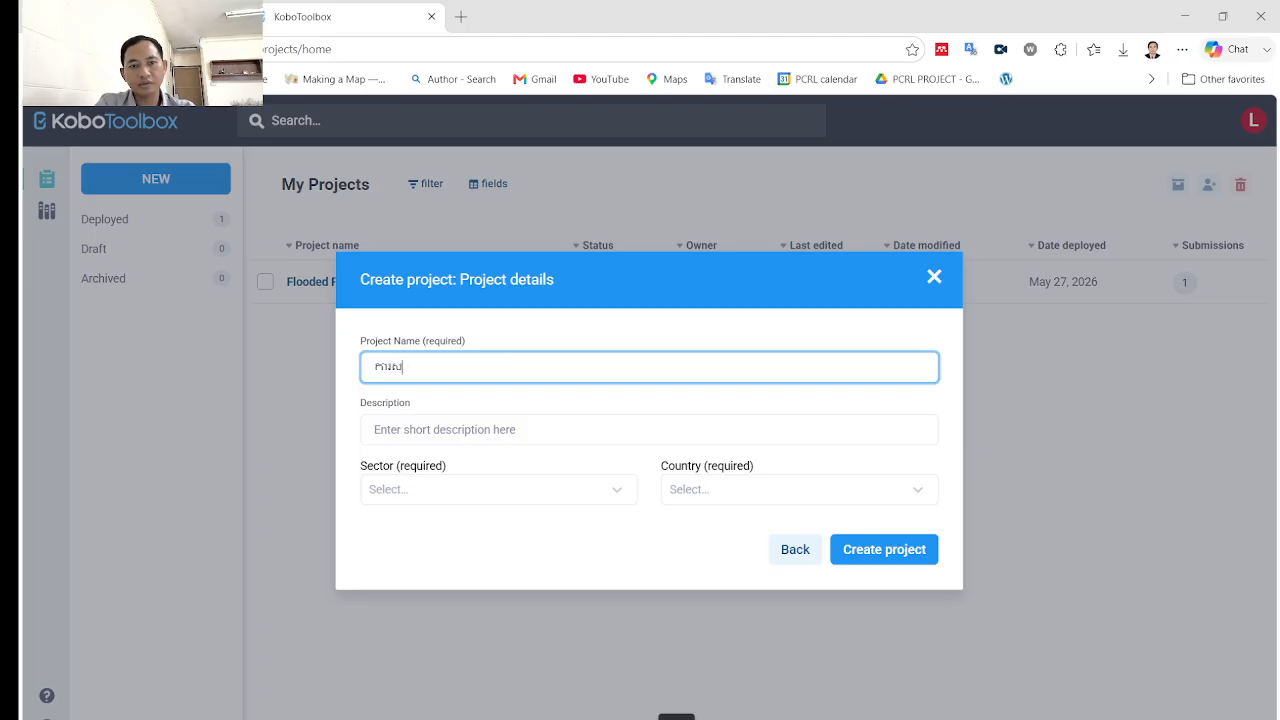
type("្សាពី")
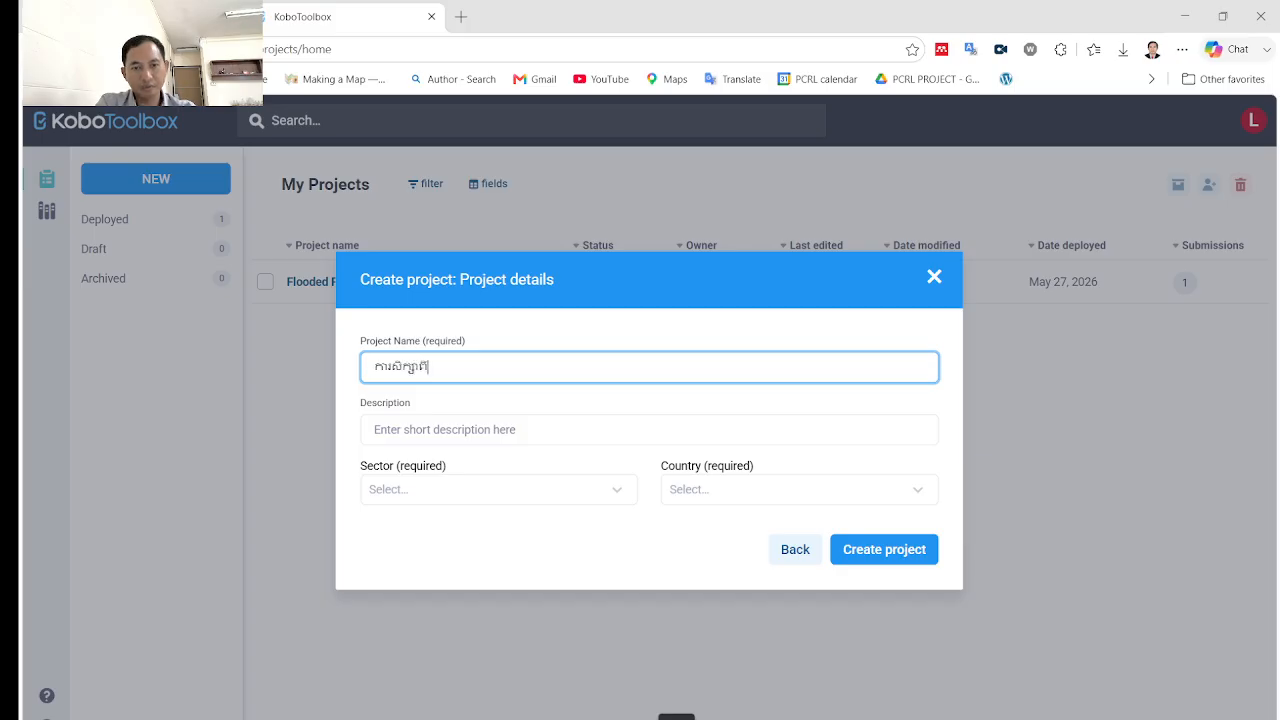
type("ប្រ")
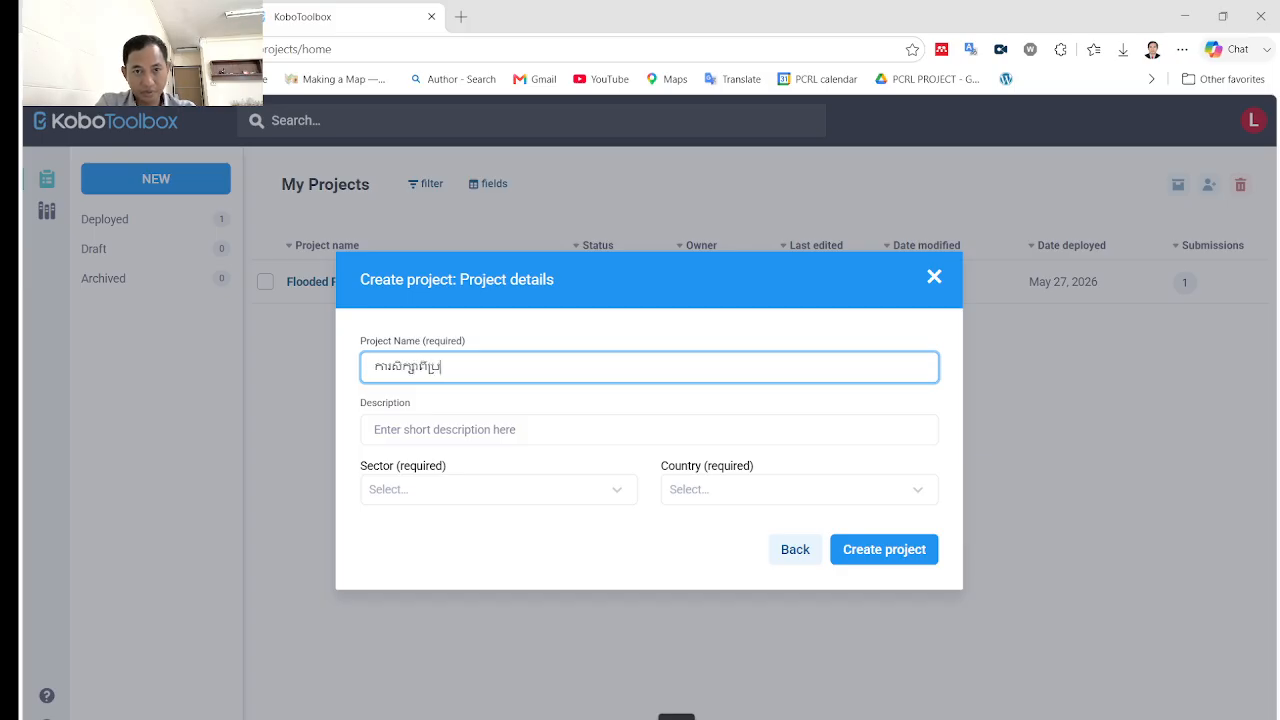
type("ទេទ")
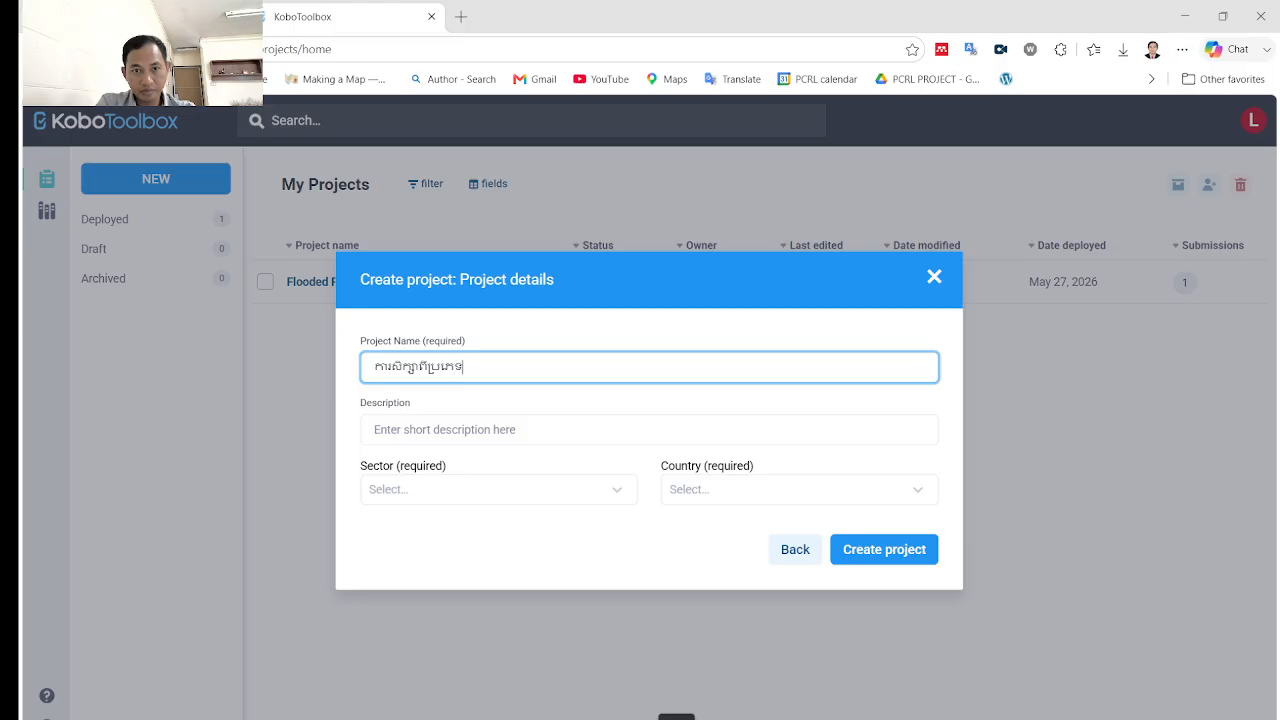
type("ត្រ និង ព")
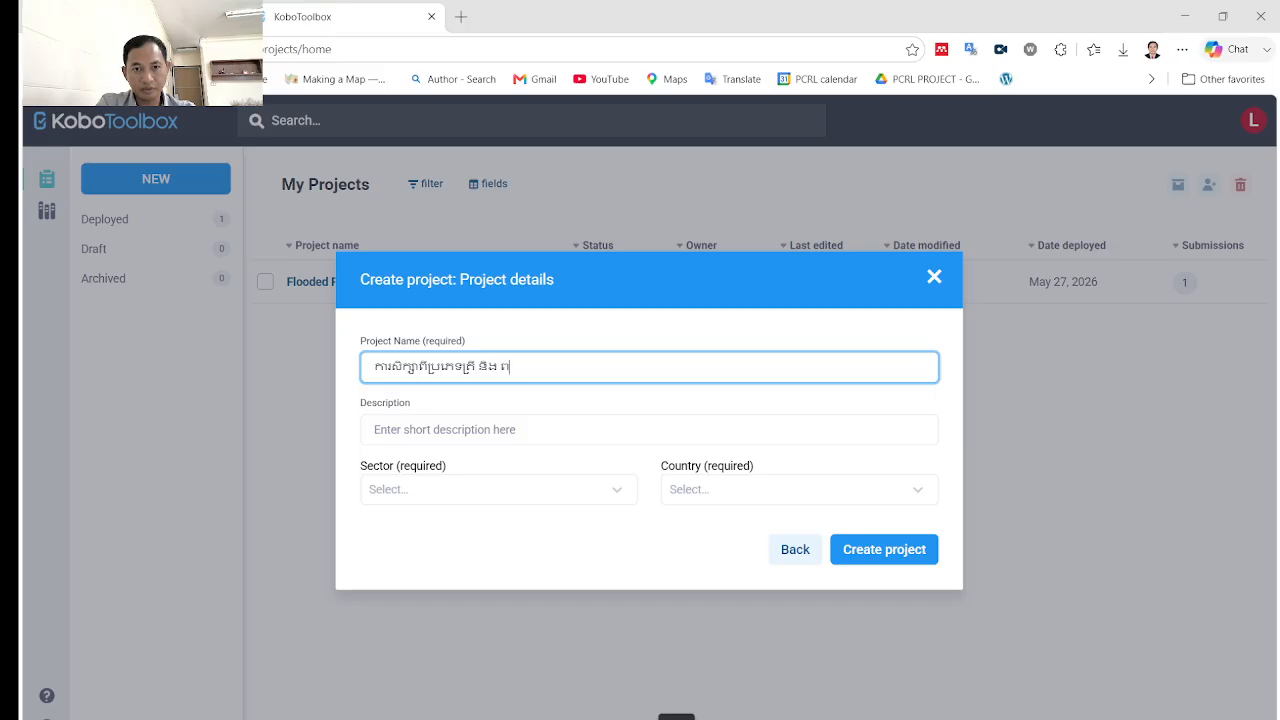
type("្រៃលិចទឹក")
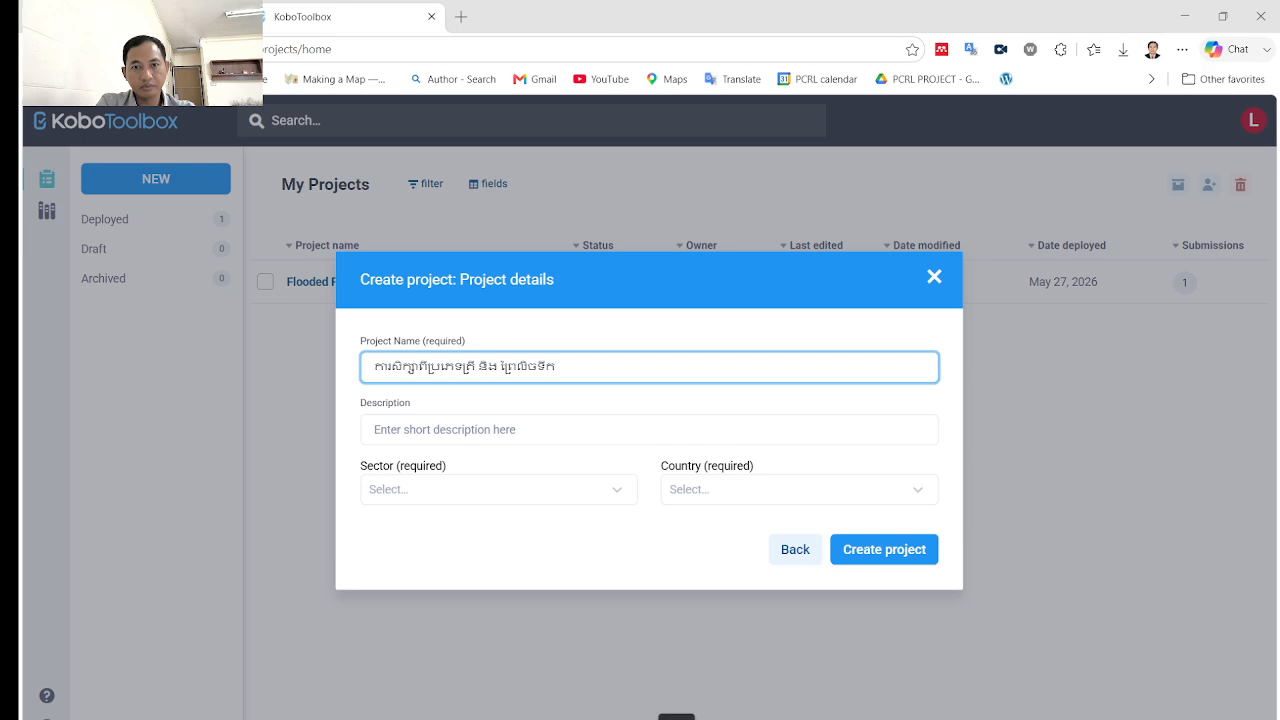
type("ក្")
key("BackSpace")
type("នៅខេត្តស")
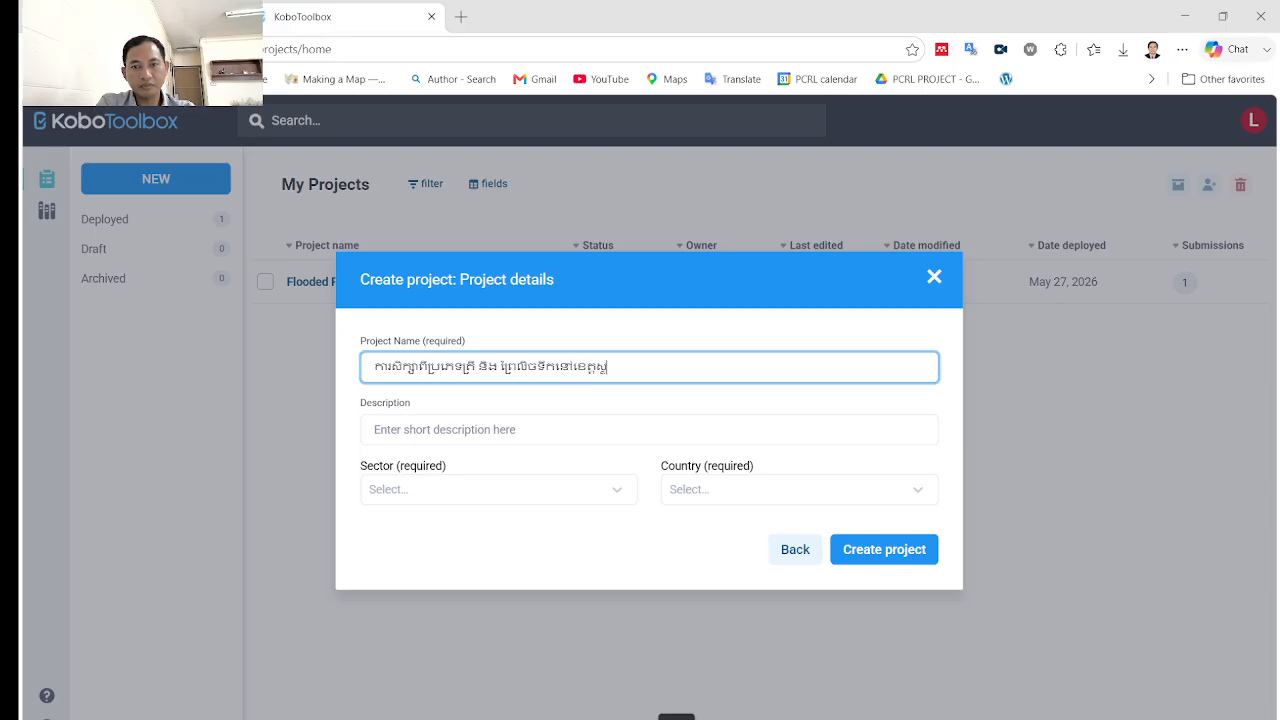
type("្ទឹងត្រែង")
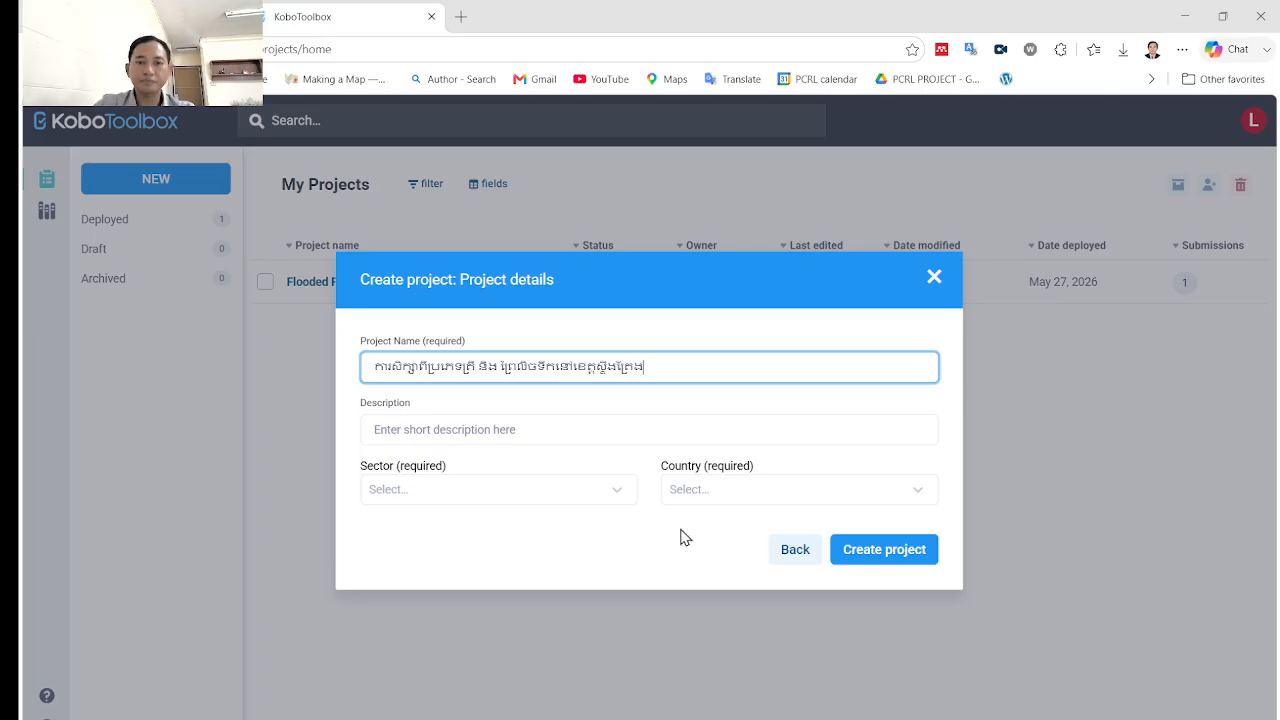
left_click(616, 419)
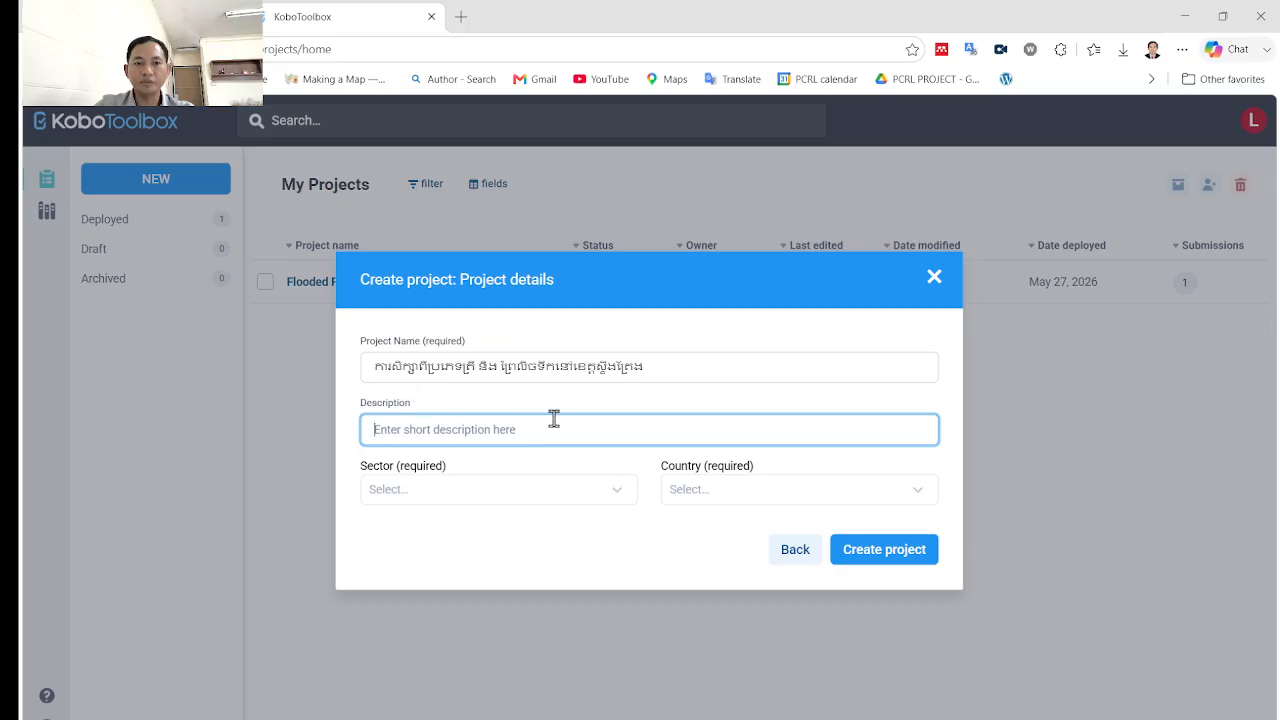
left_click(674, 366)
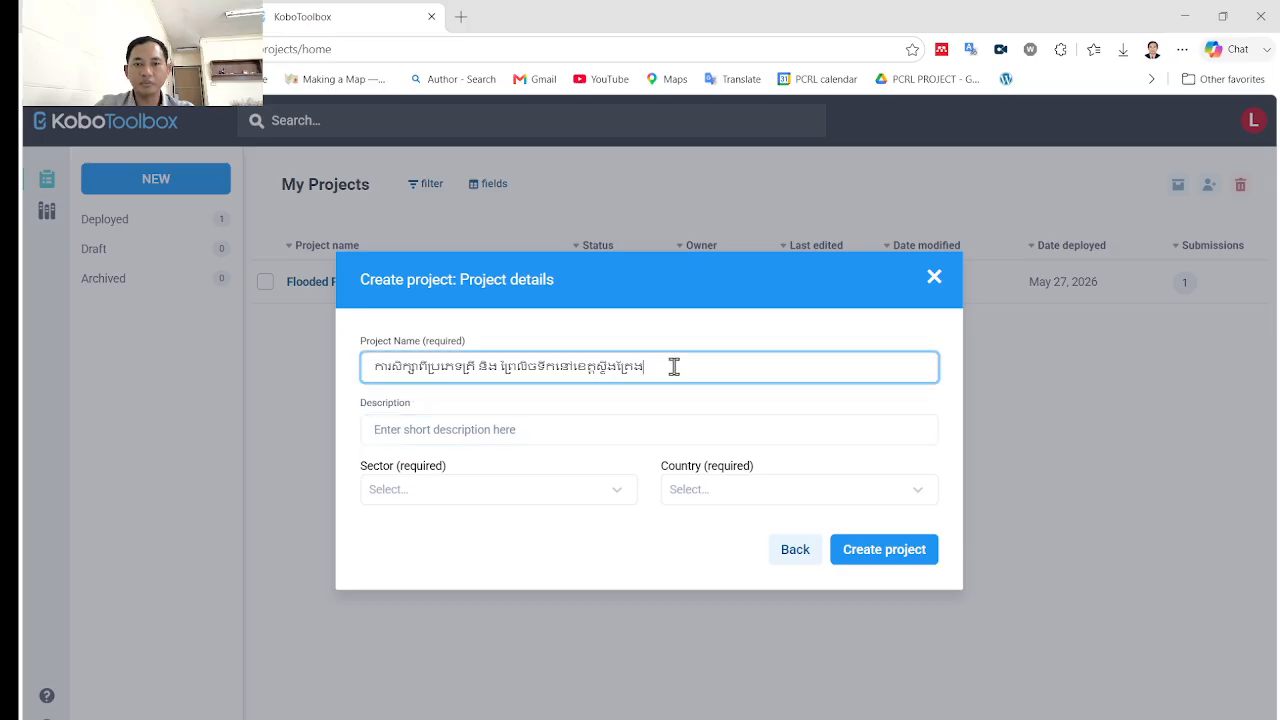
left_click(666, 428)
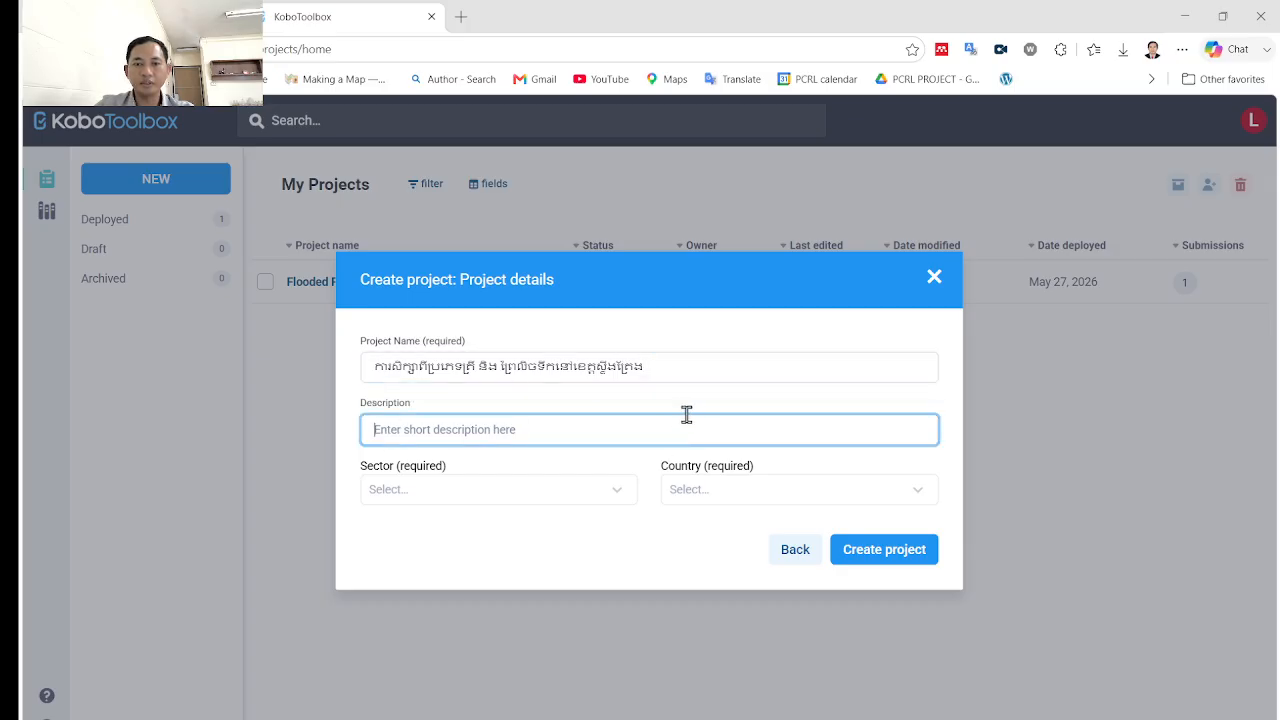
Step: Set the project's required sector to Educational Services / Higher Education
left_click(884, 550)
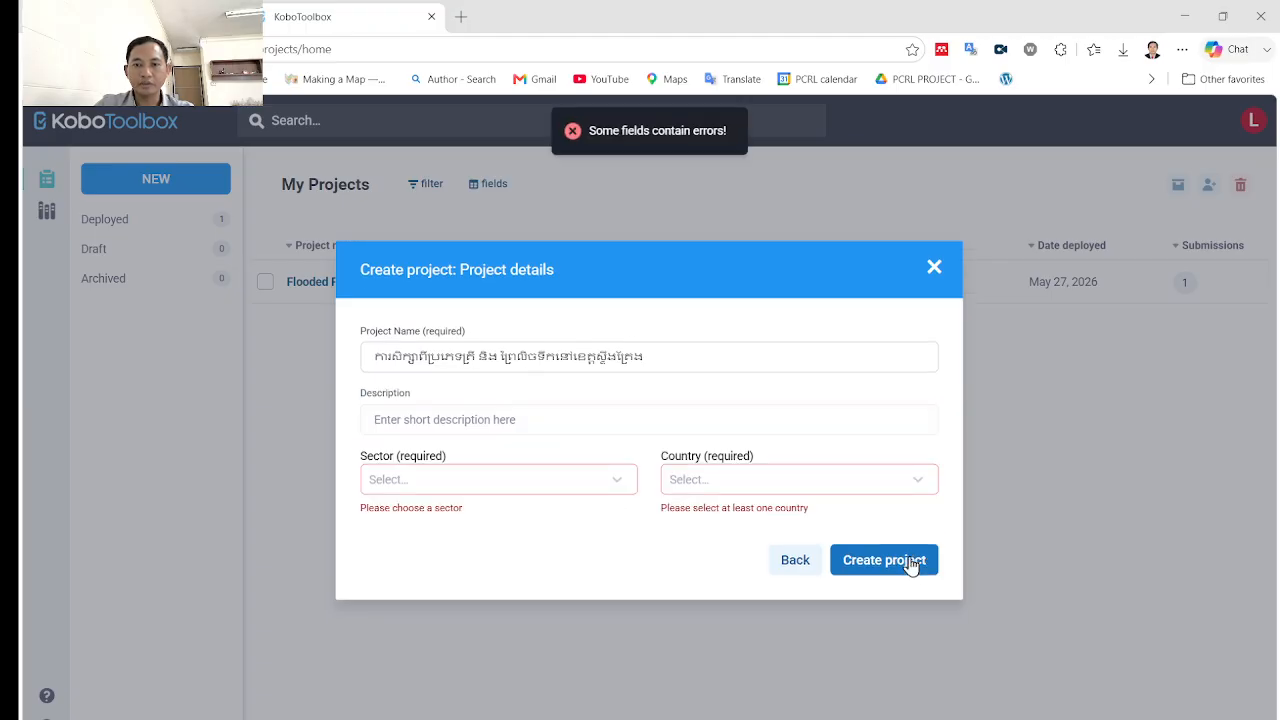
left_click(540, 479)
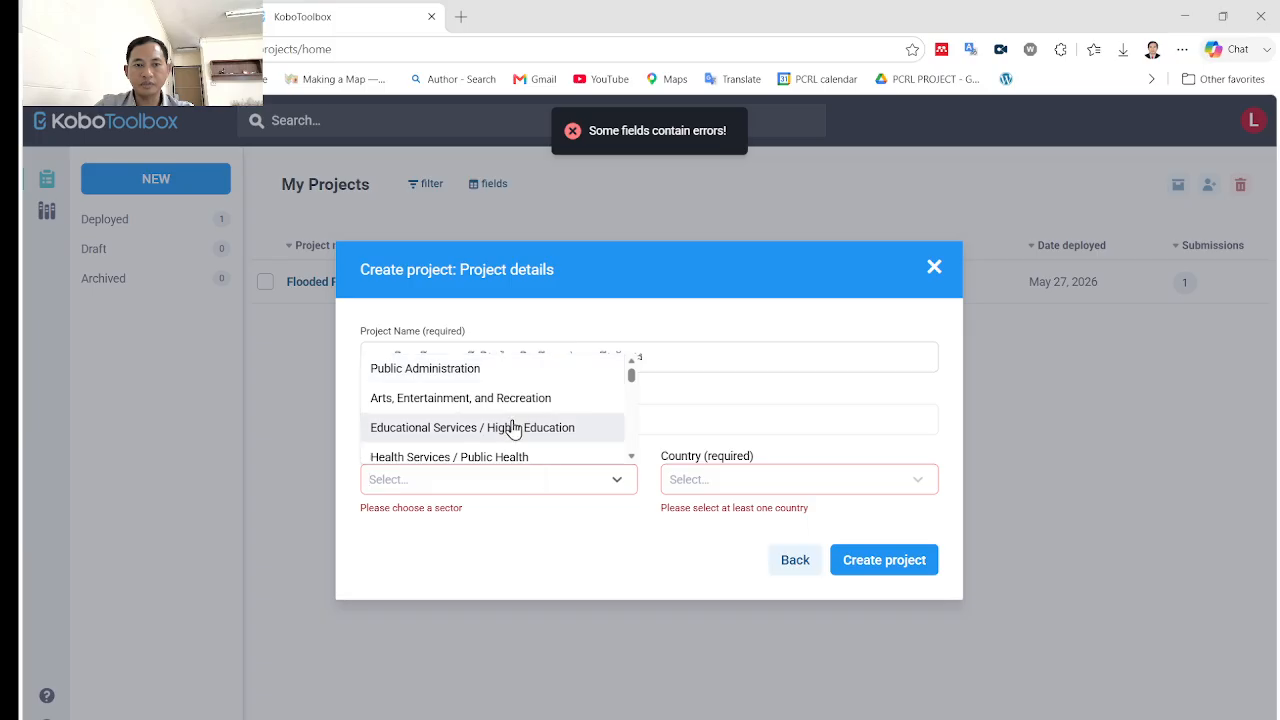
scroll(517, 420, "down", 2)
scroll(517, 431, "up", 2)
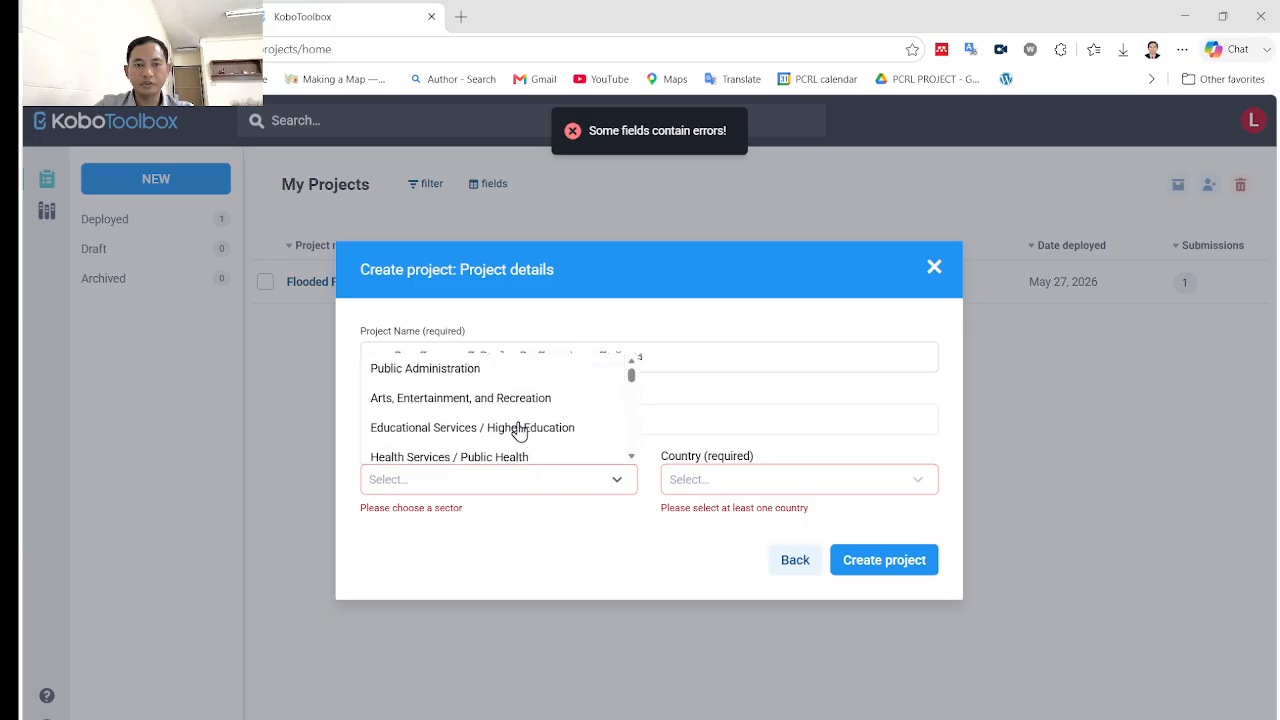
left_click(513, 428)
Step: Switch the input language back to English, choose Cambodia as the project's country and create the project
left_click(827, 482)
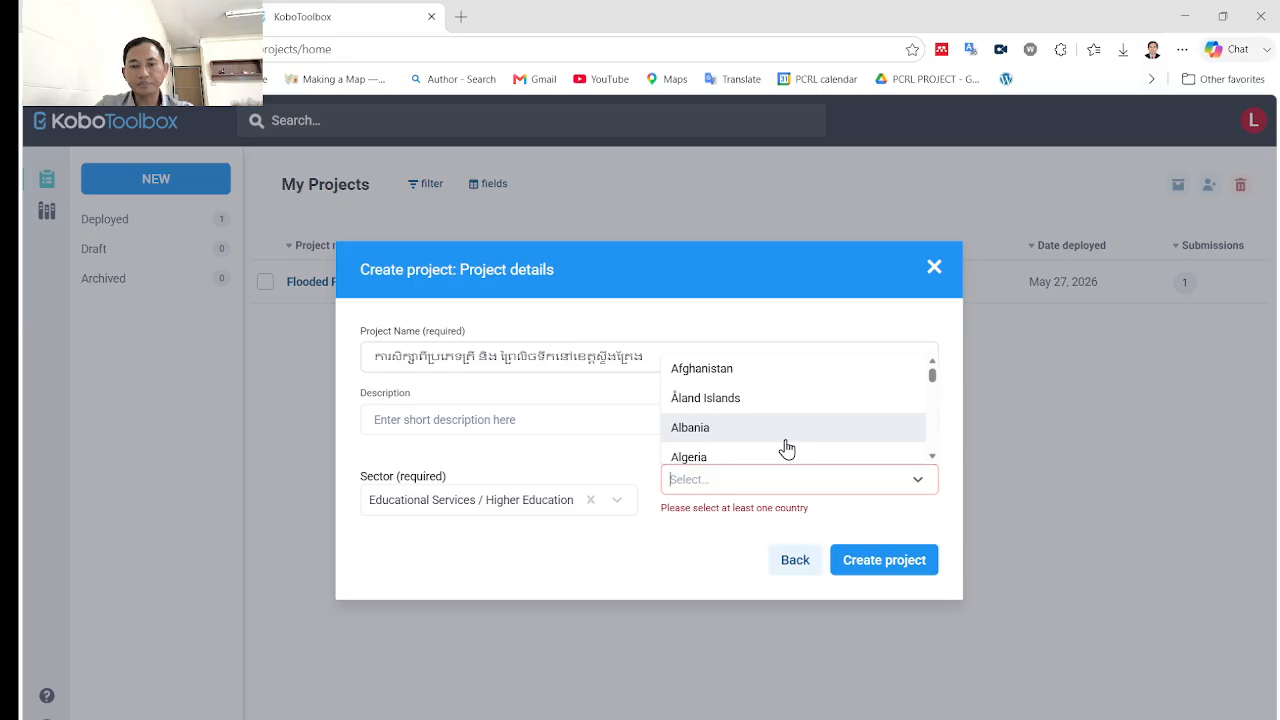
key("super+space")
type("ca")
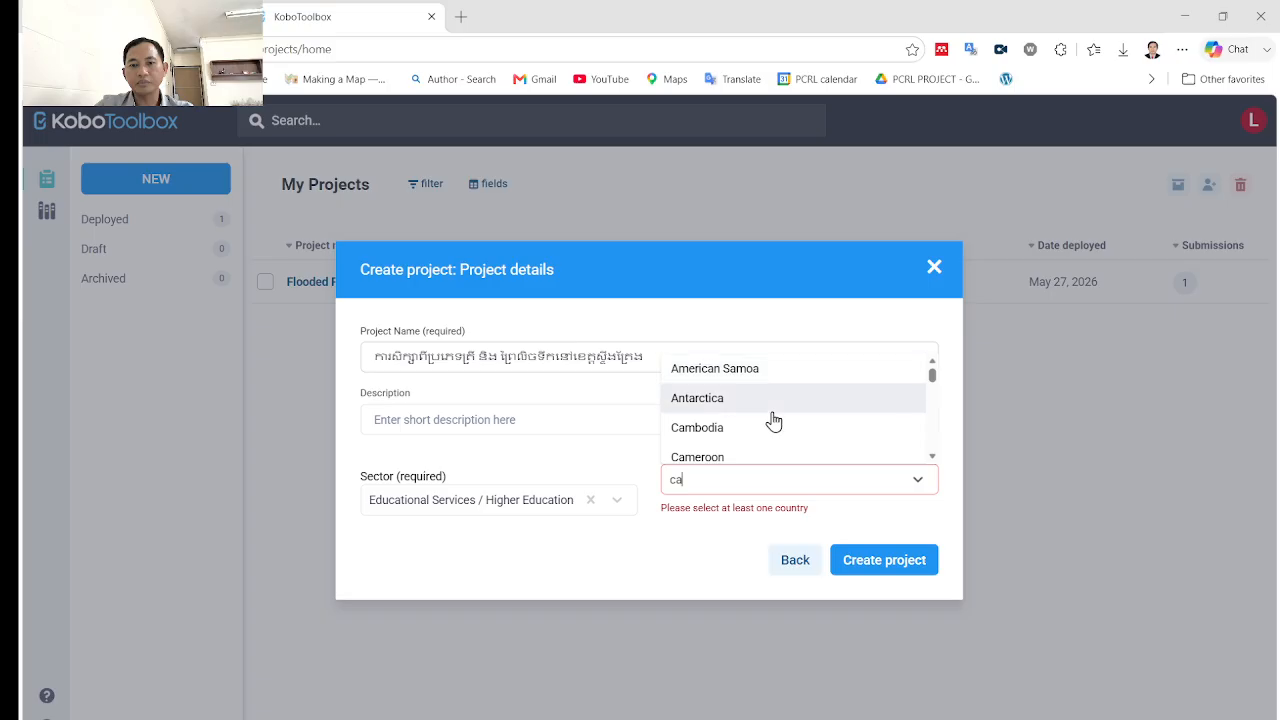
left_click(735, 428)
left_click(906, 553)
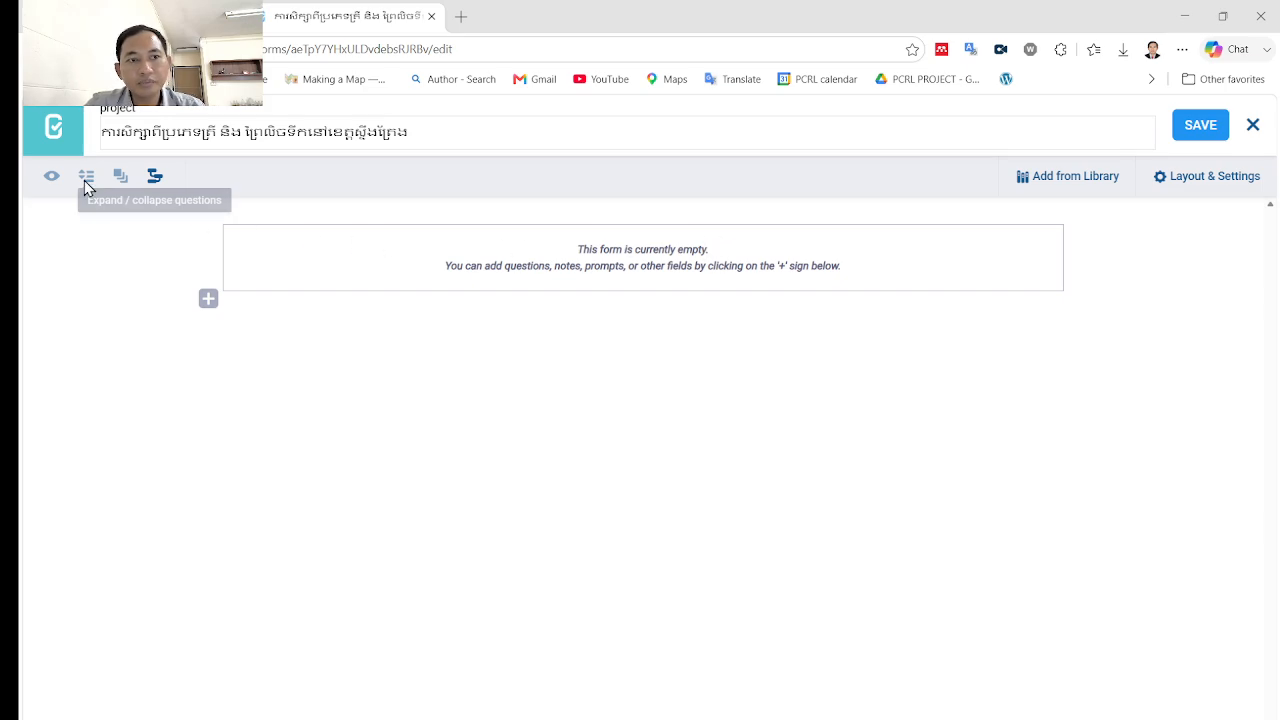
Step: Add a Text question to the empty form, with the form's layout and metadata settings shown alongside
left_click(207, 300)
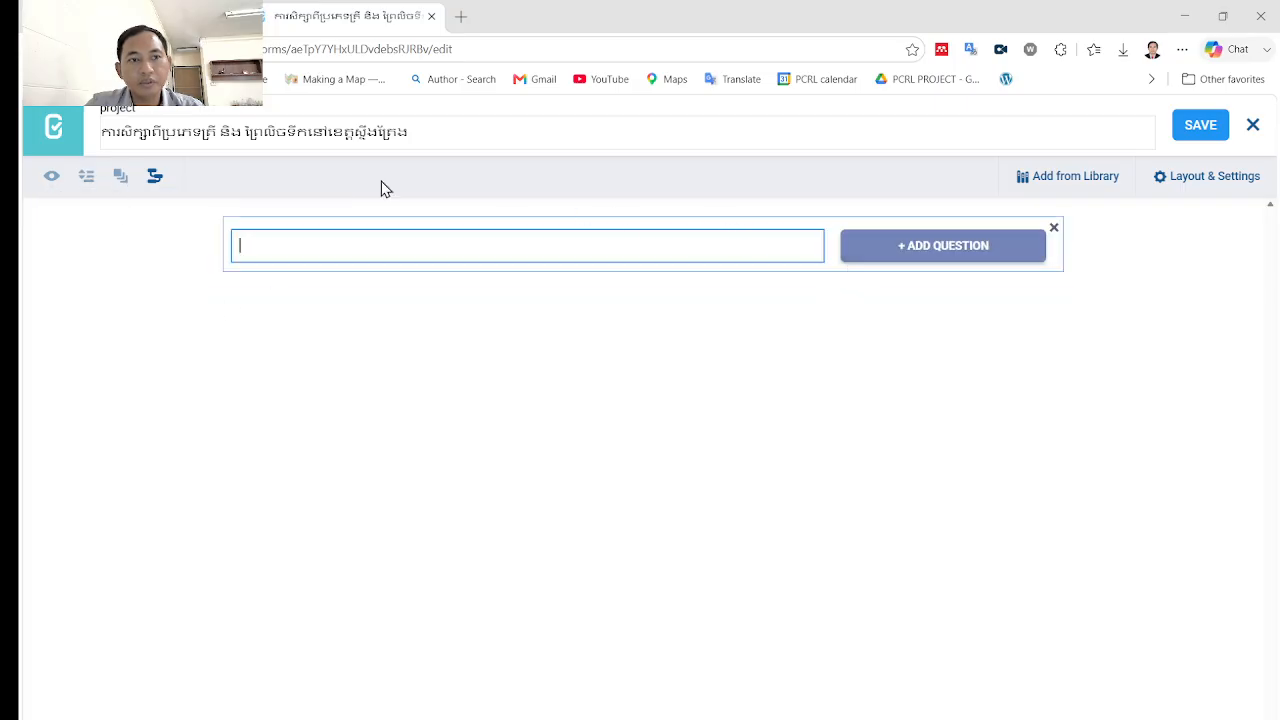
left_click(1197, 180)
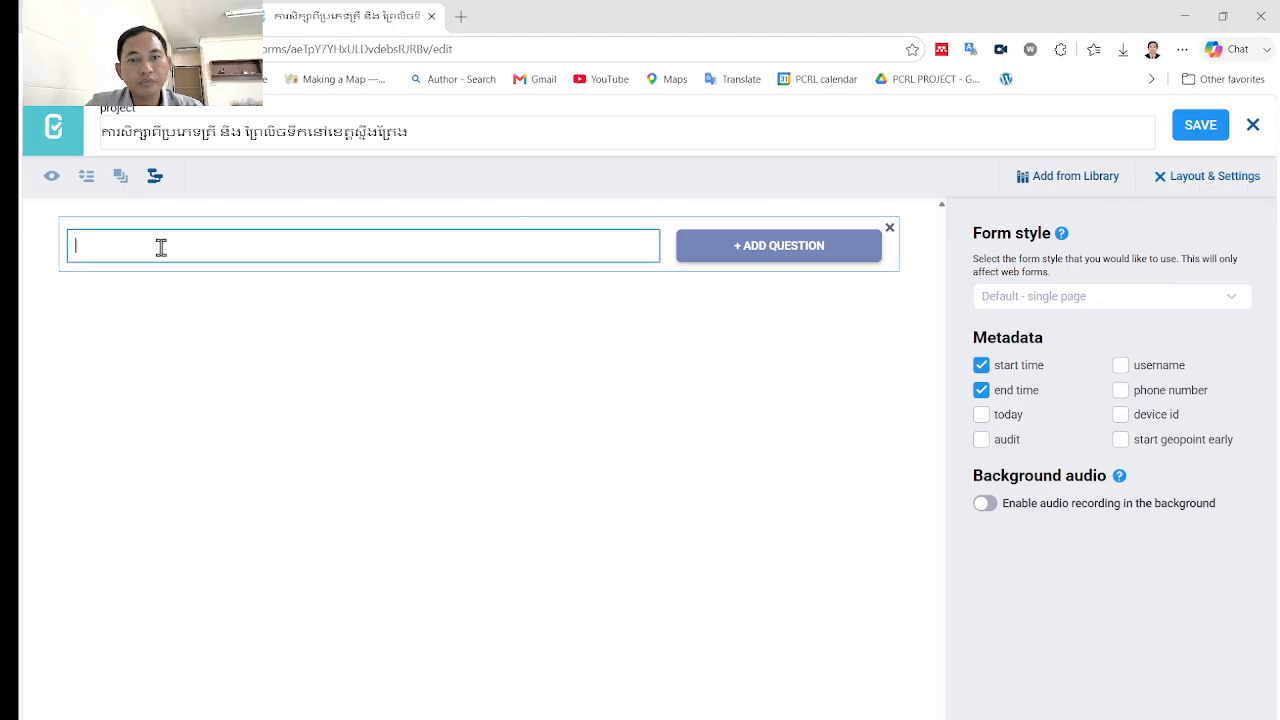
left_click(737, 245)
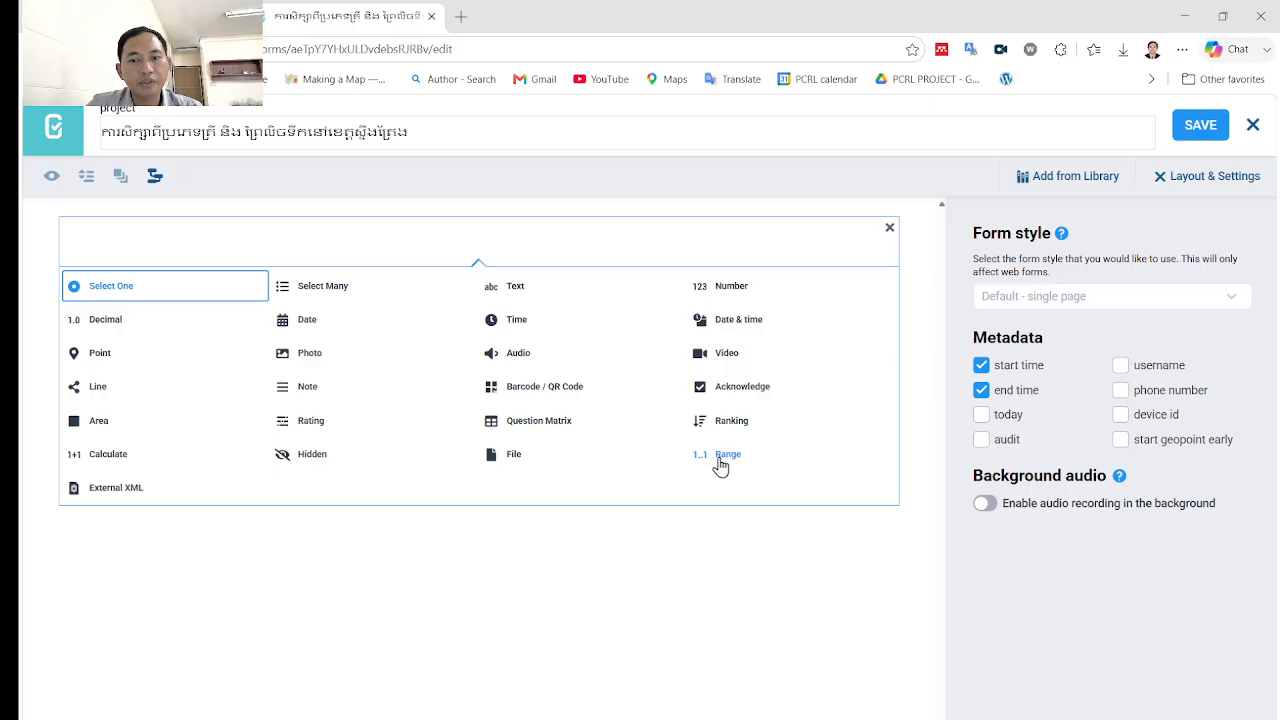
left_click(514, 290)
Step: Clear the default label of the Text question and switch the input language to Khmer
left_click(157, 254)
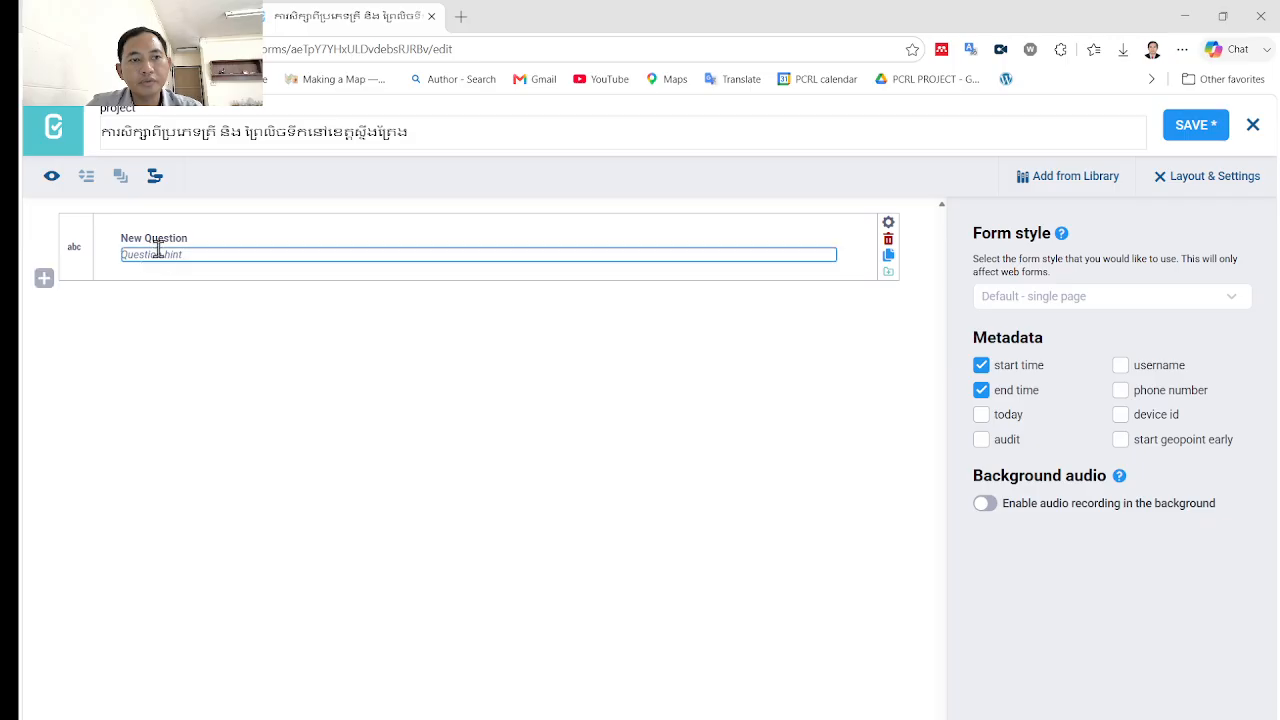
left_click(167, 244)
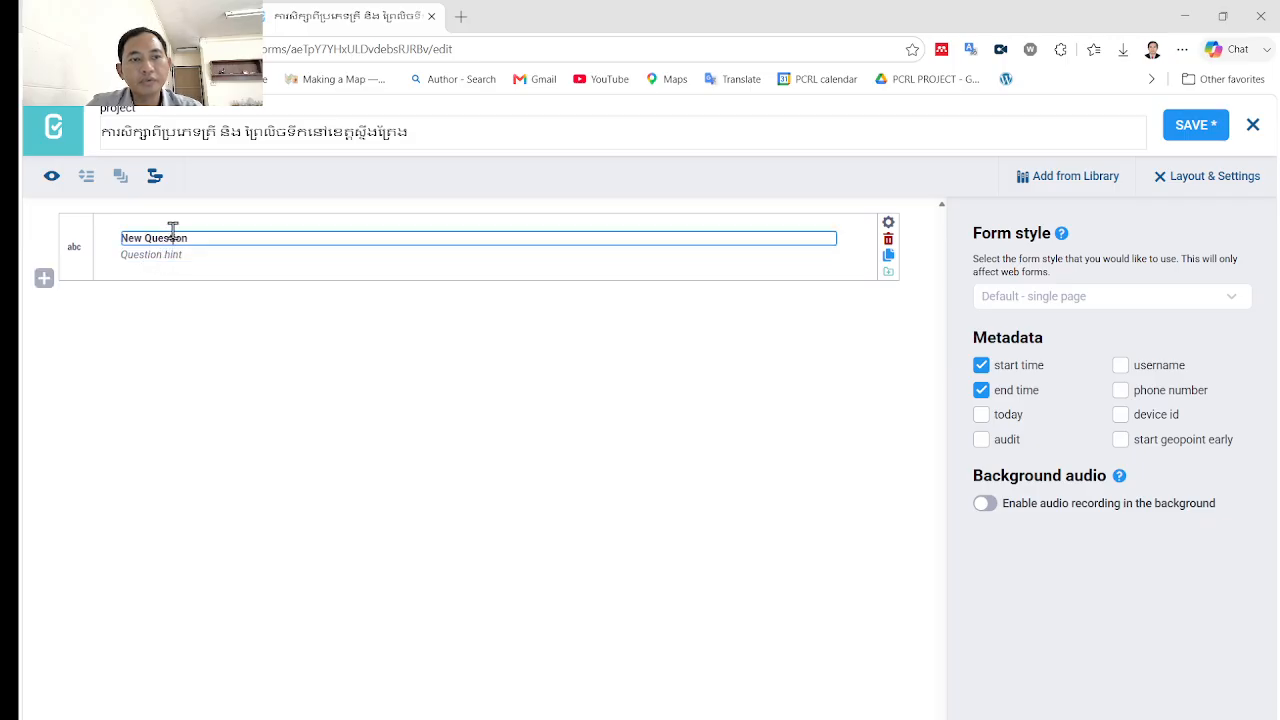
left_click_drag(191, 238, 118, 254)
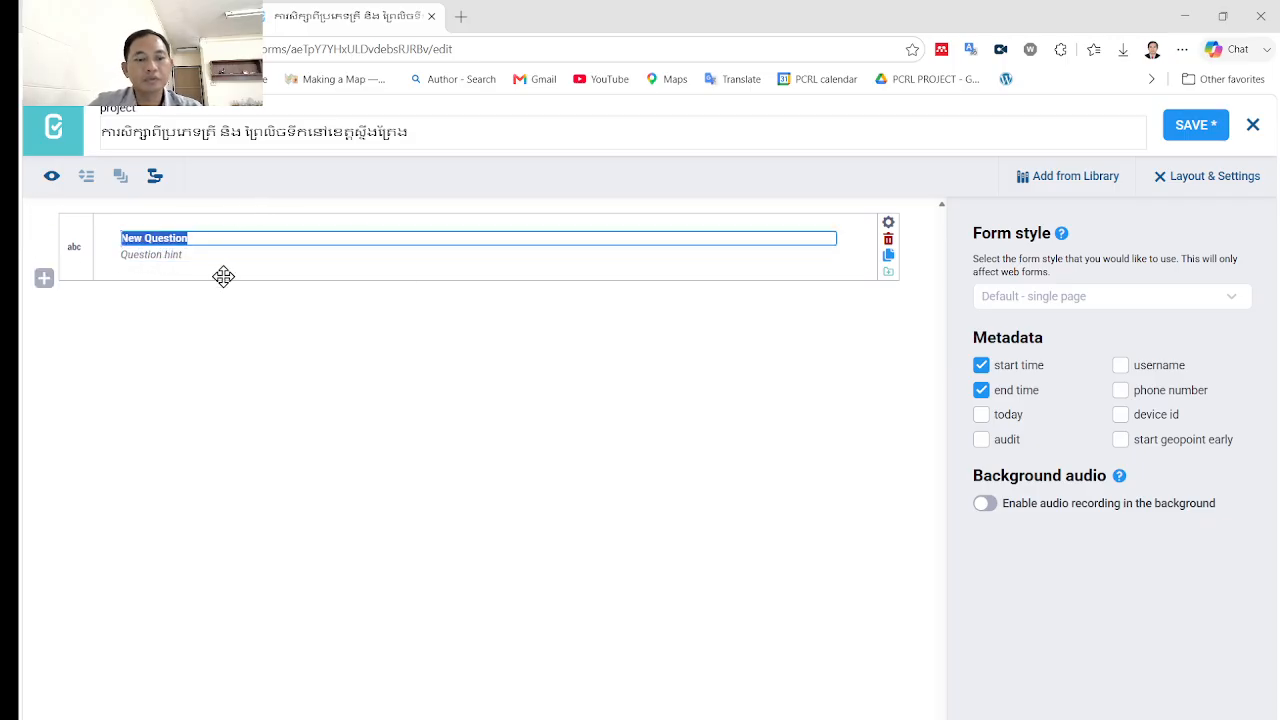
type("Q1")
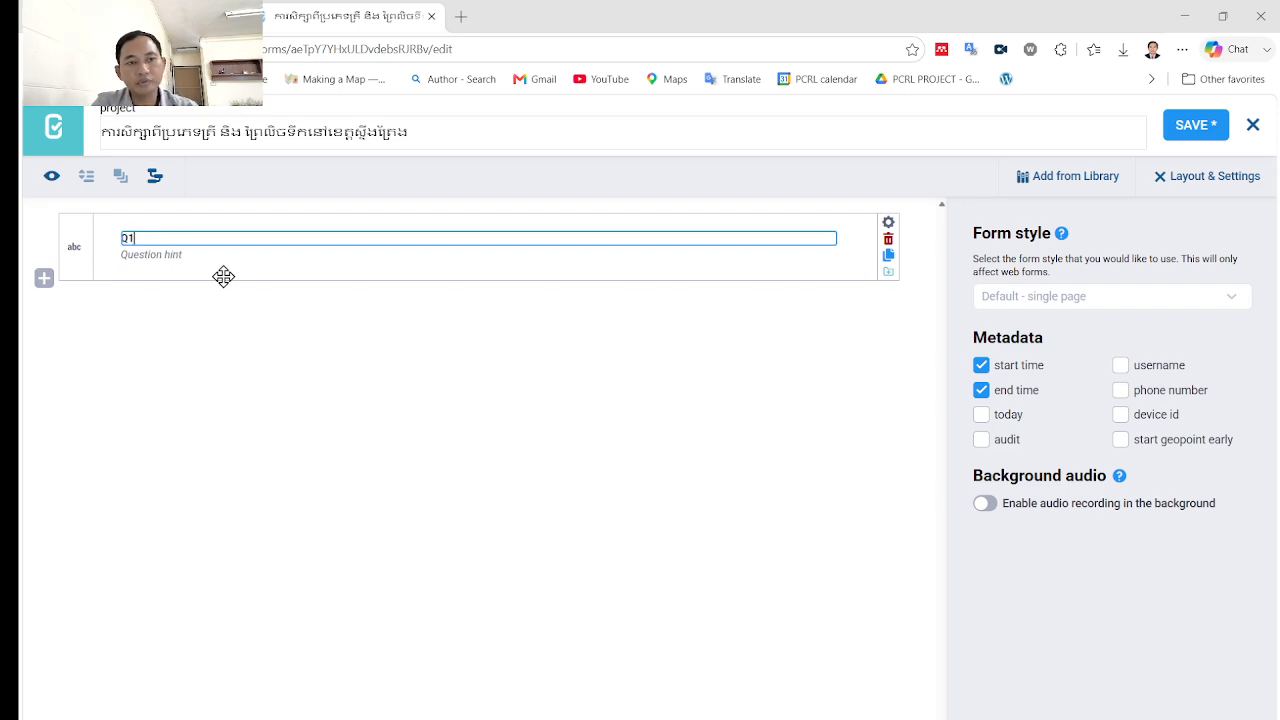
key("BackSpace")
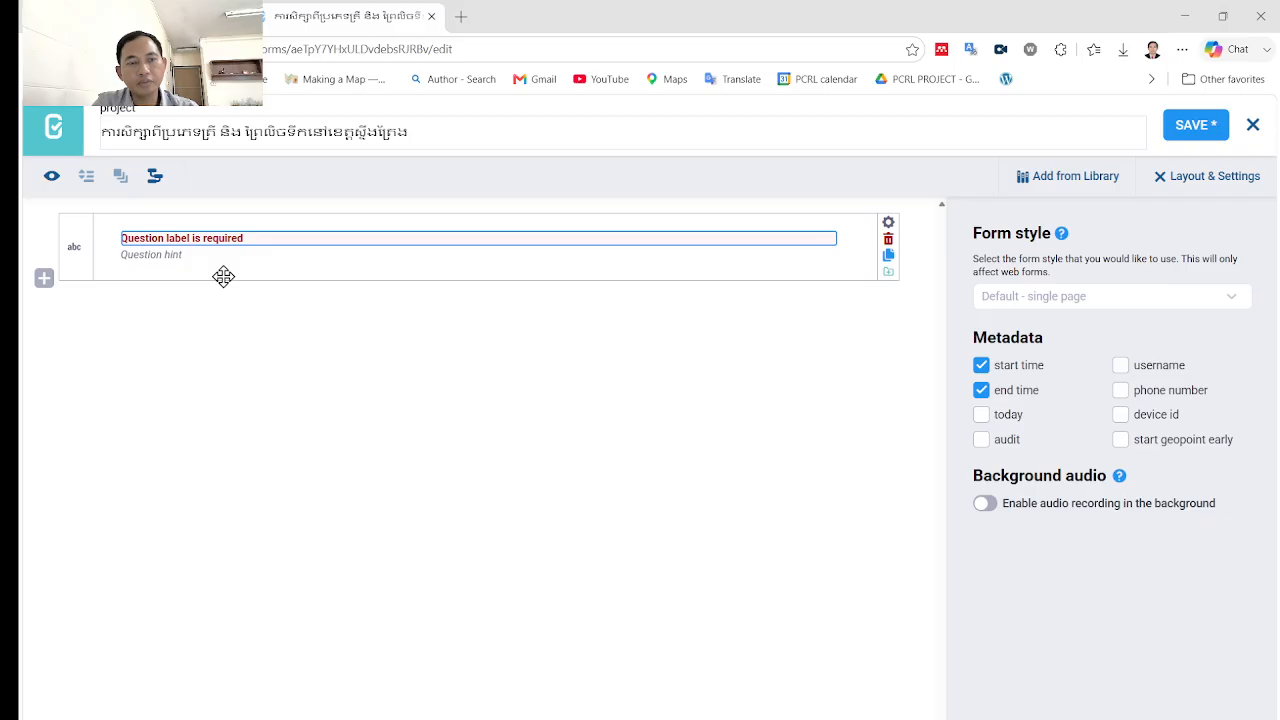
type("ឆ")
key("BackSpace")
type("ឆ")
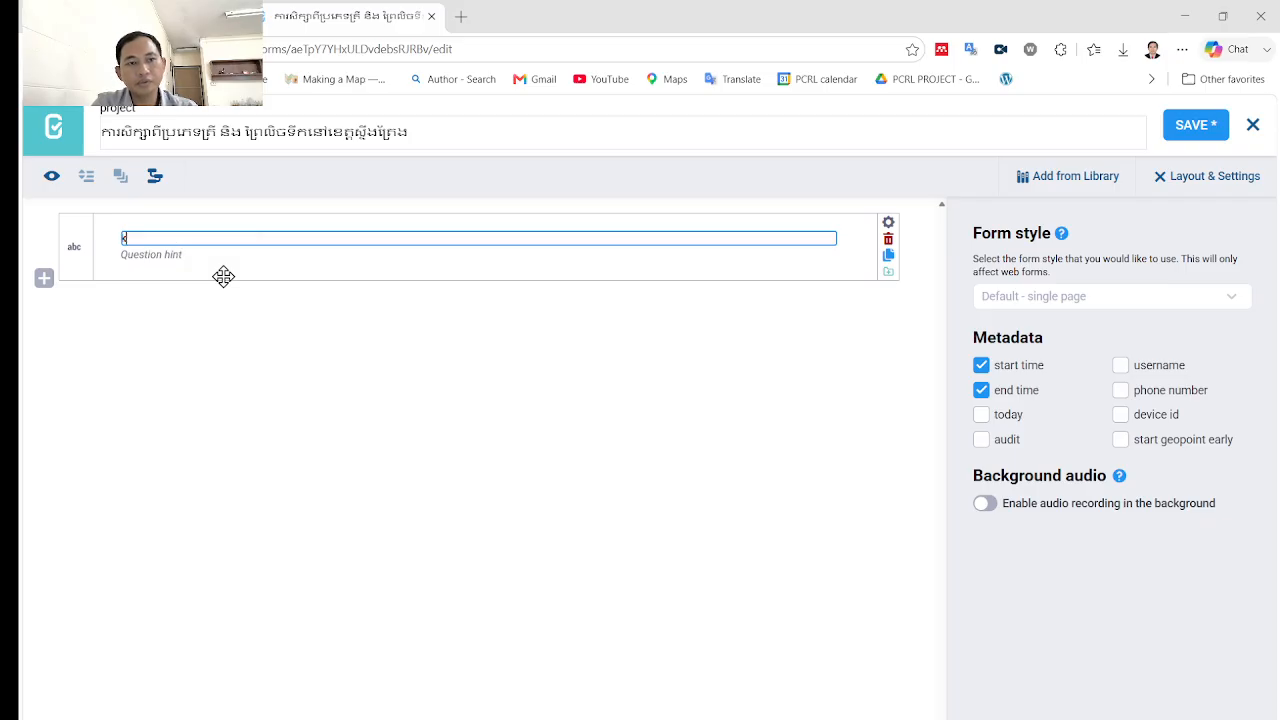
key("BackSpace")
key("super+space")
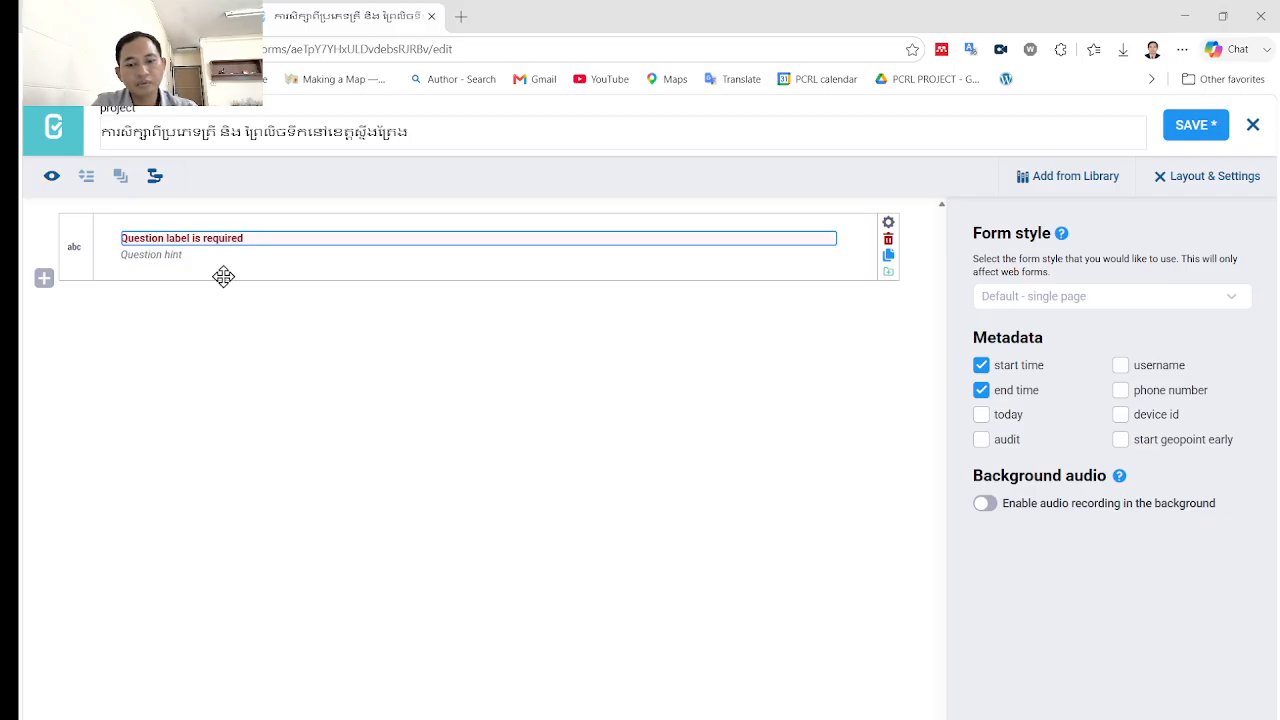
Step: Start writing the Text question's label as ការសិក្សាពីប្រភេទត្រី និង ព្រៃលិចទឹក
type("ការសិក្ស")
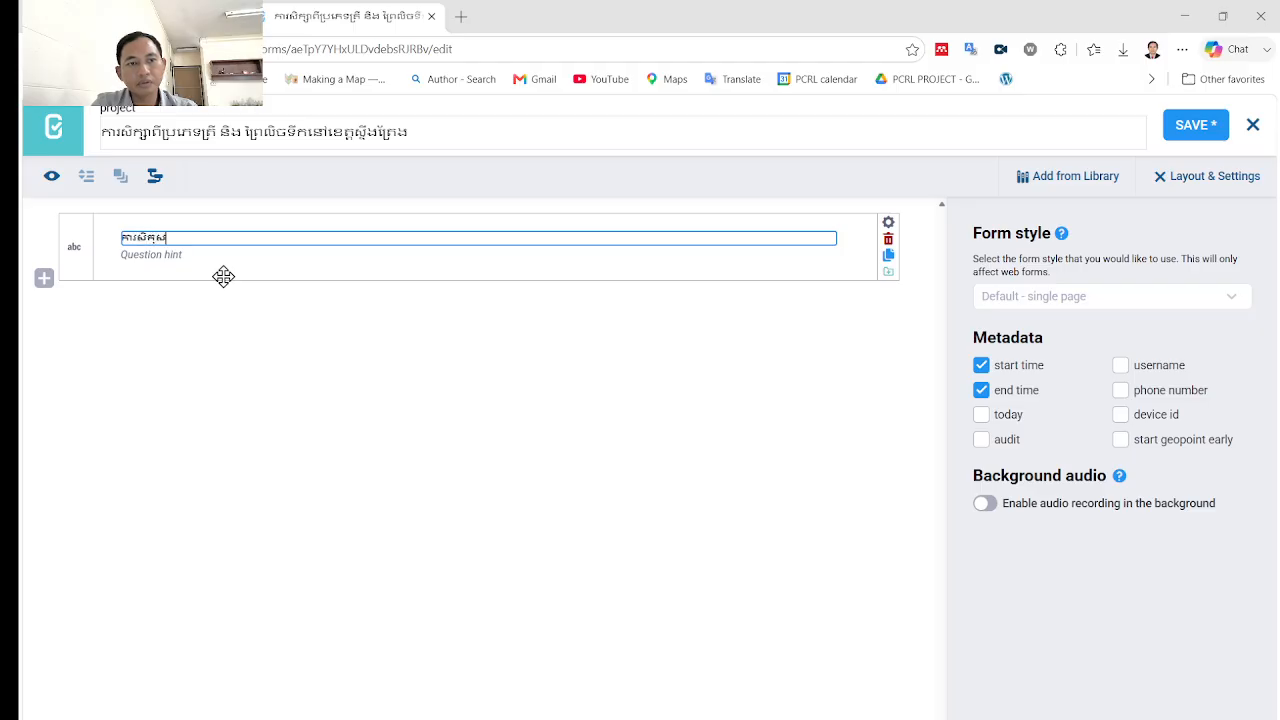
type("ស")
type("ាពីប្រ")
type("្រ")
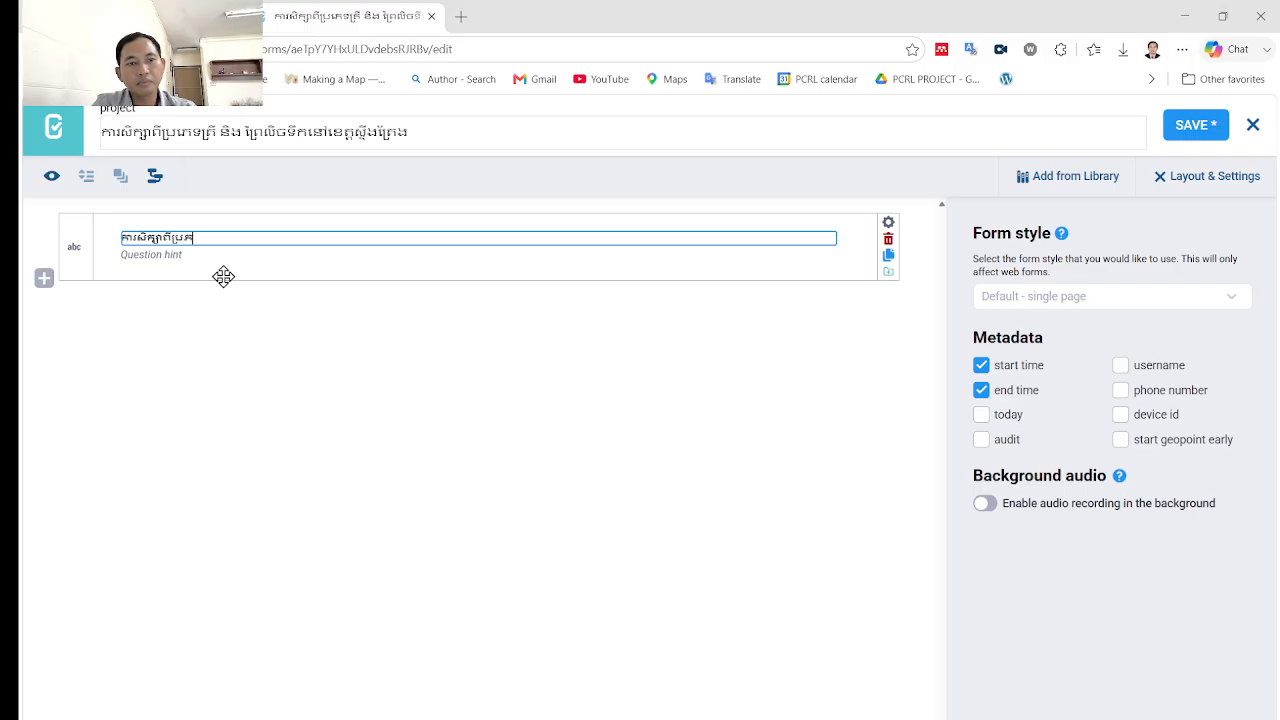
type("ភេទត្រី និង")
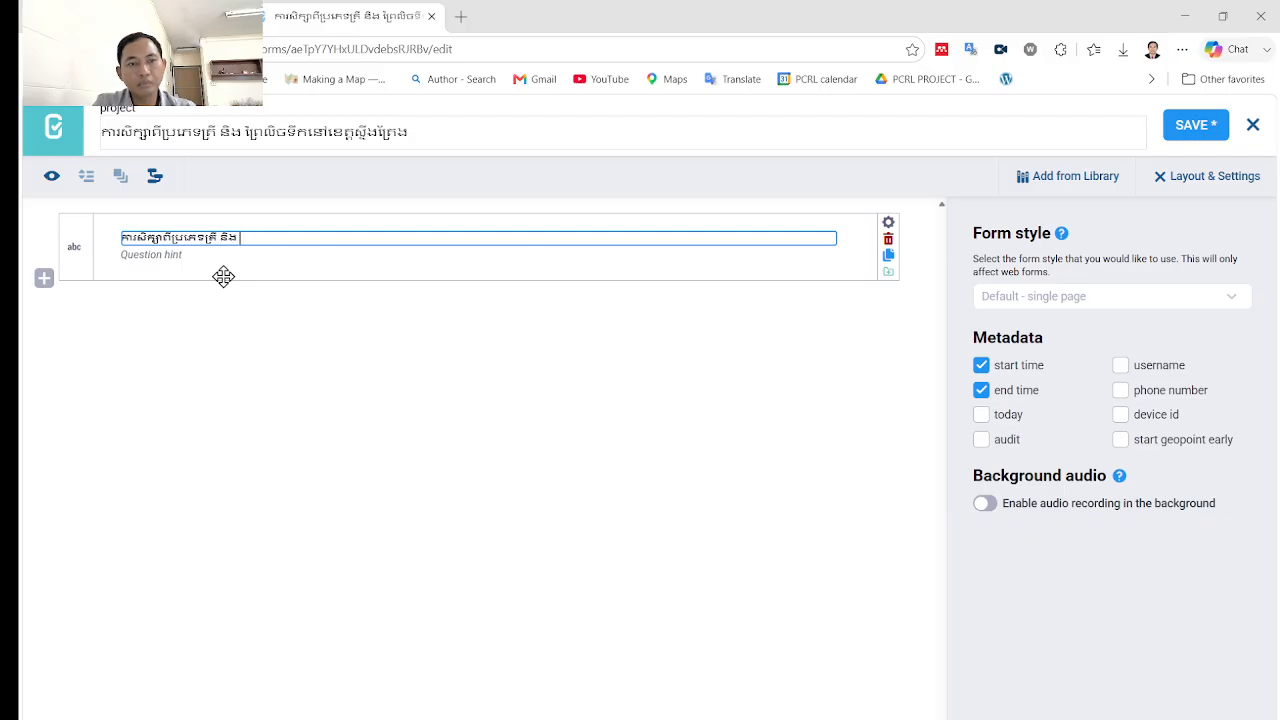
type("ព្រព្រៃលិចទឹក")
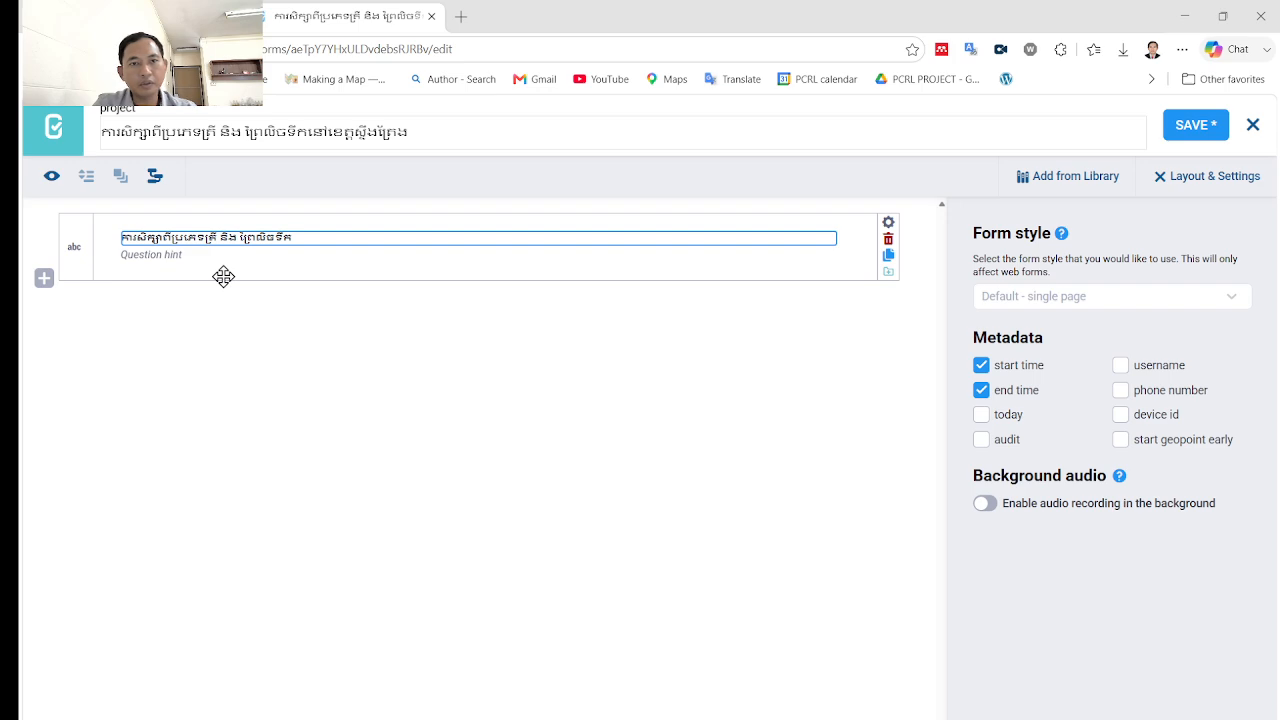
type("ន")
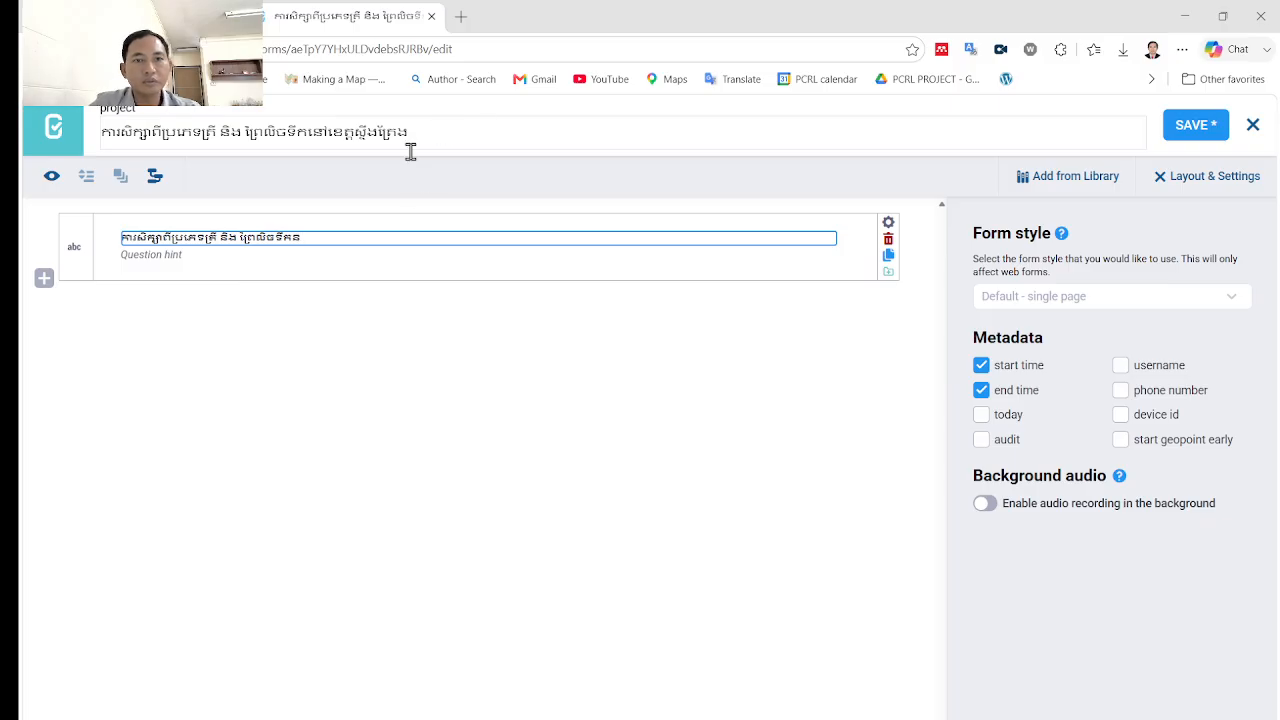
Step: Copy the full project title and paste it over the first question's label
left_click_drag(415, 131, 38, 125)
key("ctrl+c")
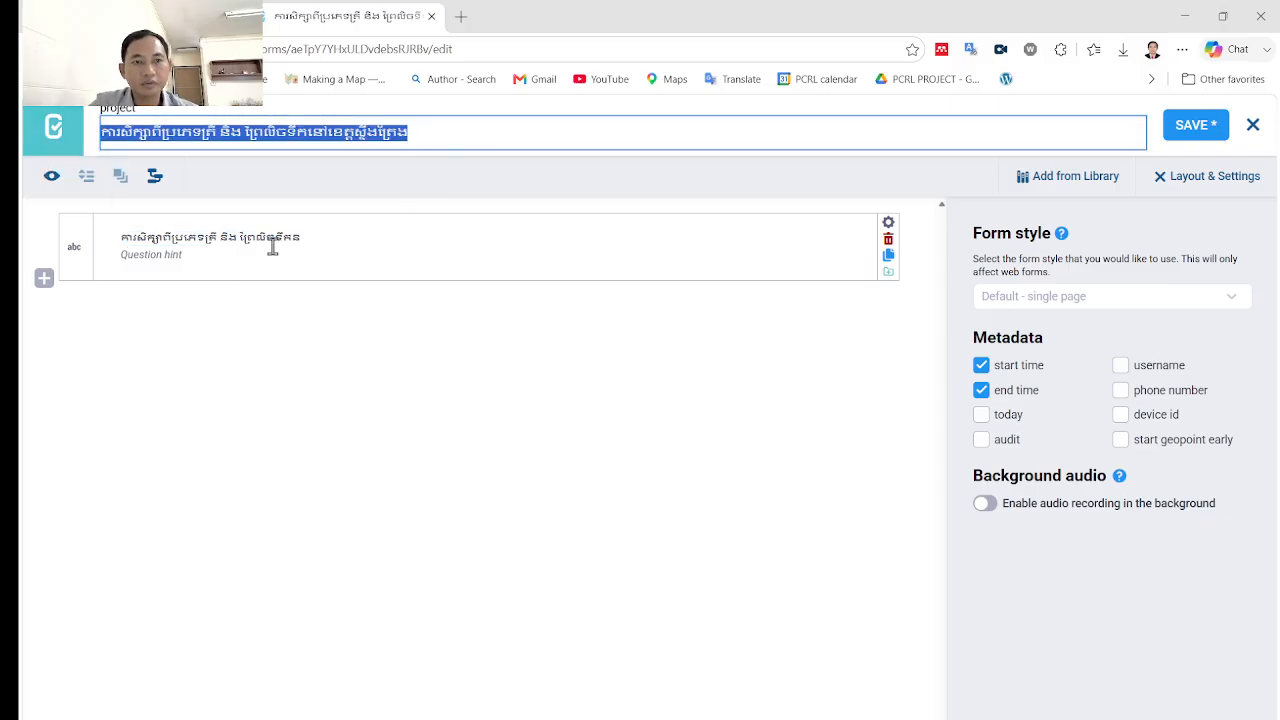
left_click(315, 245)
left_click_drag(322, 238, 77, 218)
key("ctrl+v")
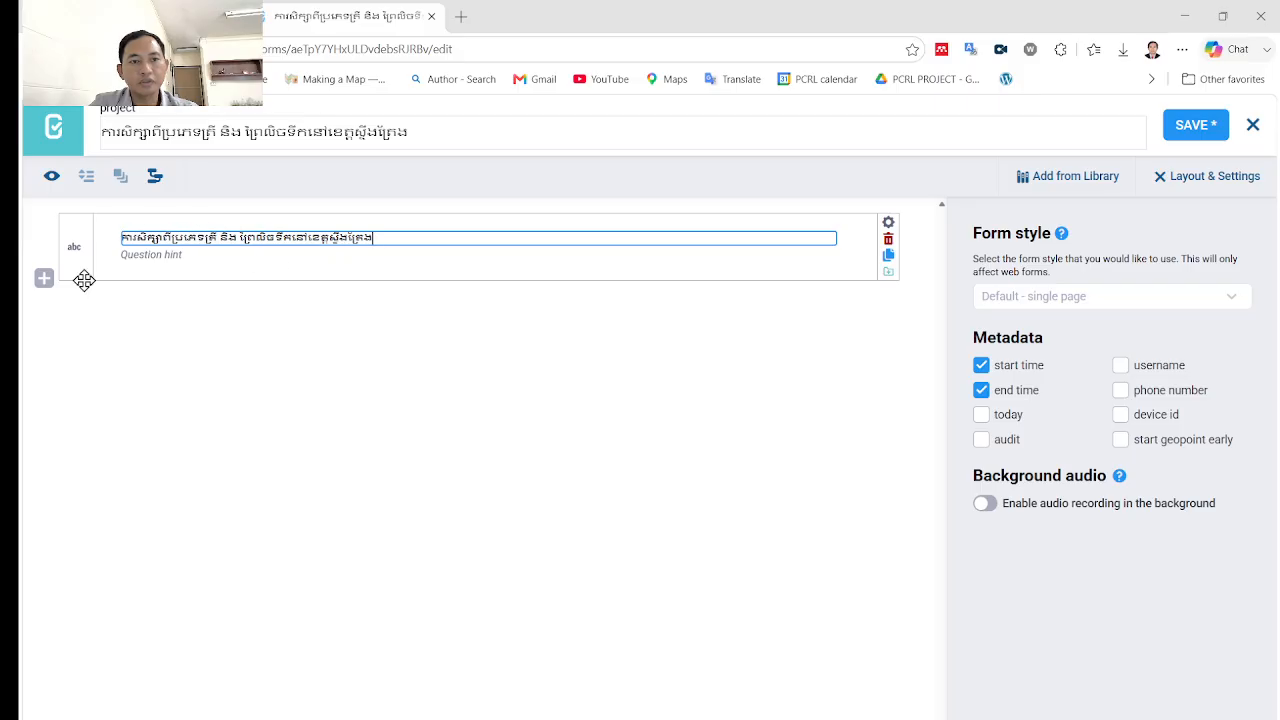
Step: Add a second Text question below the first and label it ឈ្មោអ្នកសំភាសន៍
left_click(43, 278)
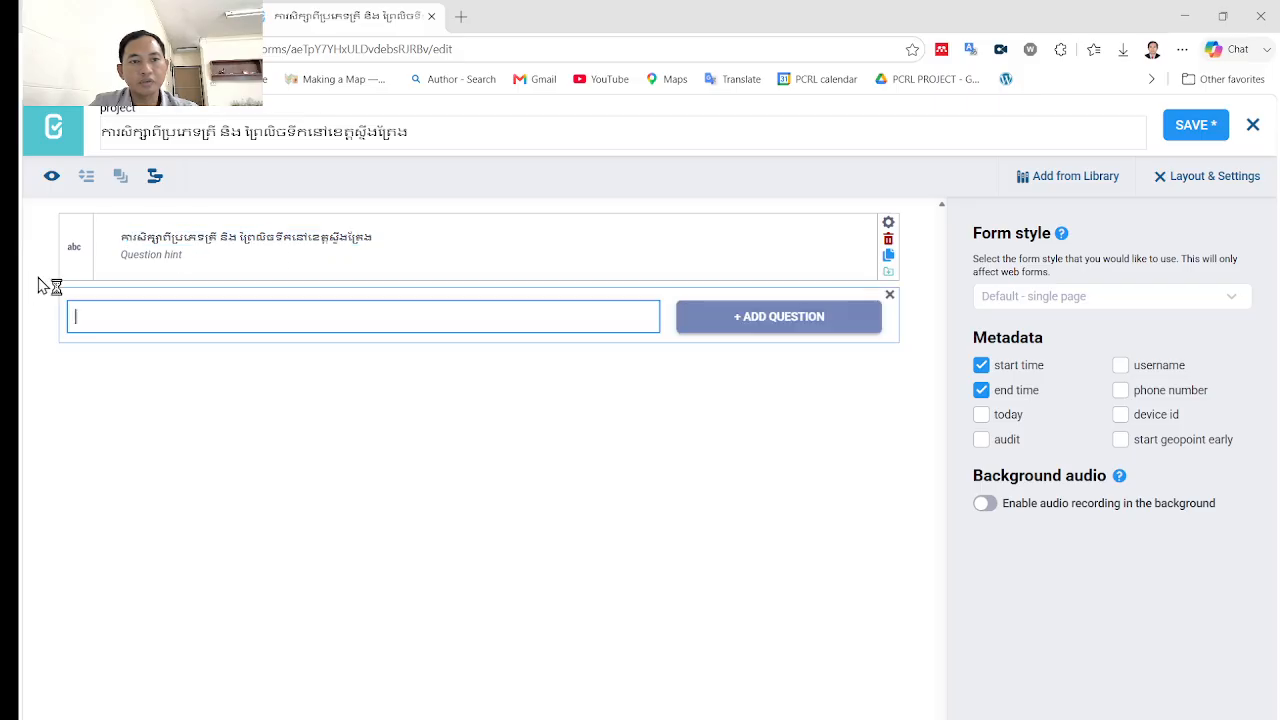
left_click(737, 317)
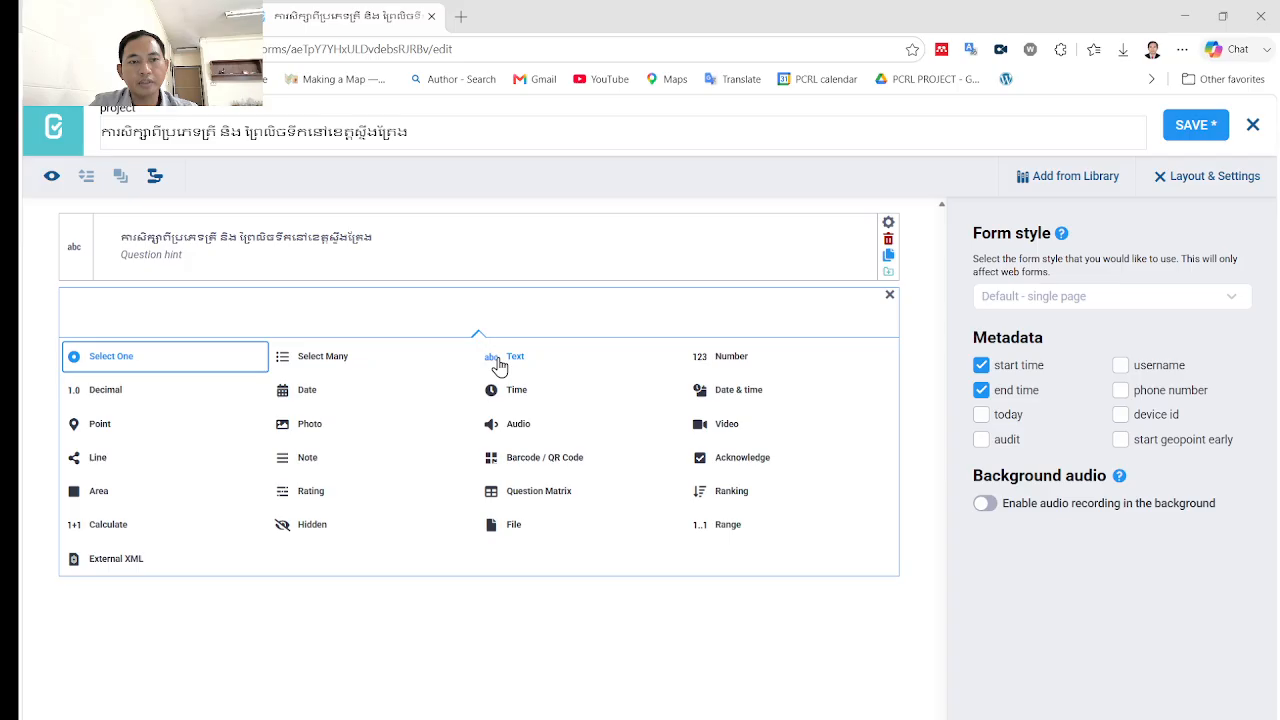
left_click(499, 362)
left_click(237, 239)
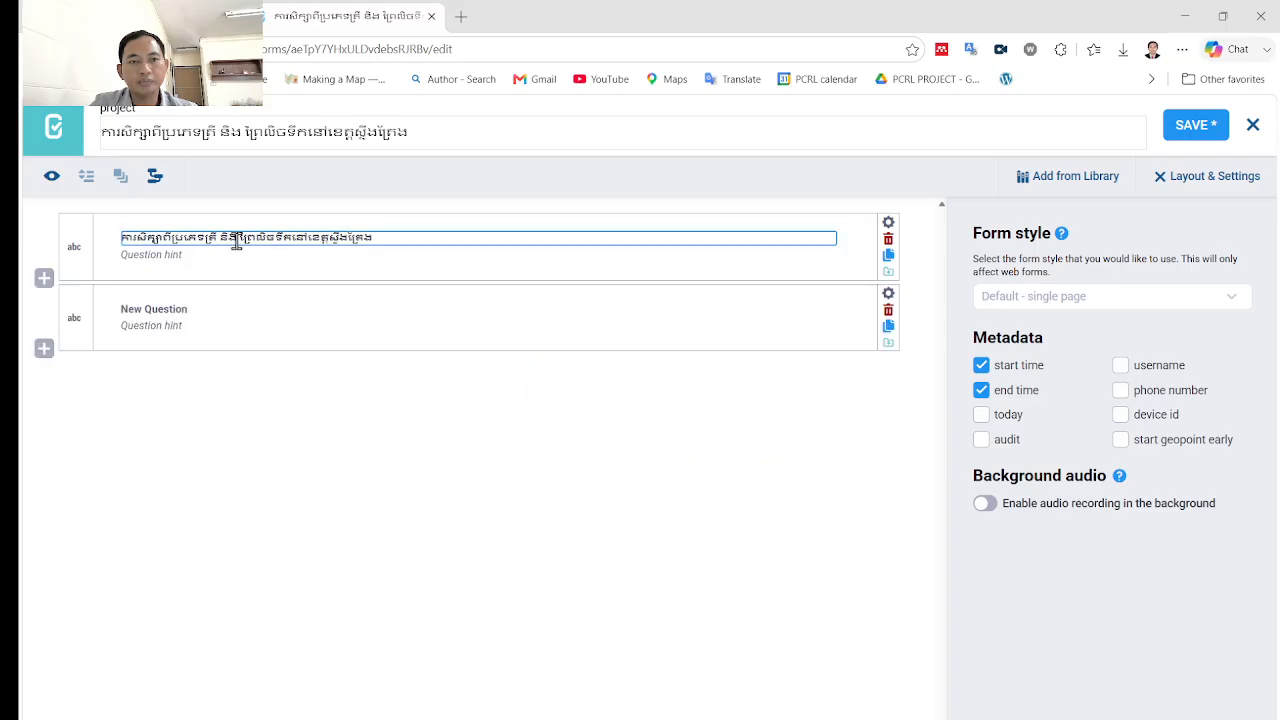
left_click(195, 258)
left_click(198, 313)
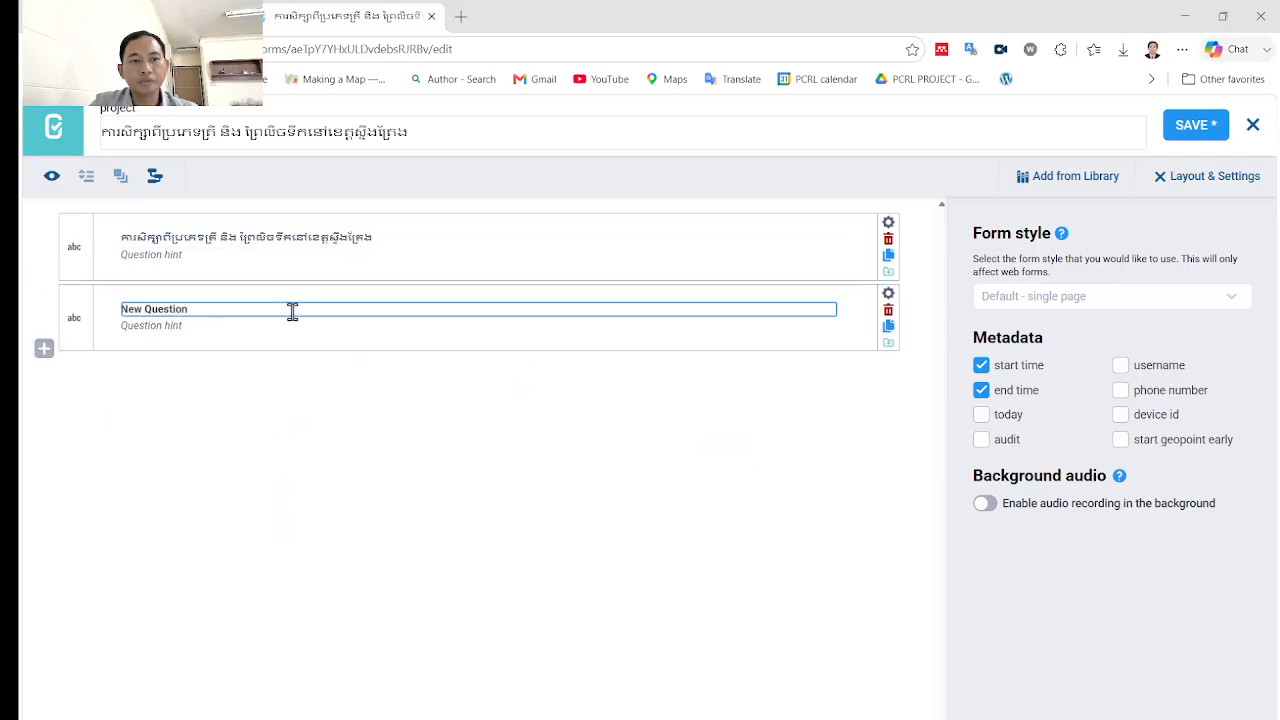
left_click_drag(292, 312, 46, 304)
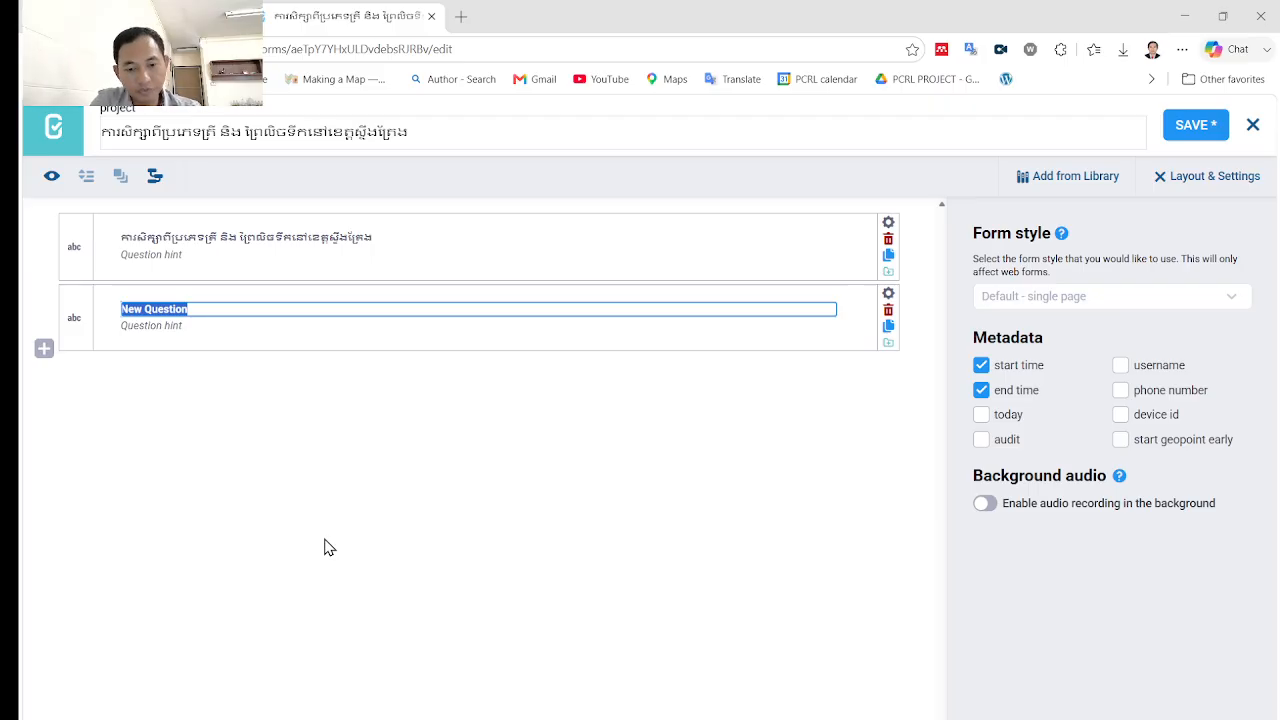
type("ឈ")
key("BackSpace")
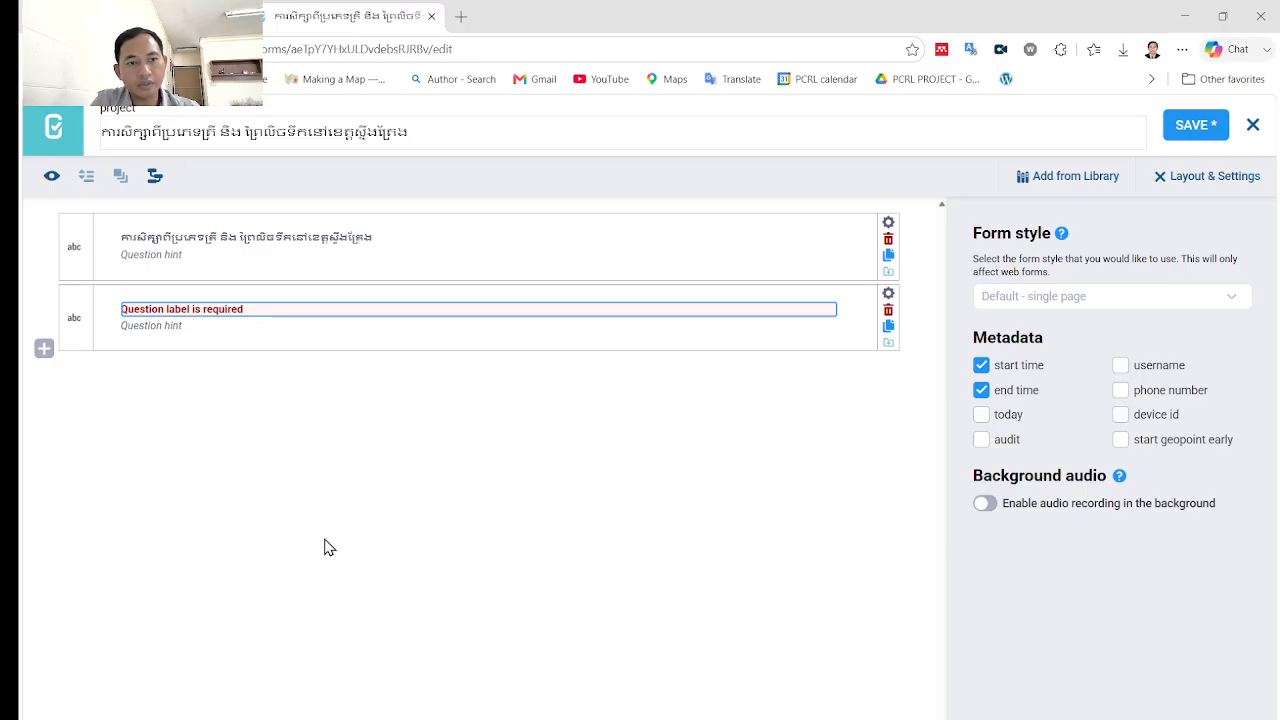
type("ឈ្មោះអ្នកស")
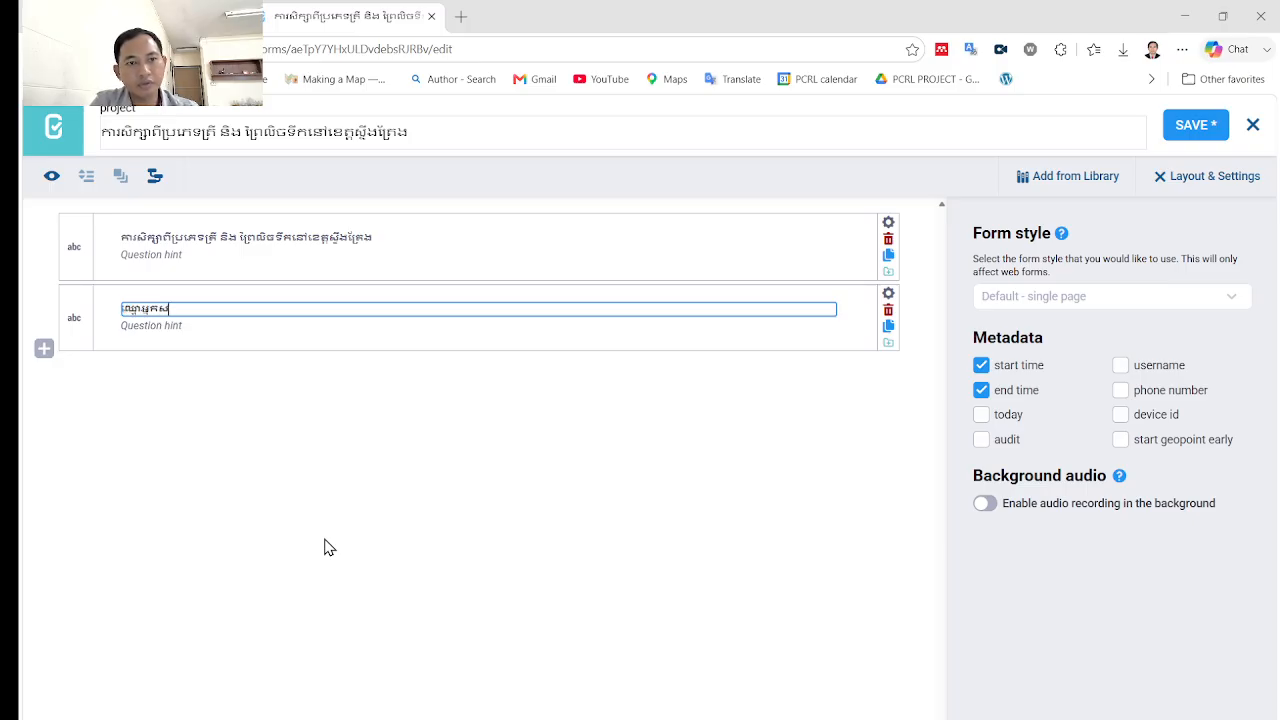
type("ំភាសន៍")
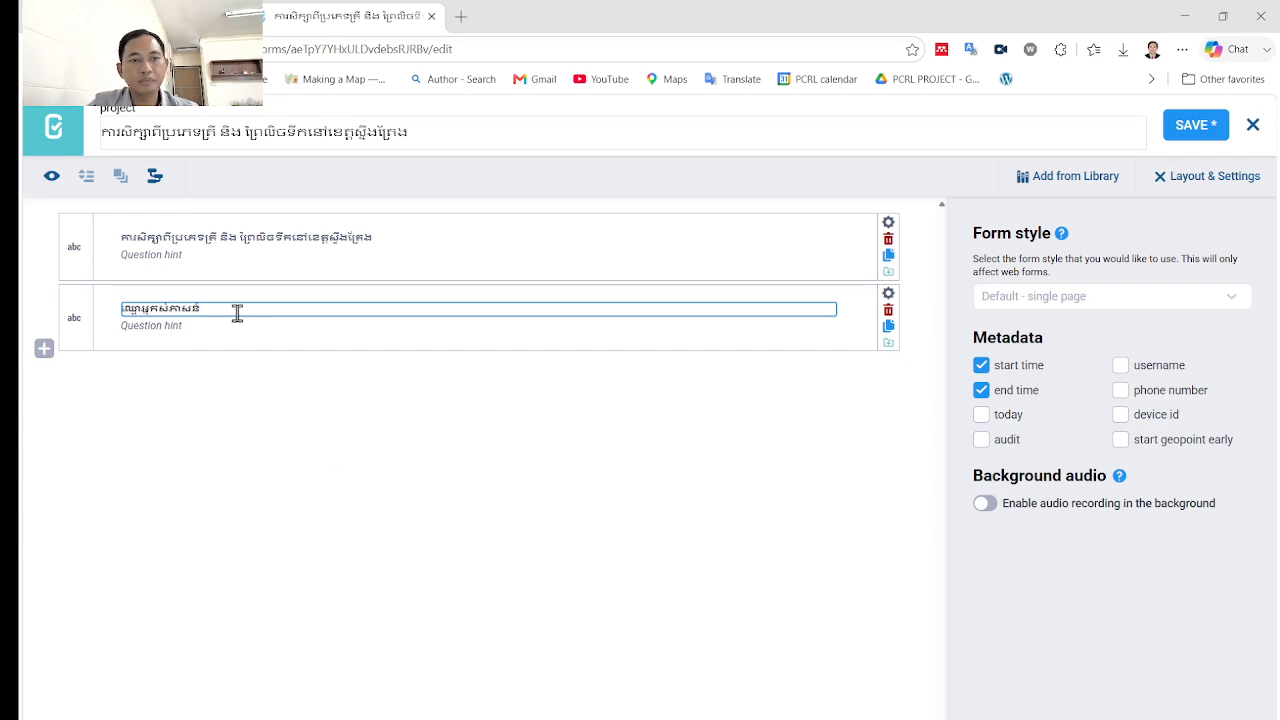
Step: Add a third Text question at the end of the form and label it ឈ្មោះអ្នកឆ្លើយ
left_click(40, 351)
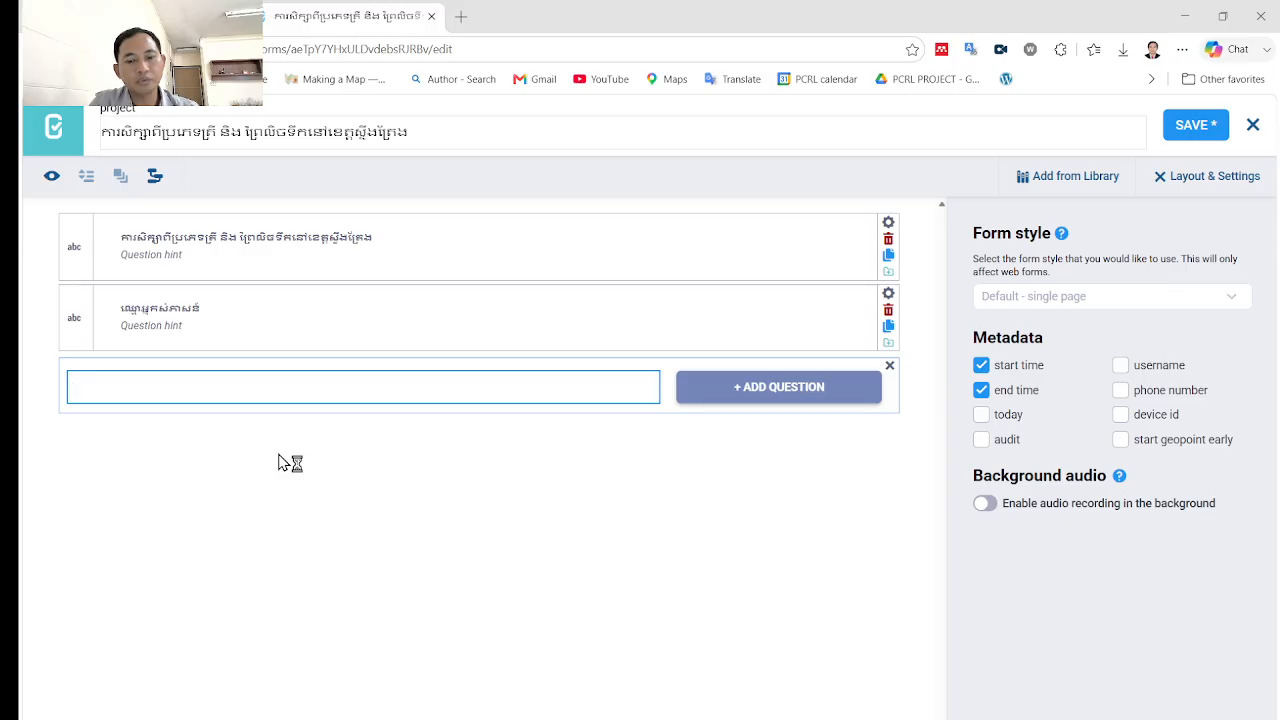
type("ឈ្មោះ")
key("BackSpace")
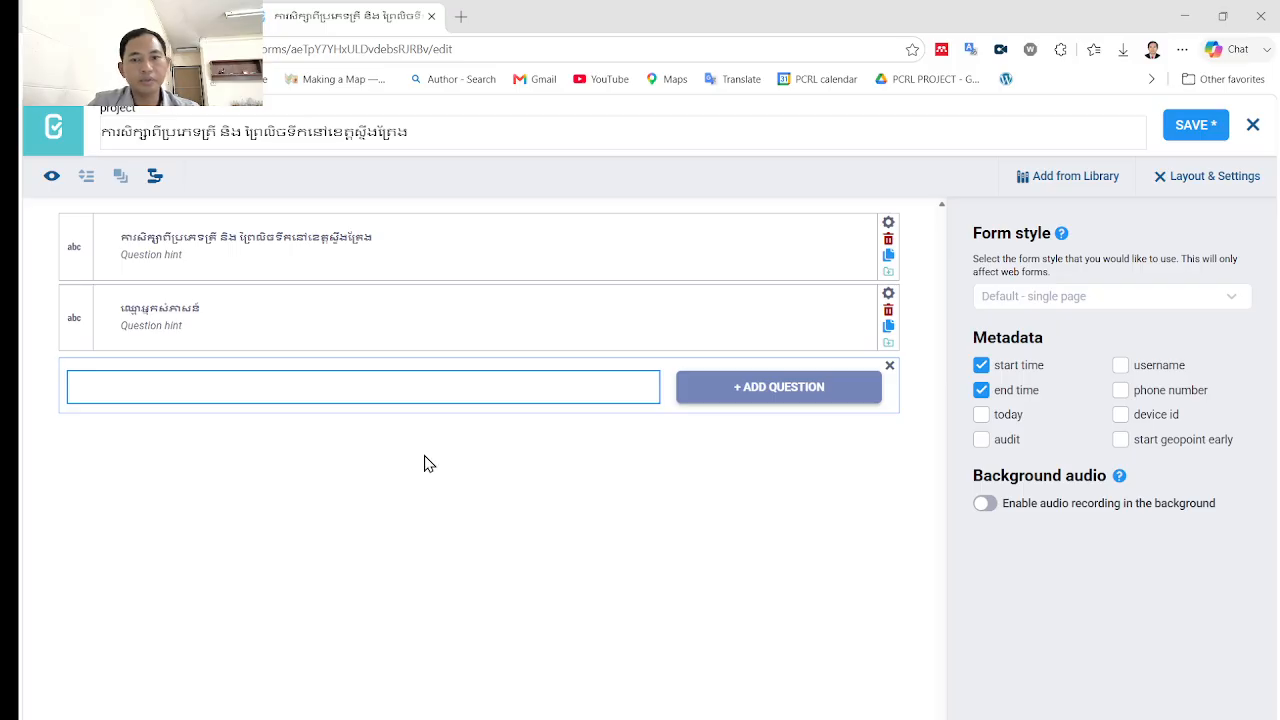
left_click(735, 389)
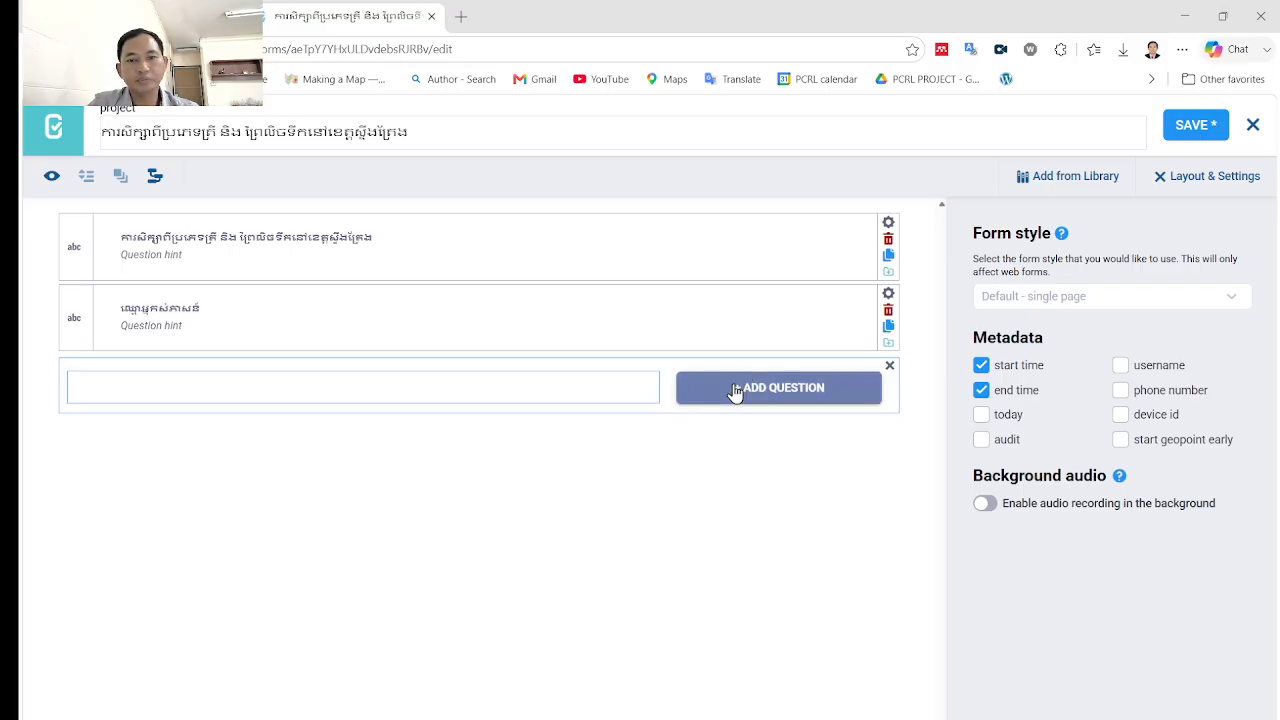
left_click(514, 432)
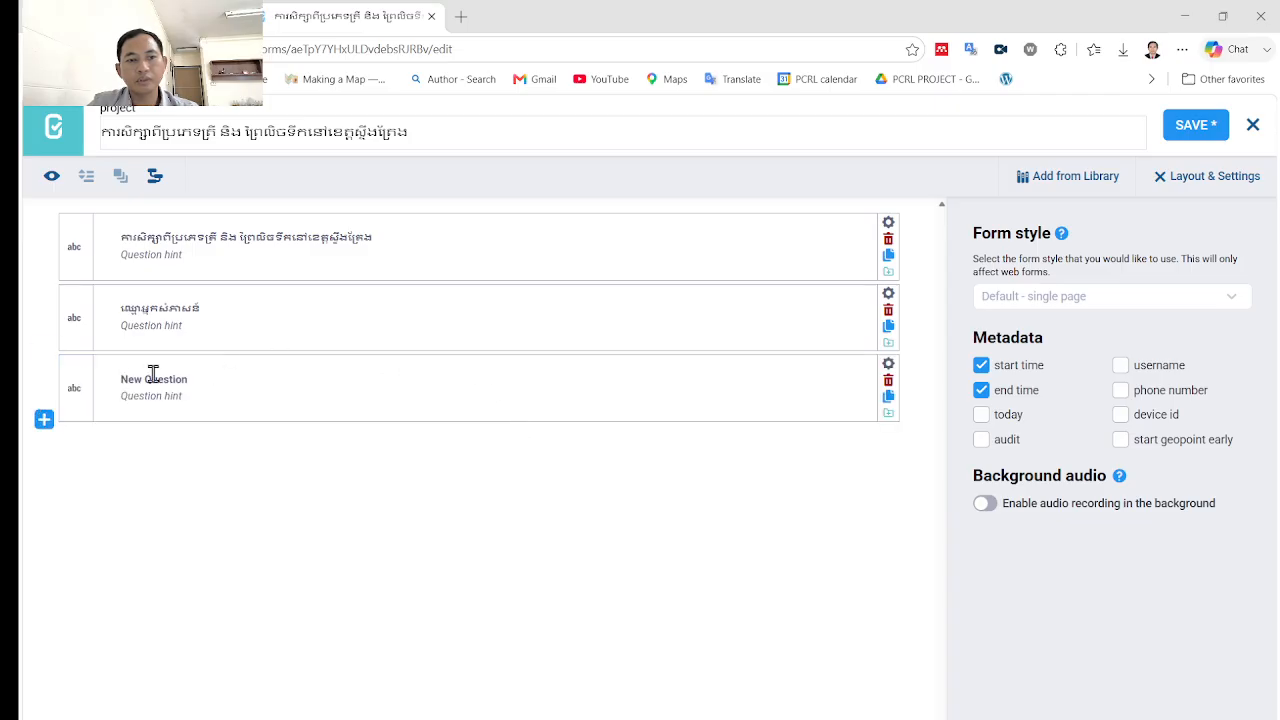
left_click_drag(200, 376, 44, 386)
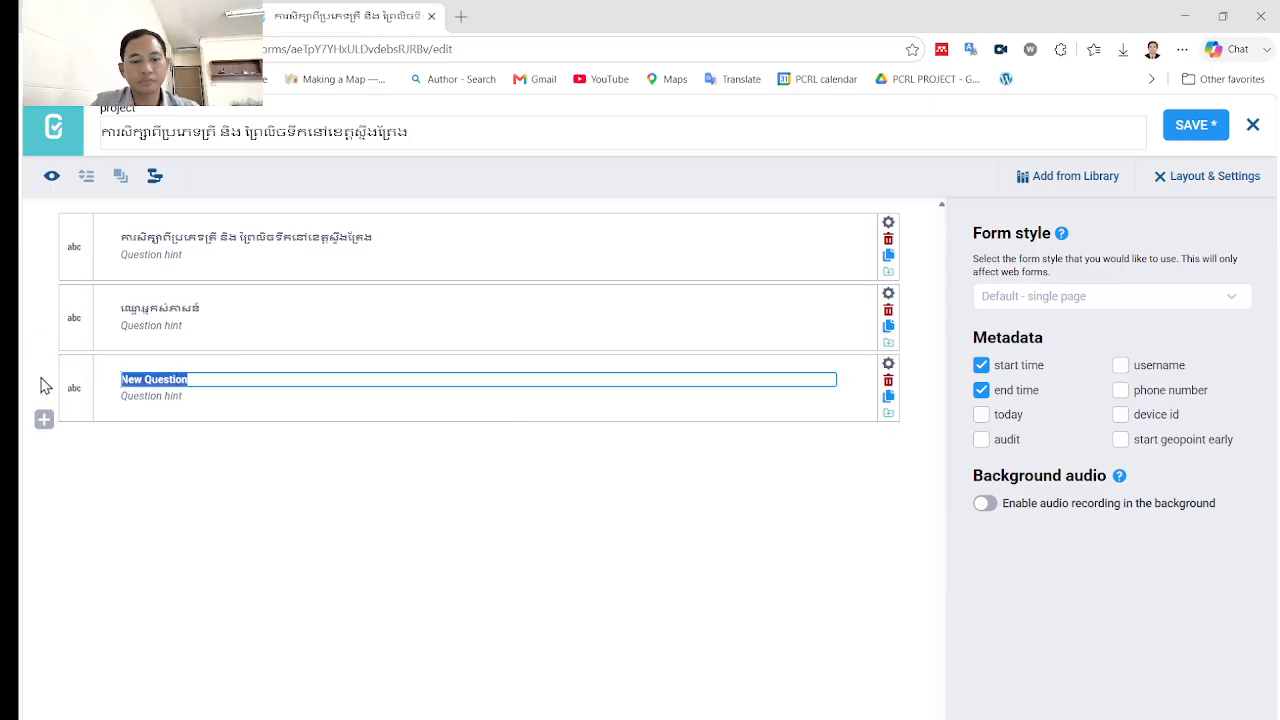
type("ឈ្មោះអ")
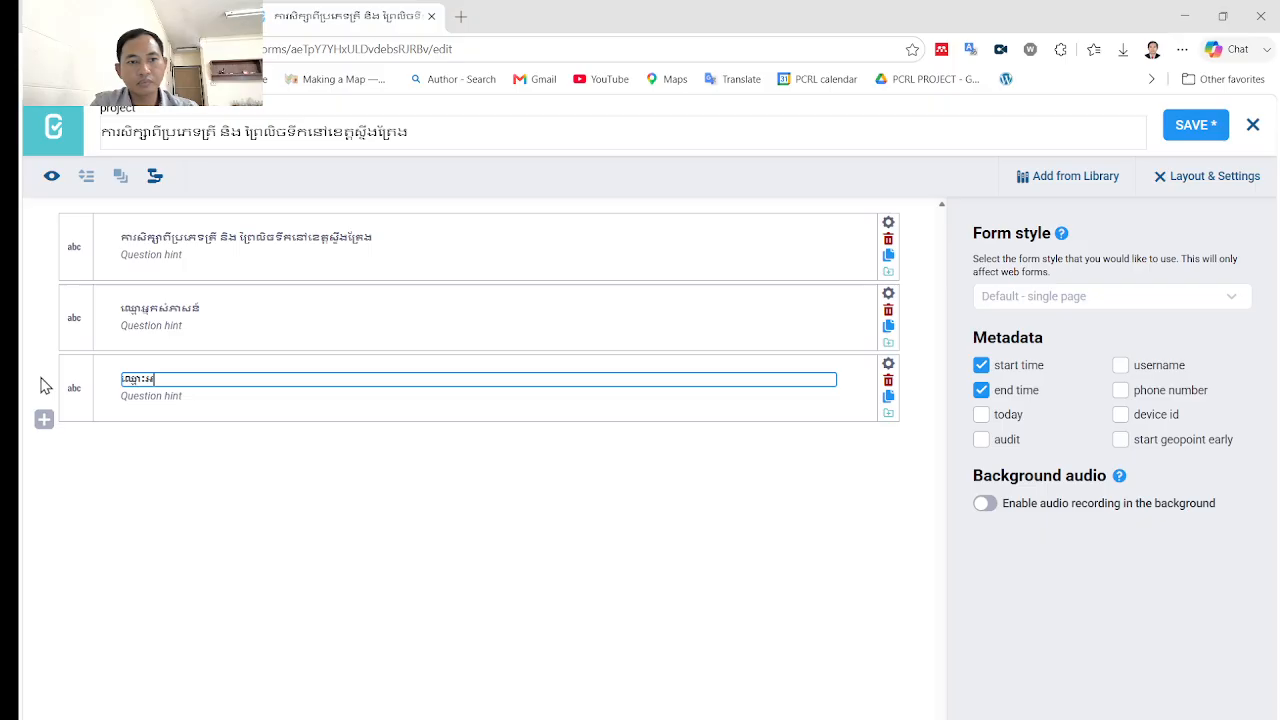
type("្នកឆ្")
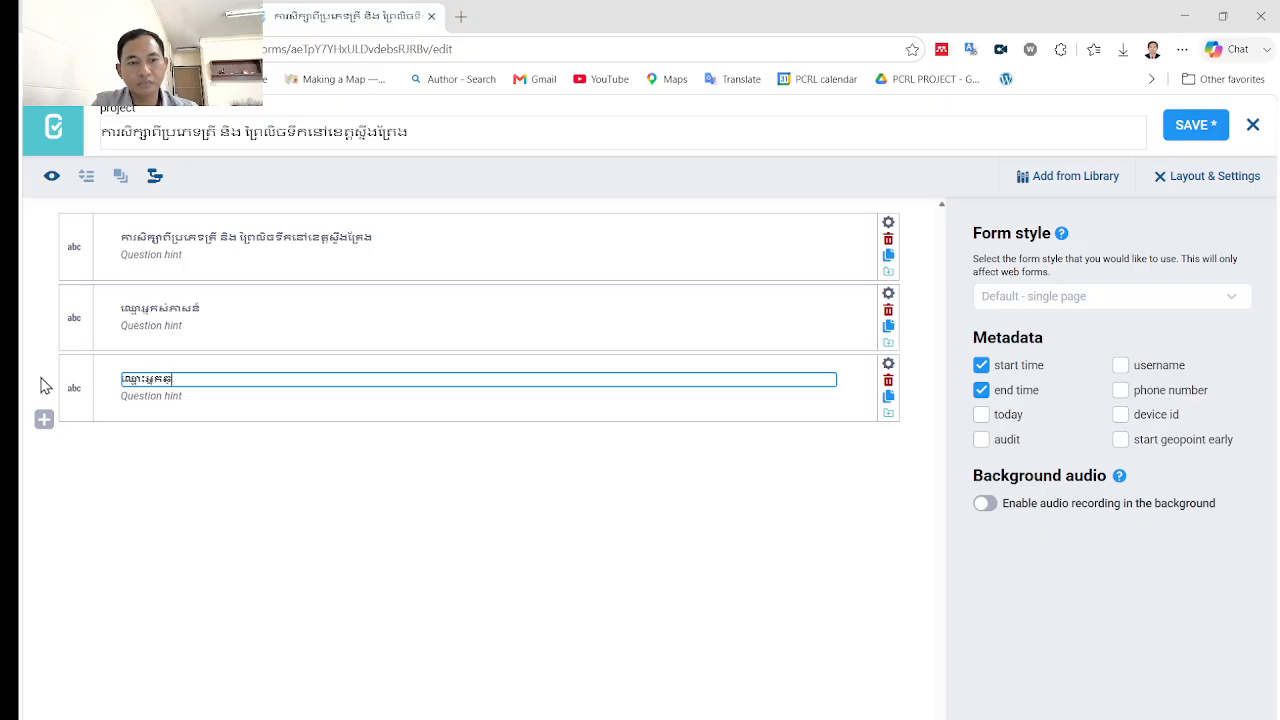
type("លើយ")
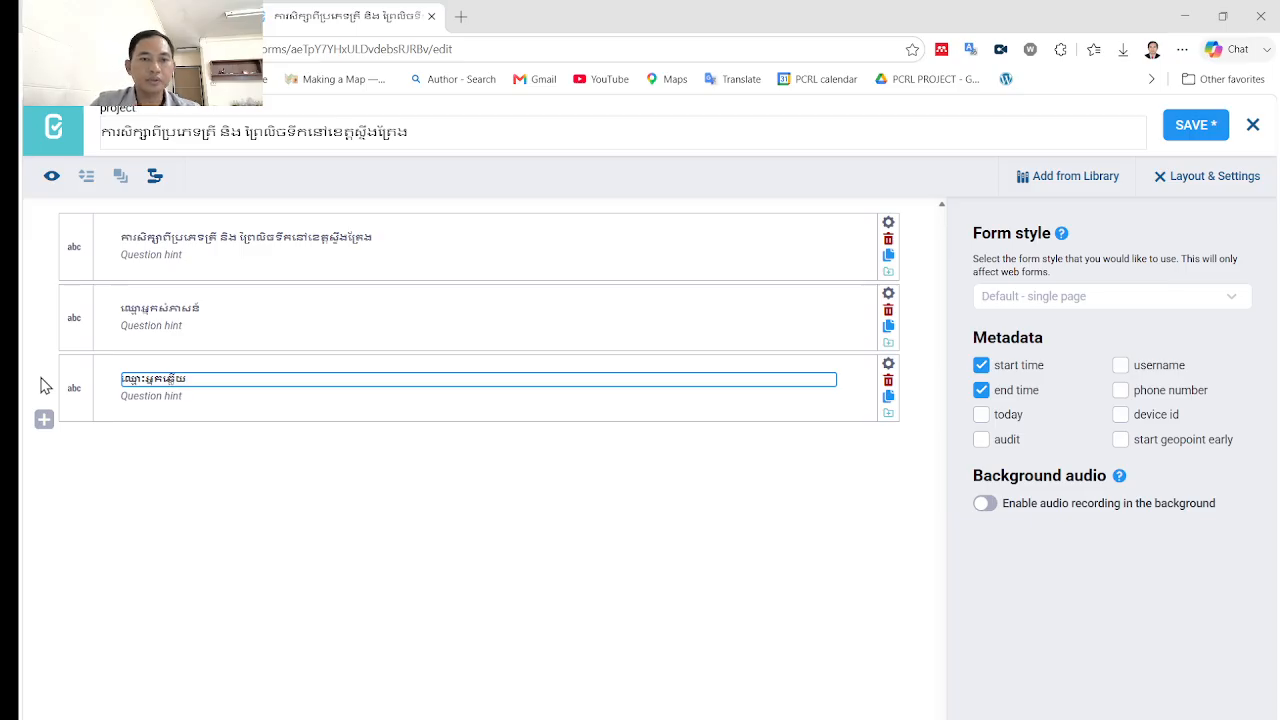
left_click(345, 449)
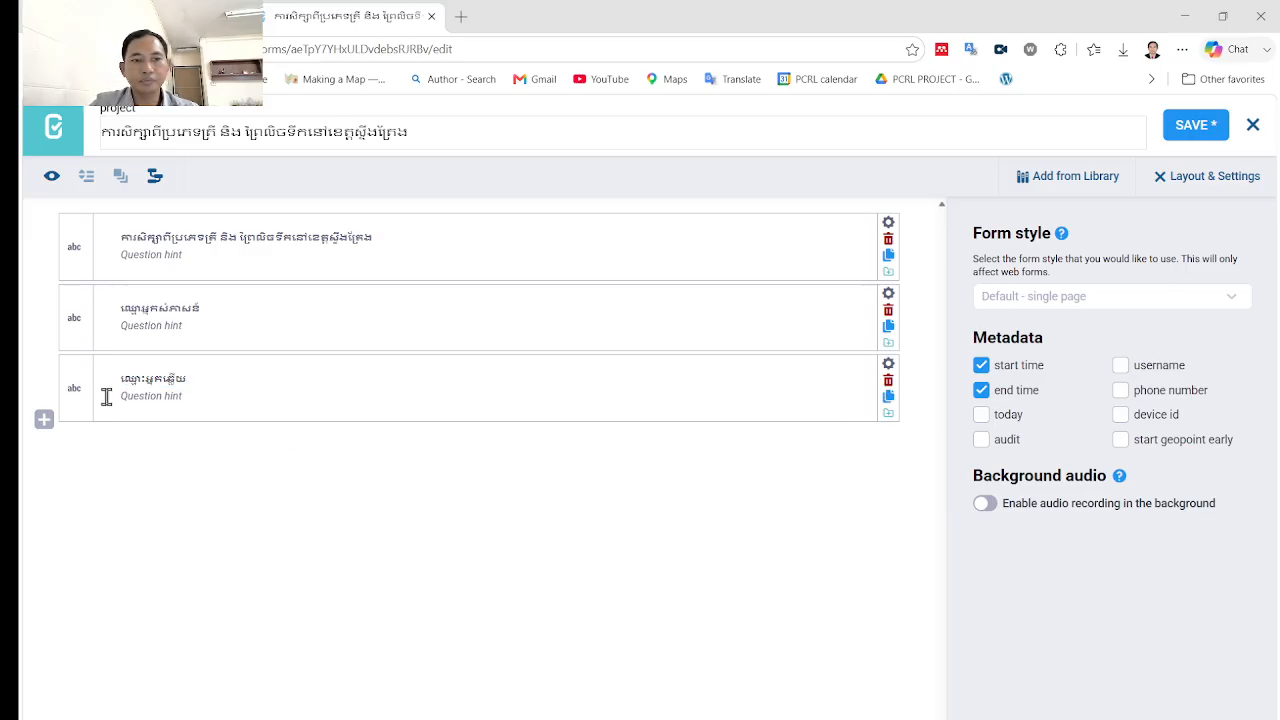
Step: Add a fourth Text question at the end of the form and label it ភេទ
left_click(44, 420)
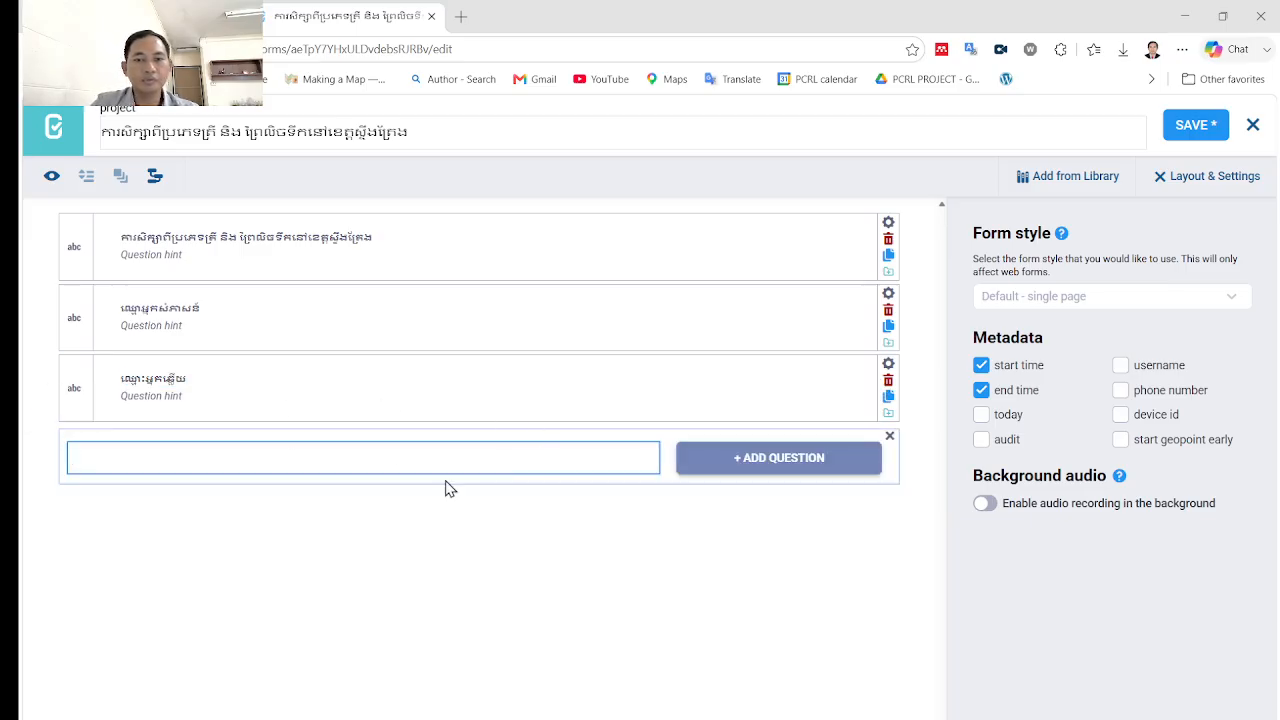
left_click(700, 457)
left_click(512, 486)
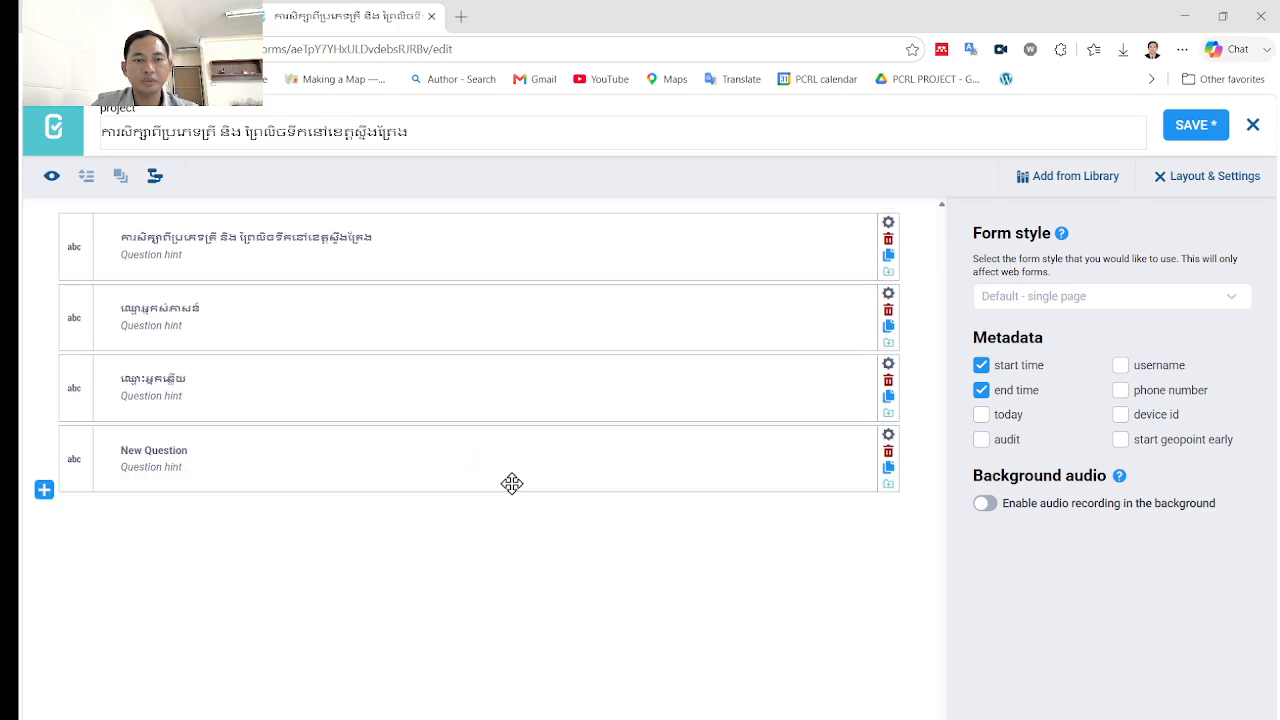
left_click(191, 451)
left_click_drag(211, 451, 53, 456)
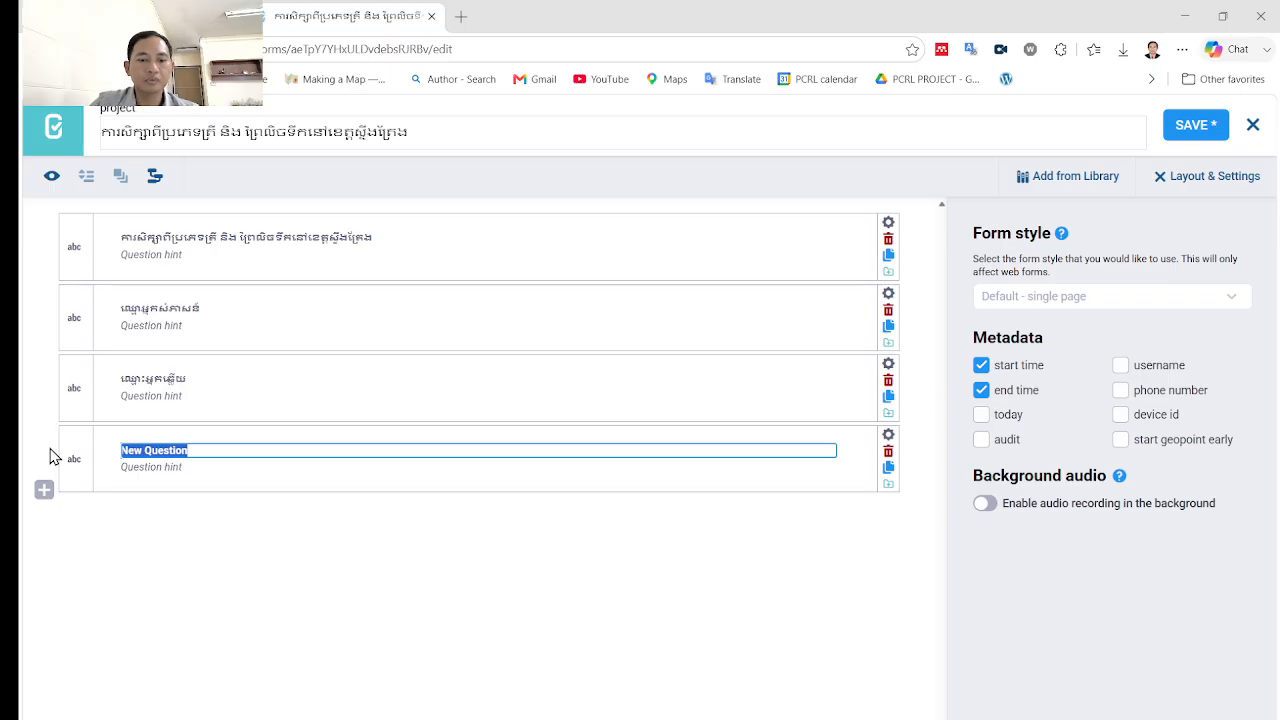
type("ផ")
key("BackSpace")
type("ភេ")
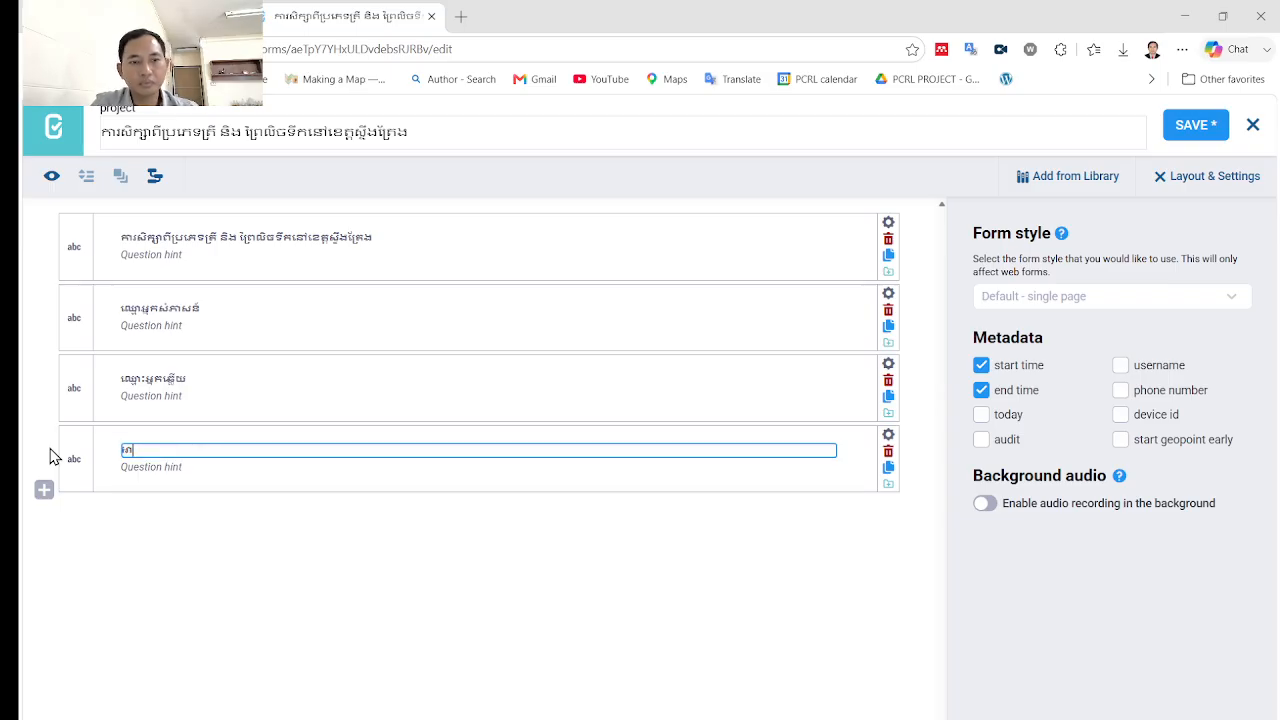
type("ទ")
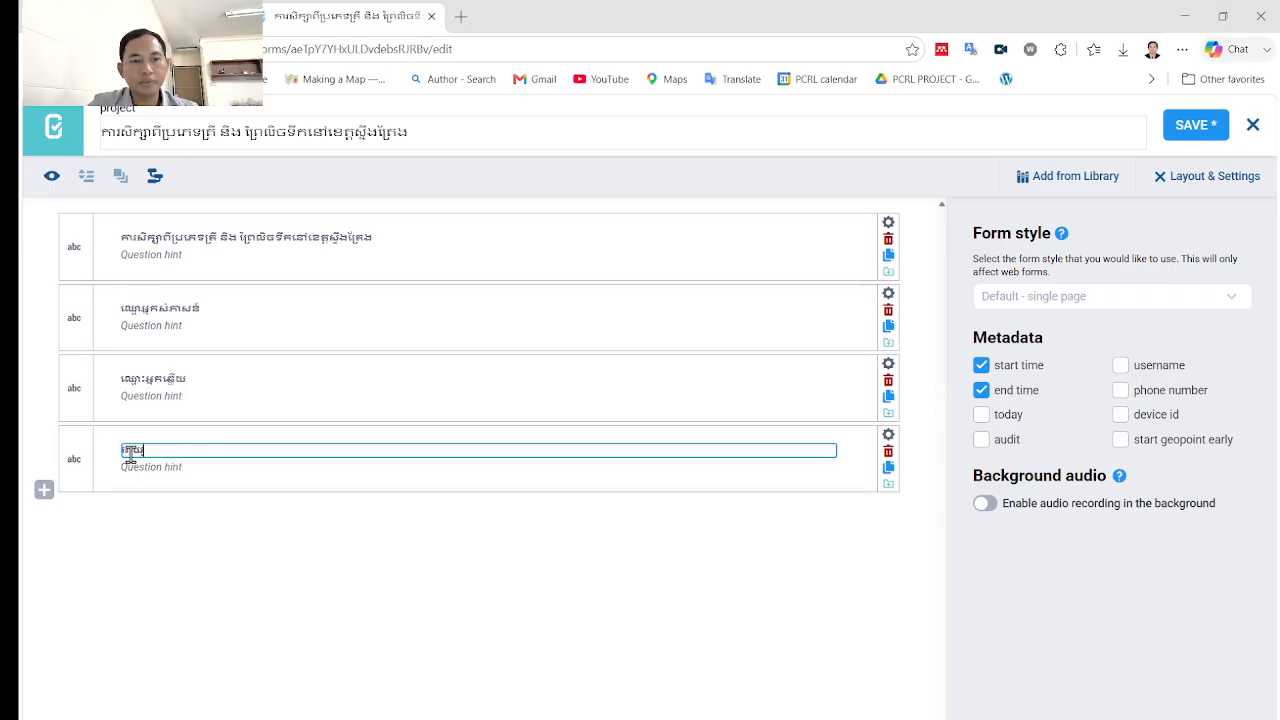
key("BackSpace")
type("ផ")
key("BackSpace")
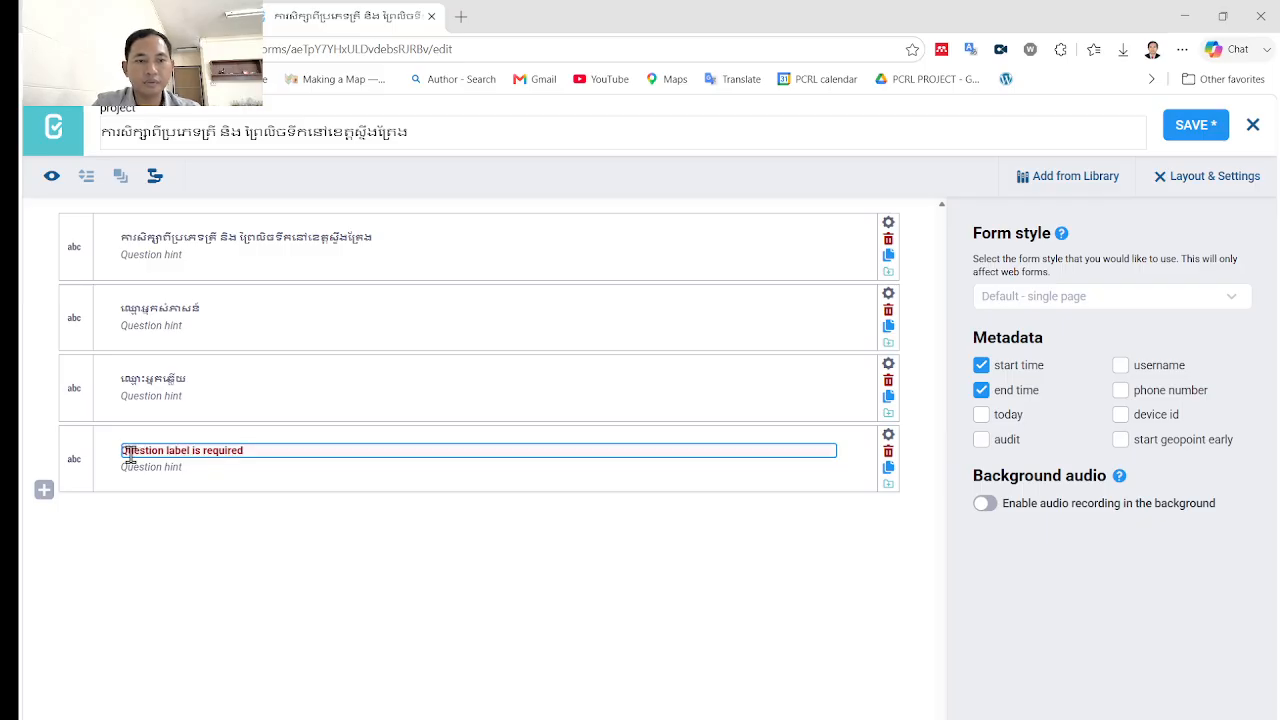
type("ភេទ")
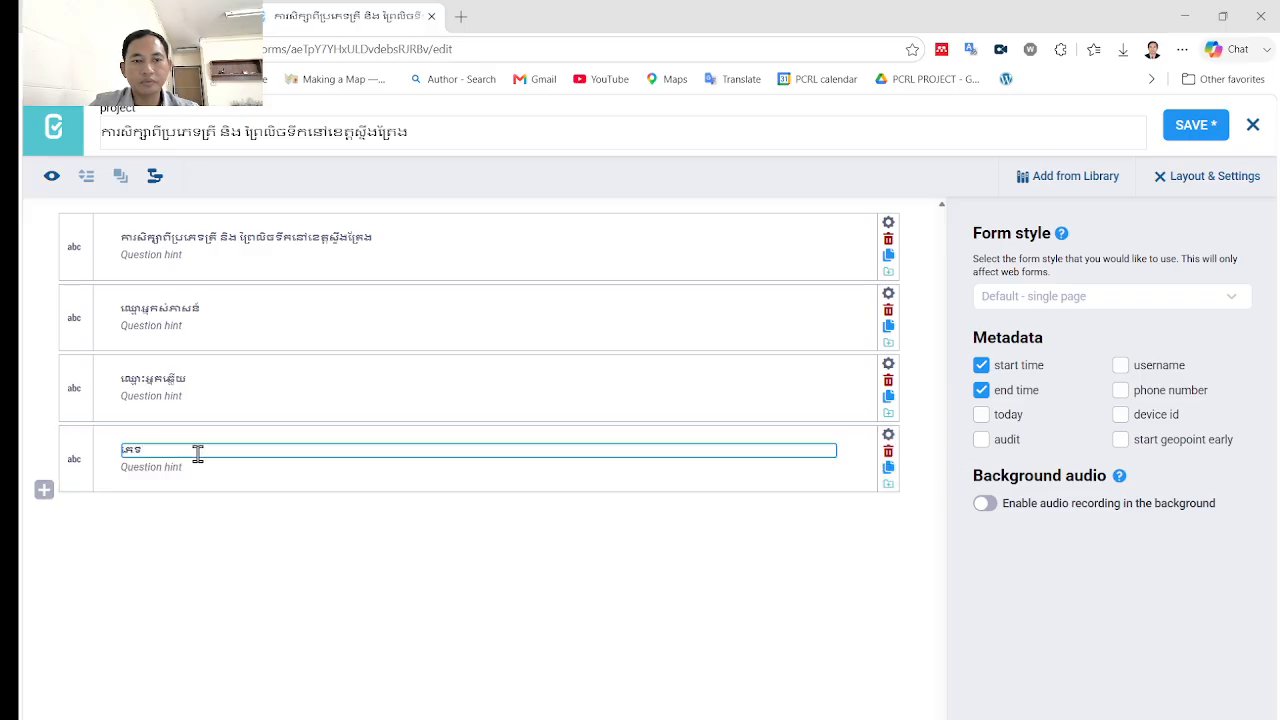
Step: Open the fourth question's settings, clear its label, and delete the question from the form
left_click(888, 434)
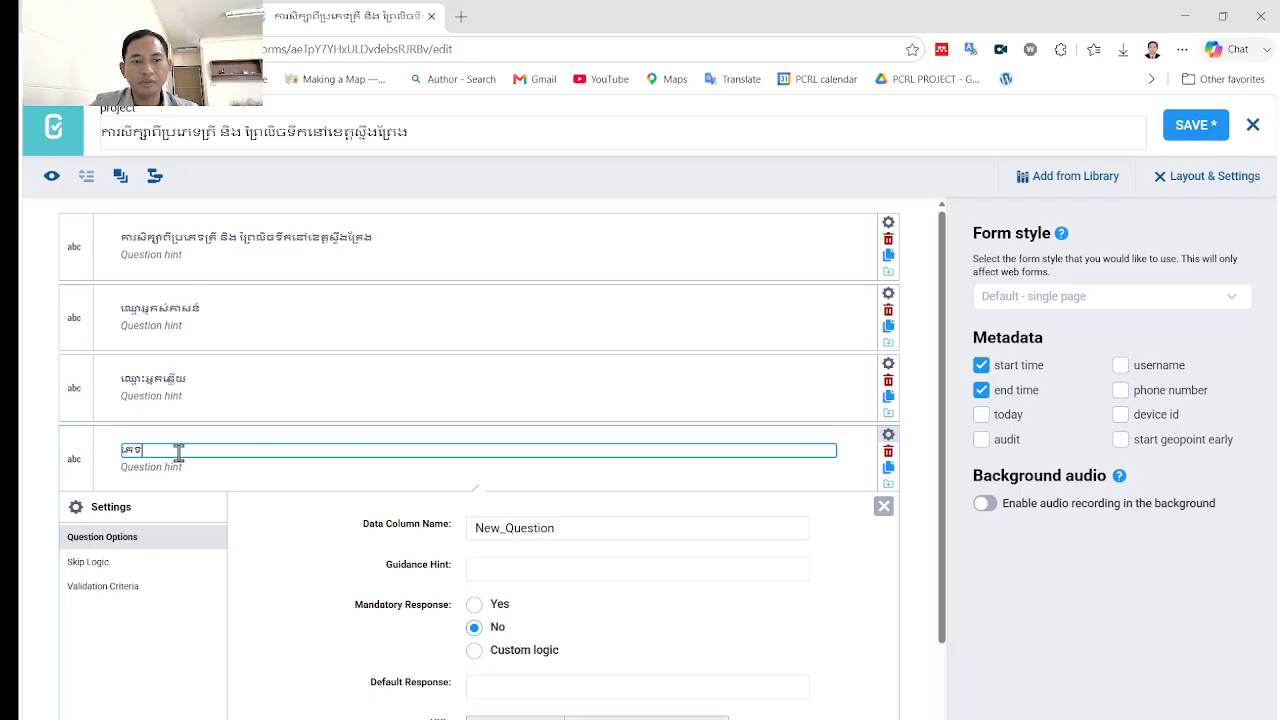
key("Tab")
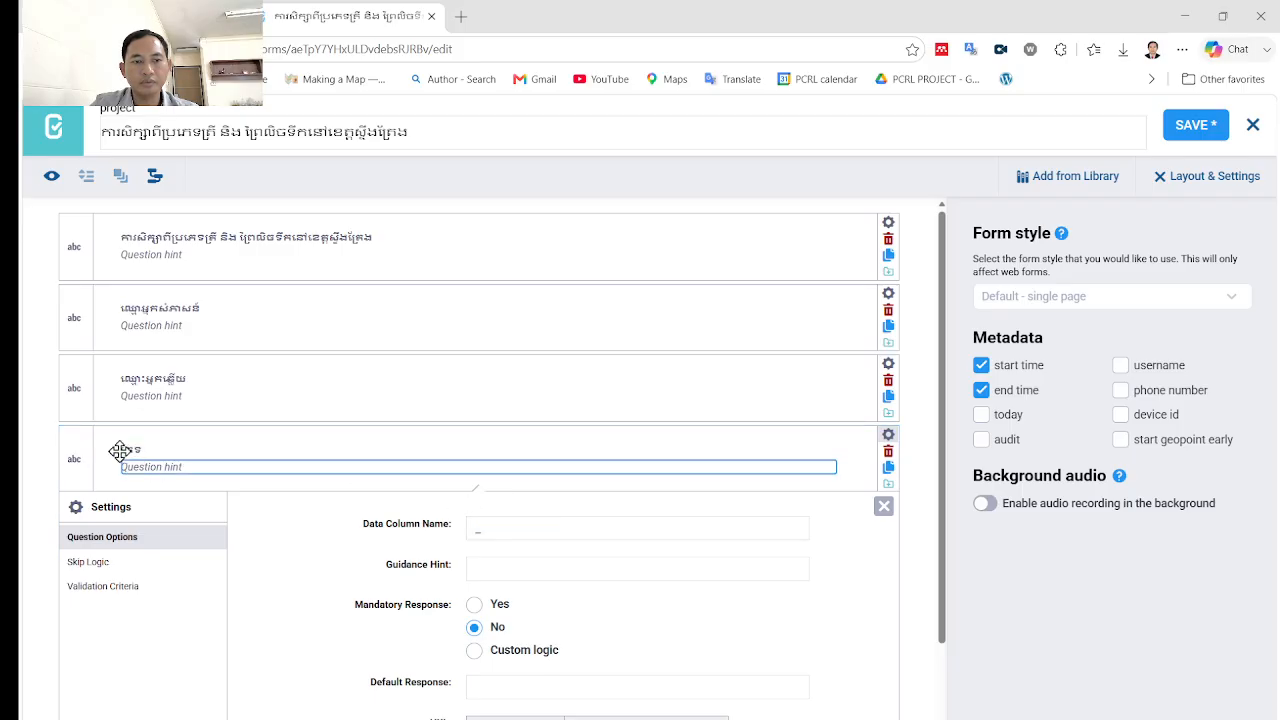
left_click(140, 448)
double_click(137, 447)
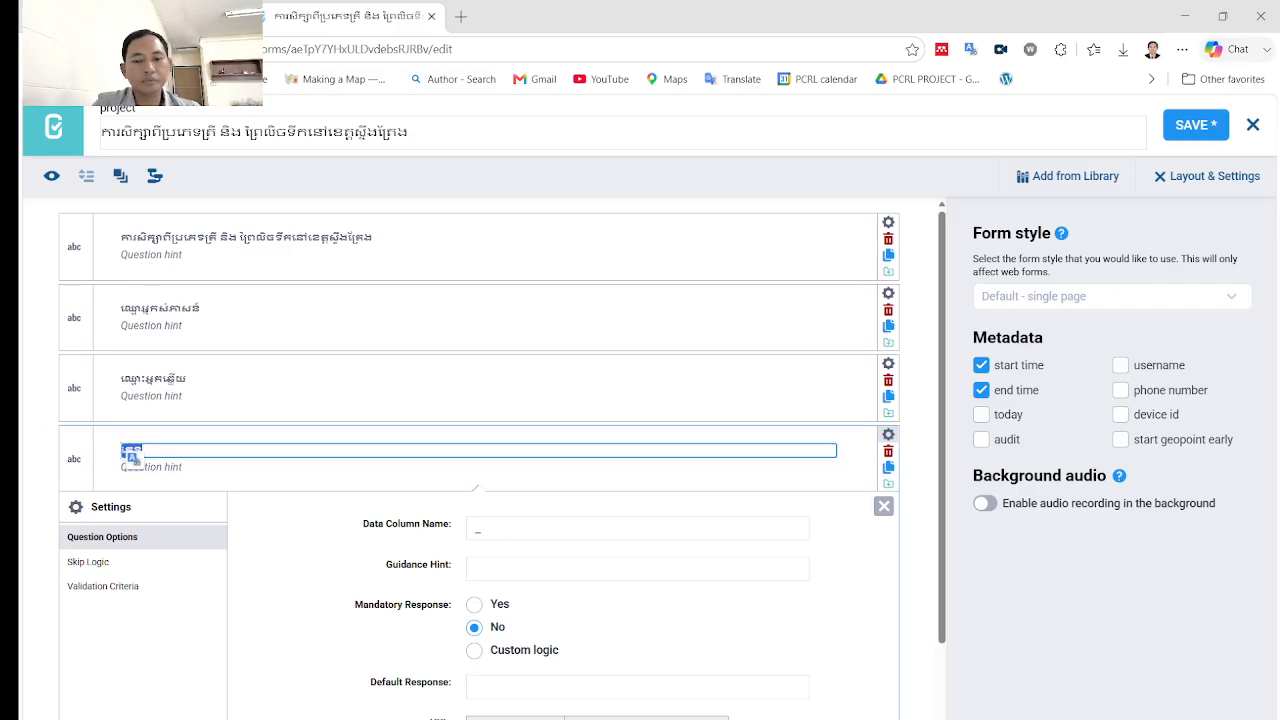
type("ទី")
key("BackSpace")
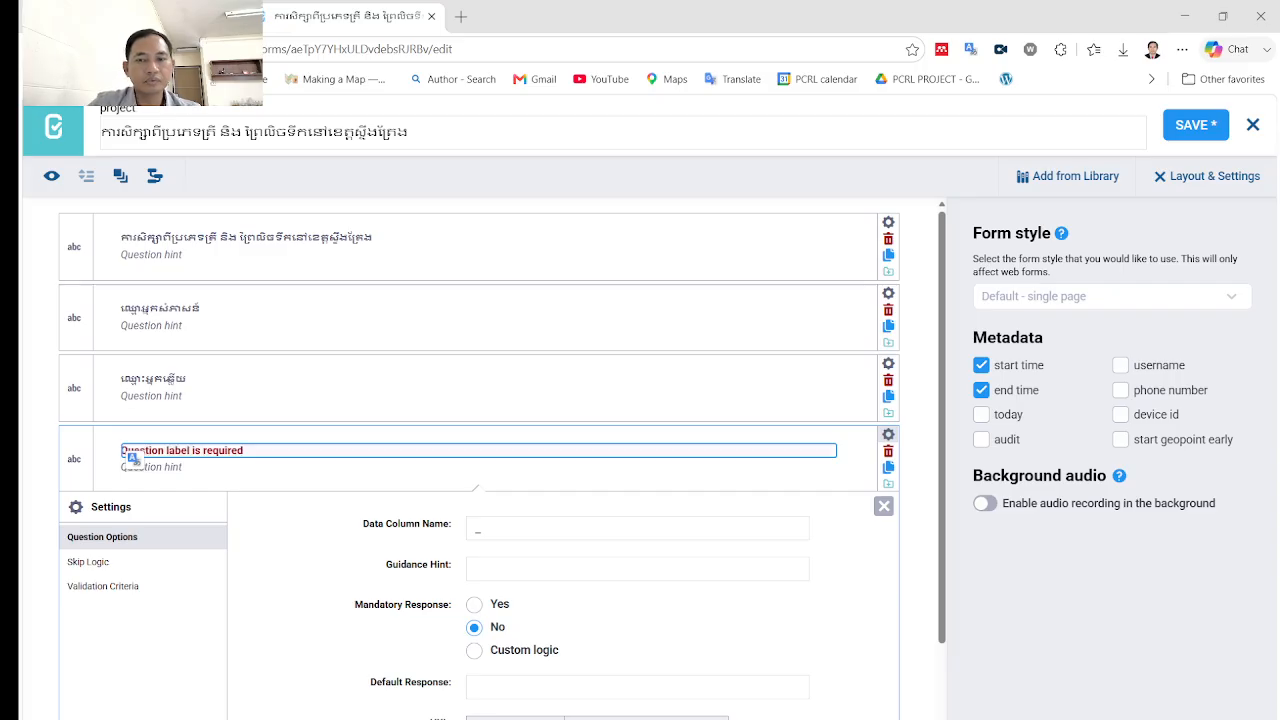
left_click(886, 452)
left_click(748, 168)
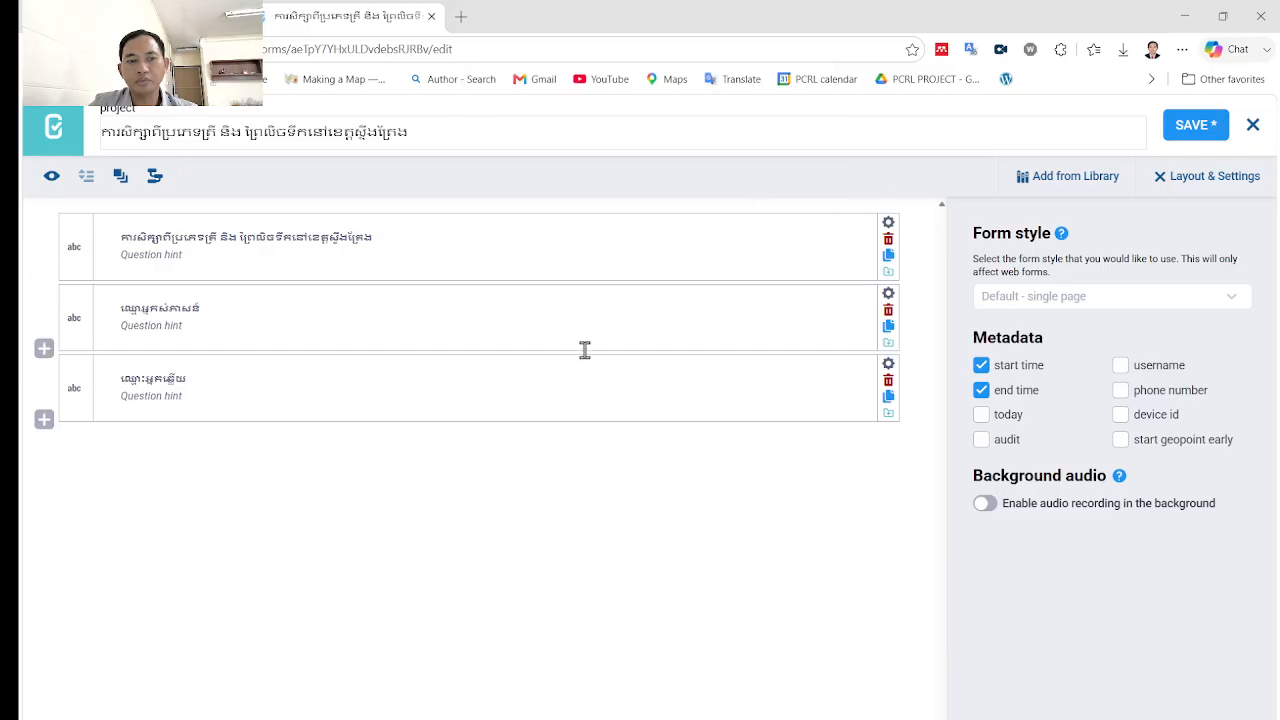
Step: Add a Select Many question at the end of the form and label it ភេទ
left_click(45, 421)
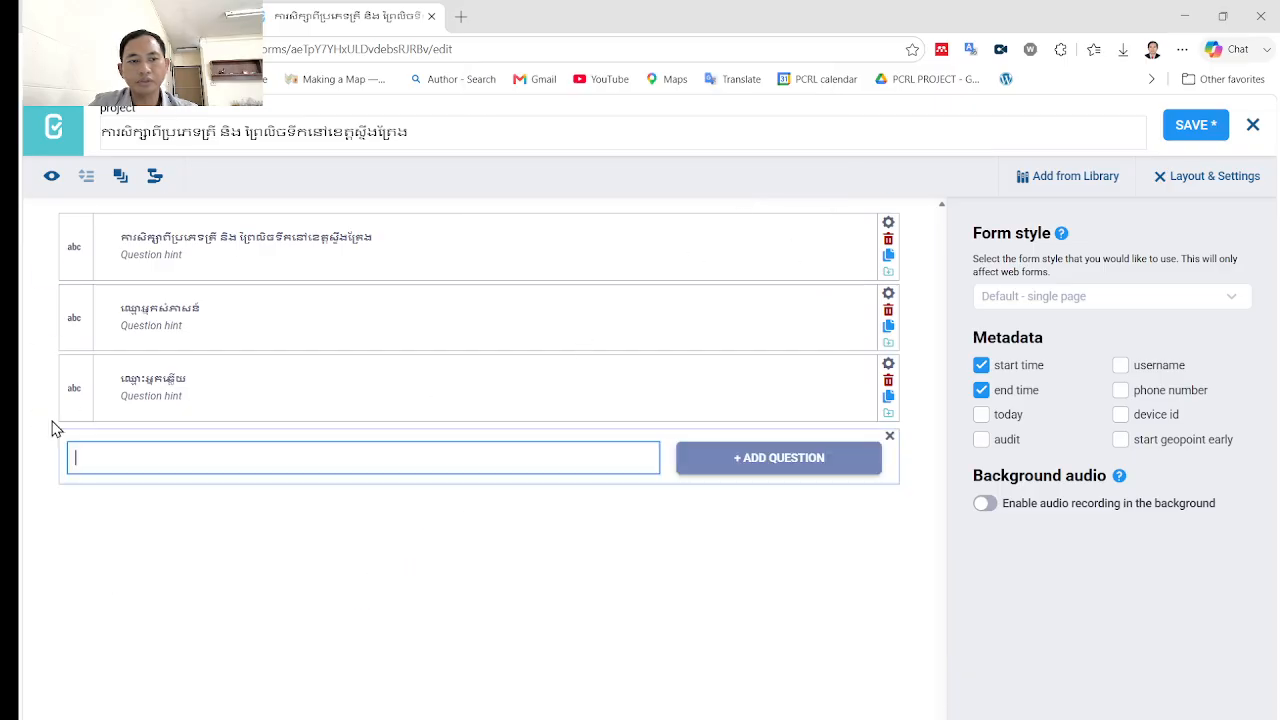
left_click(803, 457)
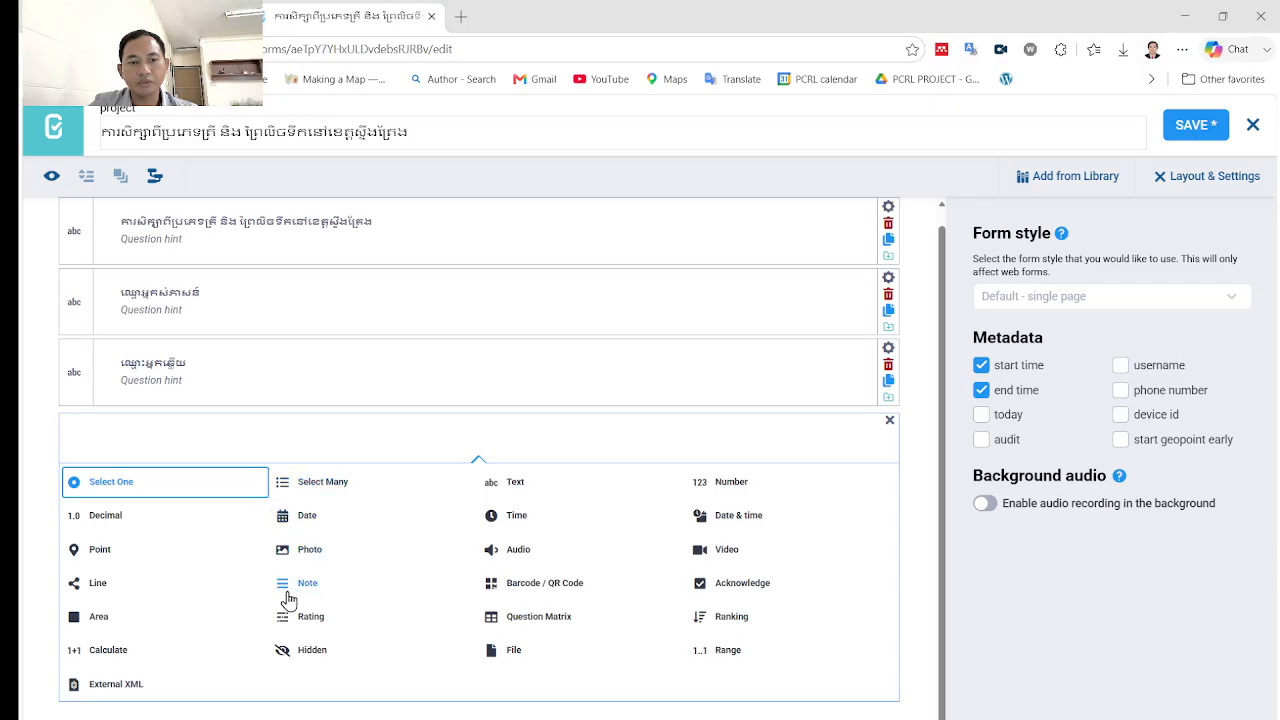
left_click(314, 498)
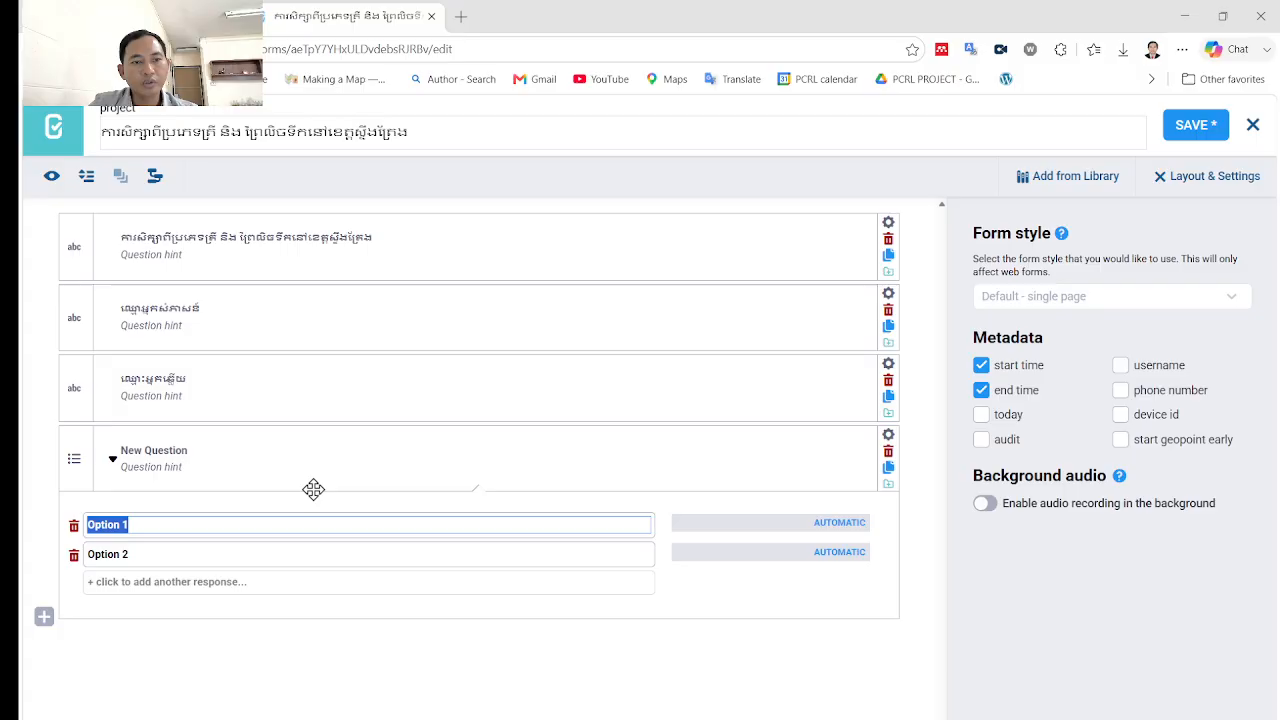
left_click(170, 451)
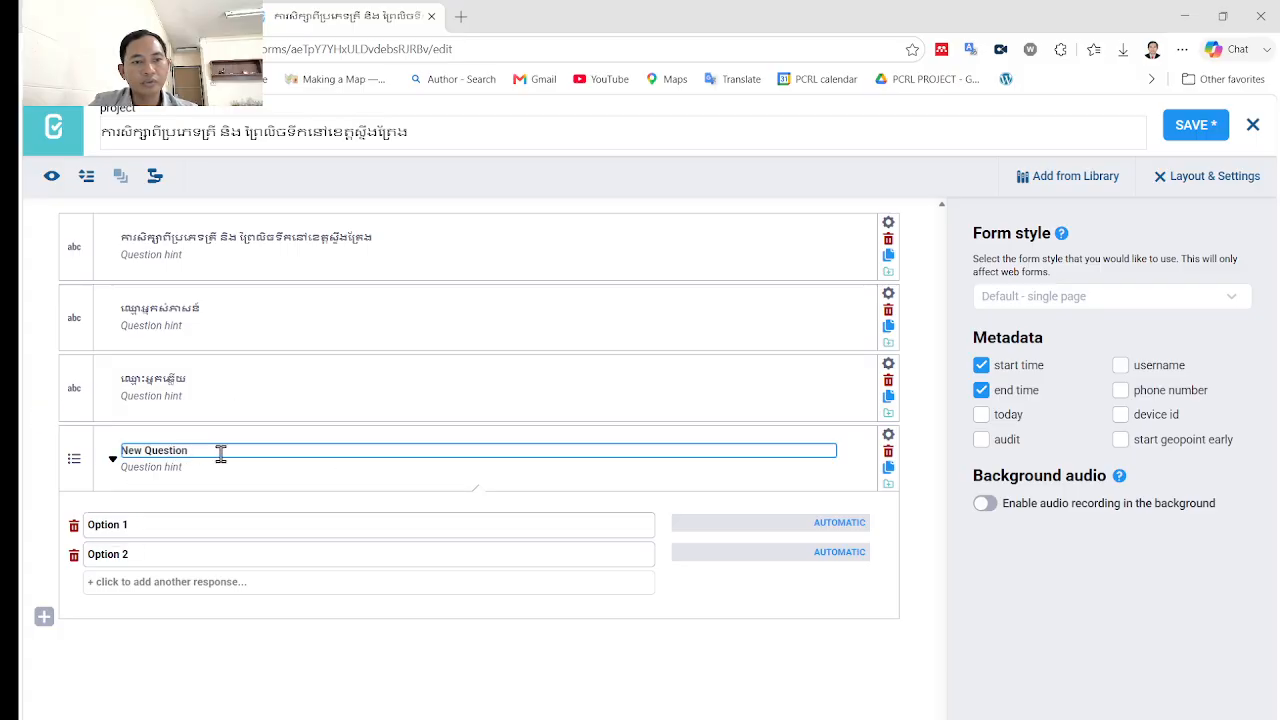
left_click_drag(220, 452, 116, 454)
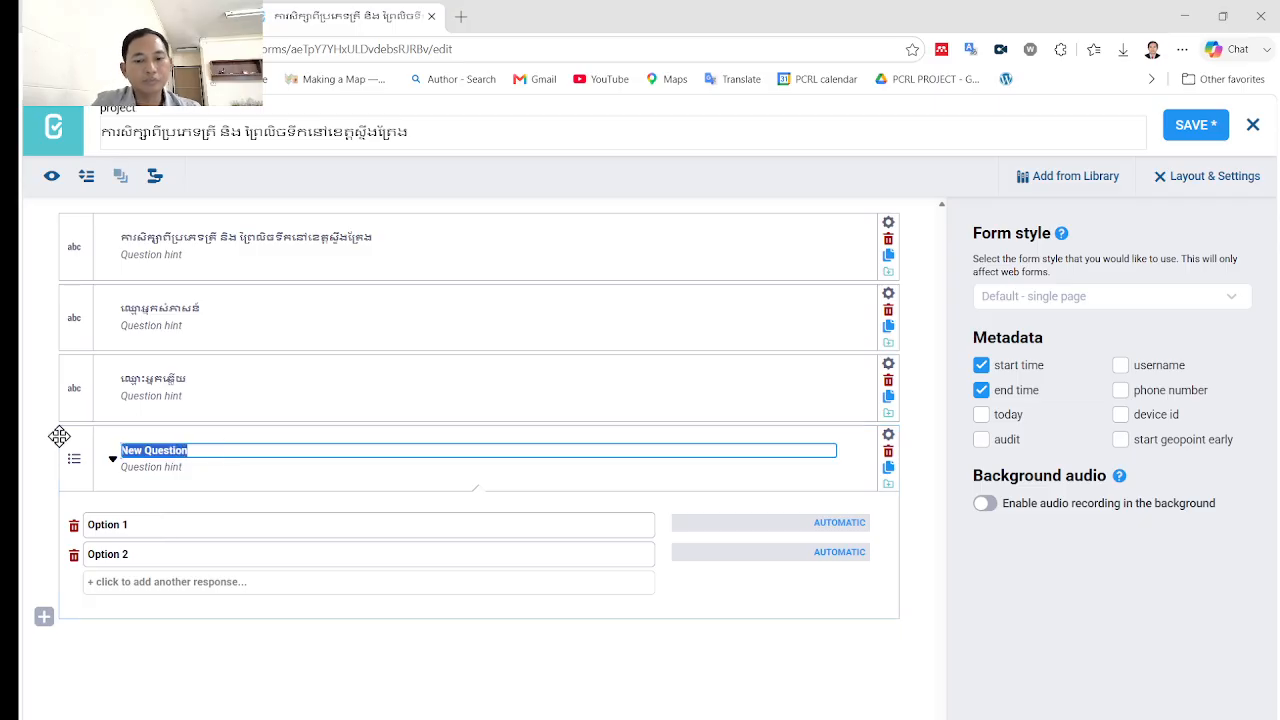
type("ក")
type("េទ")
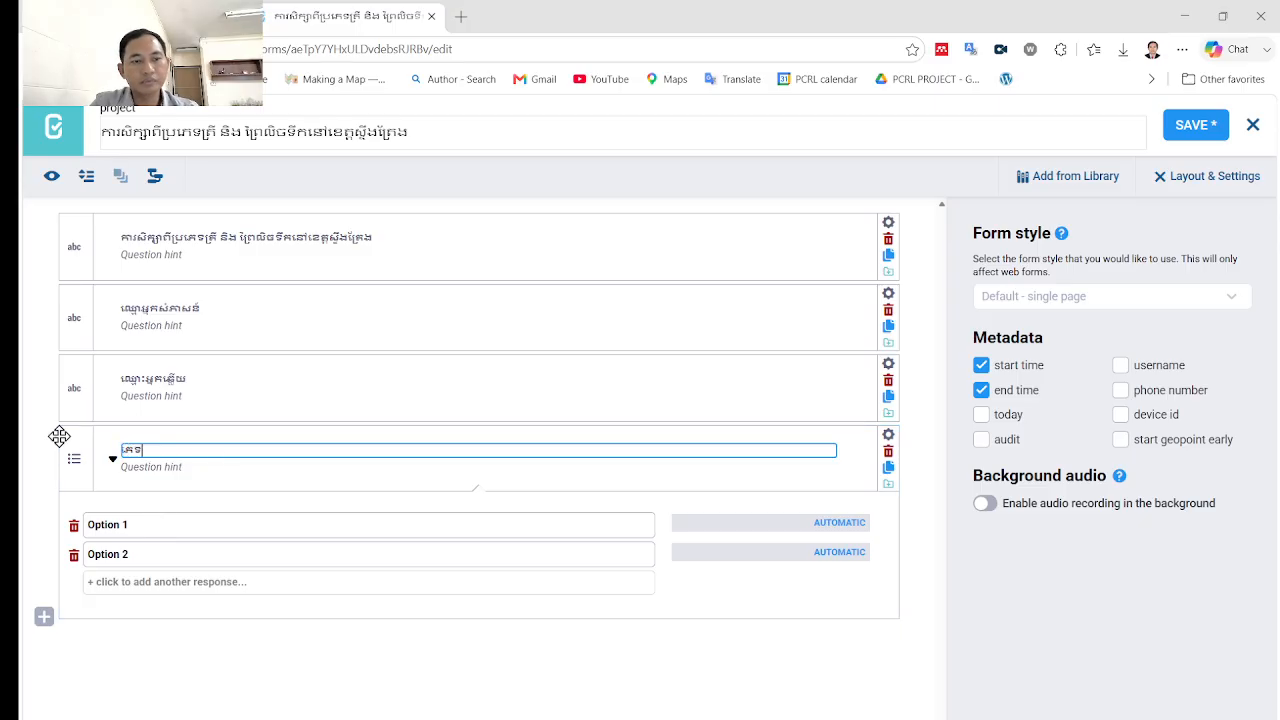
Step: Name the two response options of the ភេទ question ប្រុស and ស្រី
left_click(162, 524)
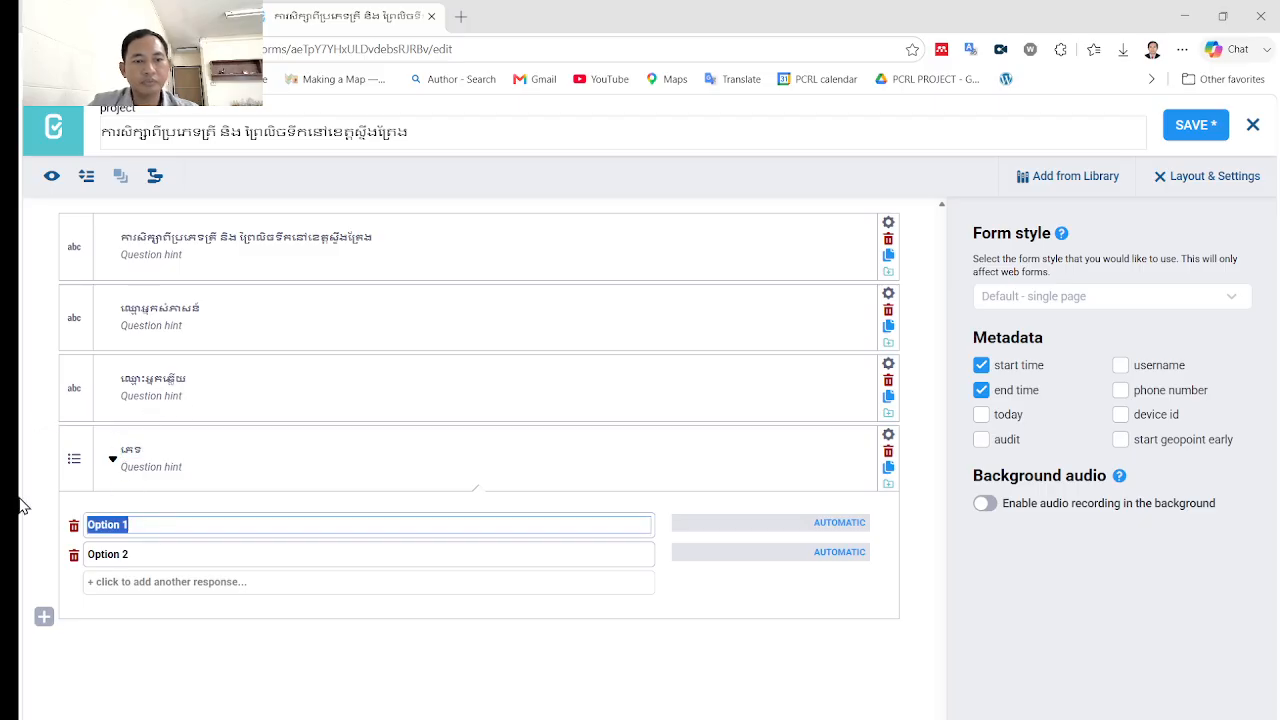
type("ប្រុស")
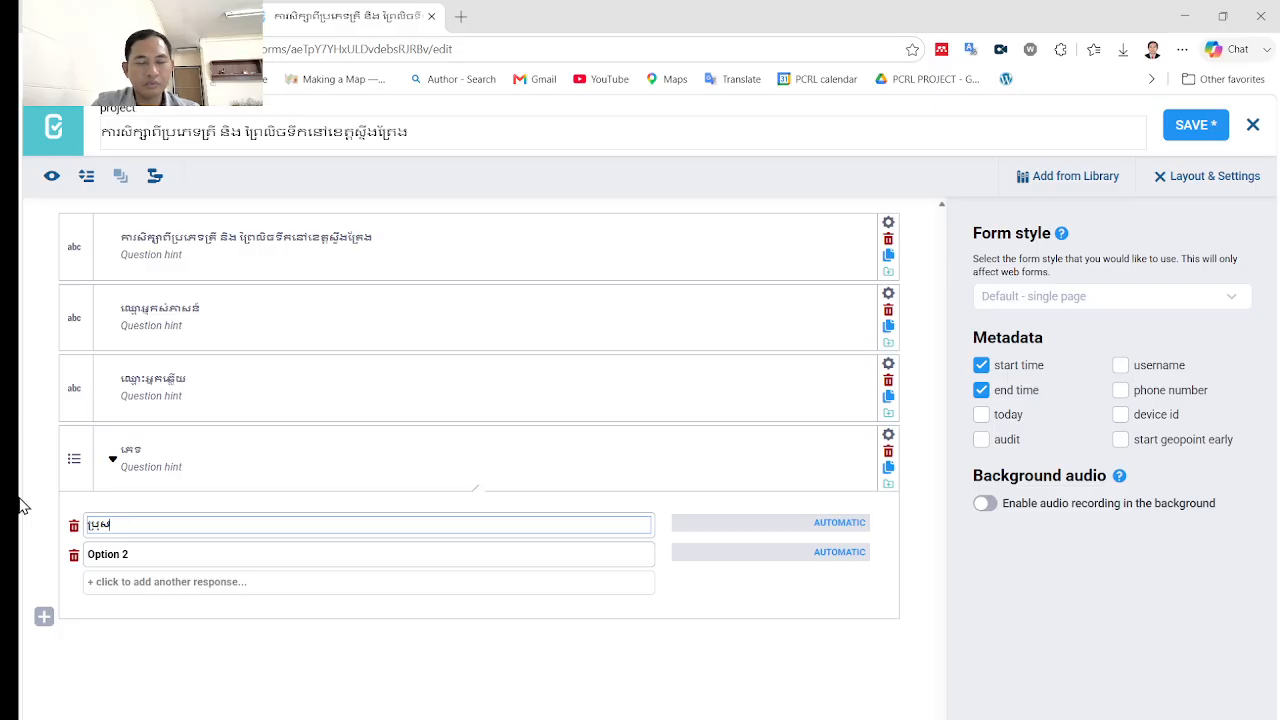
left_click(171, 551)
type("ស")
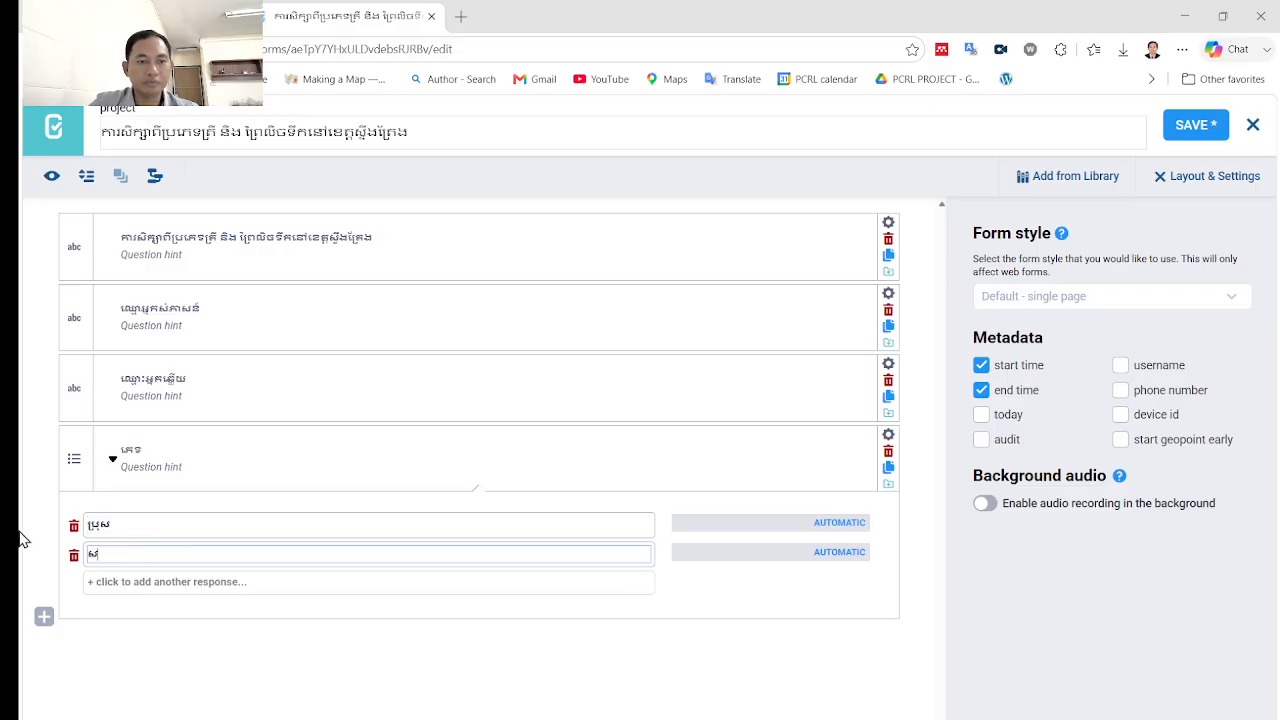
type("្រី")
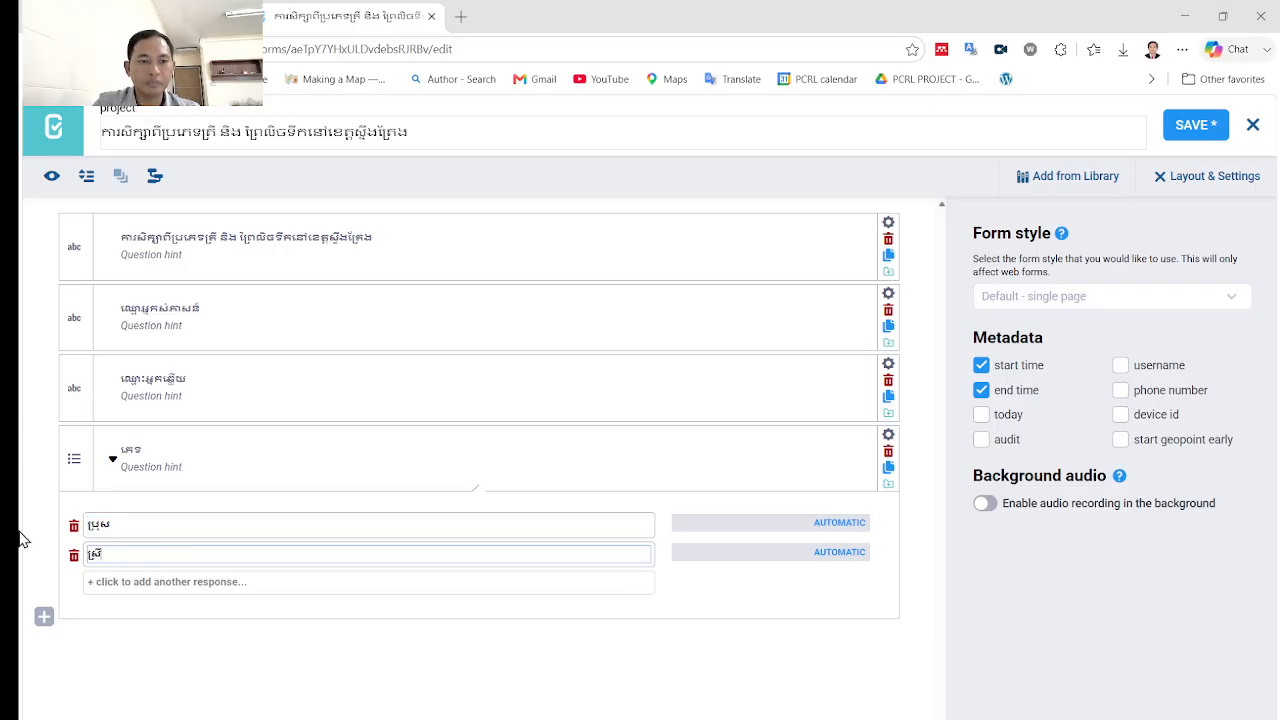
left_click(763, 450)
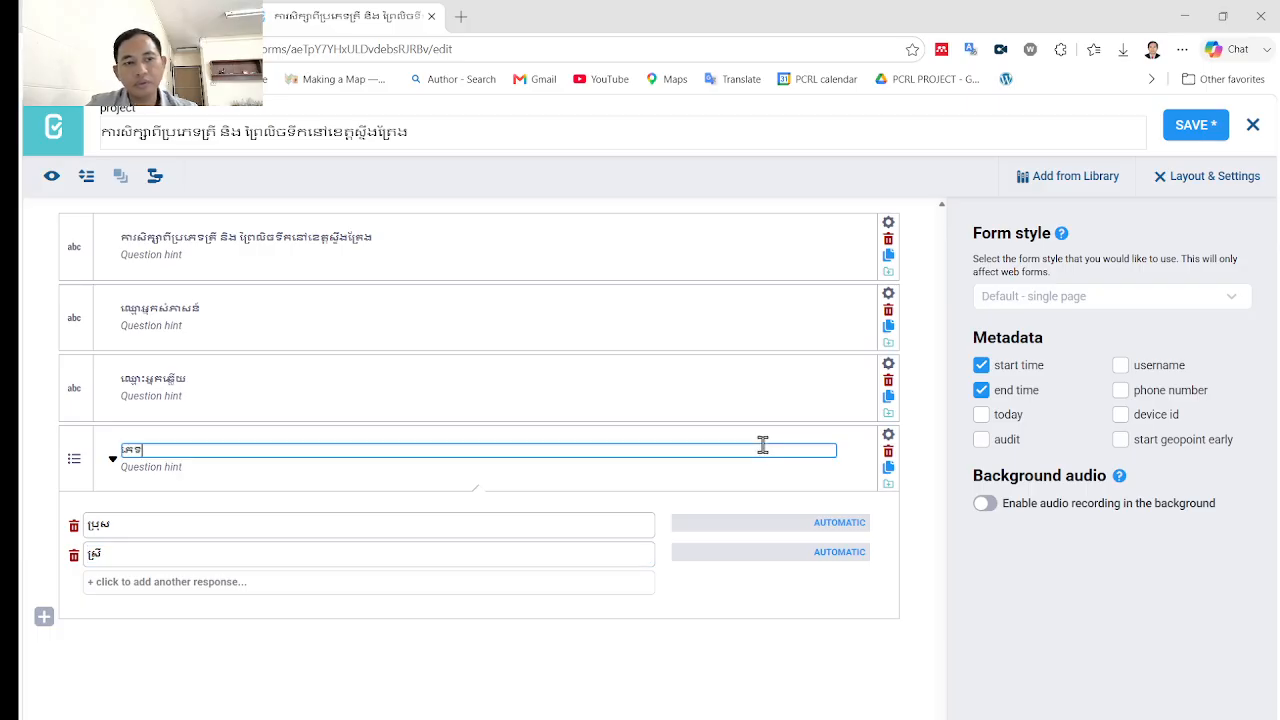
Step: Add a Point question labelled ទីលំនៅបច្ចុប្បន្ន below the ភេទ question
left_click(45, 618)
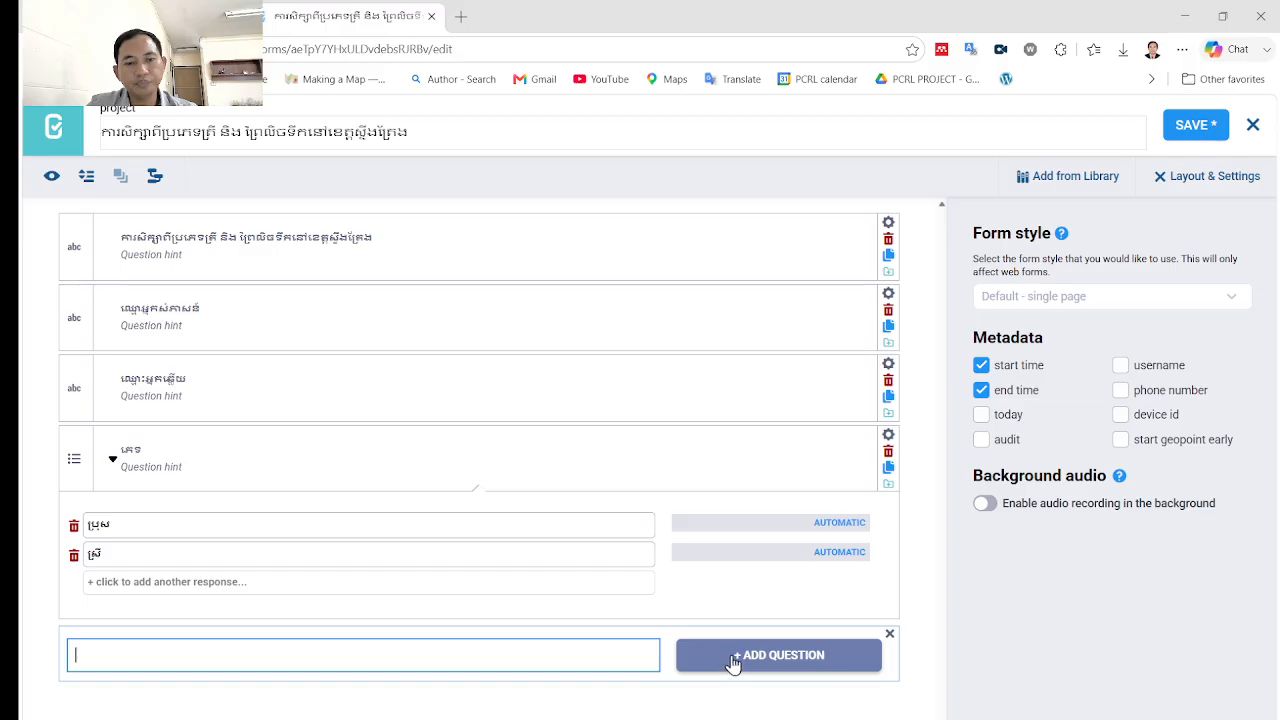
type("ទ")
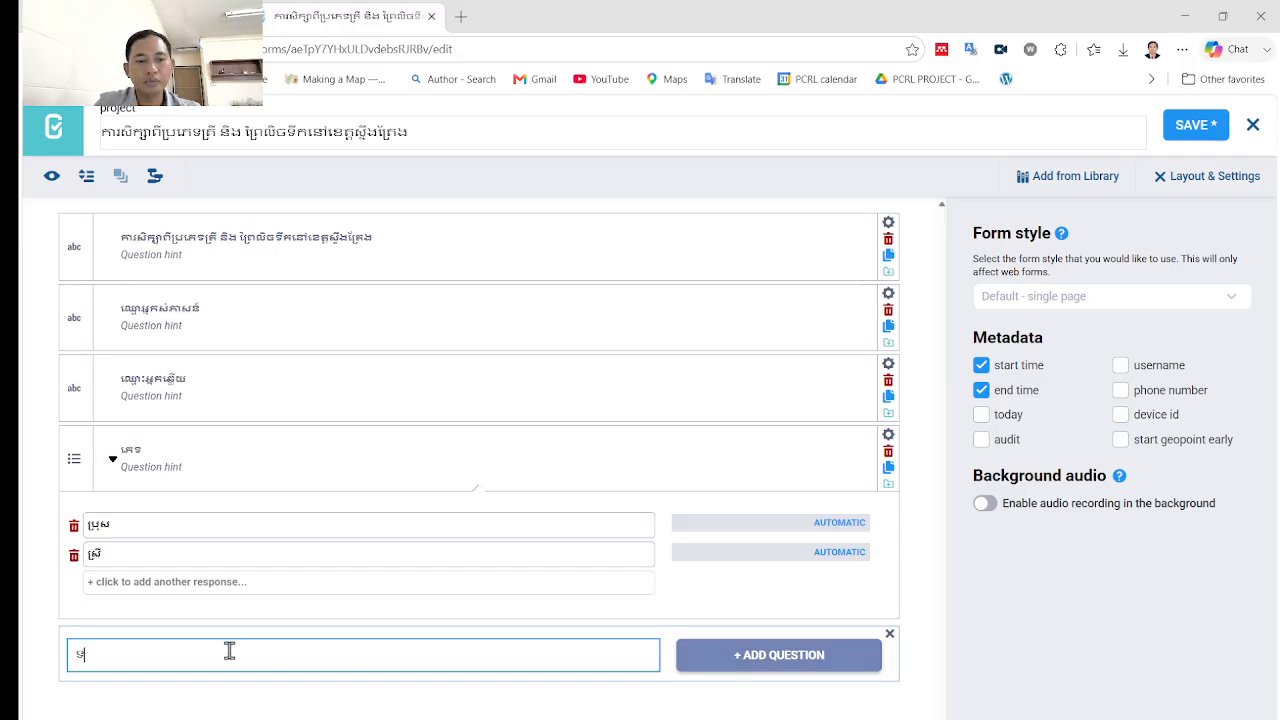
type("ីត")
type("ំនៅ")
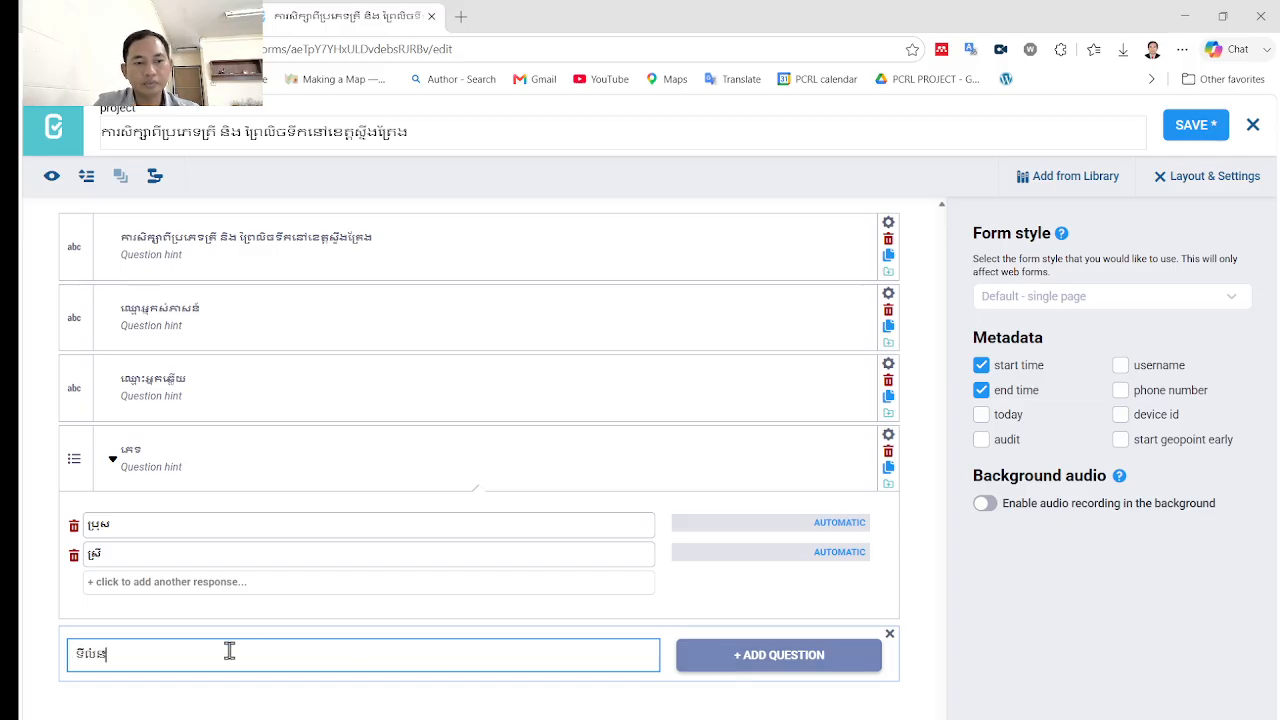
type("ប")
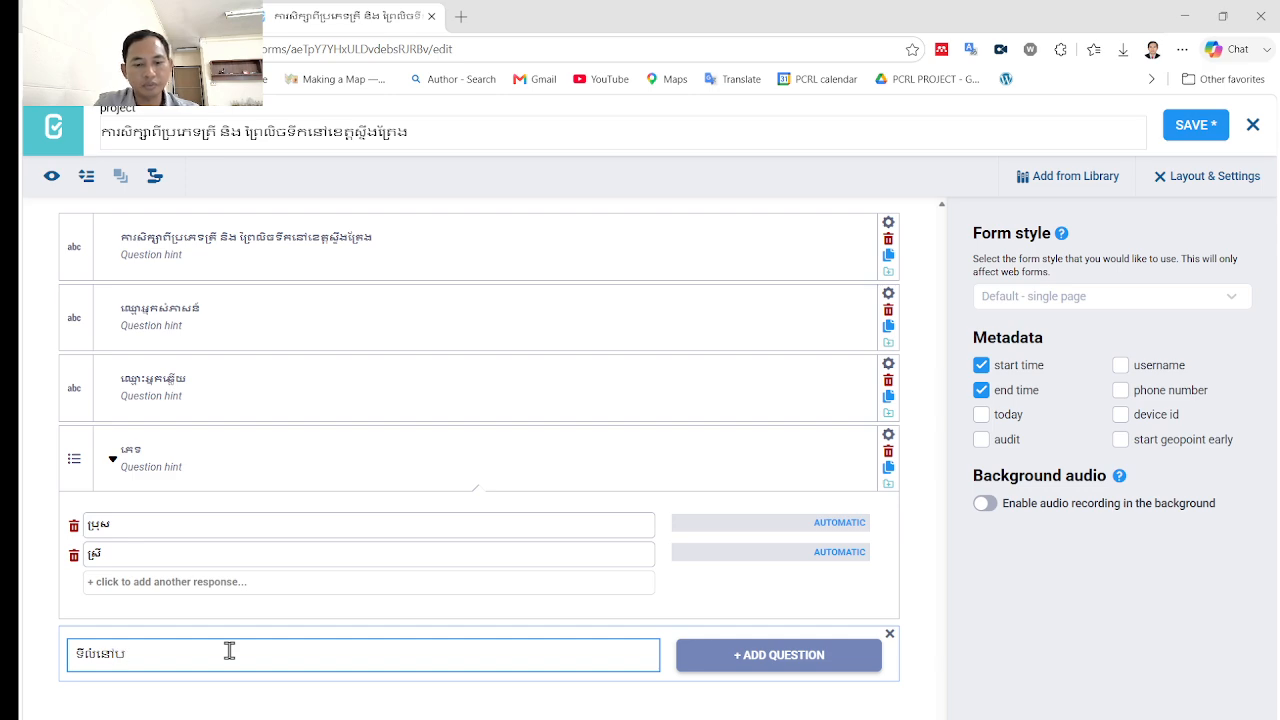
type("ច្ចុប្បន្ន")
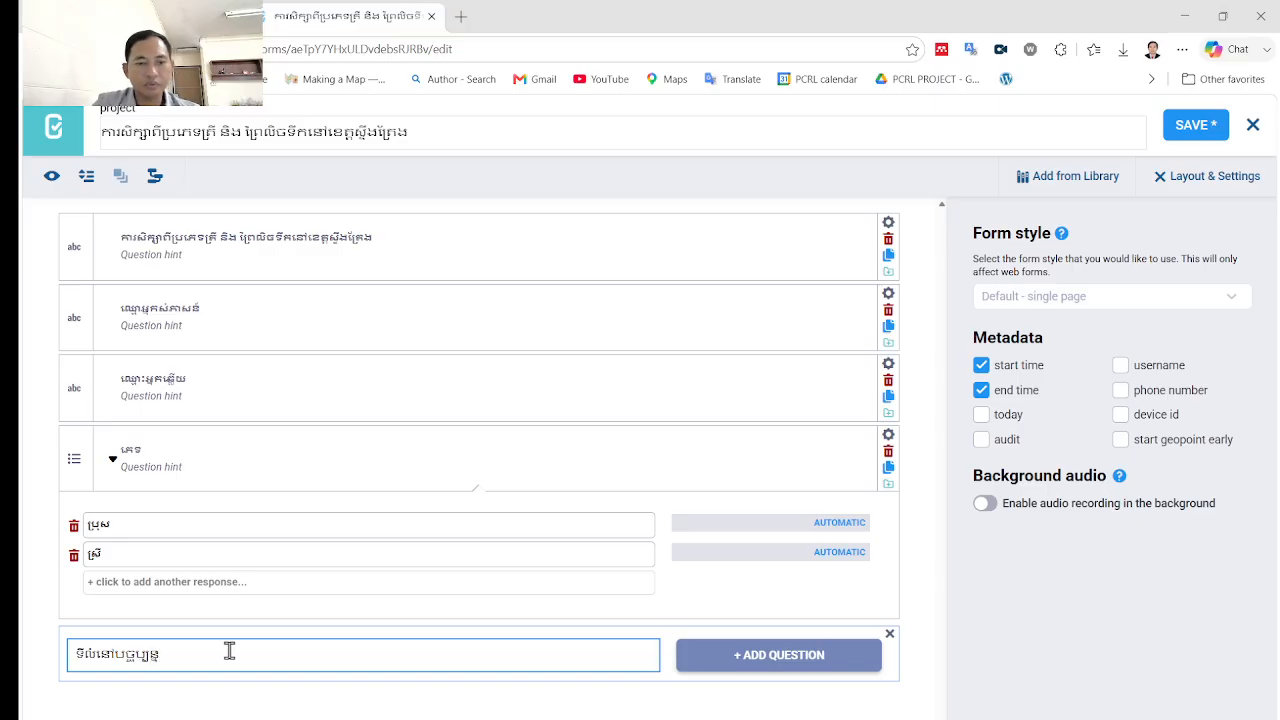
left_click(737, 657)
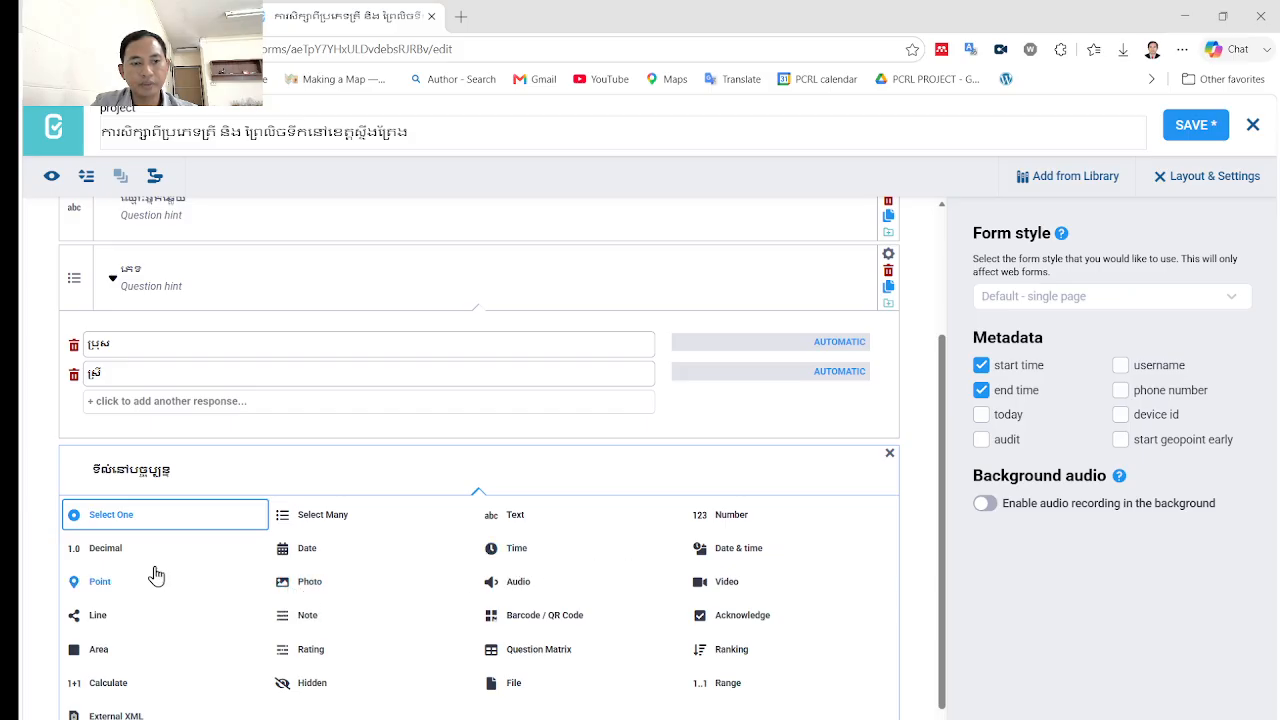
left_click(92, 586)
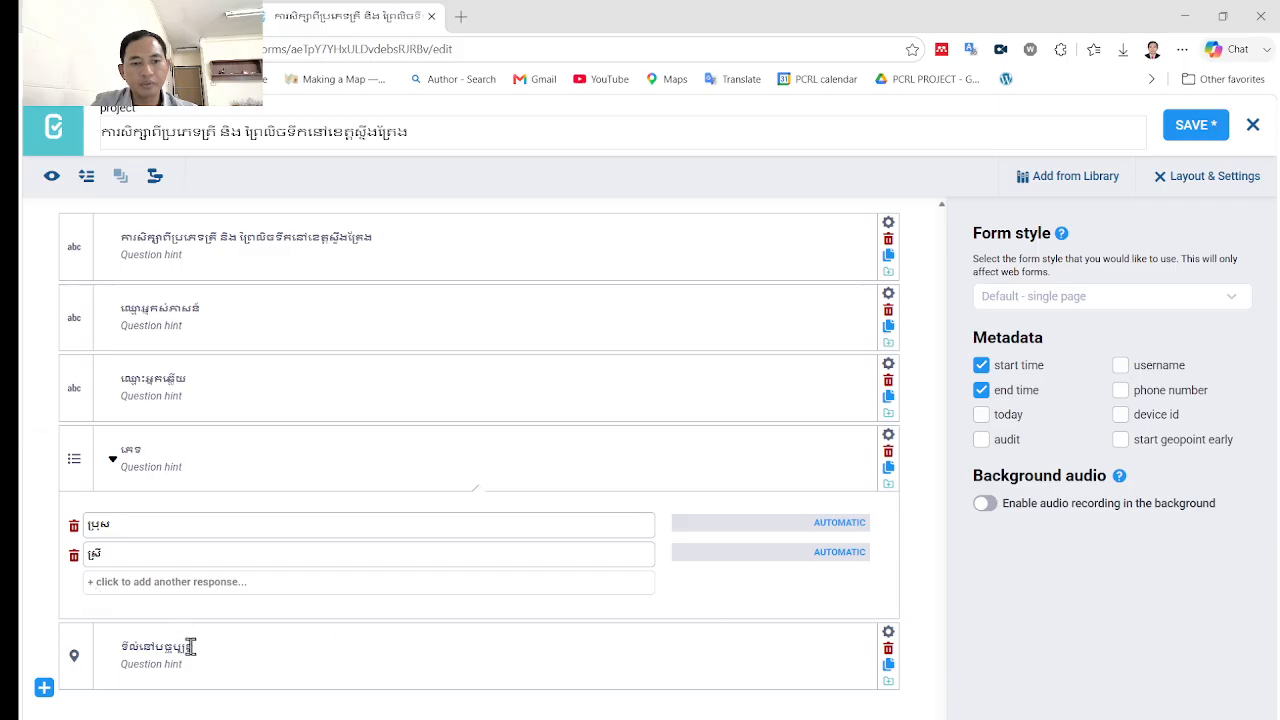
left_click(151, 650)
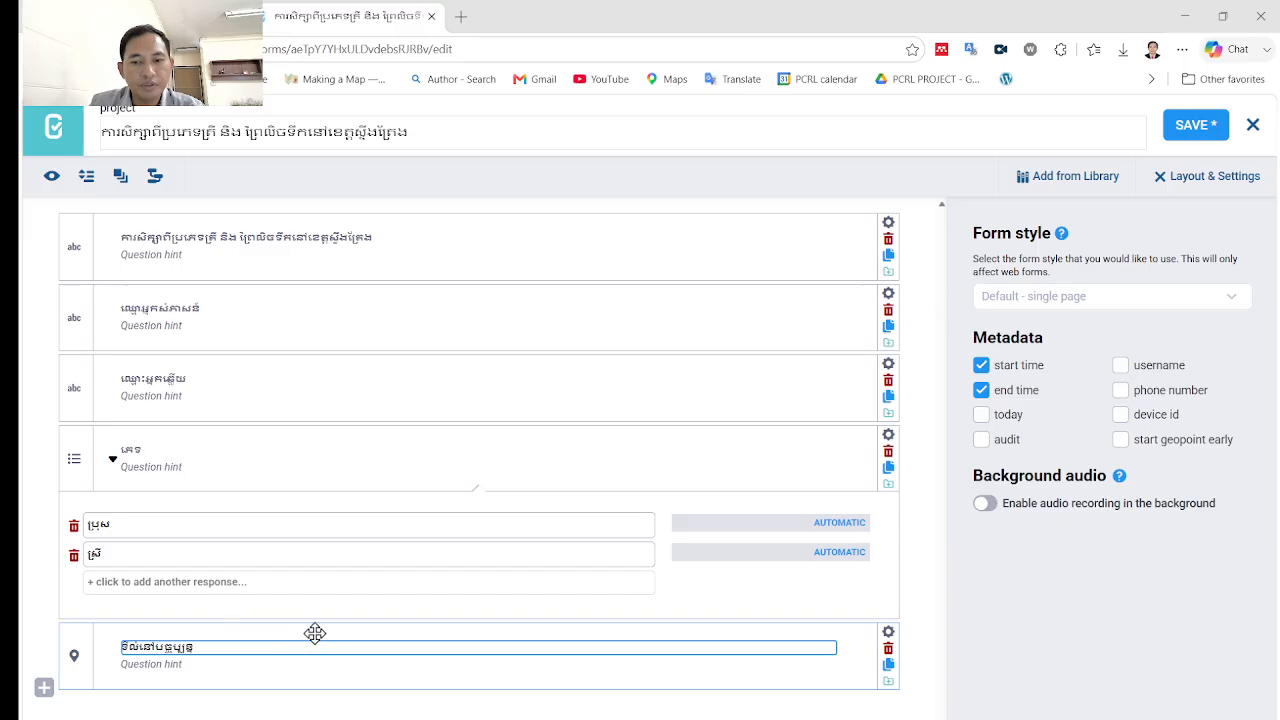
Step: Add a Date & time question labelled ការបរិច្ឆេទថ្ងៃសំភាសន៍ and move it above the ឈ្មោះអ្នកសំភាសន៍ question
left_click(44, 687)
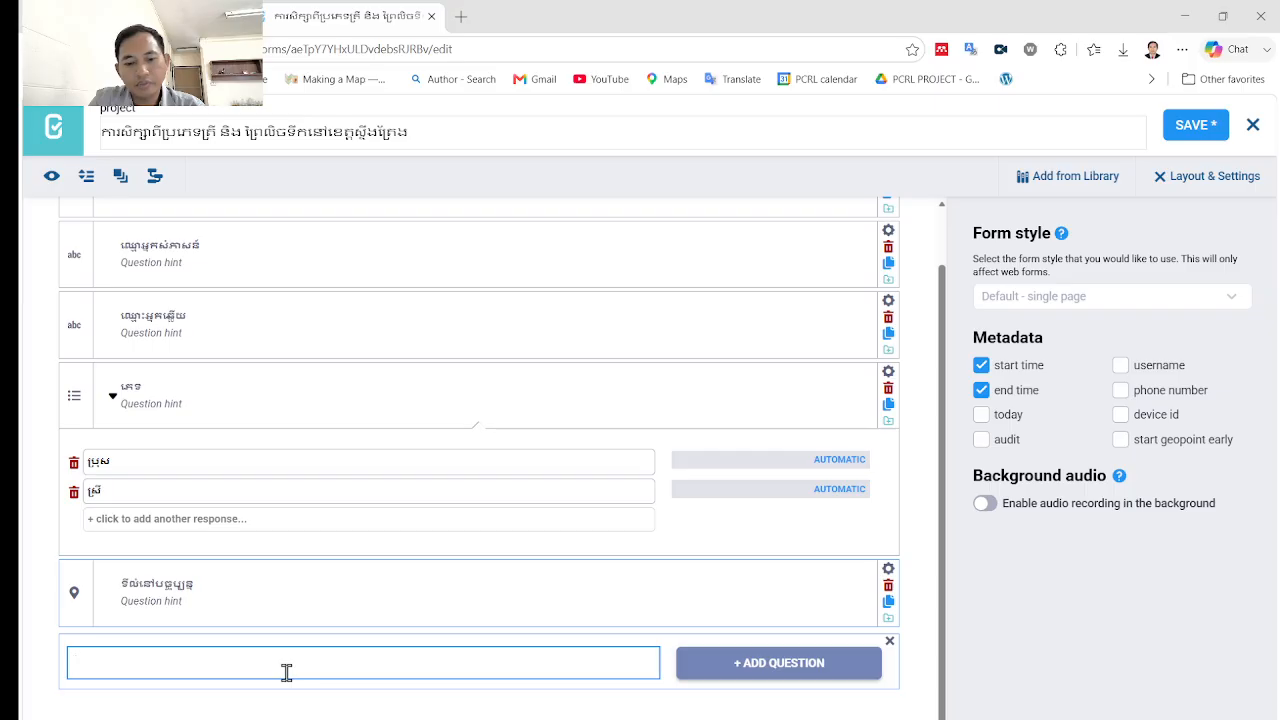
type("ការ")
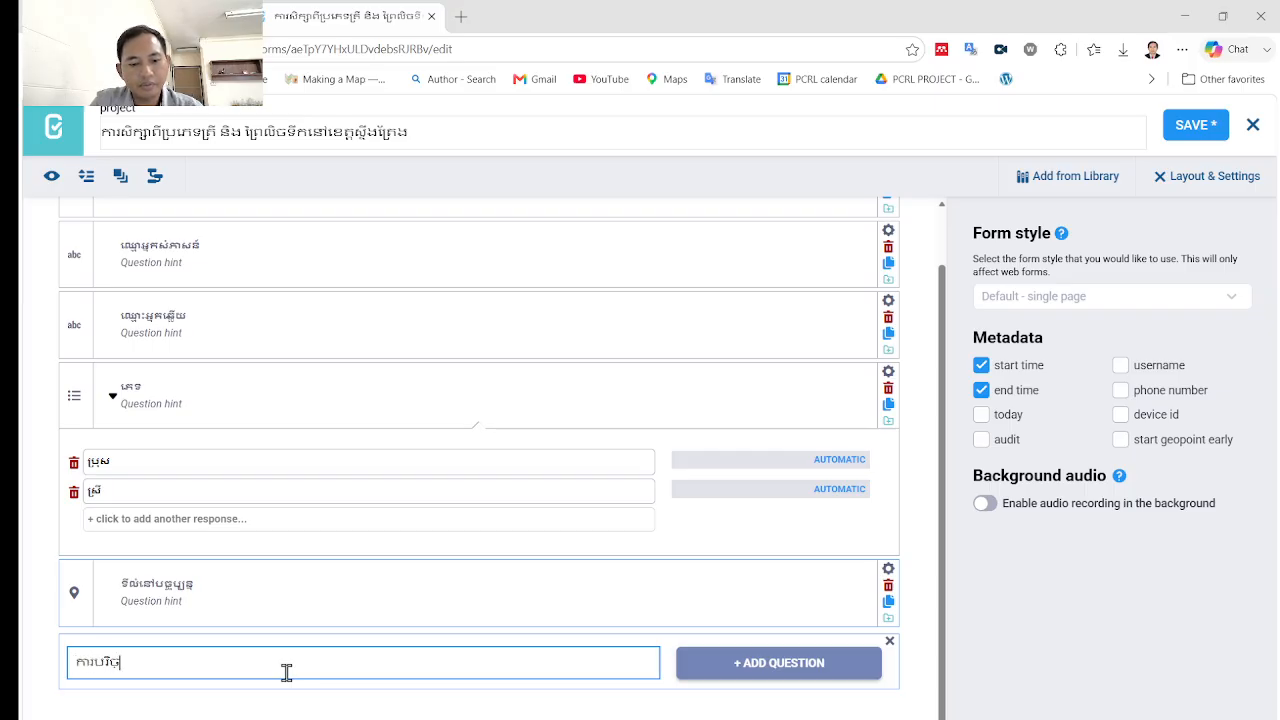
type("បរិច្ឆេ")
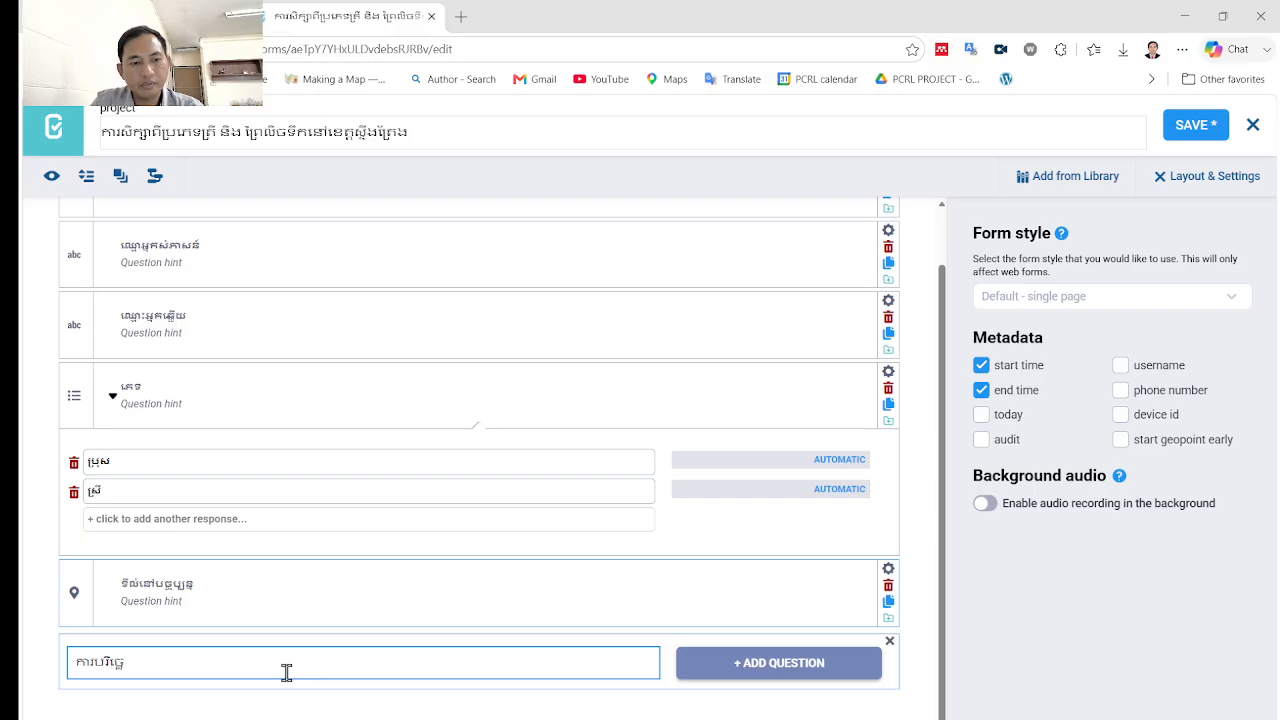
key("BackSpace")
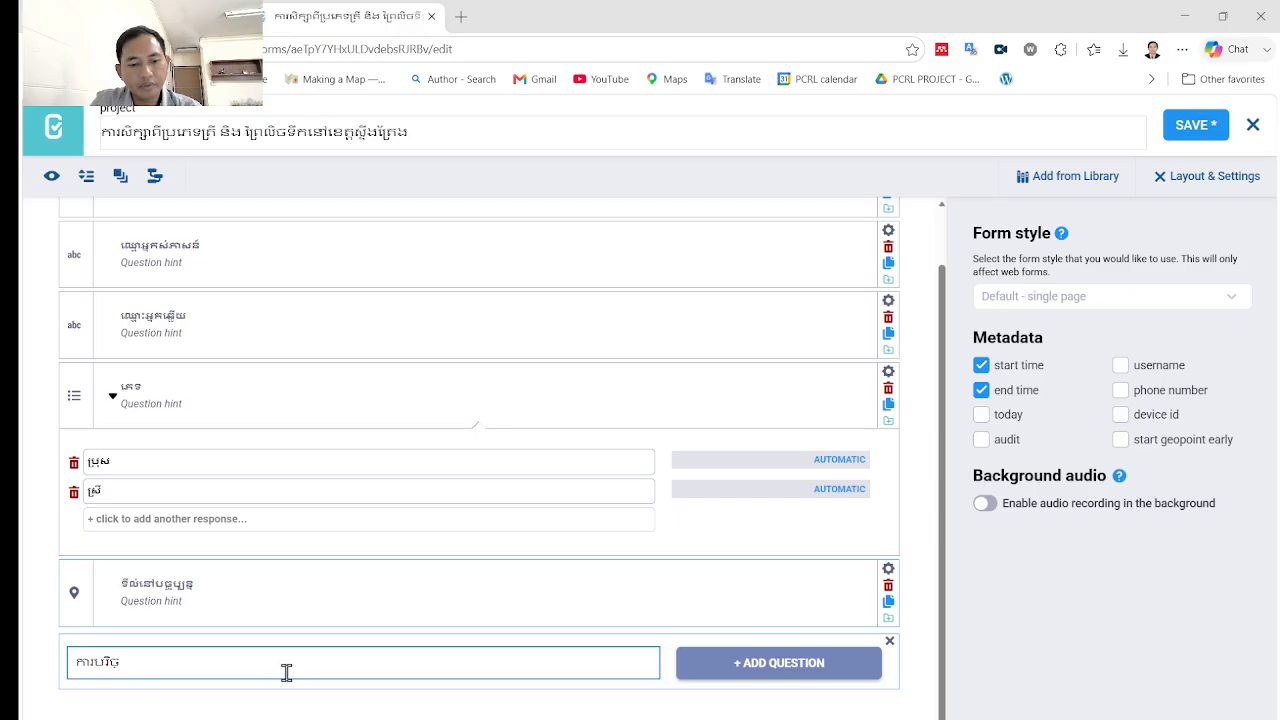
type("ឆ")
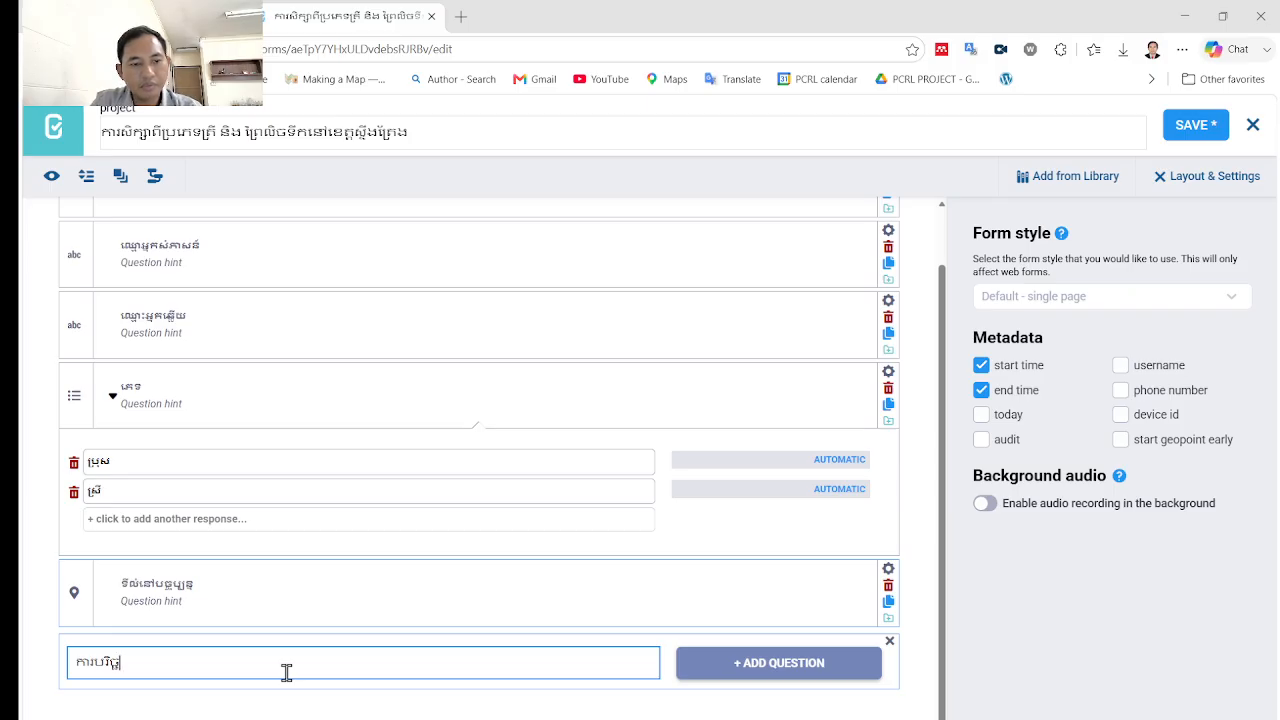
type("េទថ្")
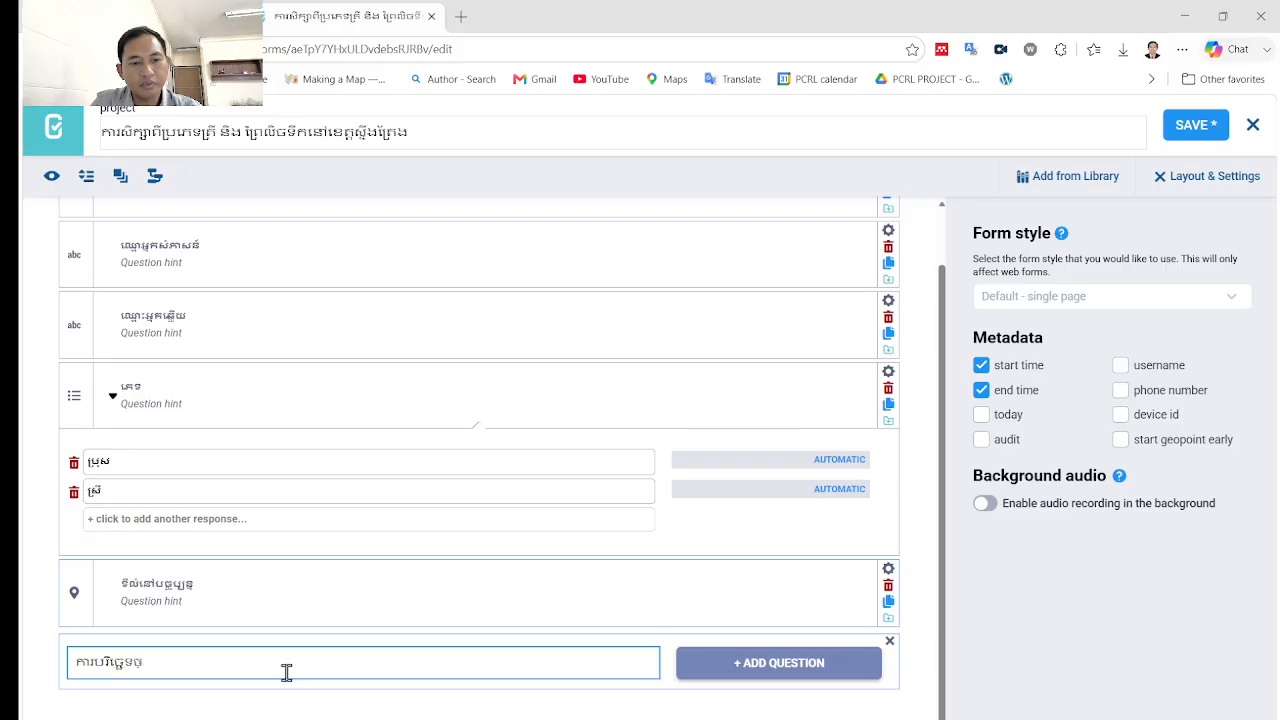
type("ងៃសំភាសន៍")
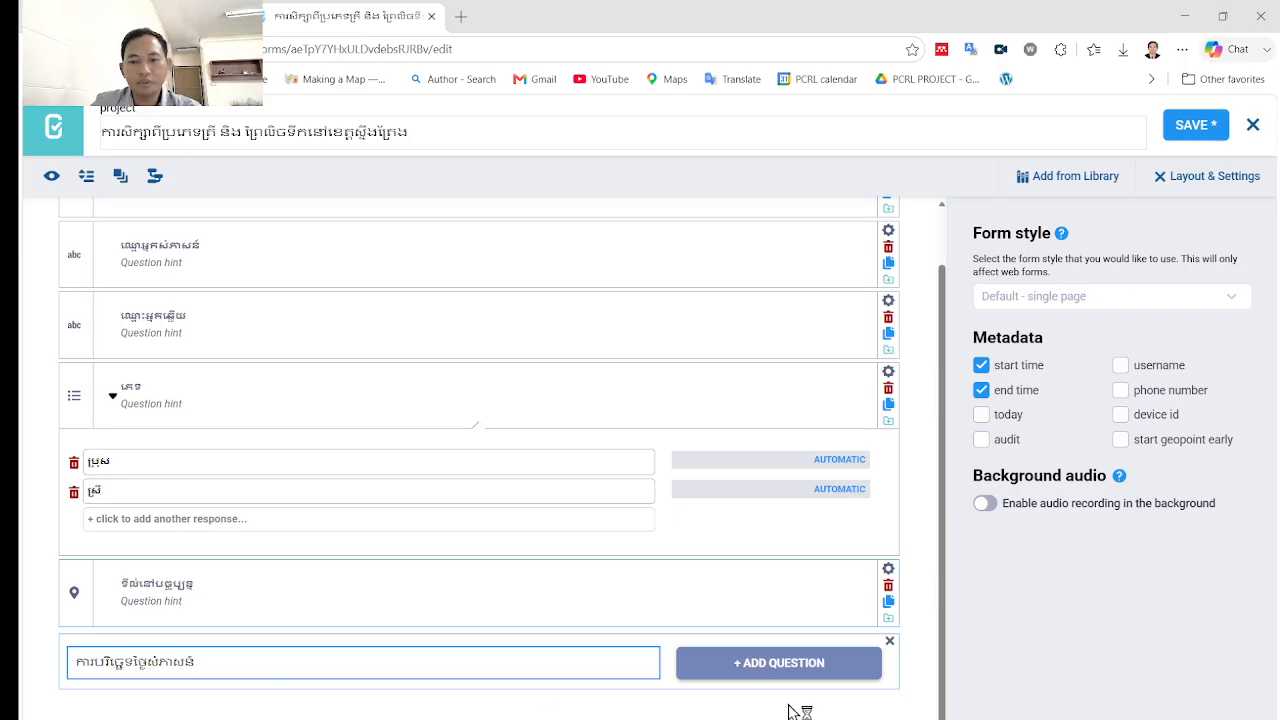
left_click(760, 663)
scroll(743, 660, "down", 2)
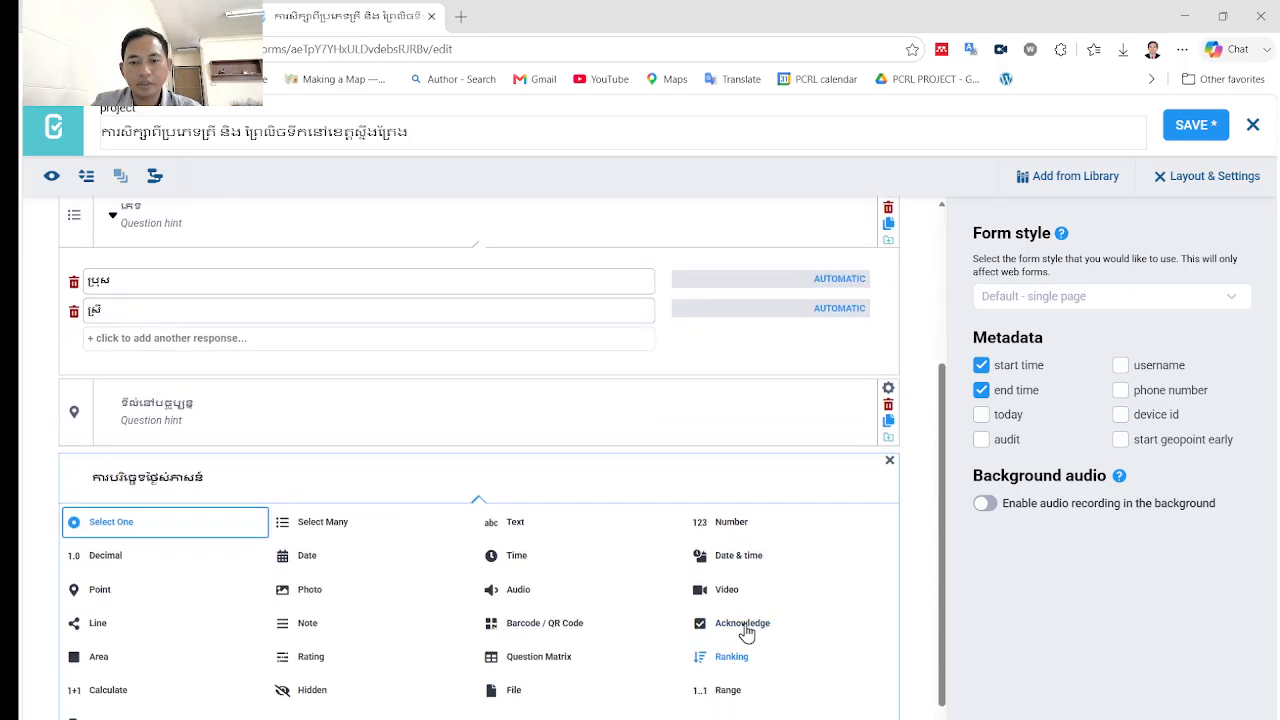
left_click(735, 555)
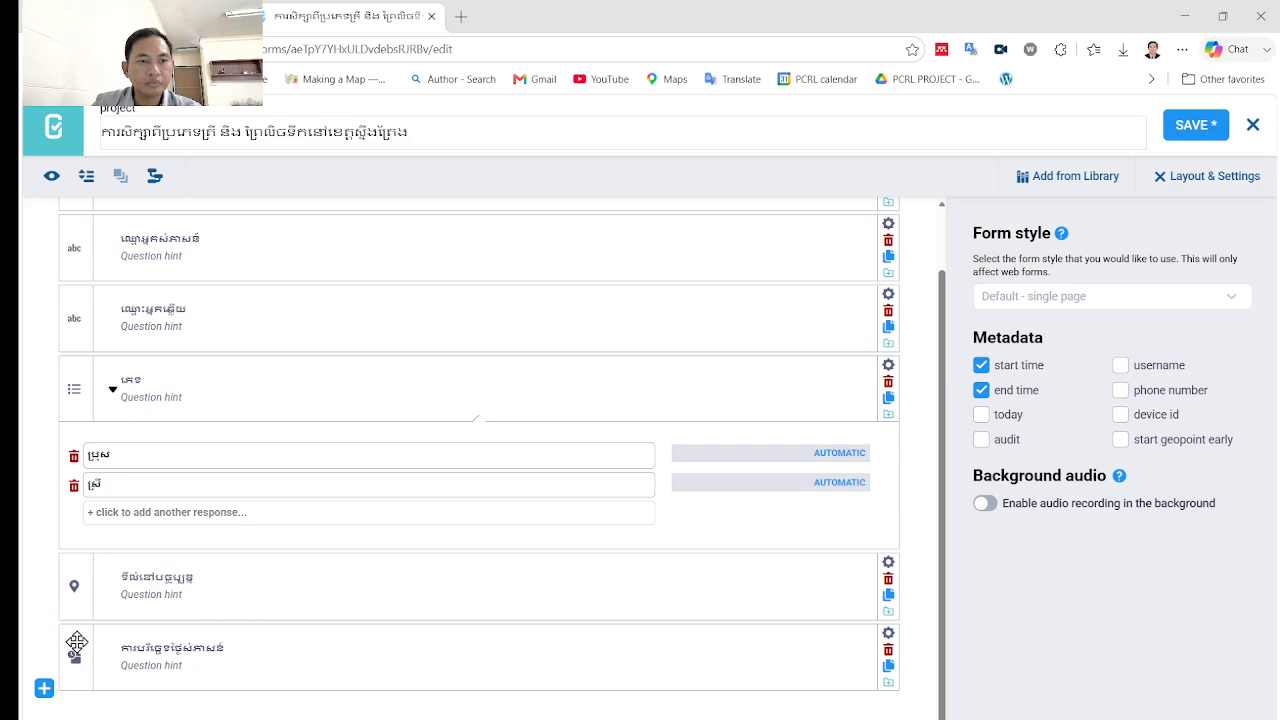
left_click_drag(79, 648, 71, 317)
scroll(211, 460, "down", 1)
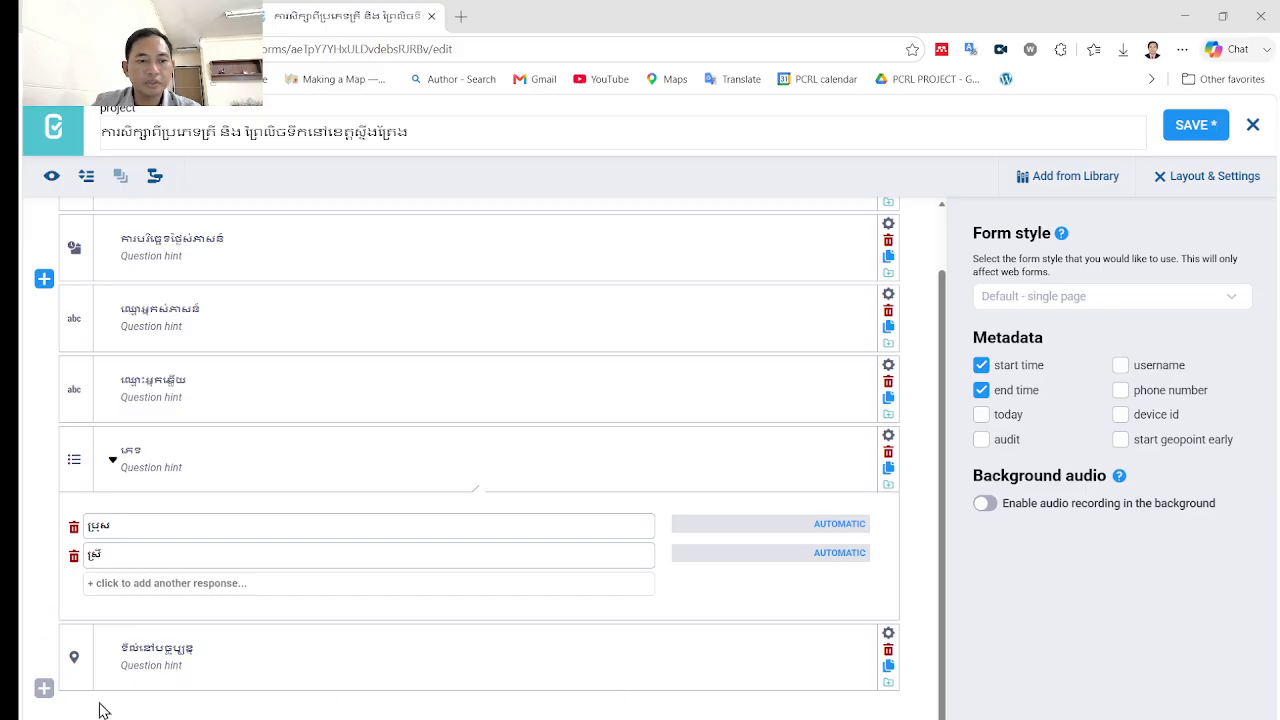
Step: Add a Select Many question at the end of the form and label it ប្រភេទត្រី
left_click(43, 689)
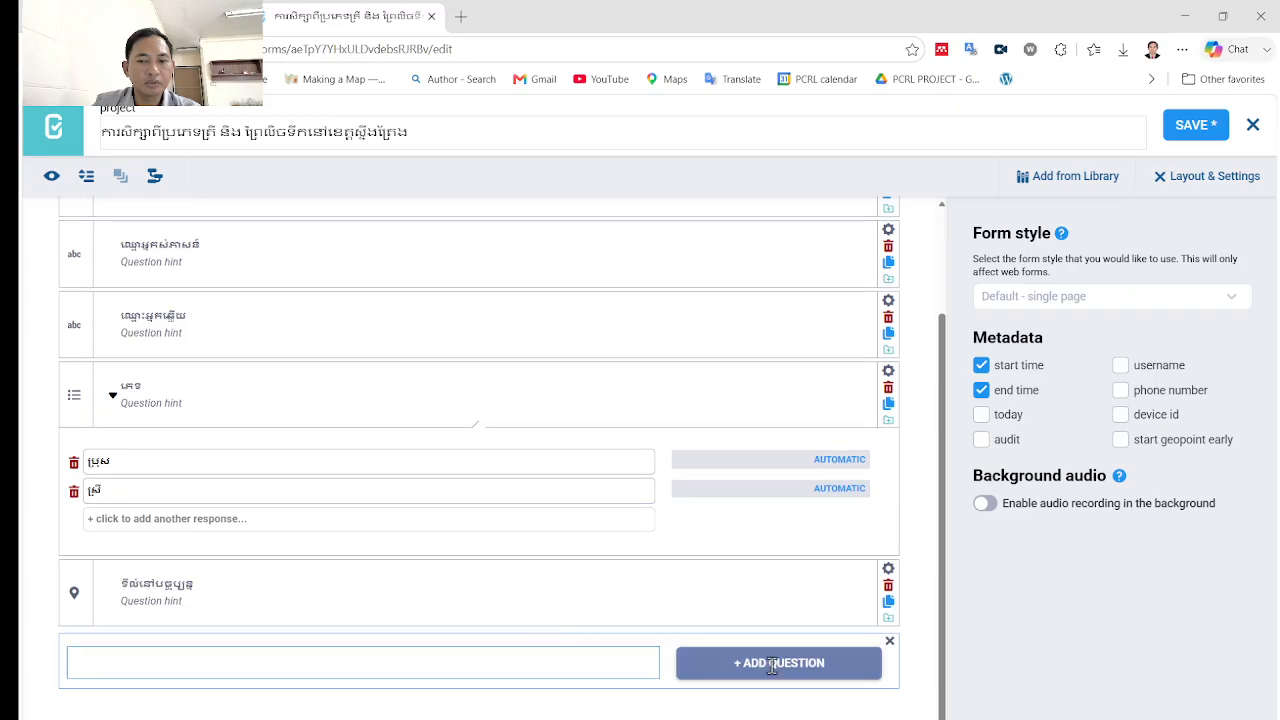
left_click(755, 663)
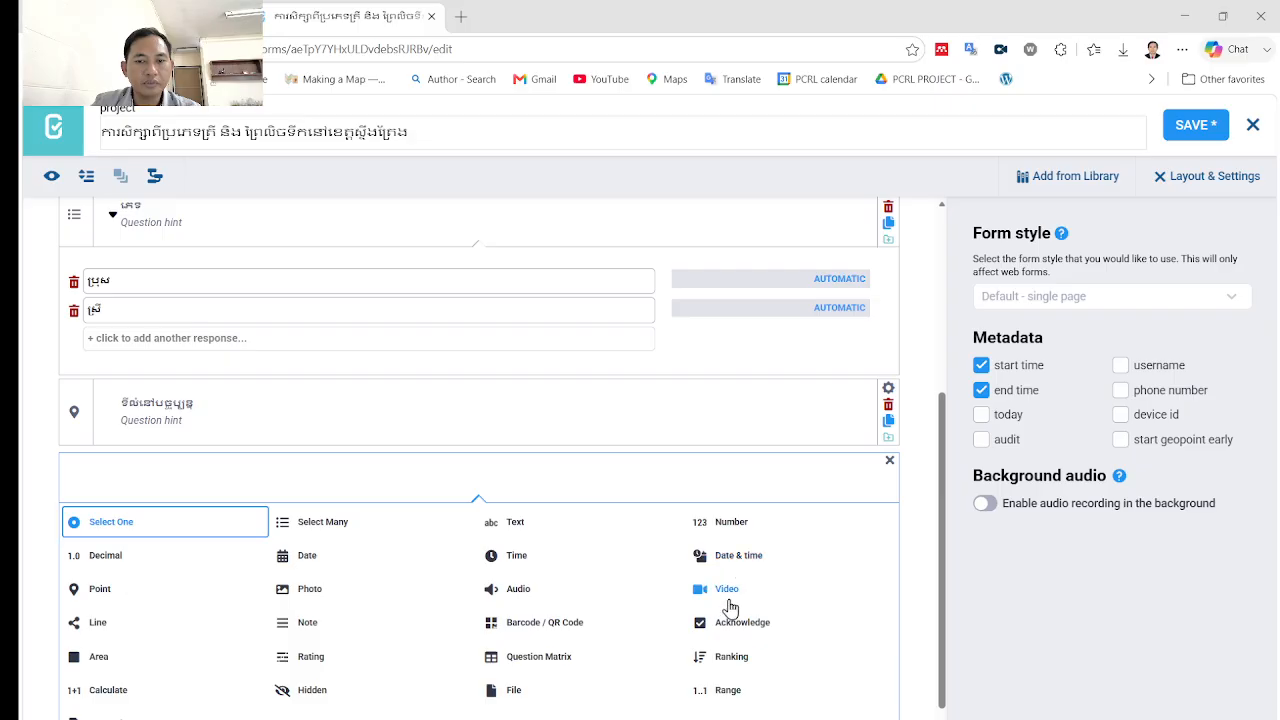
left_click(287, 522)
type("ល")
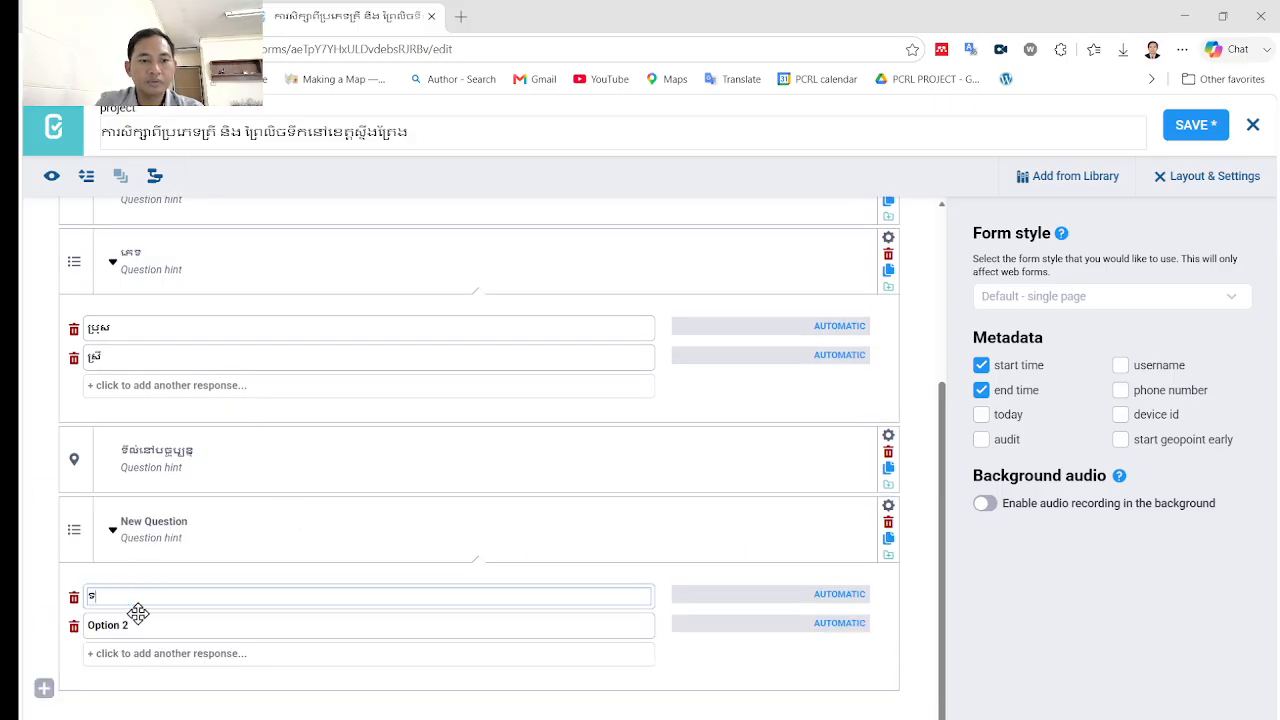
key("BackSpace")
left_click(177, 515)
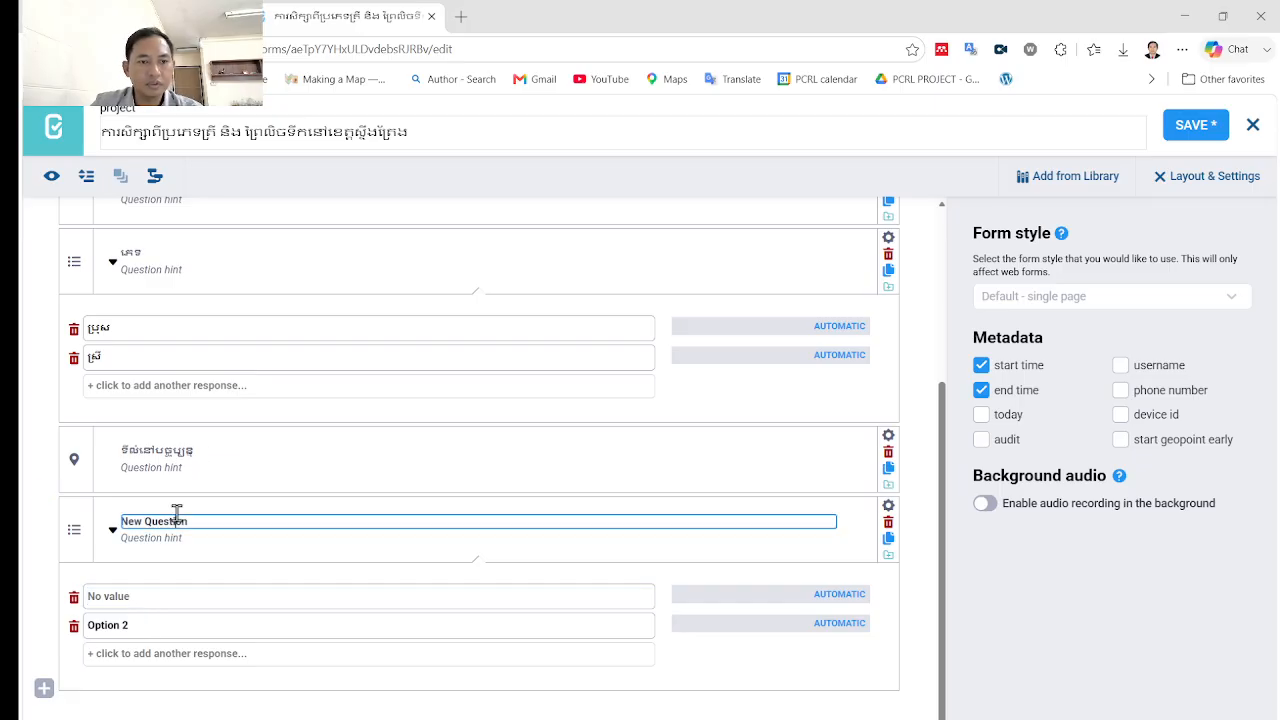
left_click_drag(209, 517, 64, 484)
type("ទ")
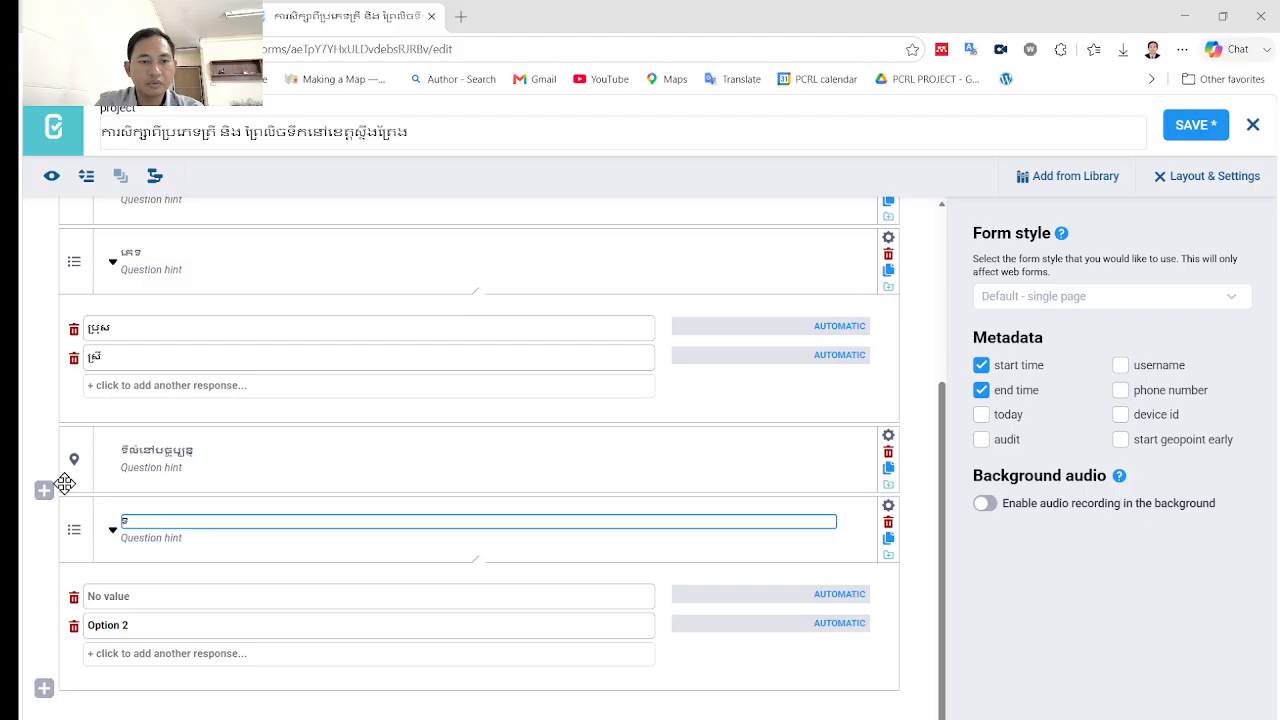
key("BackSpace")
type("ម")
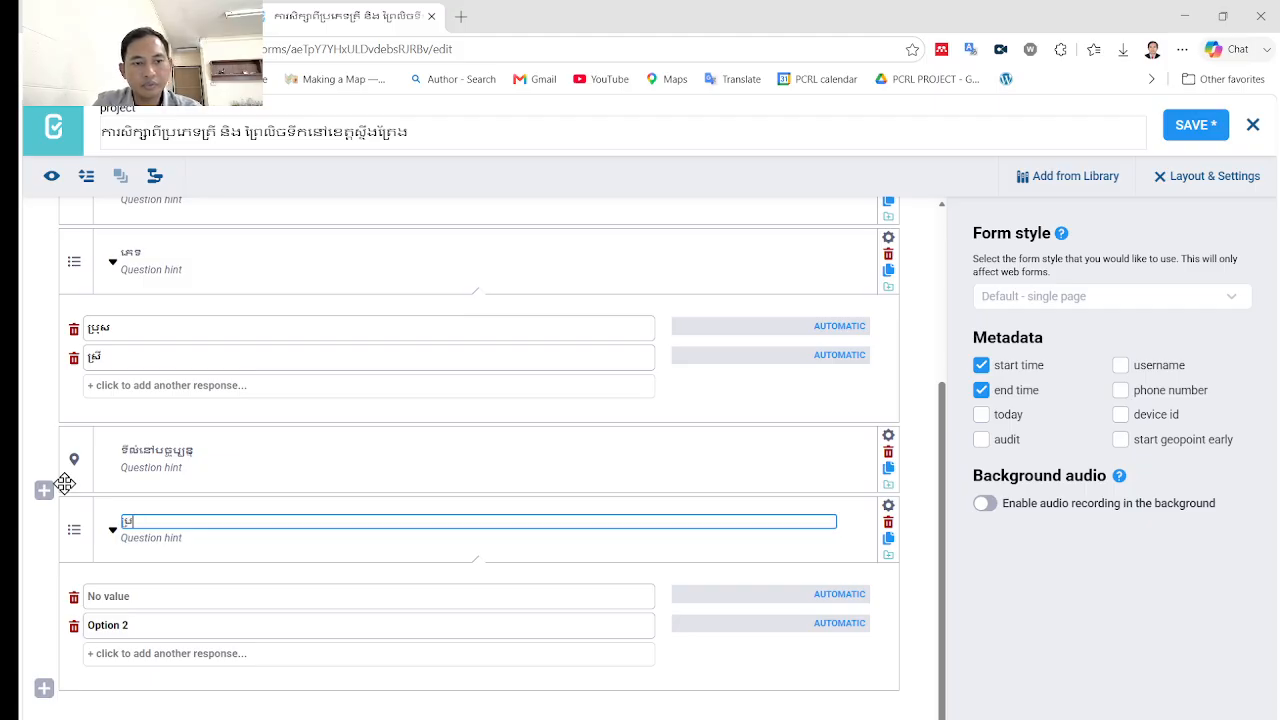
type("្រភេទត្រី")
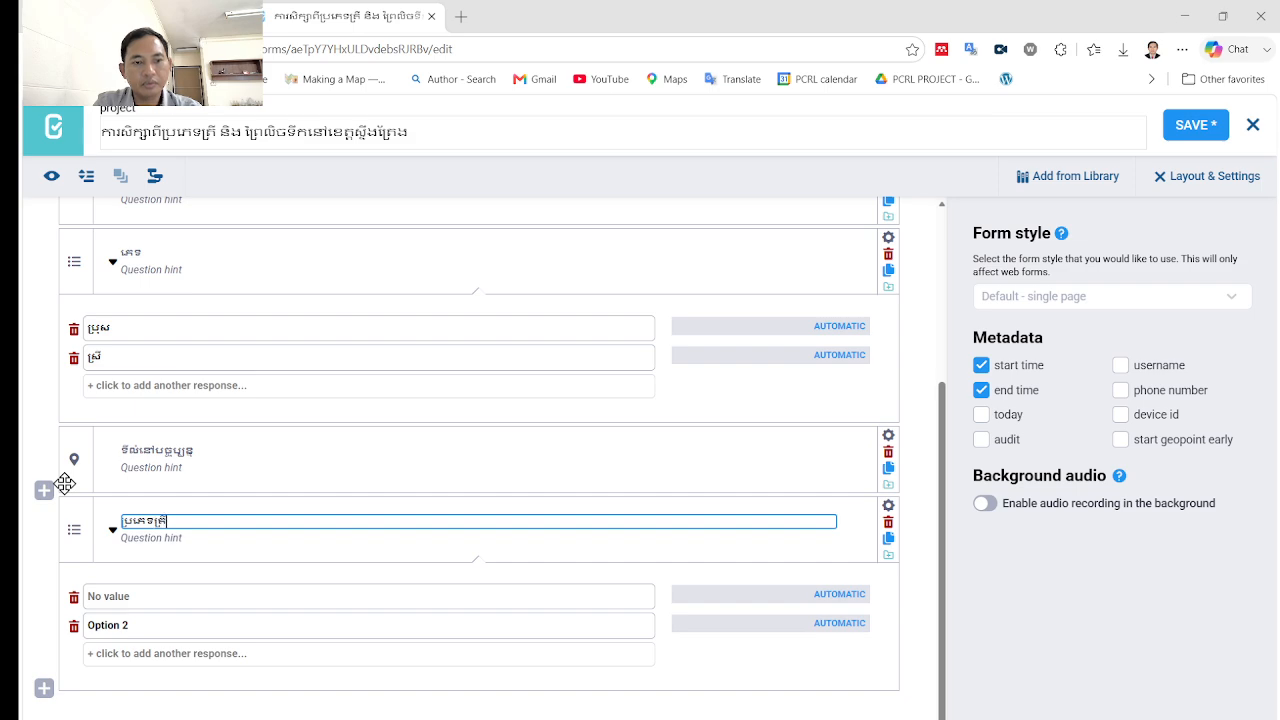
Step: Copy the ប្រភេទត្រី label into the question's hint and insert ចូរពិនិត្យនិងកំណត់ឈ្មោះត្រីតាម in front of it
left_click_drag(192, 521, 42, 523)
key("ctrl+c")
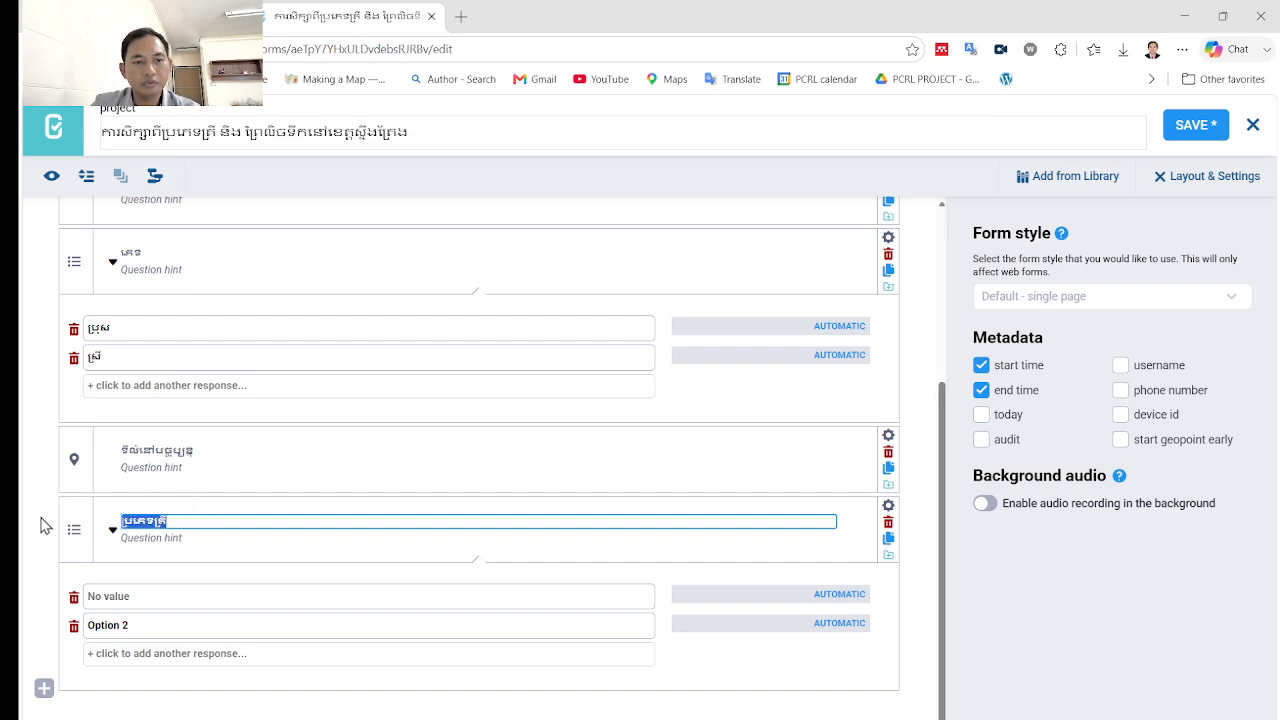
left_click(217, 540)
key("ctrl+v")
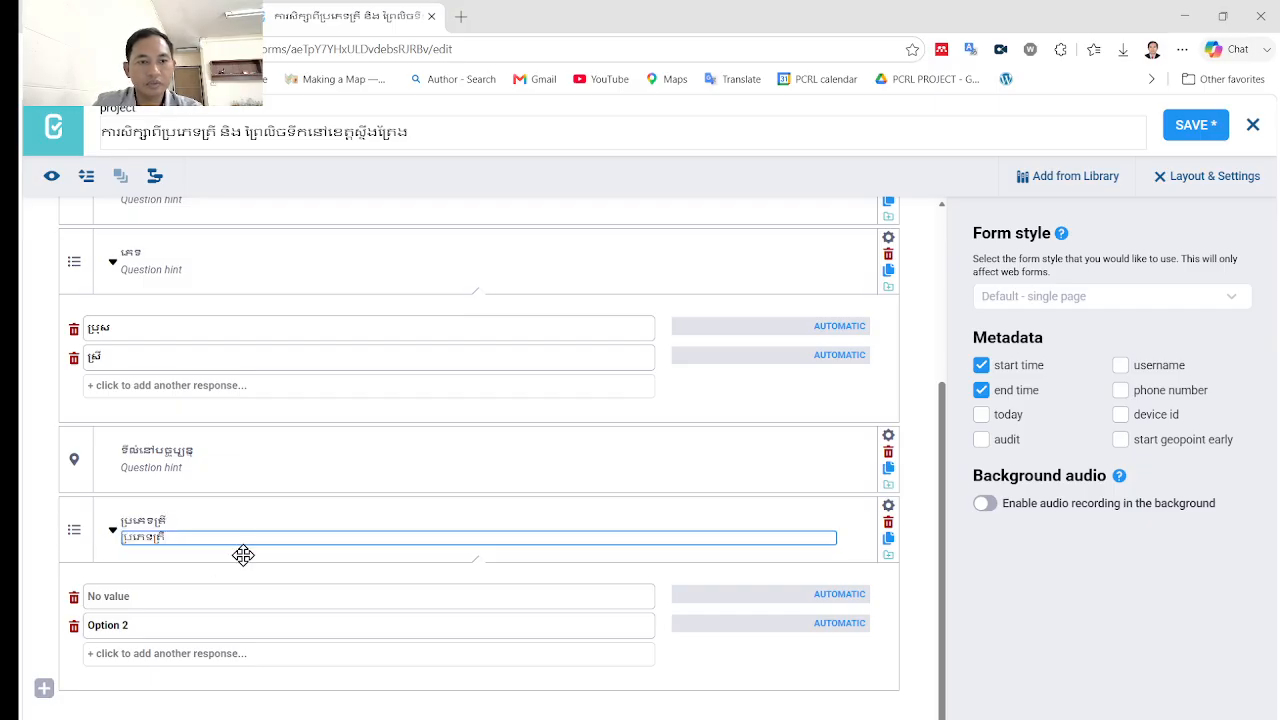
type("ចូត")
key("BackSpace")
type("រូប")
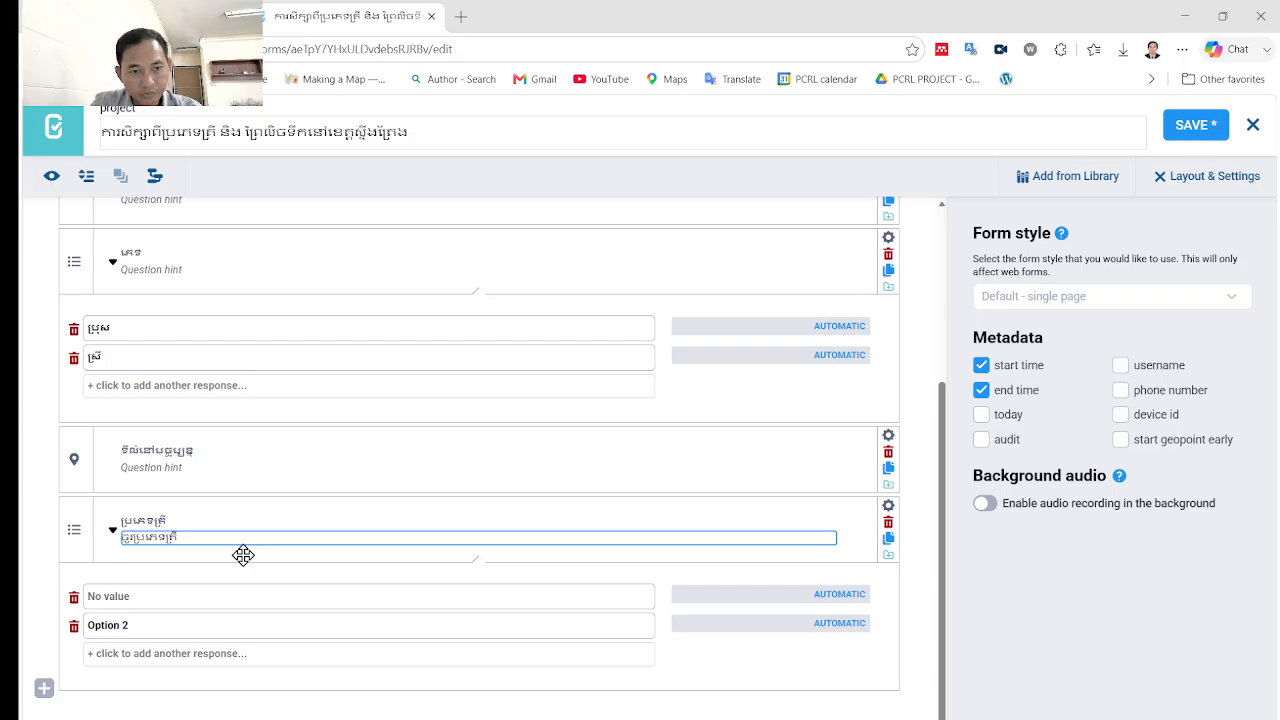
type("ពិនិត្យ")
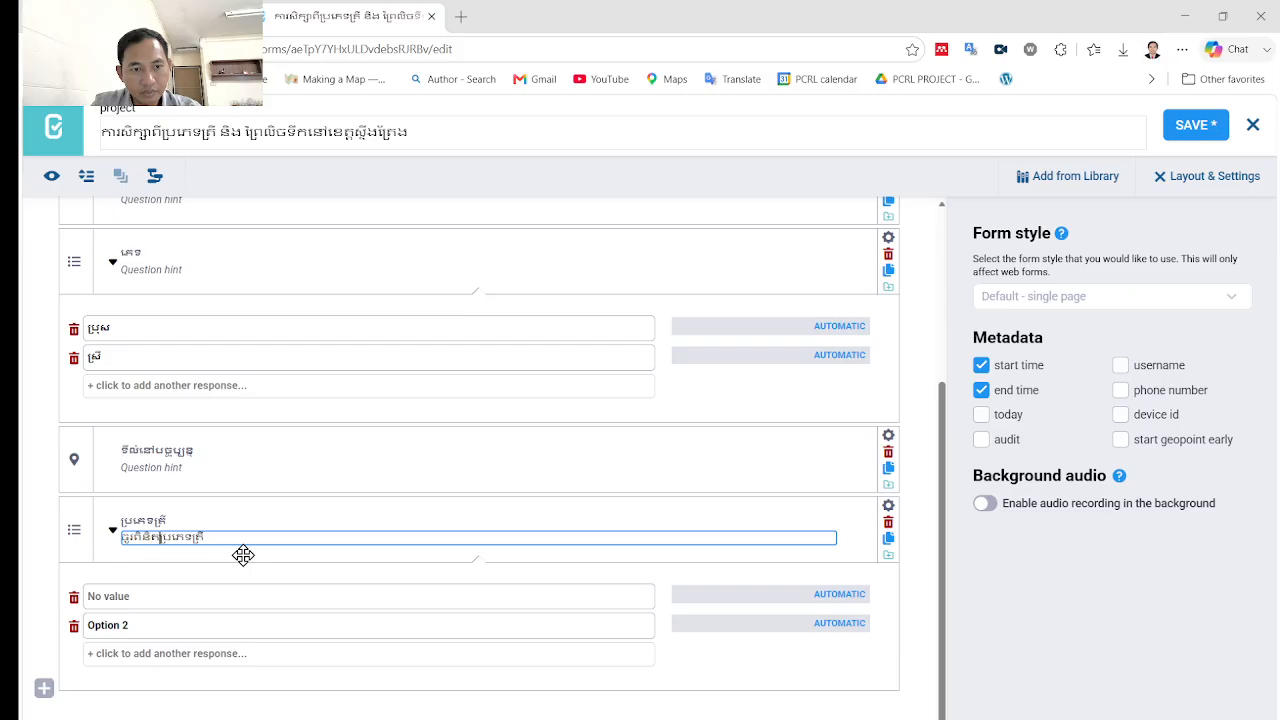
key("Delete")
key("Delete")
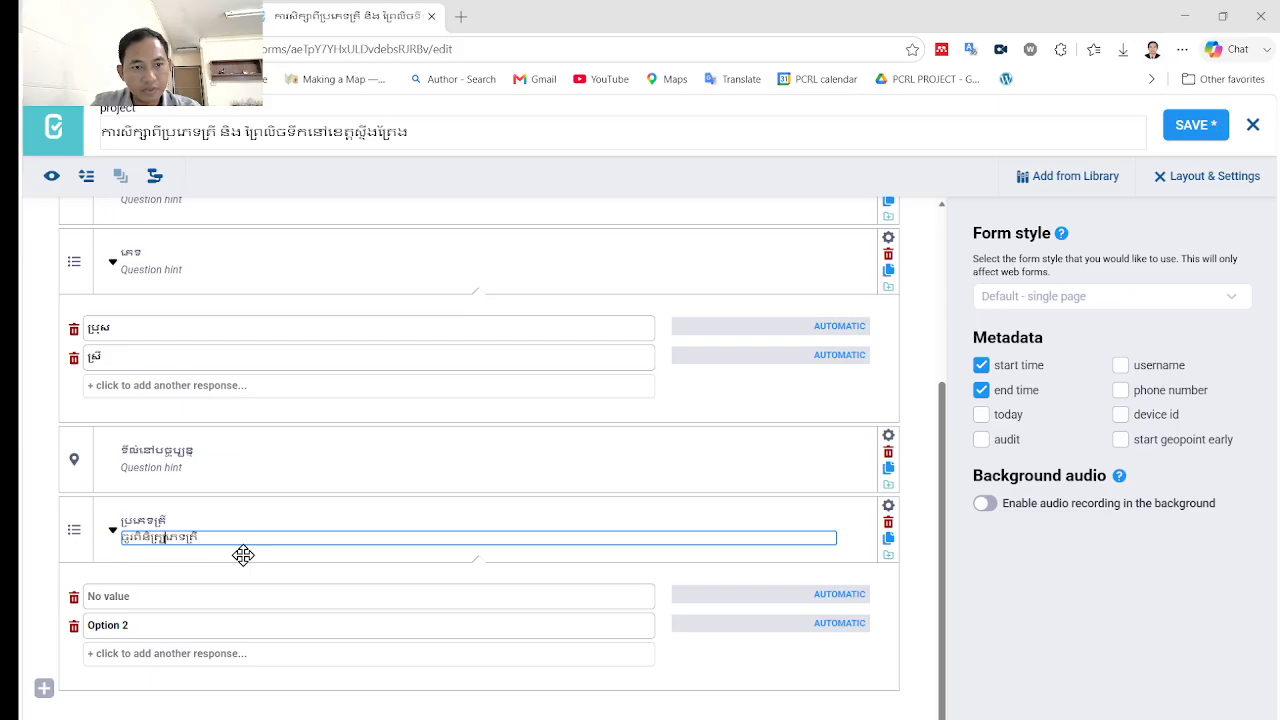
type("ប")
type("និងកំណត់")
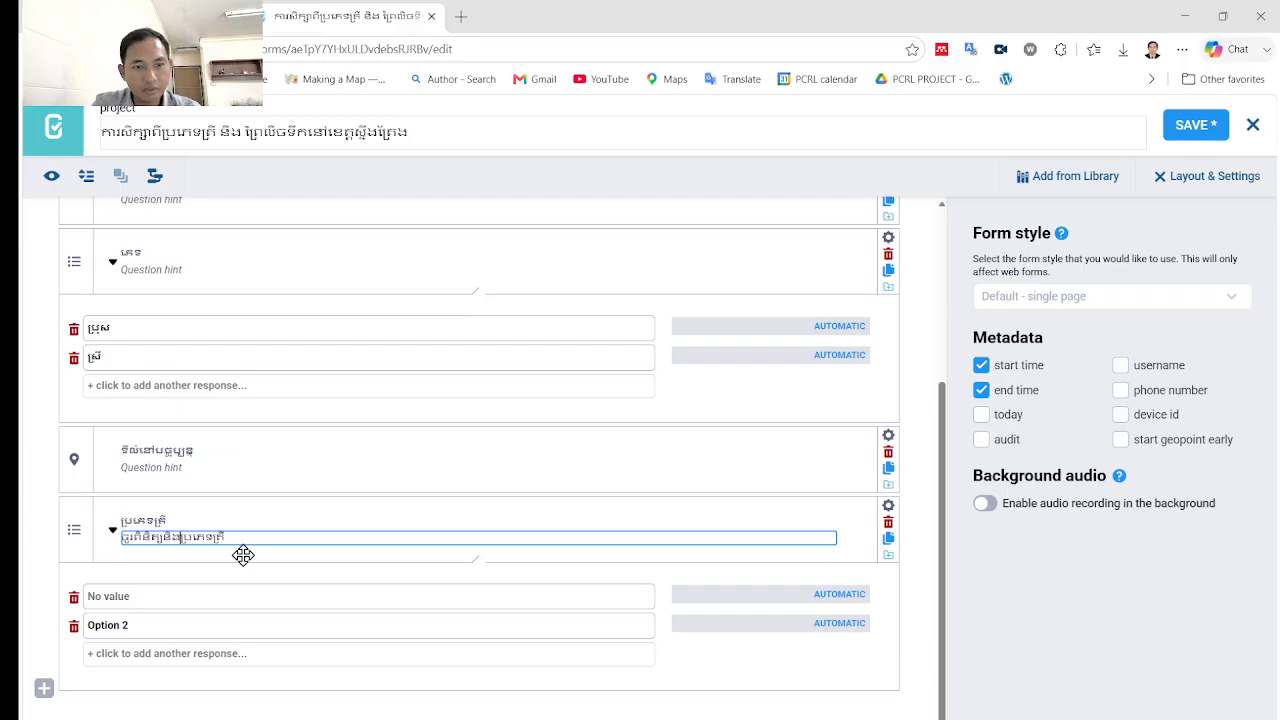
key("BackSpace")
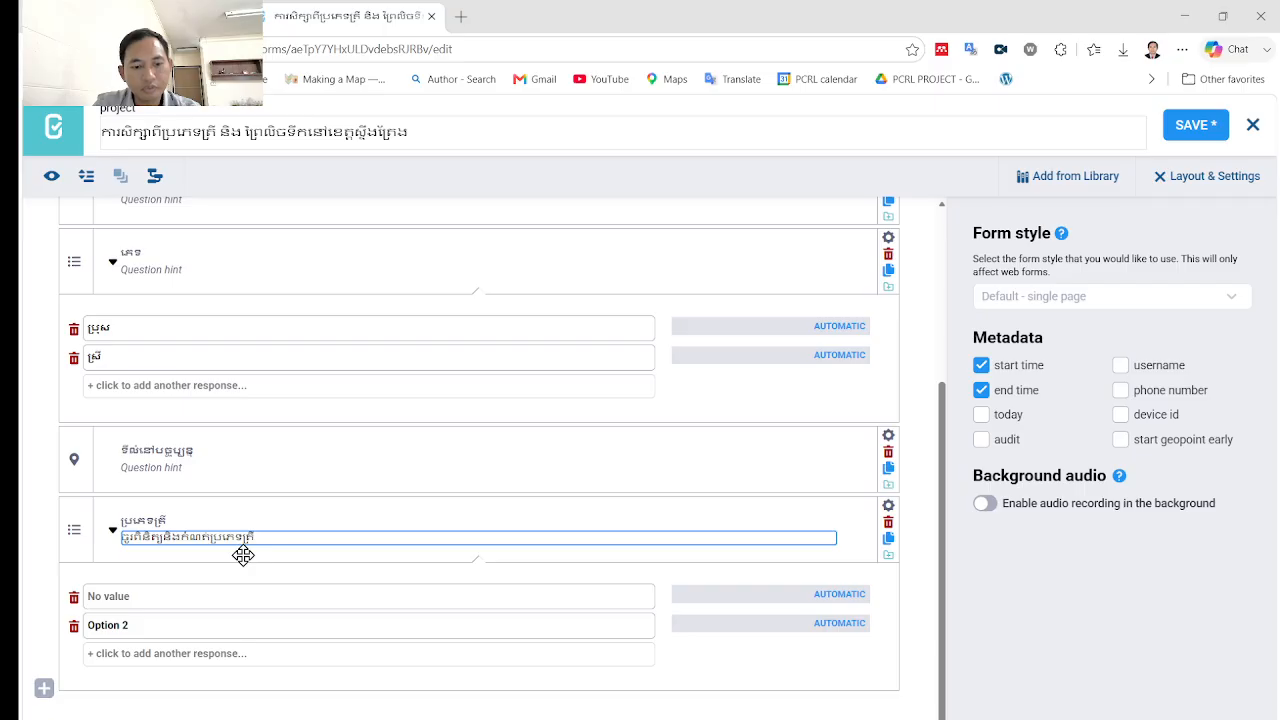
type("ឈ្មោះ")
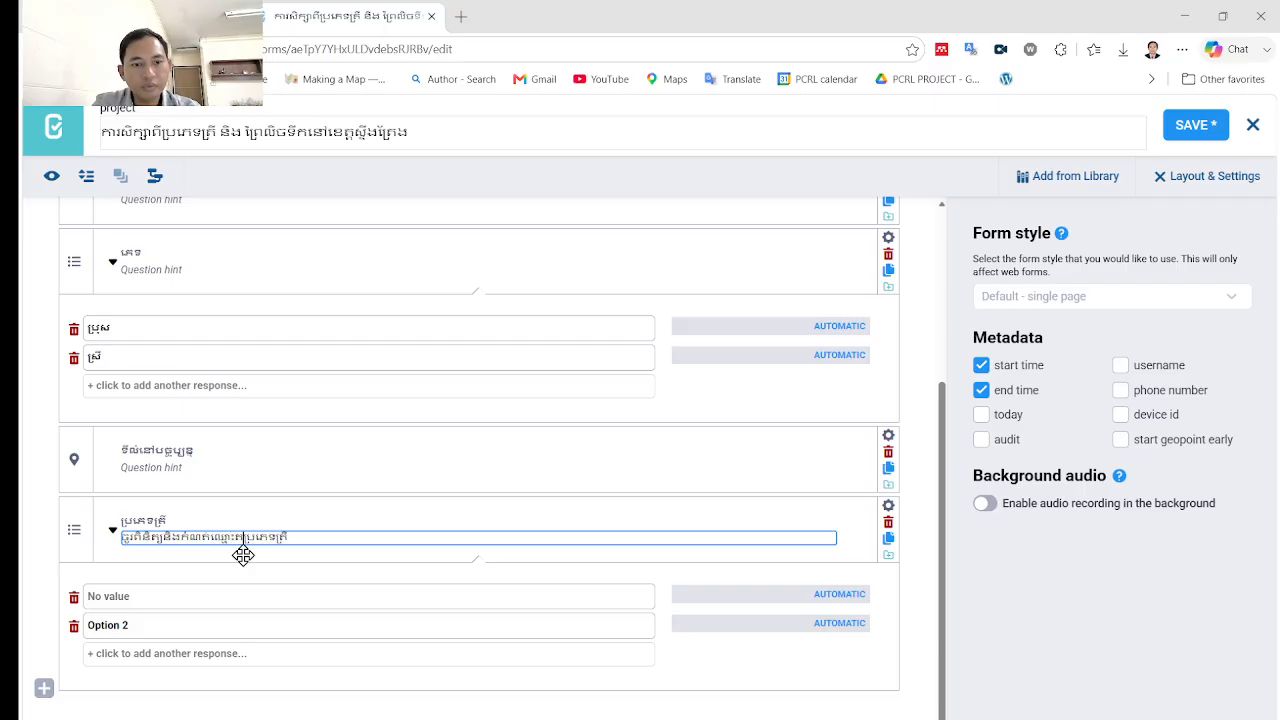
type("ត្រ")
type("តាម")
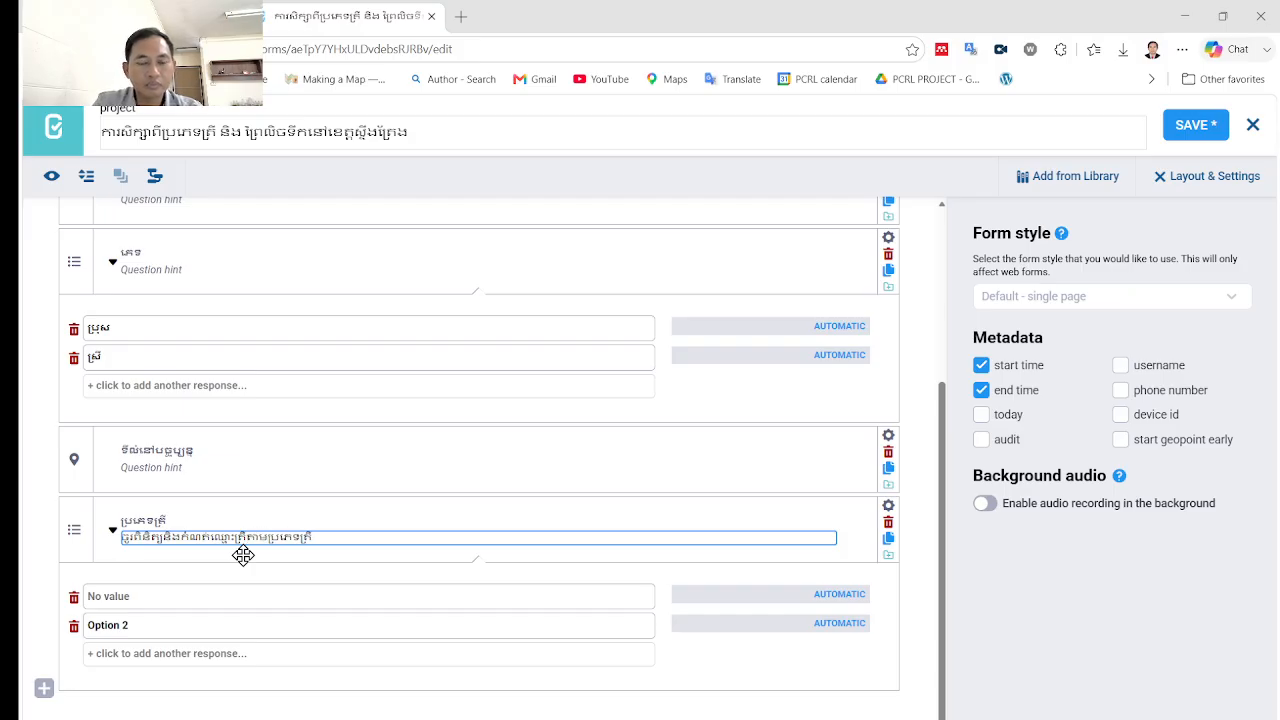
Step: Continue the ប្រភេទត្រី question's hint with អ្នកភូមិ និង ឈ្មោះវិទ្យាសាស្ត្រ and remove the copied label at its end
type("រ")
type("្នកភ")
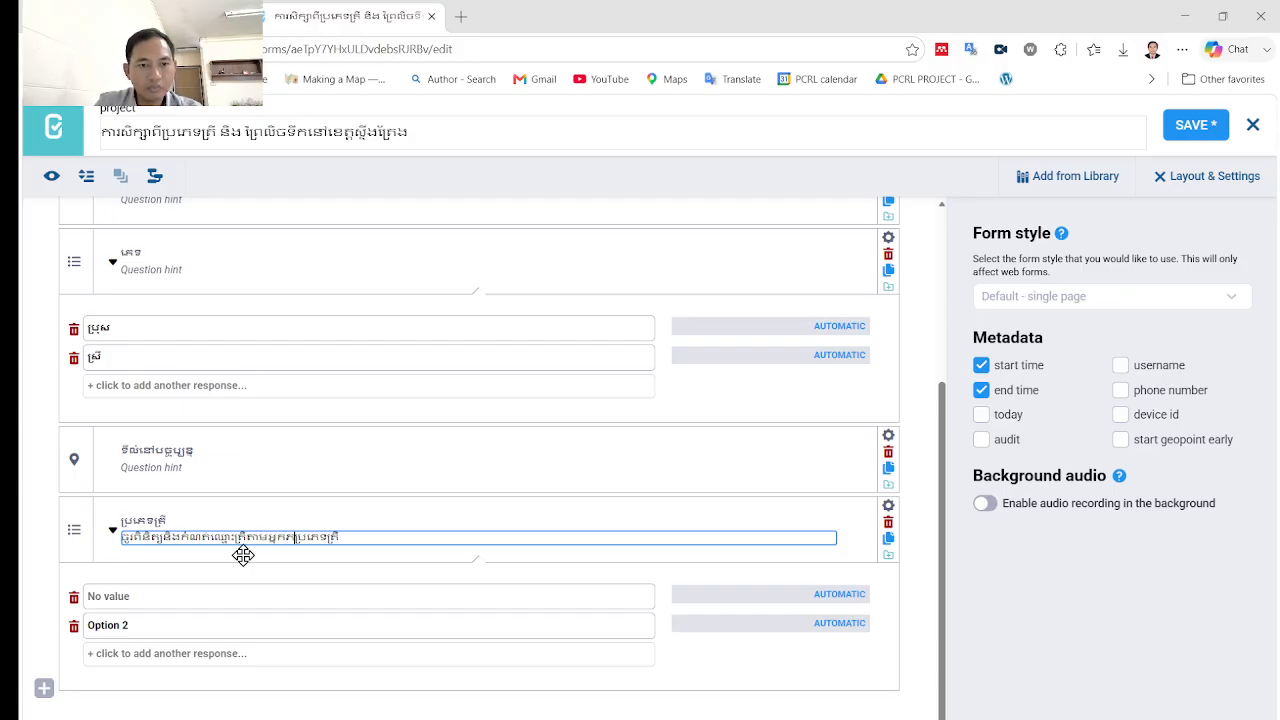
type("ូមិ និង")
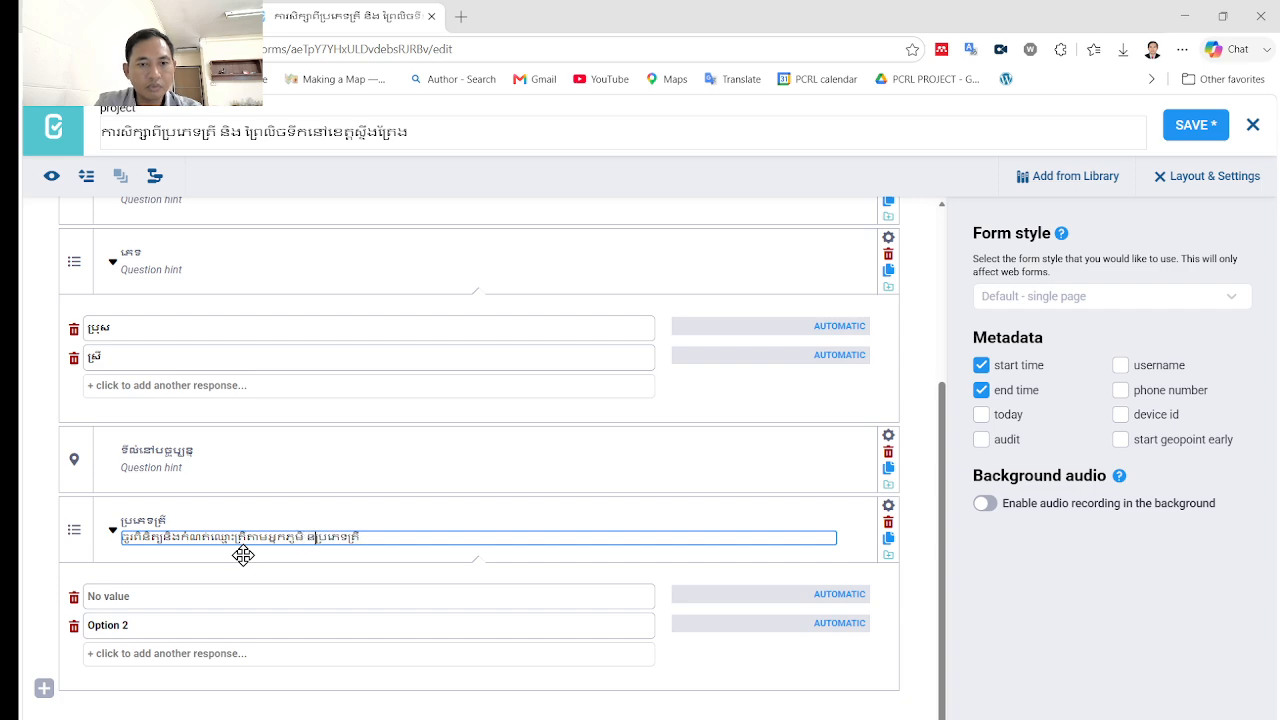
type(" ឈ្មោះ")
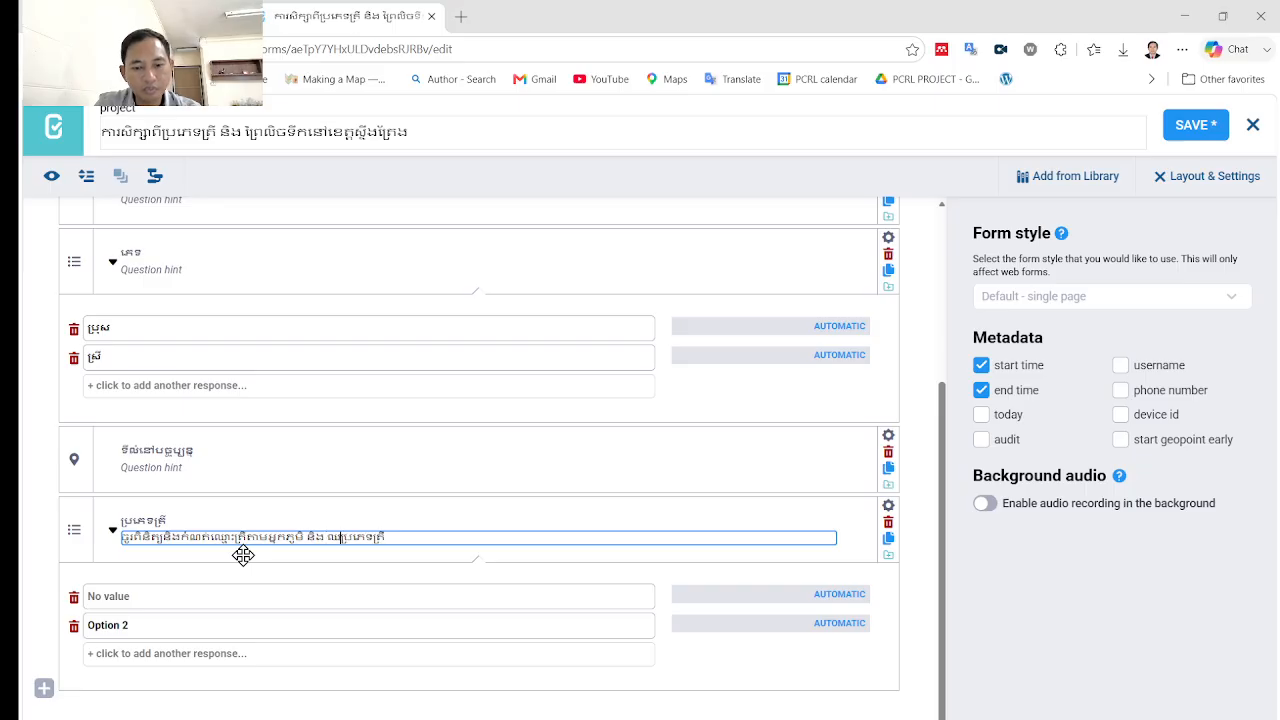
type("ត្រី")
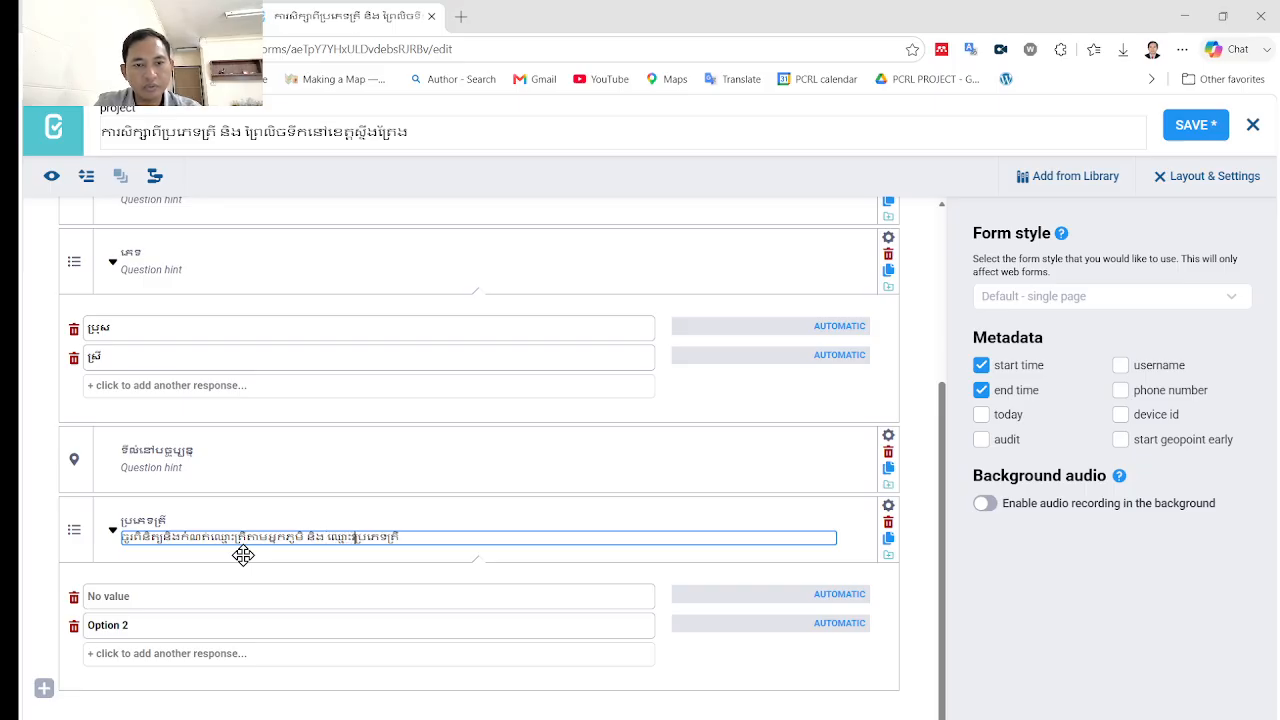
type("ាសាស្ត្រ")
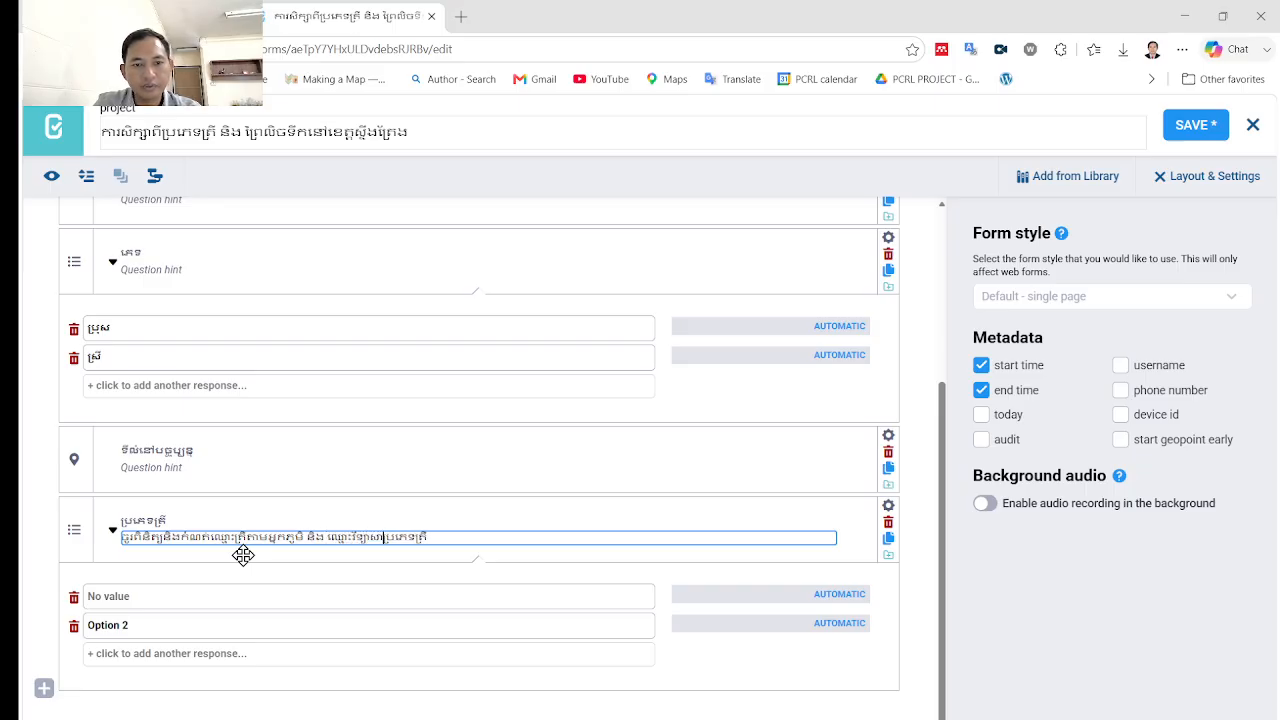
key("shift+Right")
key("shift+Right")
key("shift+Right")
key("shift+Right")
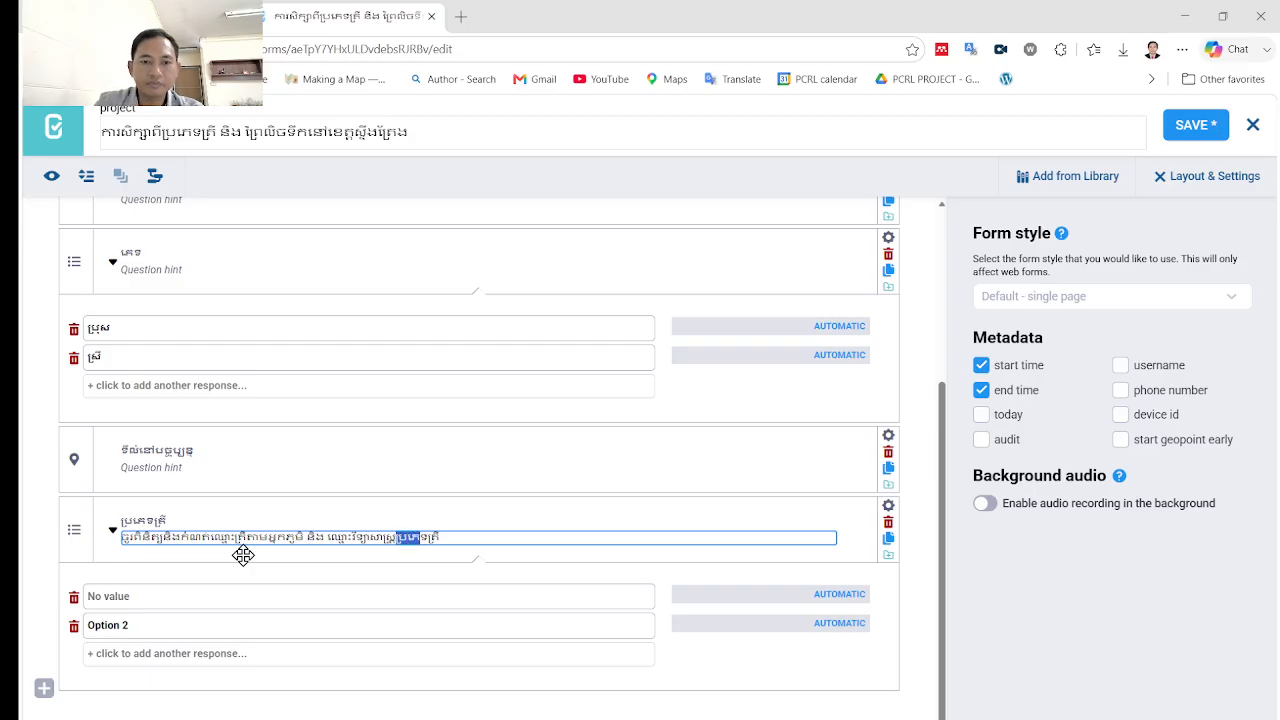
key("BackSpace")
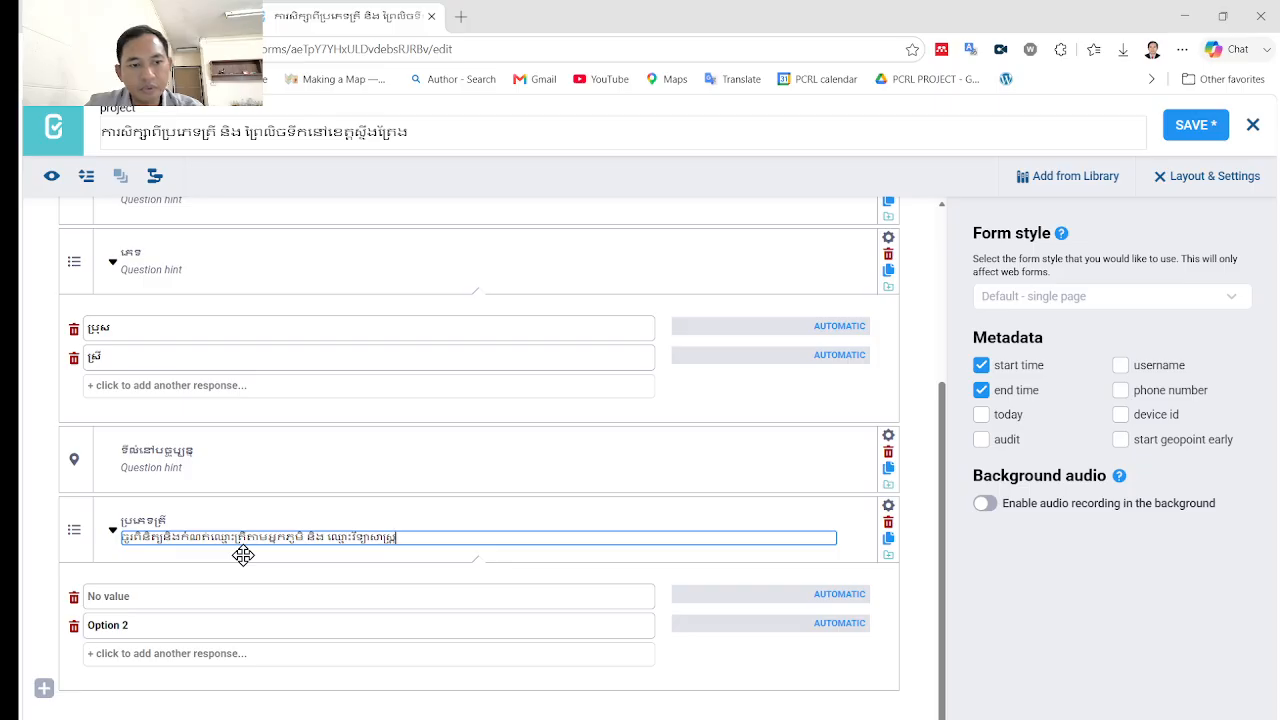
Step: Label the first choice of the ប្រភេទត្រី question ត្រីស្រការ
left_click(130, 596)
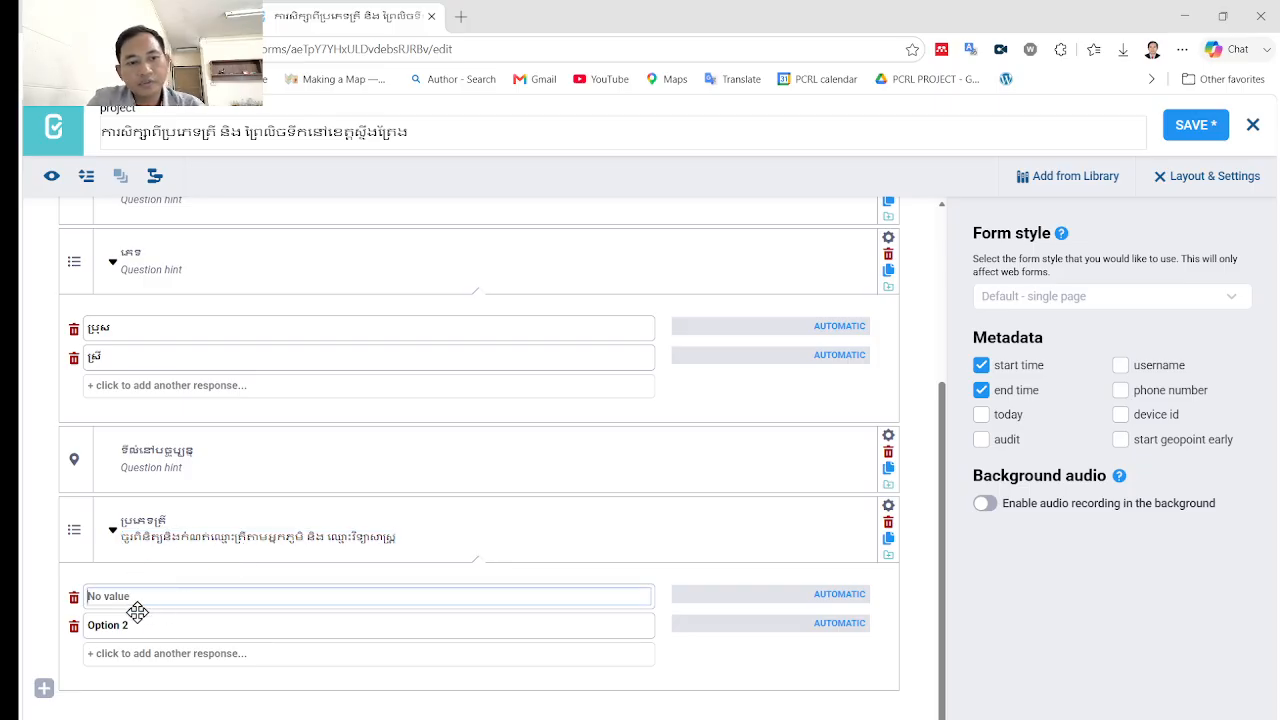
type("ត្រី")
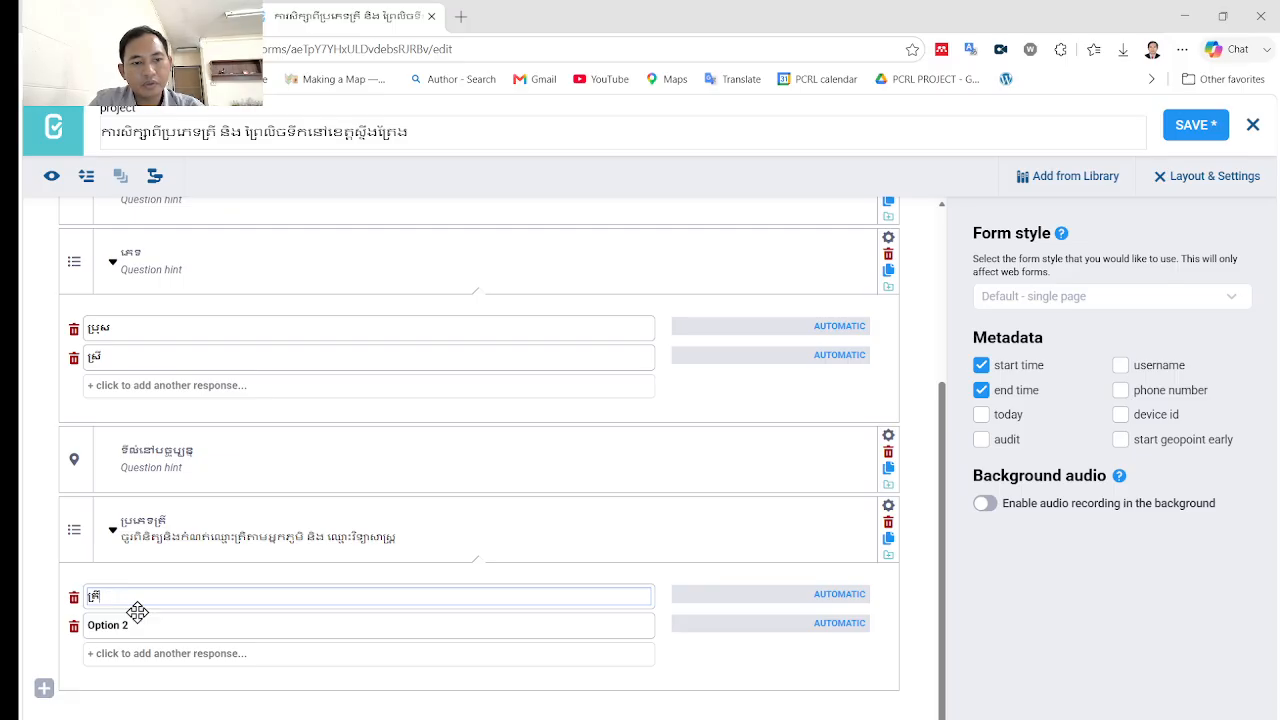
type("ស្រកា")
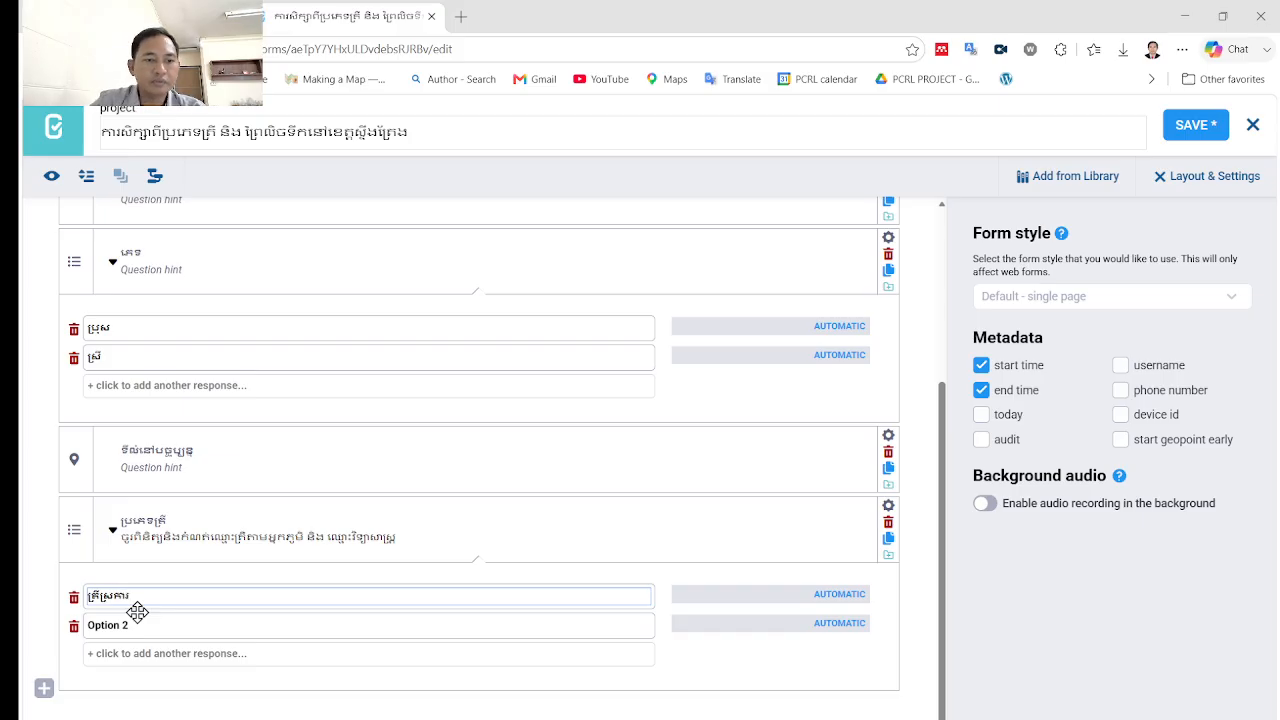
Step: Replace the second choice's text in the ប្រភេទត្រី question with ត្រីអត់ស្រការ
left_click(156, 625)
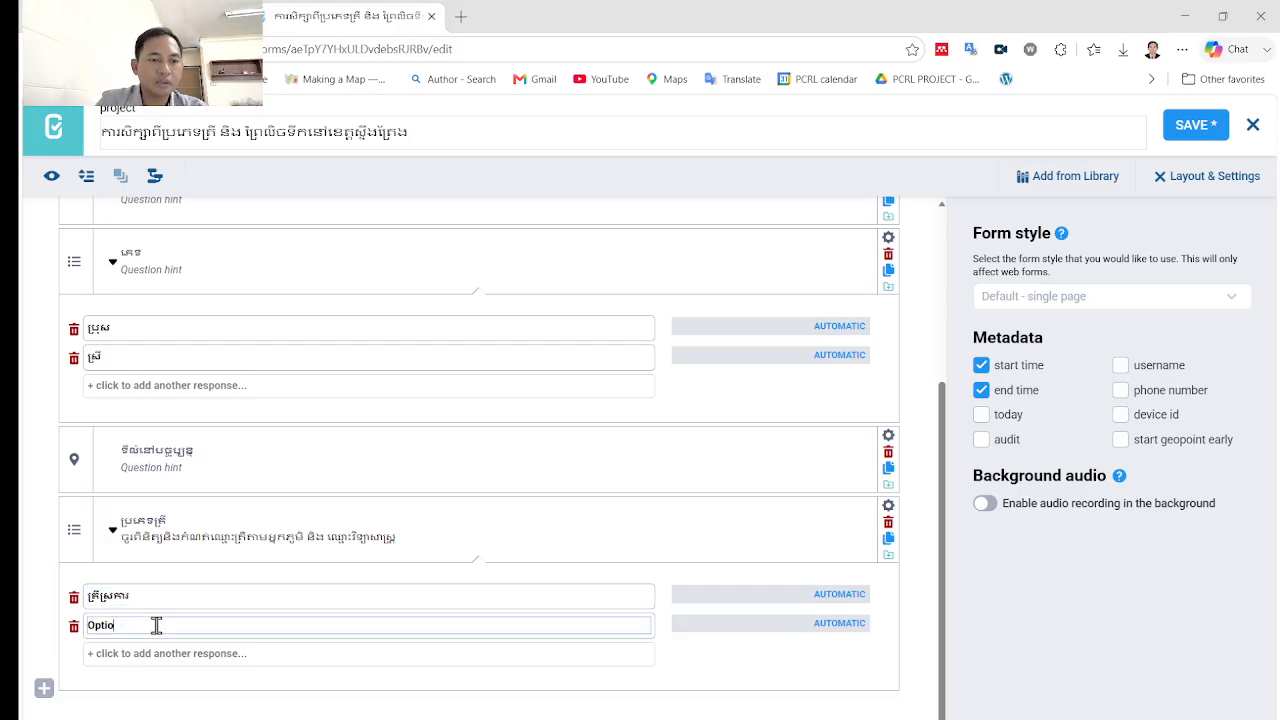
key("BackSpace")
key("BackSpace")
key("BackSpace")
key("BackSpace")
key("BackSpace")
type("ត្រី")
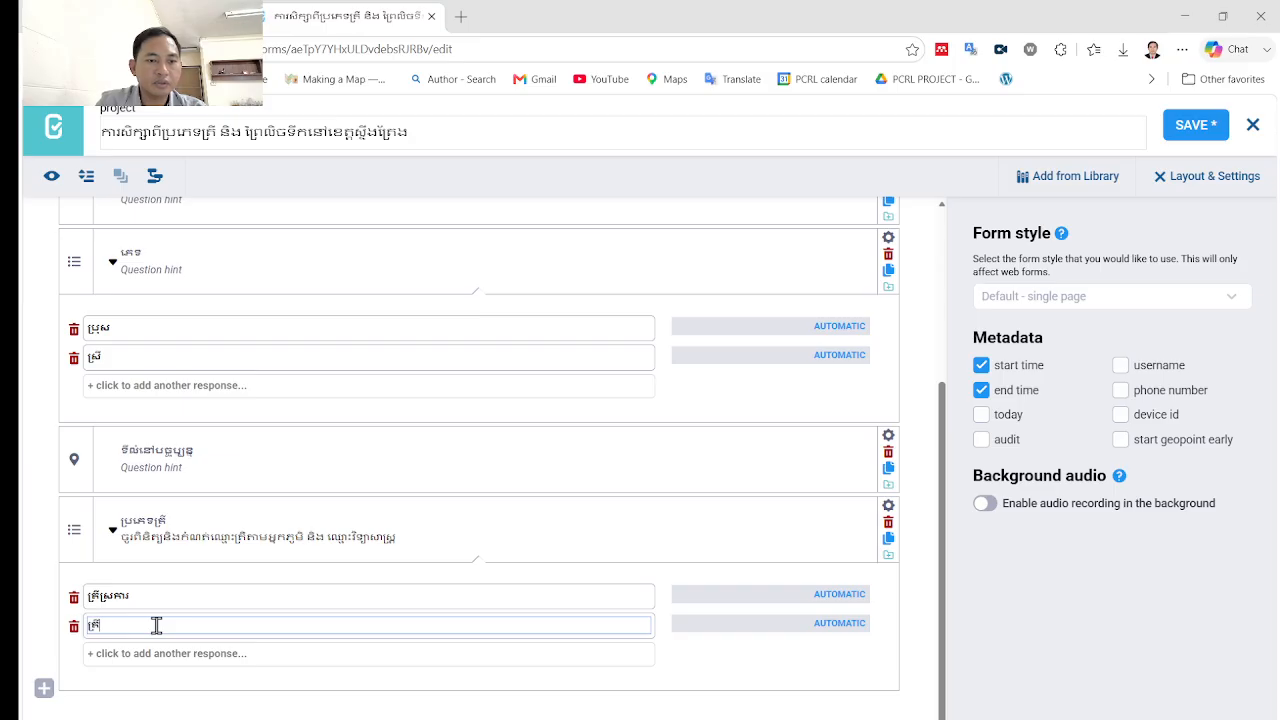
type("អត់")
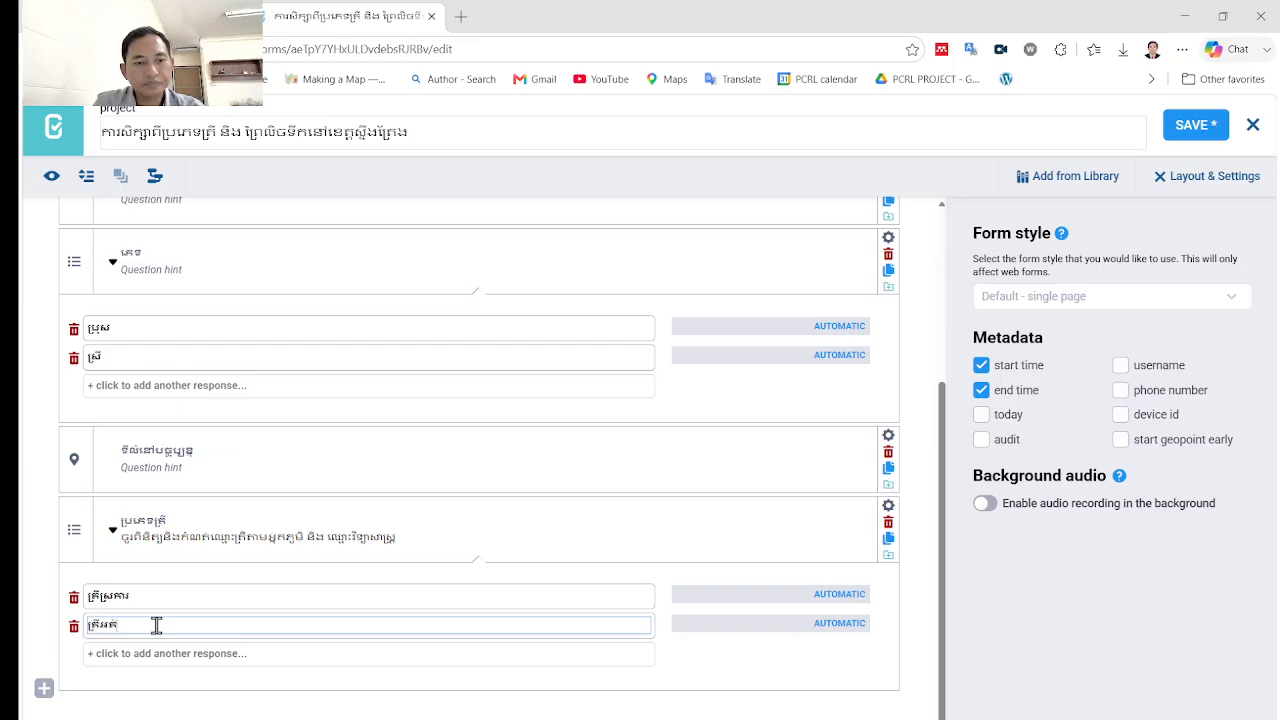
type("ស្រែការ")
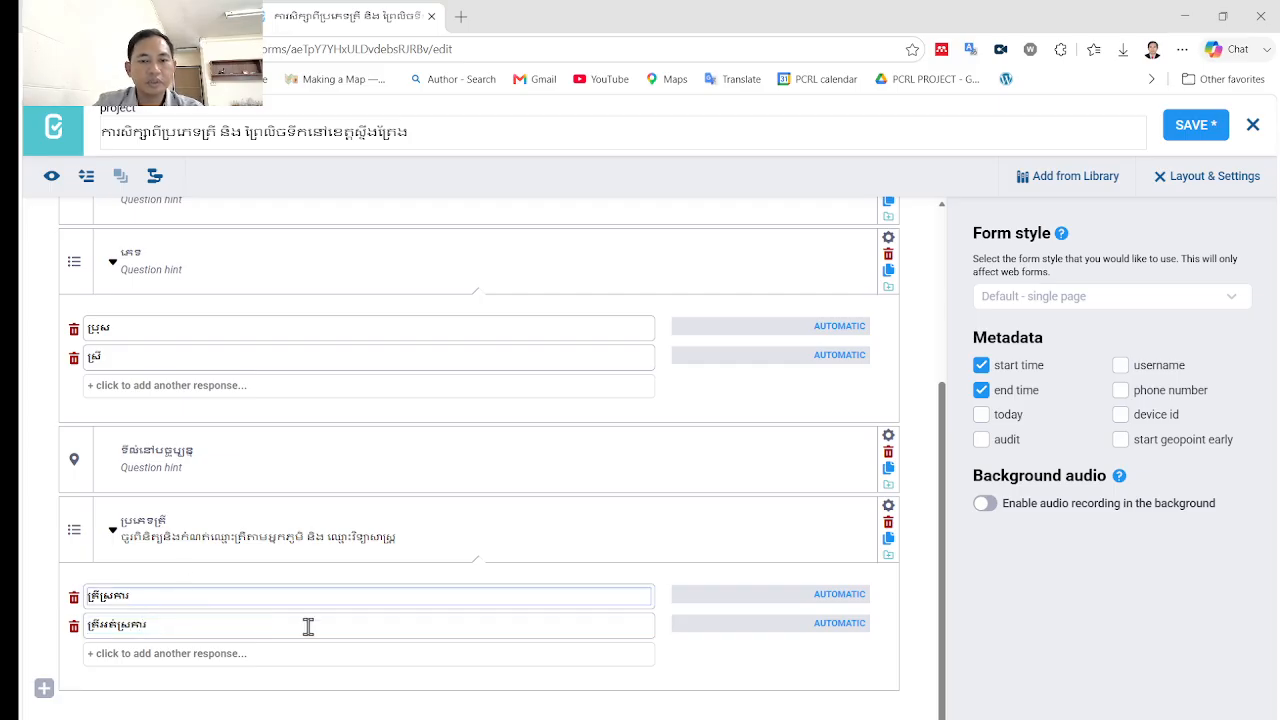
Step: Copy the whole hint text of the ប្រភេទត្រី question and clear it from that question's hint
left_click(190, 517)
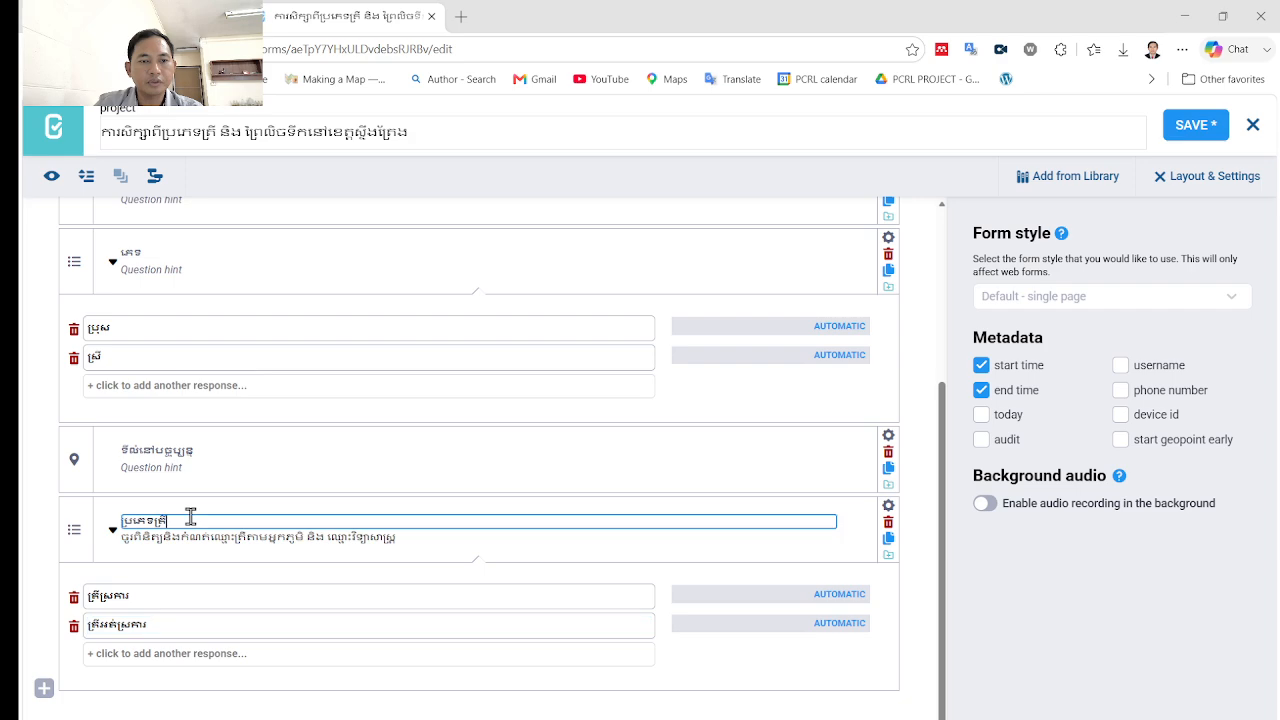
left_click(400, 538)
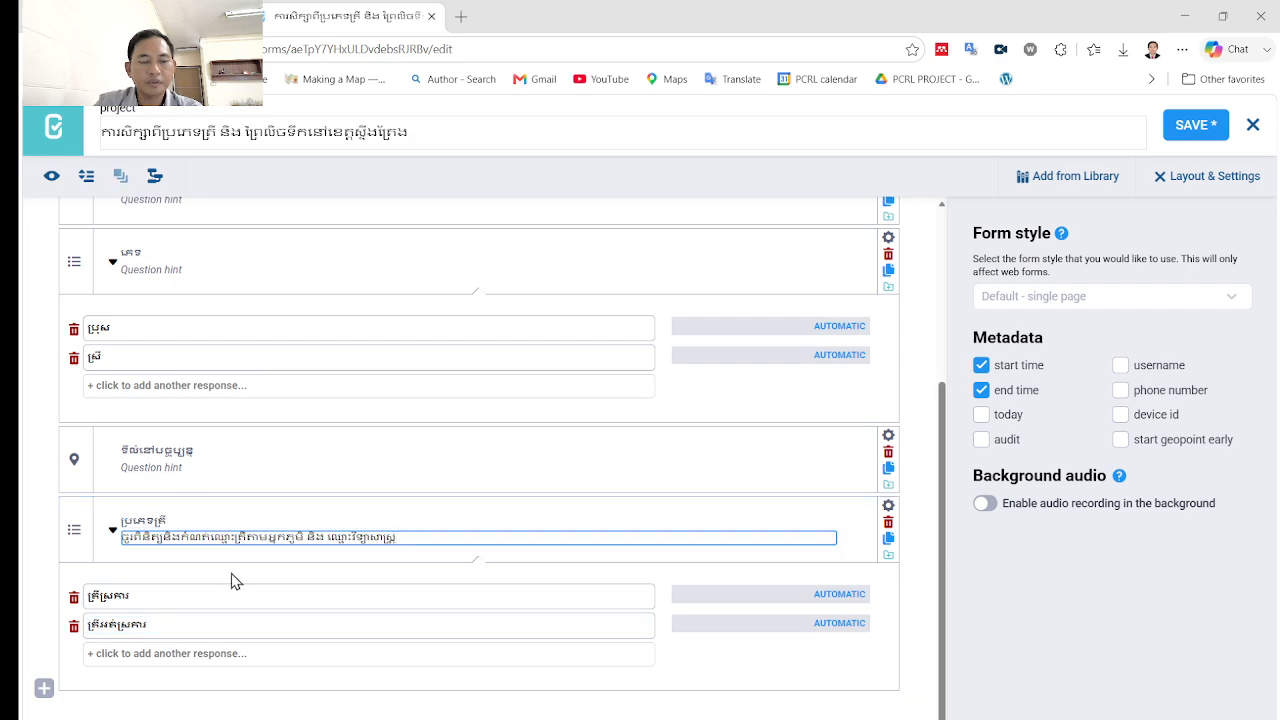
left_click_drag(419, 539, 125, 538)
key("ctrl+c")
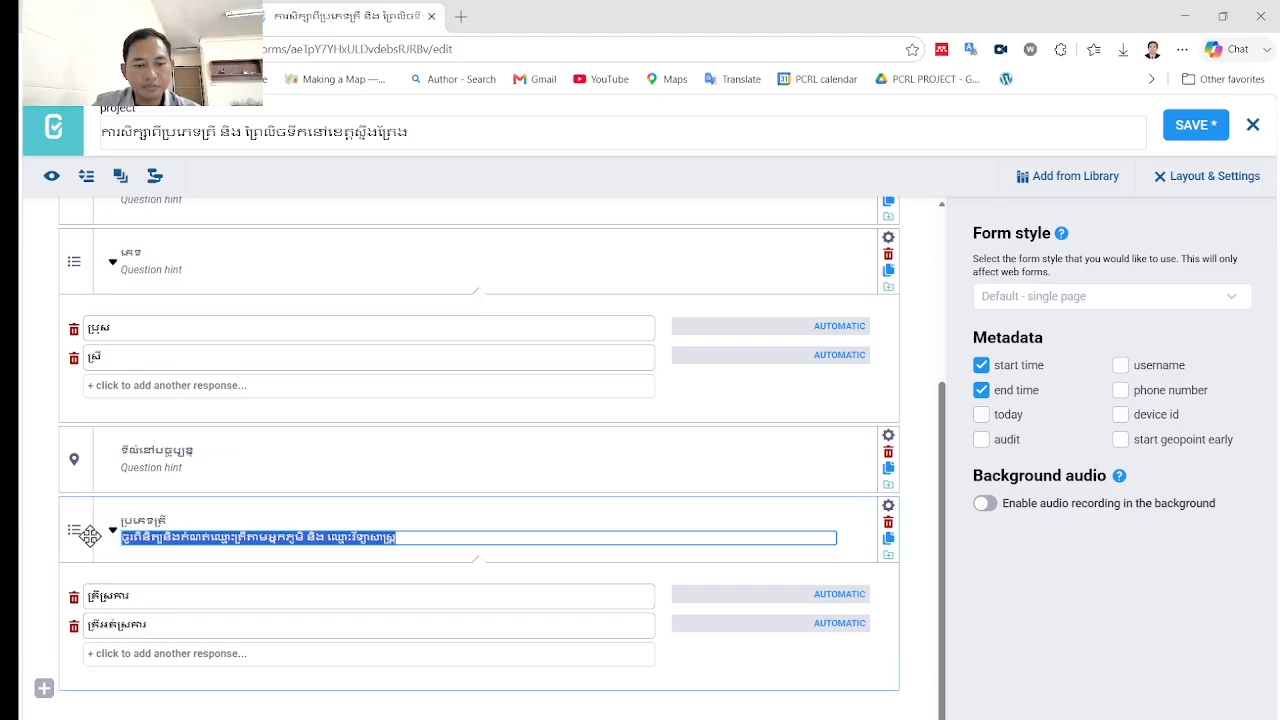
left_click(297, 521)
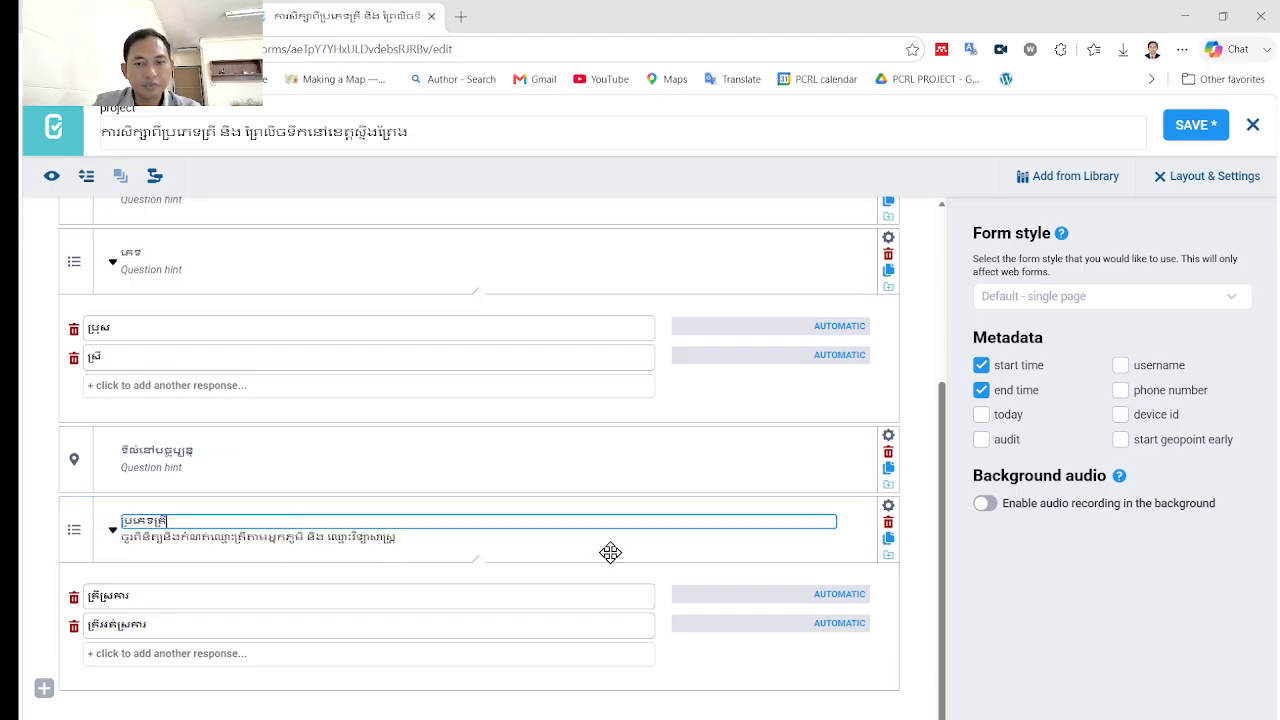
left_click(396, 537)
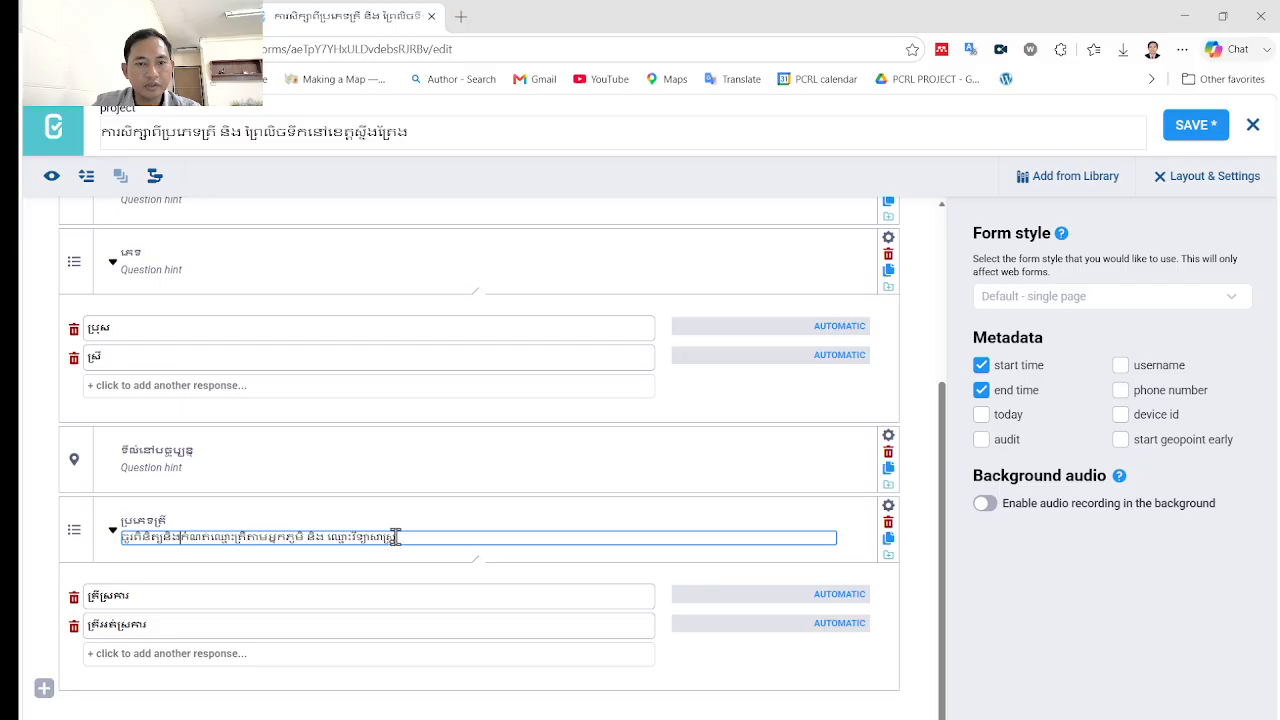
left_click_drag(396, 537, 100, 540)
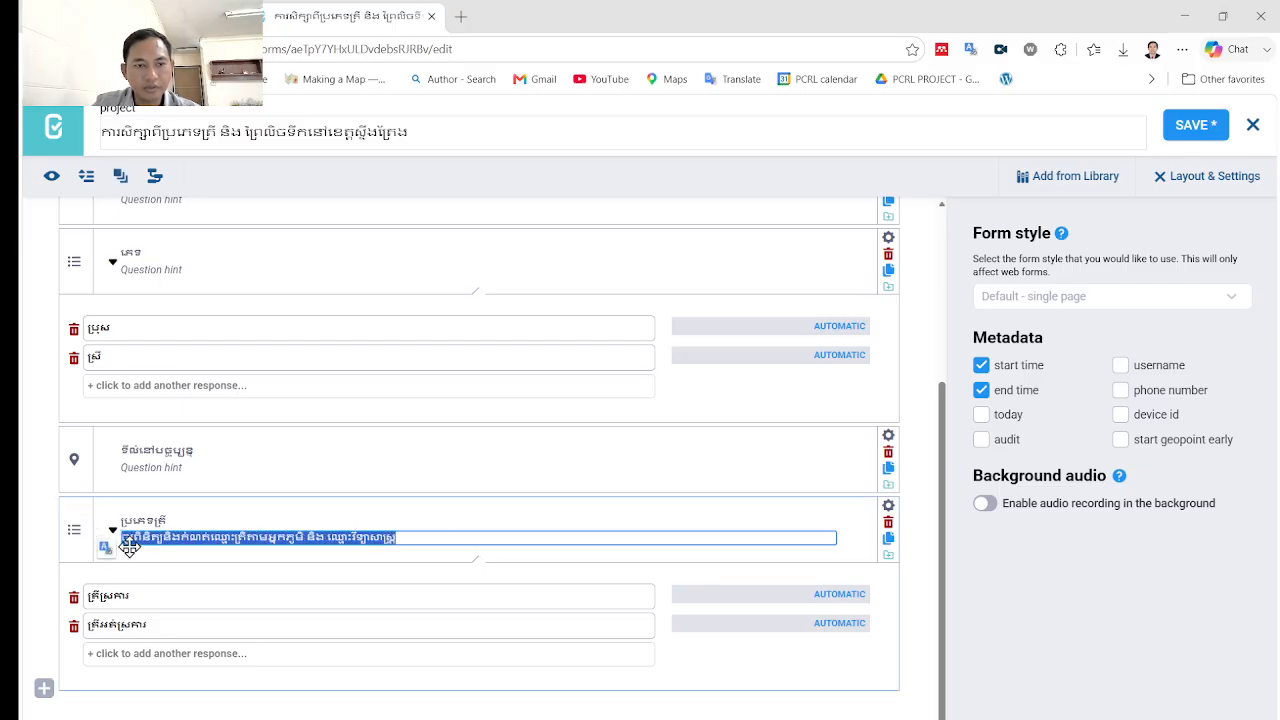
key("BackSpace")
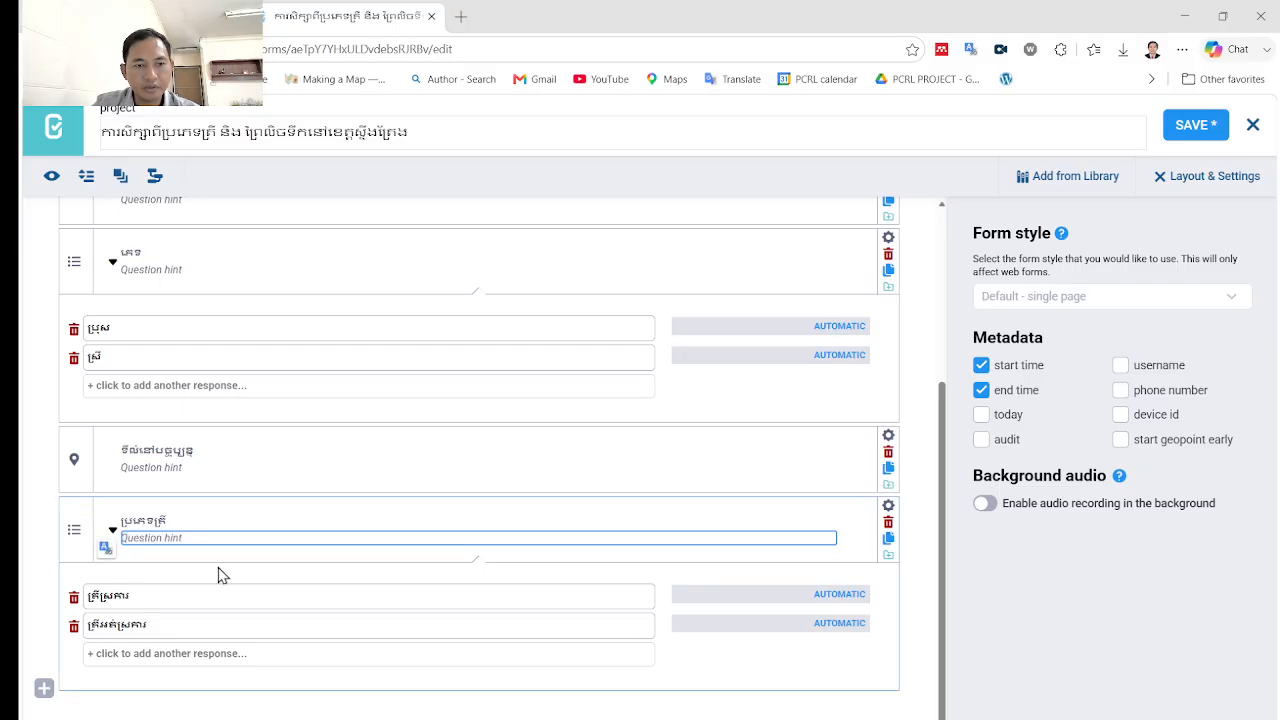
Step: Add a Text question at the end of the form, using the copied hint text as its label
left_click(45, 689)
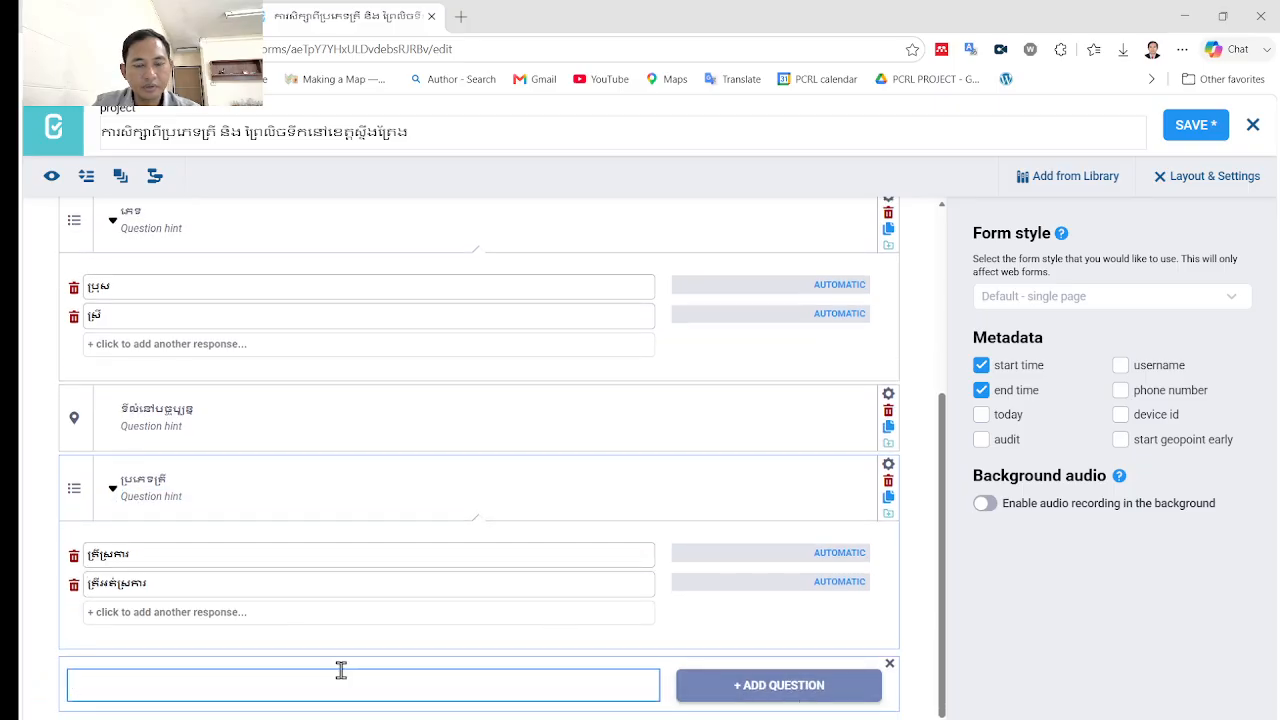
key("ctrl+v")
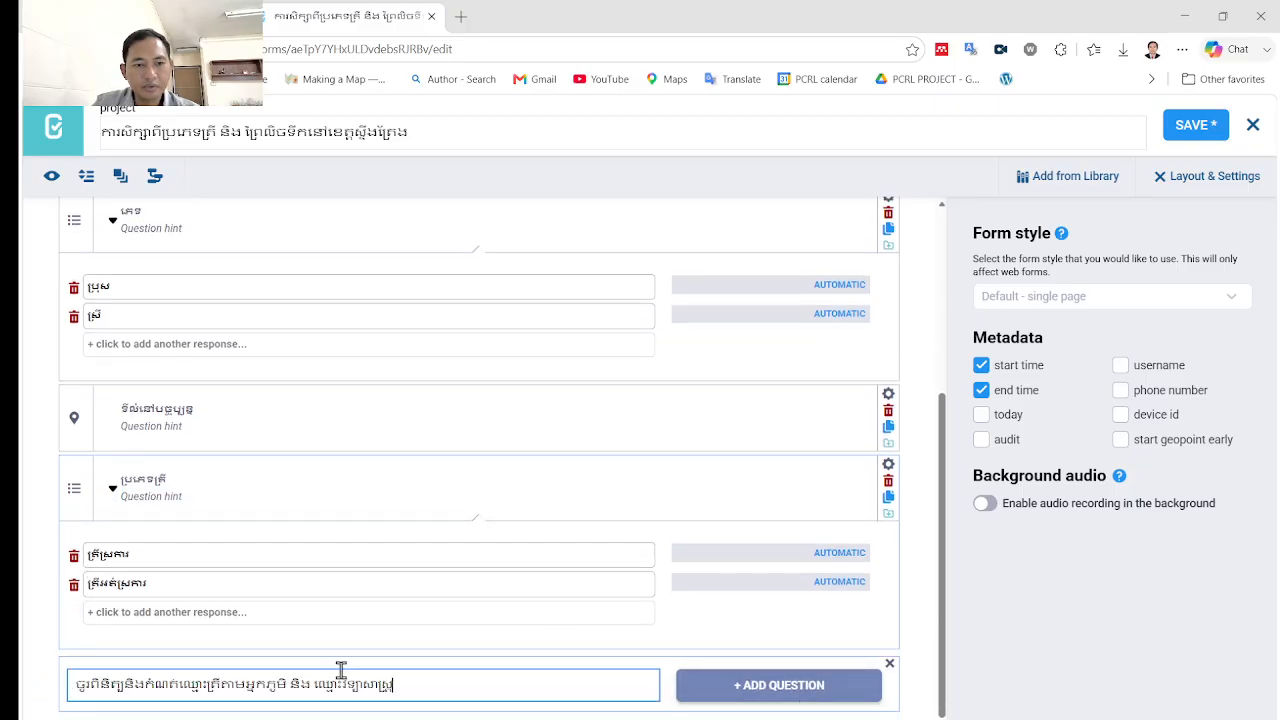
left_click(763, 688)
left_click(507, 548)
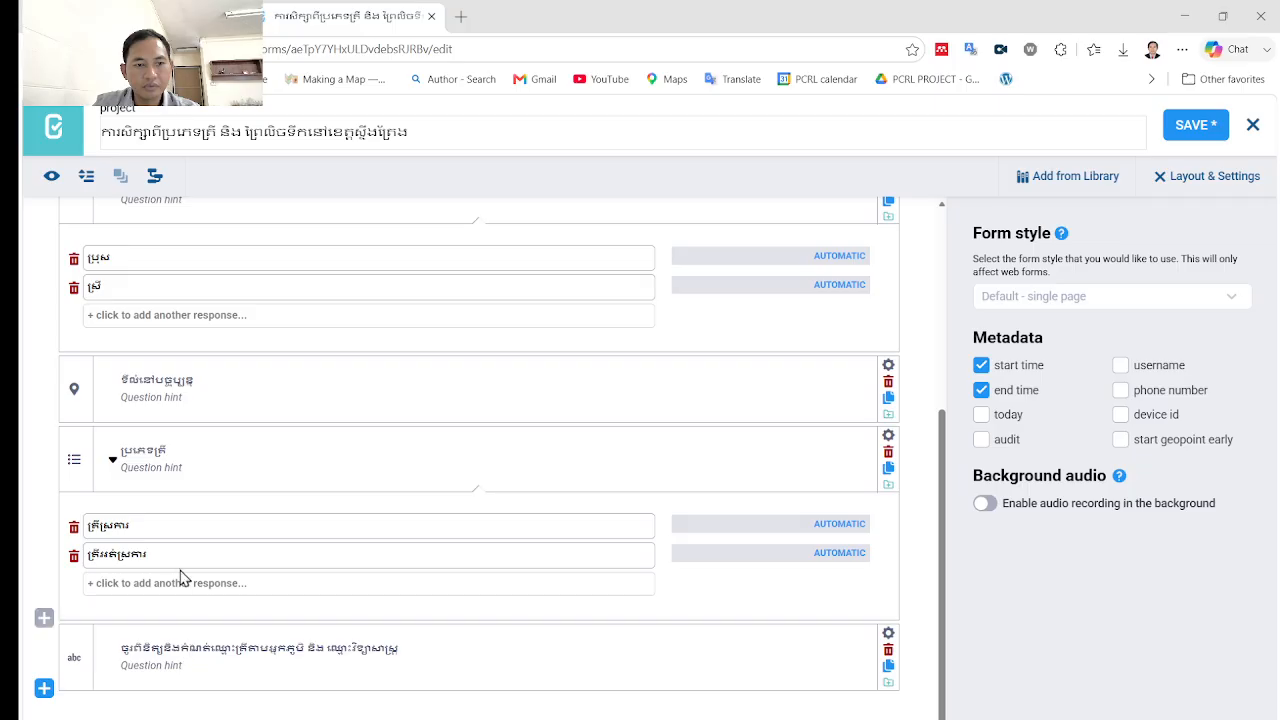
Step: Add a Photo question labelled ចូរថតរូប at the end of the form
left_click(44, 688)
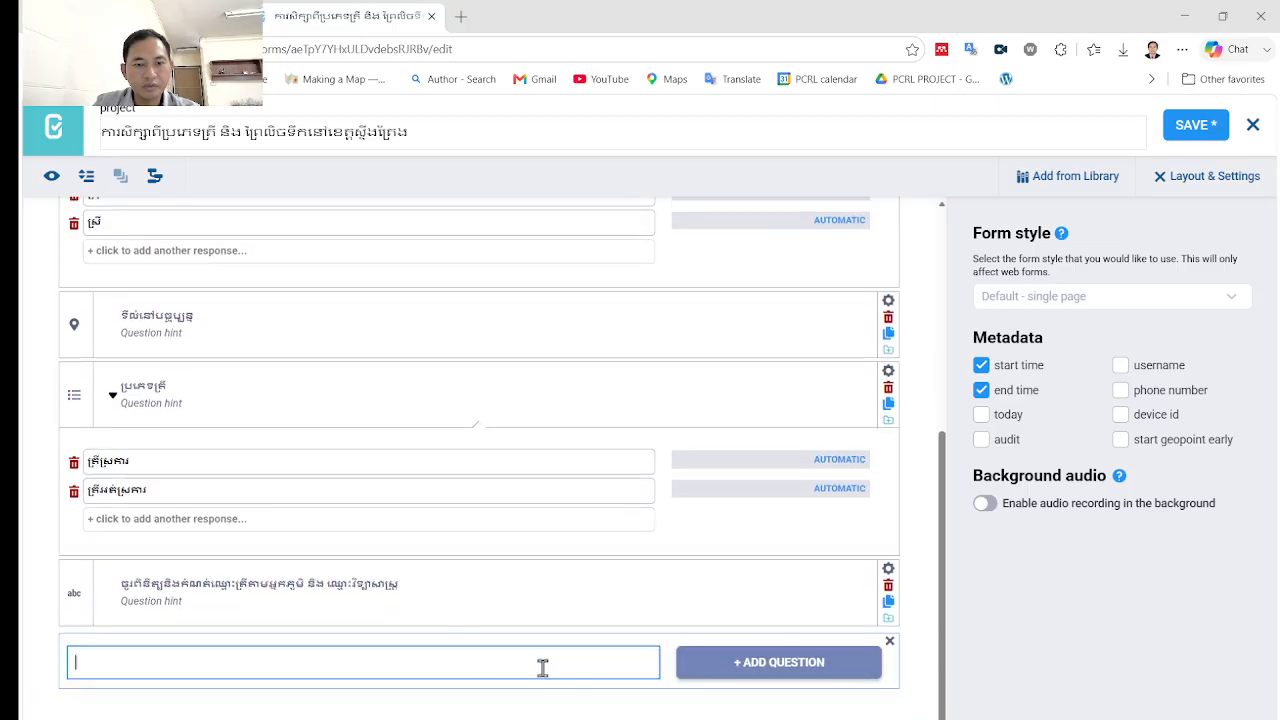
type("ចូ")
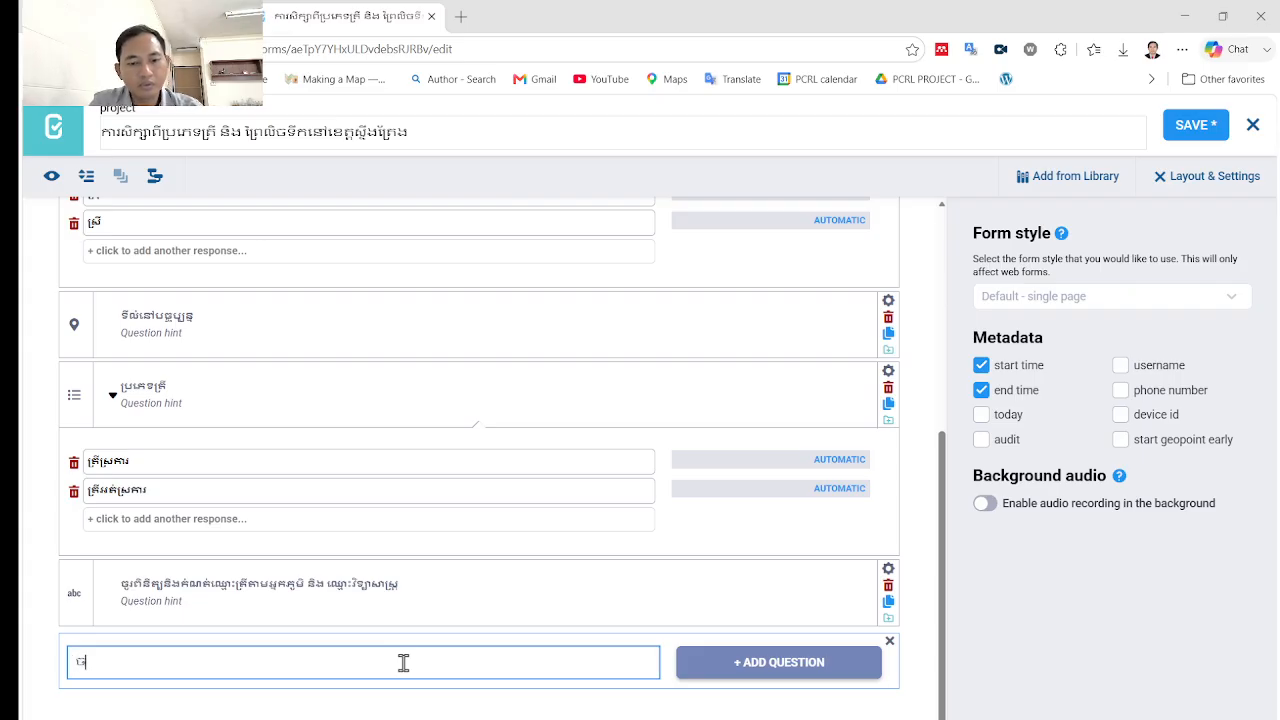
type("រថតរូប")
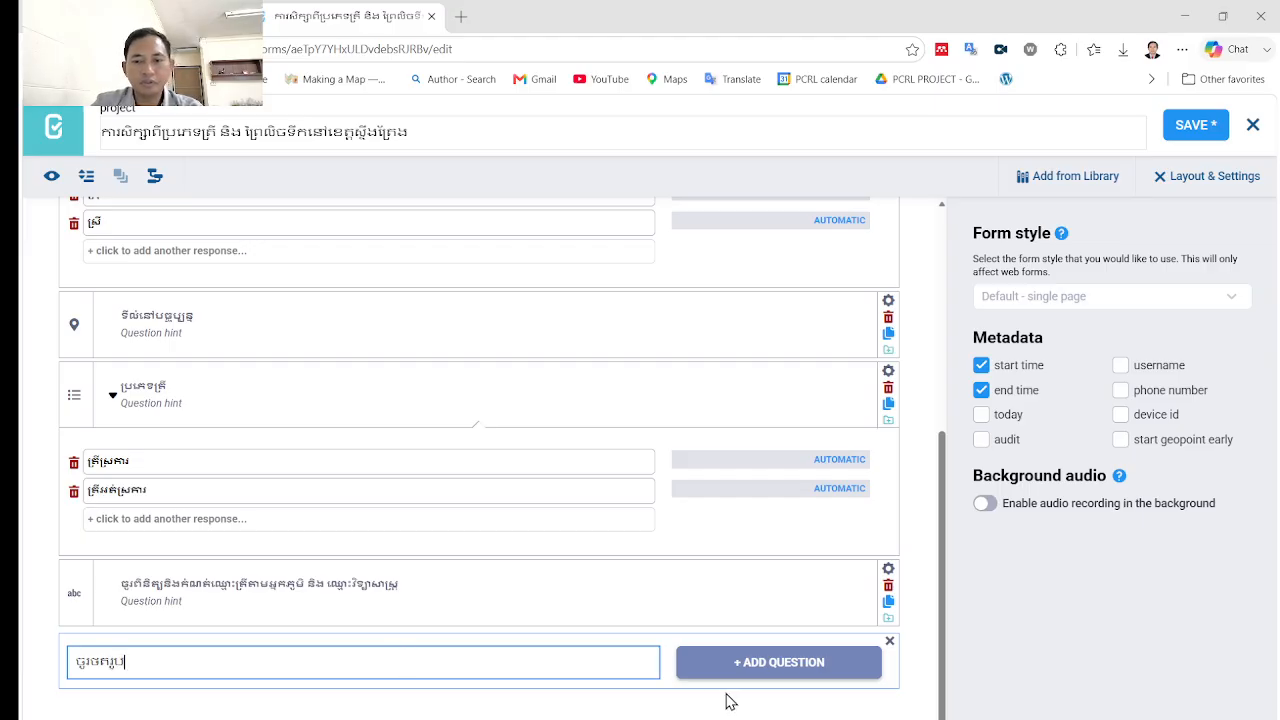
left_click(766, 660)
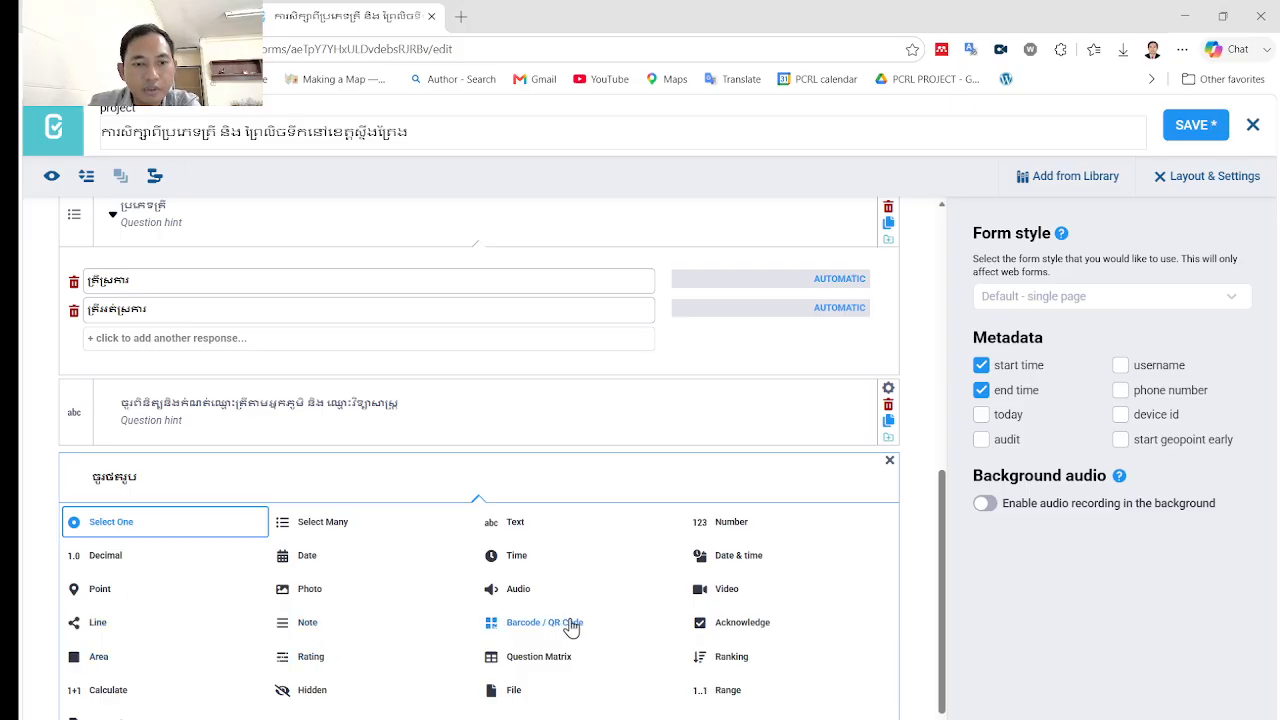
left_click(280, 590)
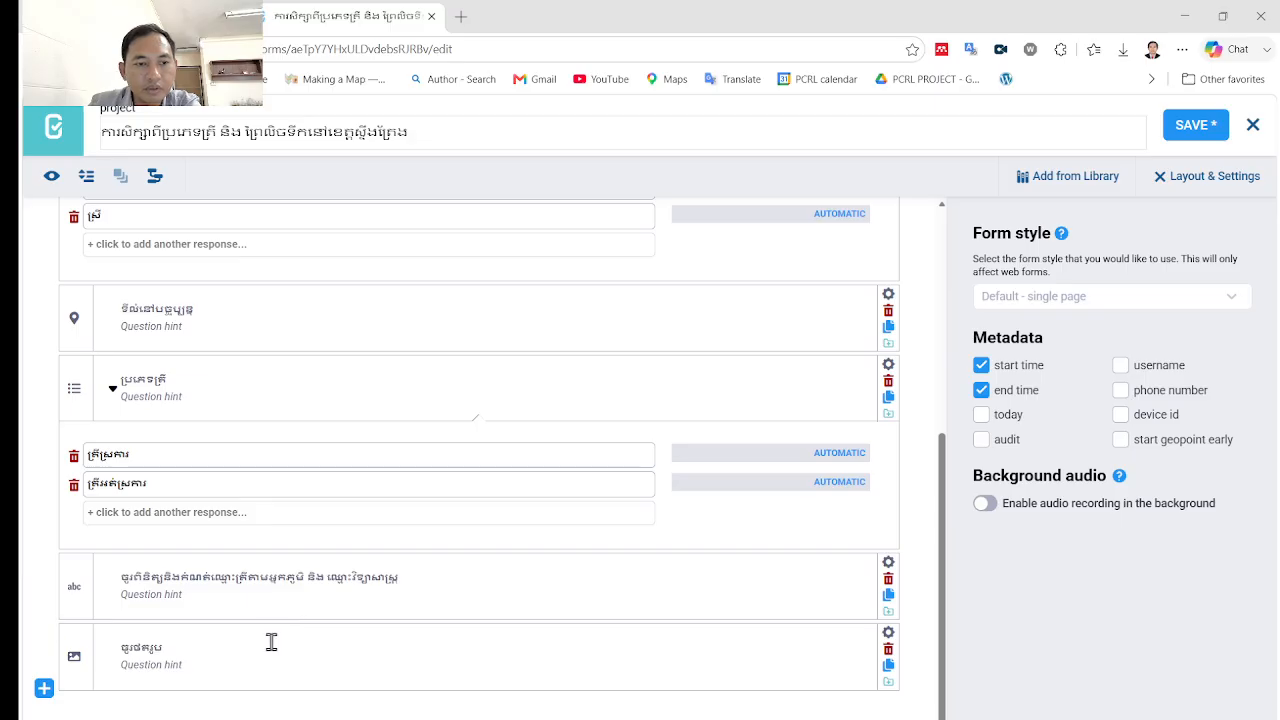
Step: Add a Select Many question labelled ទំហំត្រី at the end of the form
left_click(44, 690)
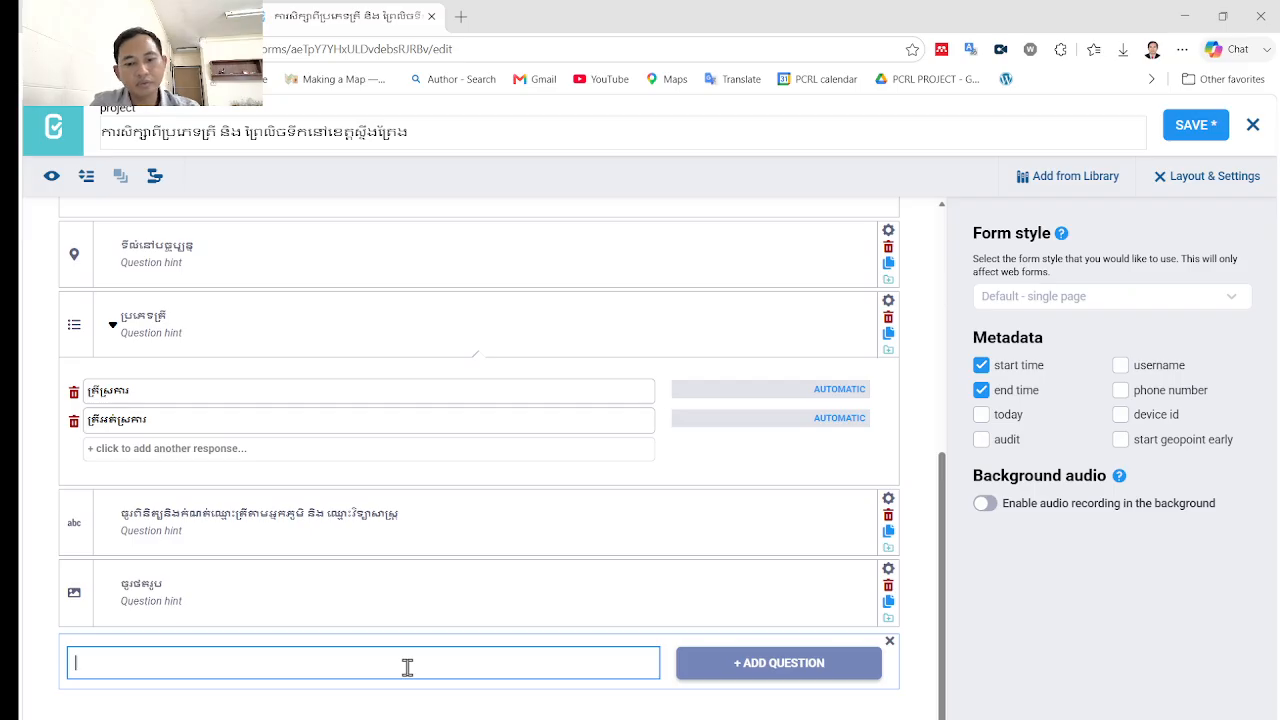
type("លេខ")
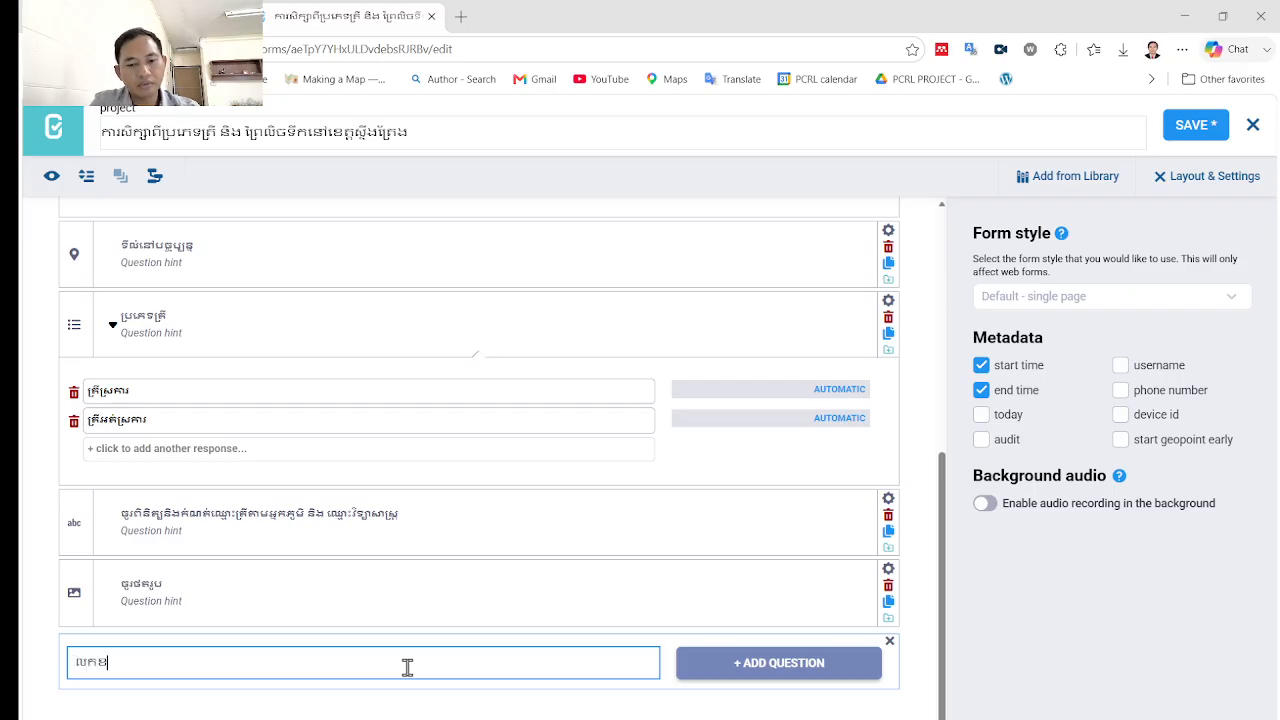
key("BackSpace")
key("BackSpace")
key("BackSpace")
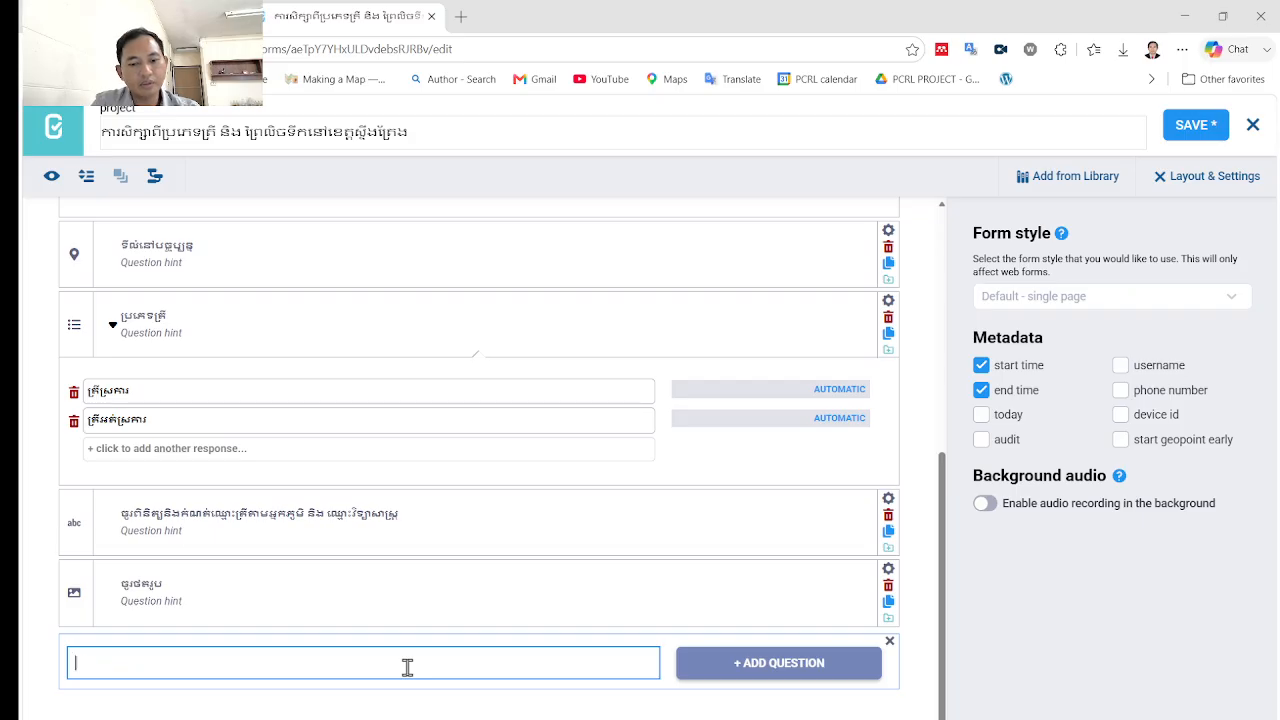
type("រៀបរាប")
key("BackSpace")
key("BackSpace")
key("BackSpace")
key("BackSpace")
key("BackSpace")
type("ទំហំត្រី")
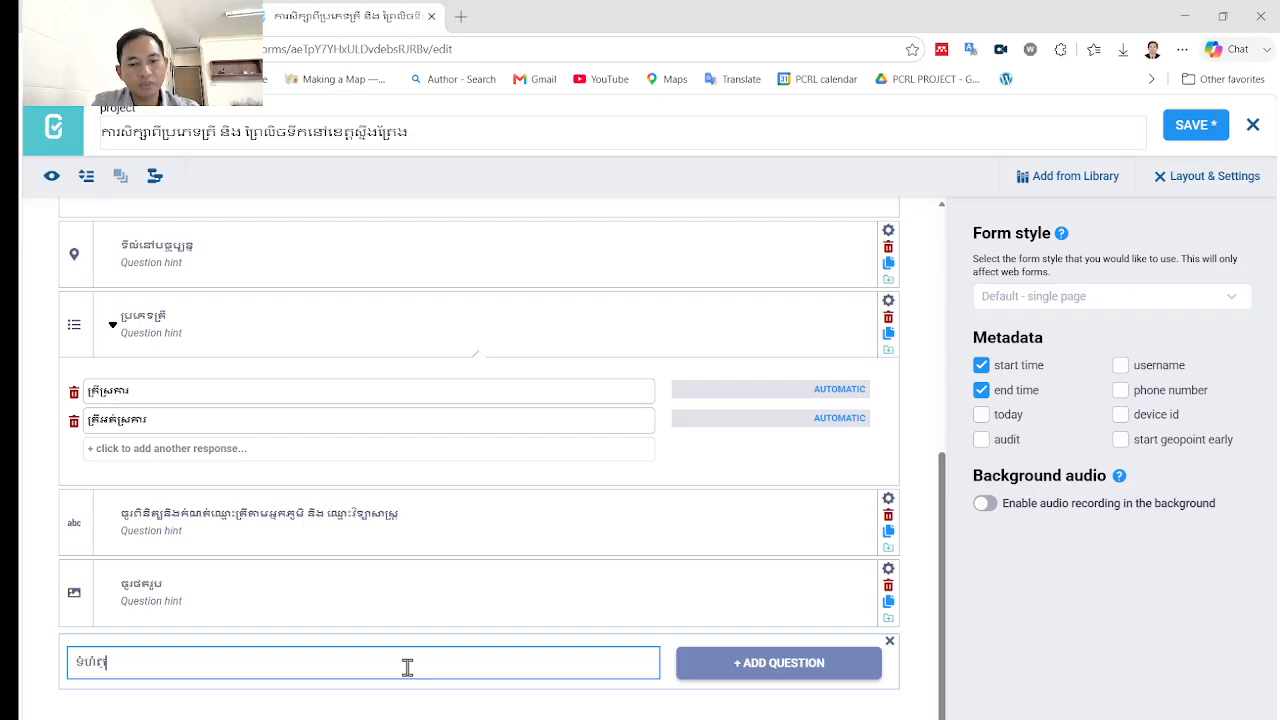
left_click(750, 670)
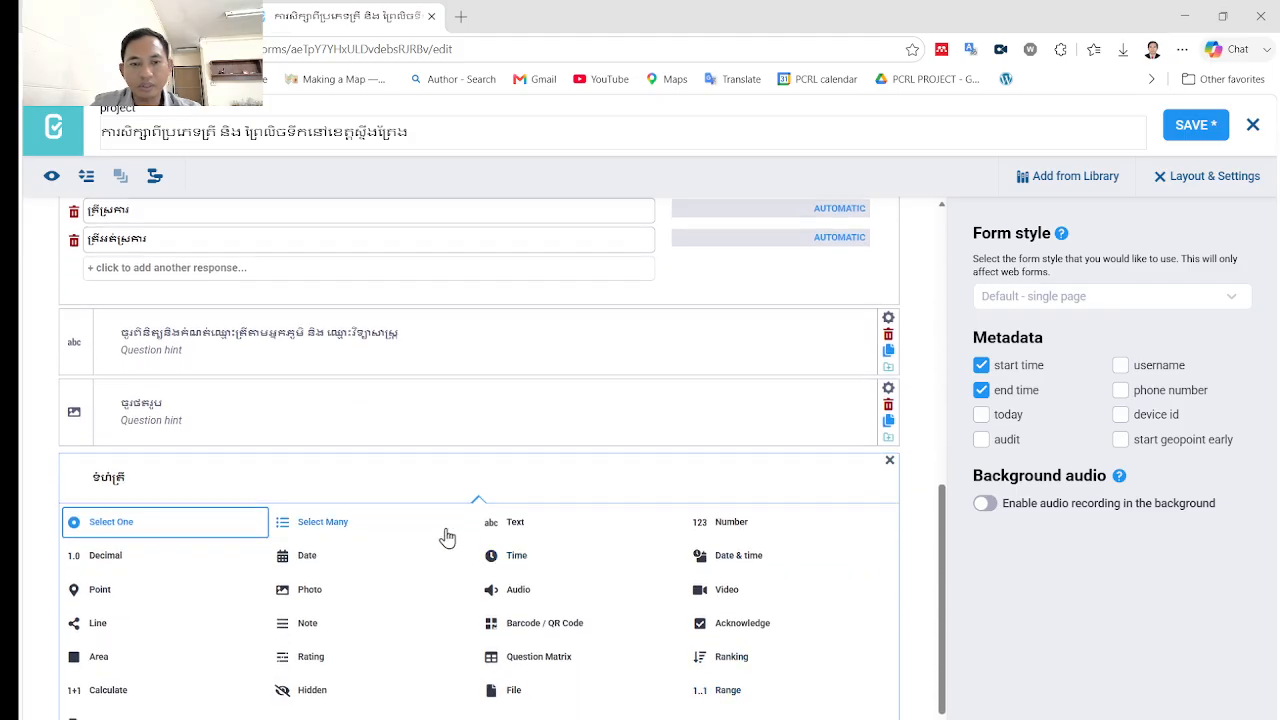
left_click(323, 527)
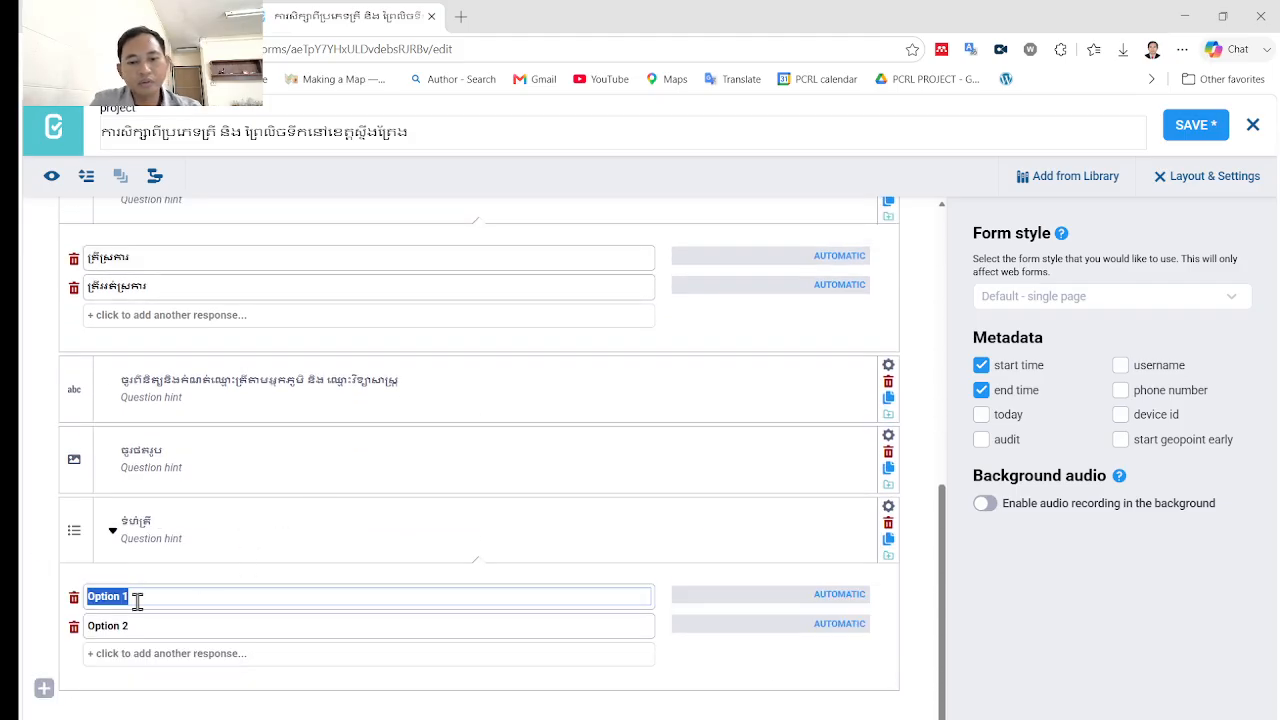
Step: Label the first choice of the ទំហំត្រី question ត្រីតូចជាង១០សម
type("ត្រ")
type("ធ")
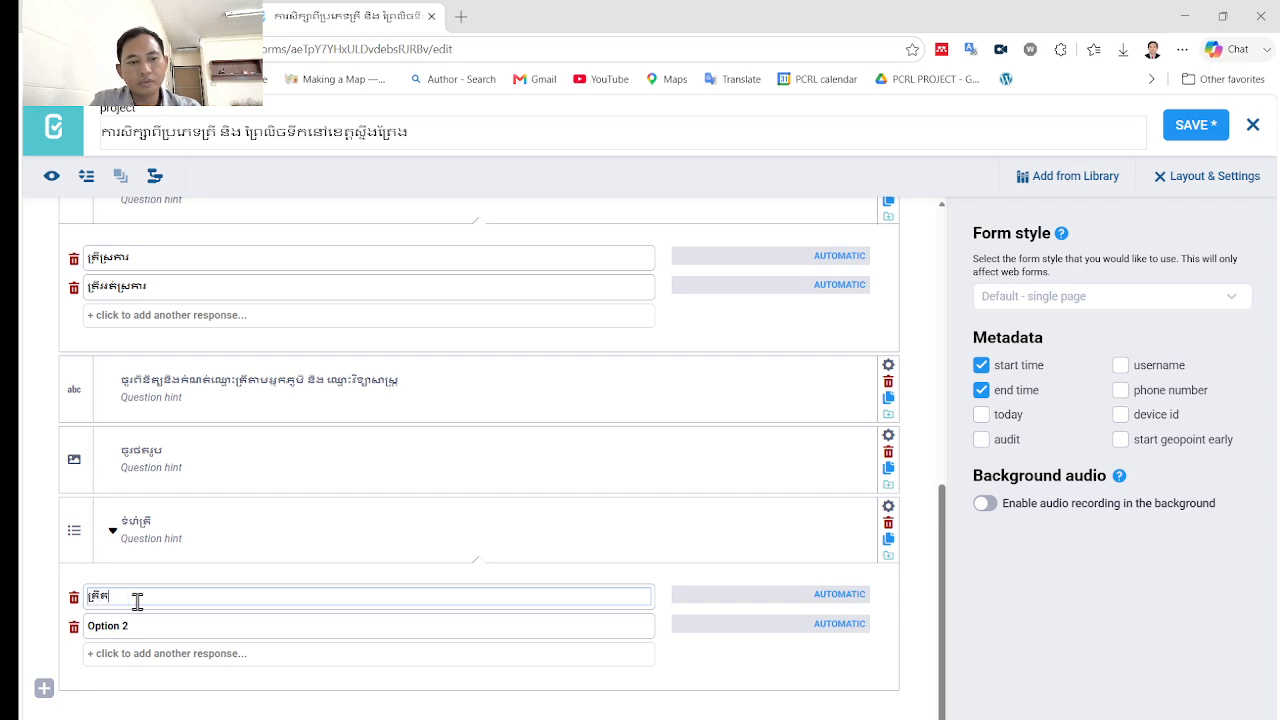
type("ូចជាង")
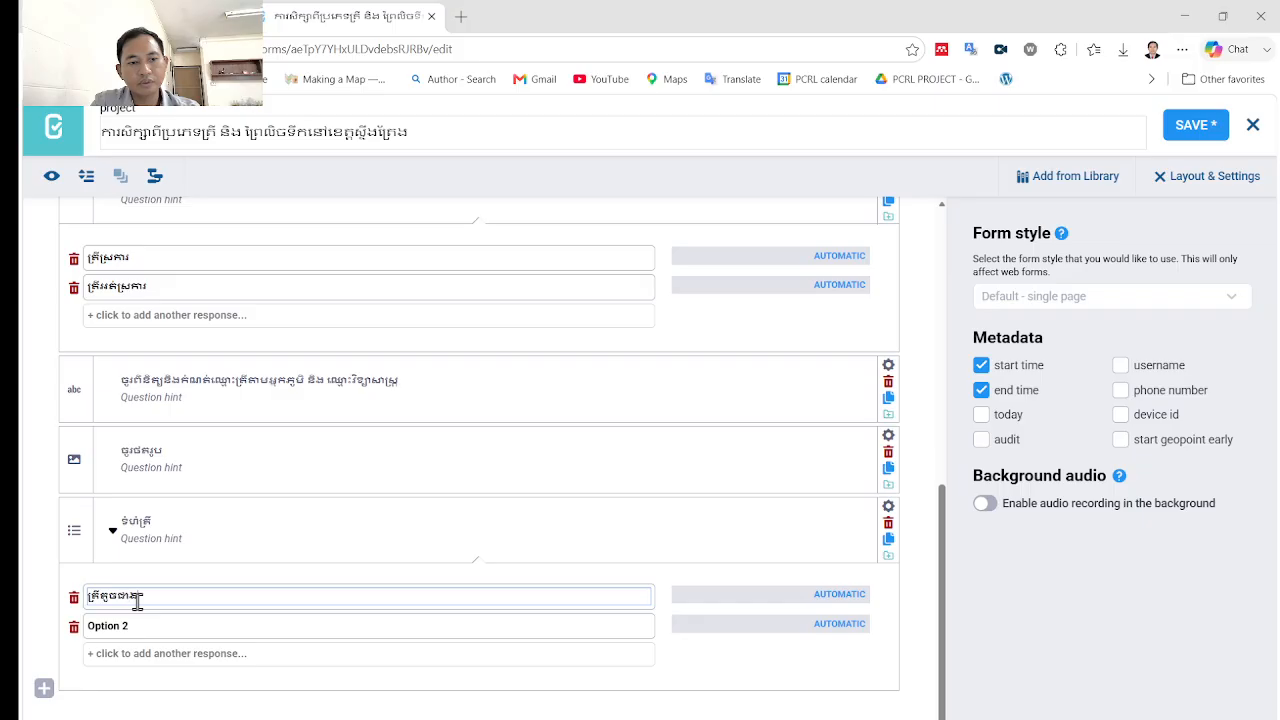
type("១០សម")
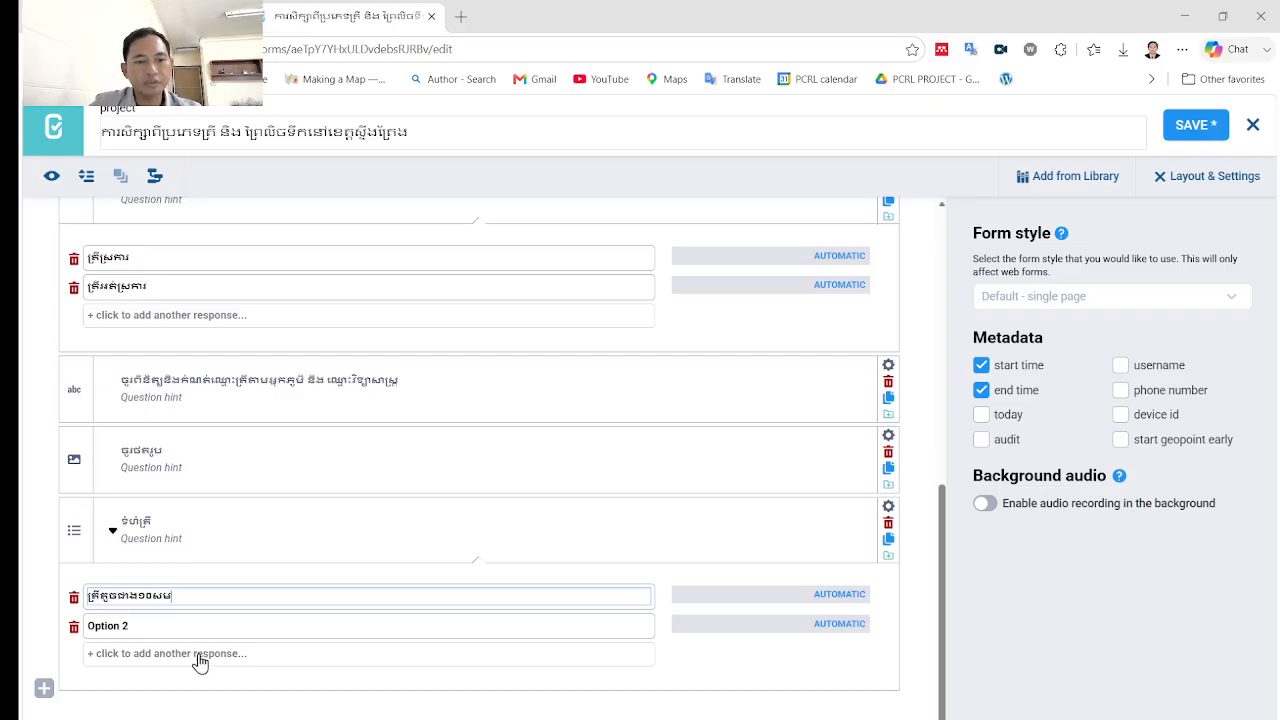
Step: Replace the second choice's text in the ទំហំត្រី question with ត្រីធំជាង១០សម
left_click(175, 625)
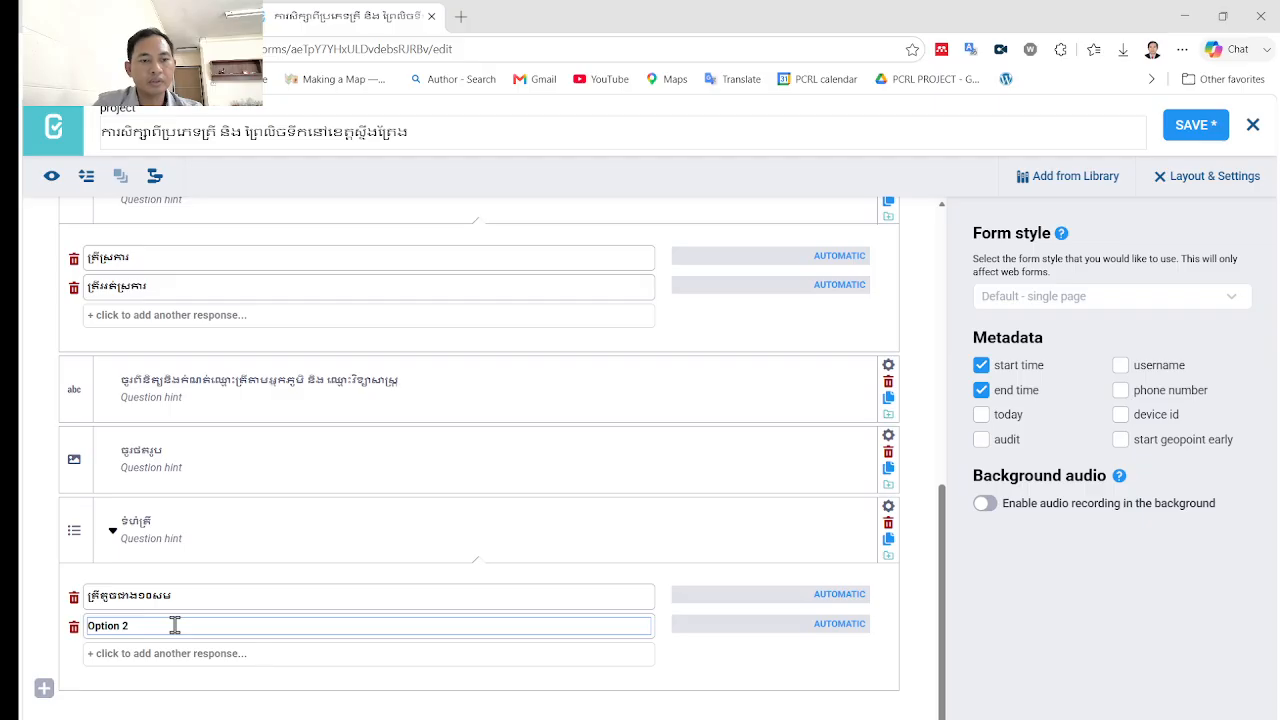
key("BackSpace")
key("BackSpace")
key("BackSpace")
key("BackSpace")
key("BackSpace")
key("BackSpace")
key("BackSpace")
type("ត្រី")
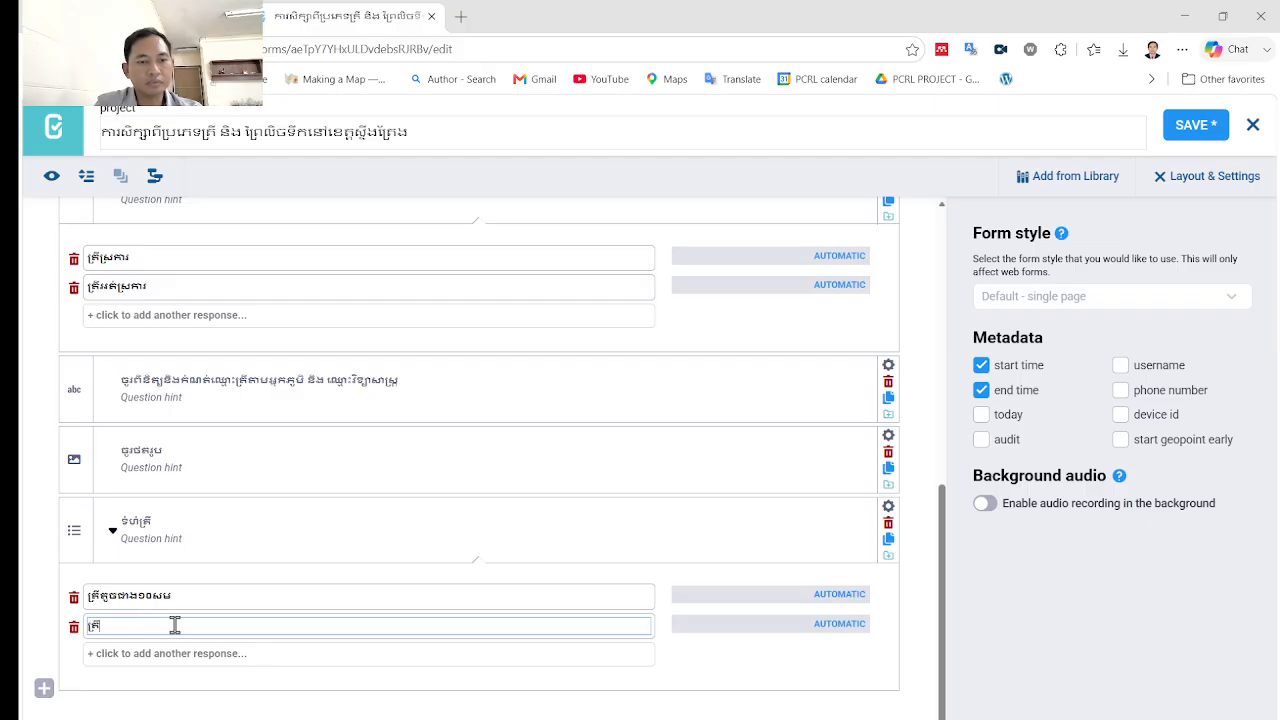
type("ធ")
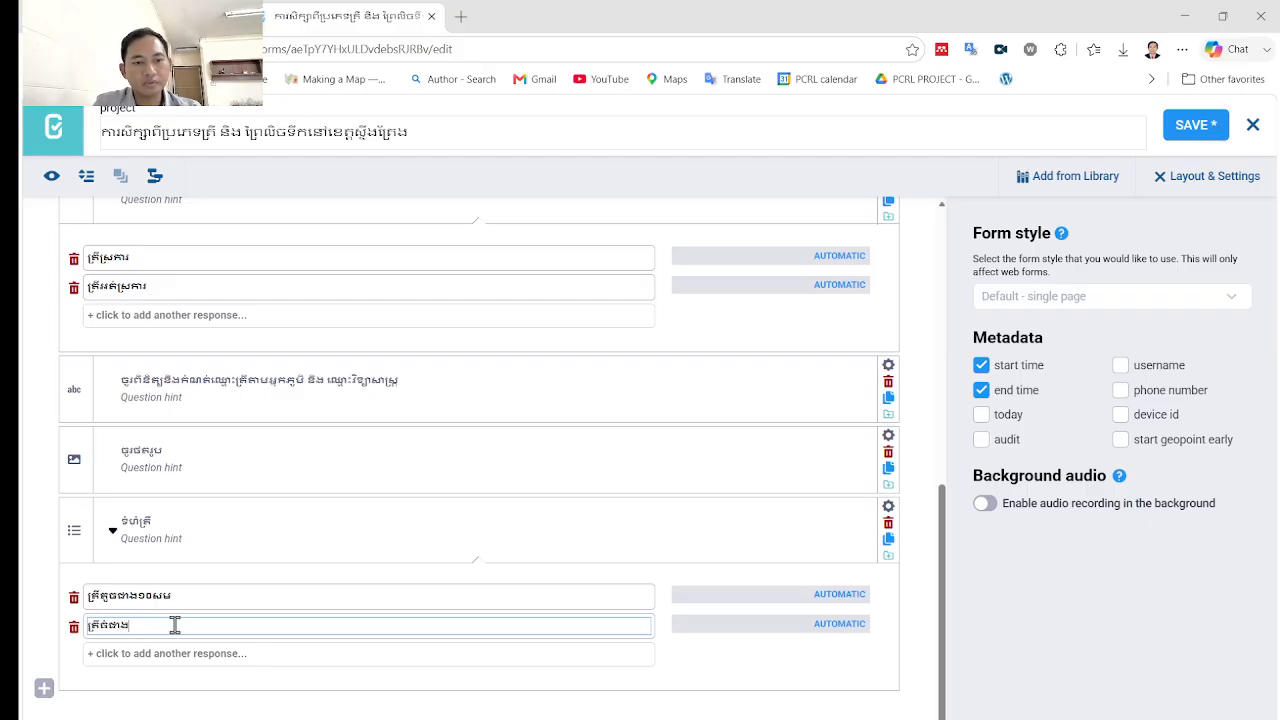
type("ំធាង១០សម")
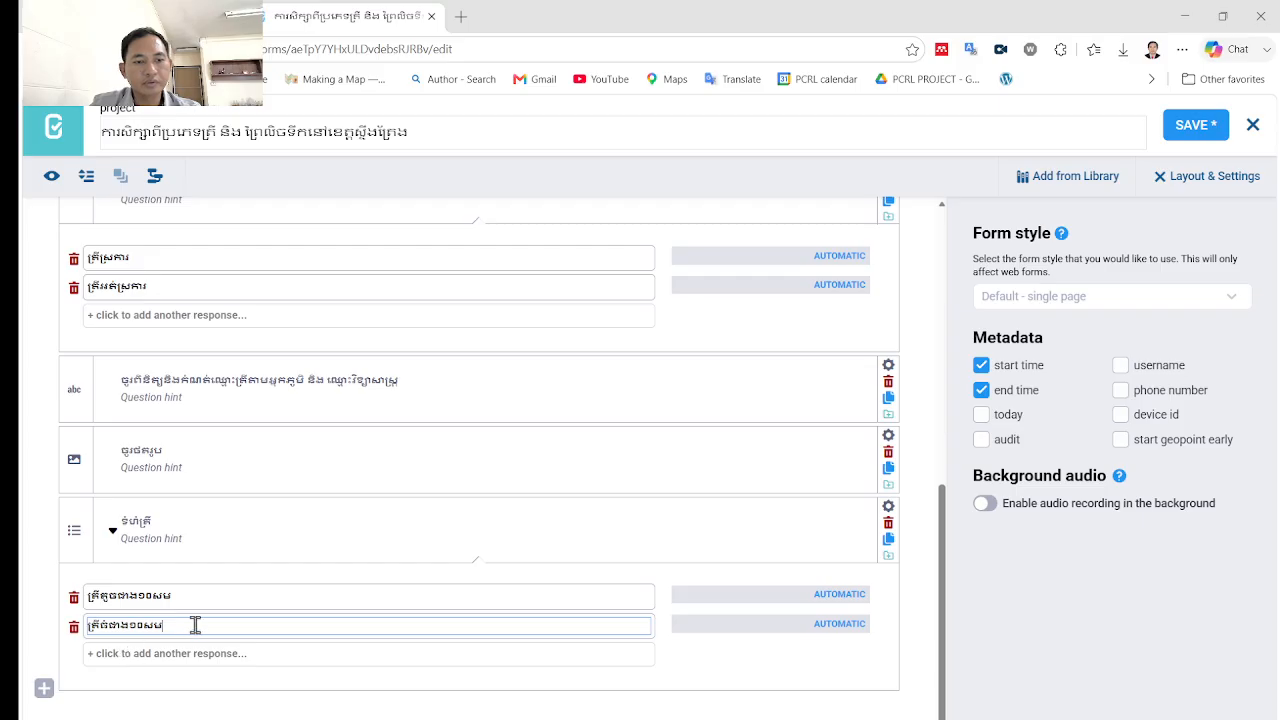
Step: Change the second choice of the ទំហំត្រី question to ត្រីមានទំហំពី១០សម ទៅ ៣០សម
left_click(130, 621)
key("BackSpace")
key("BackSpace")
key("BackSpace")
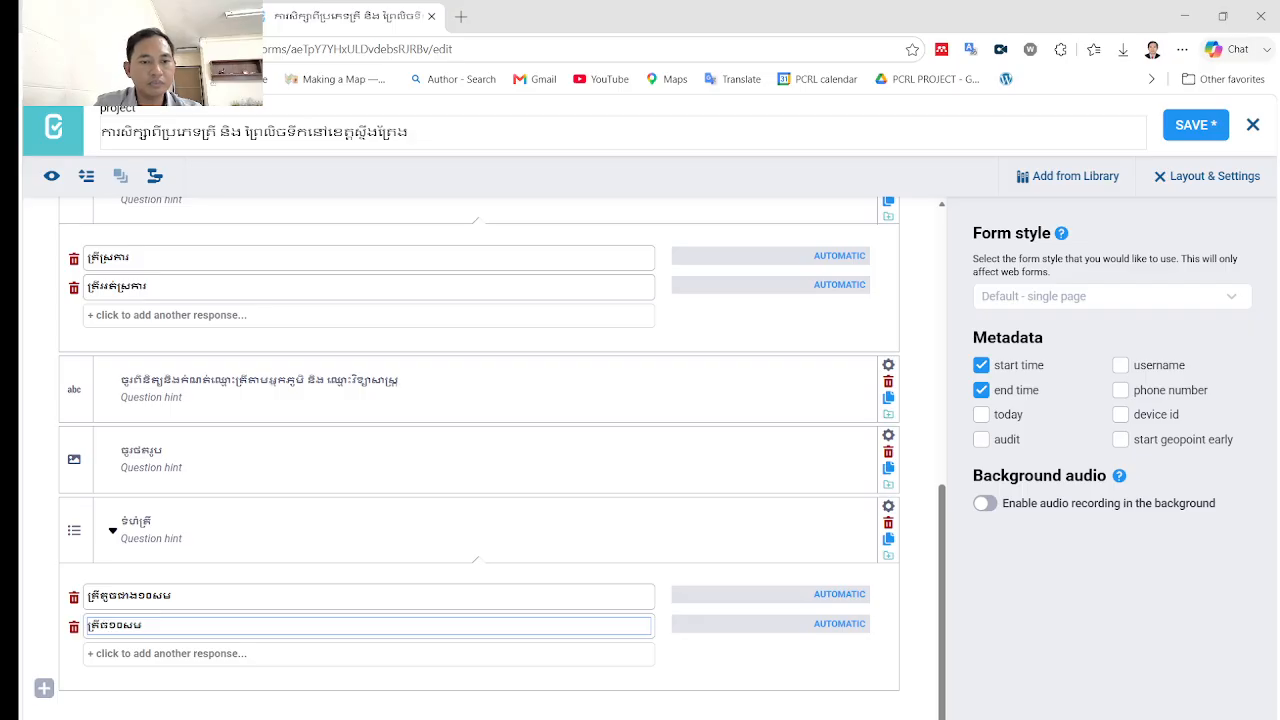
key("BackSpace")
key("BackSpace")
type("មានទំហំ")
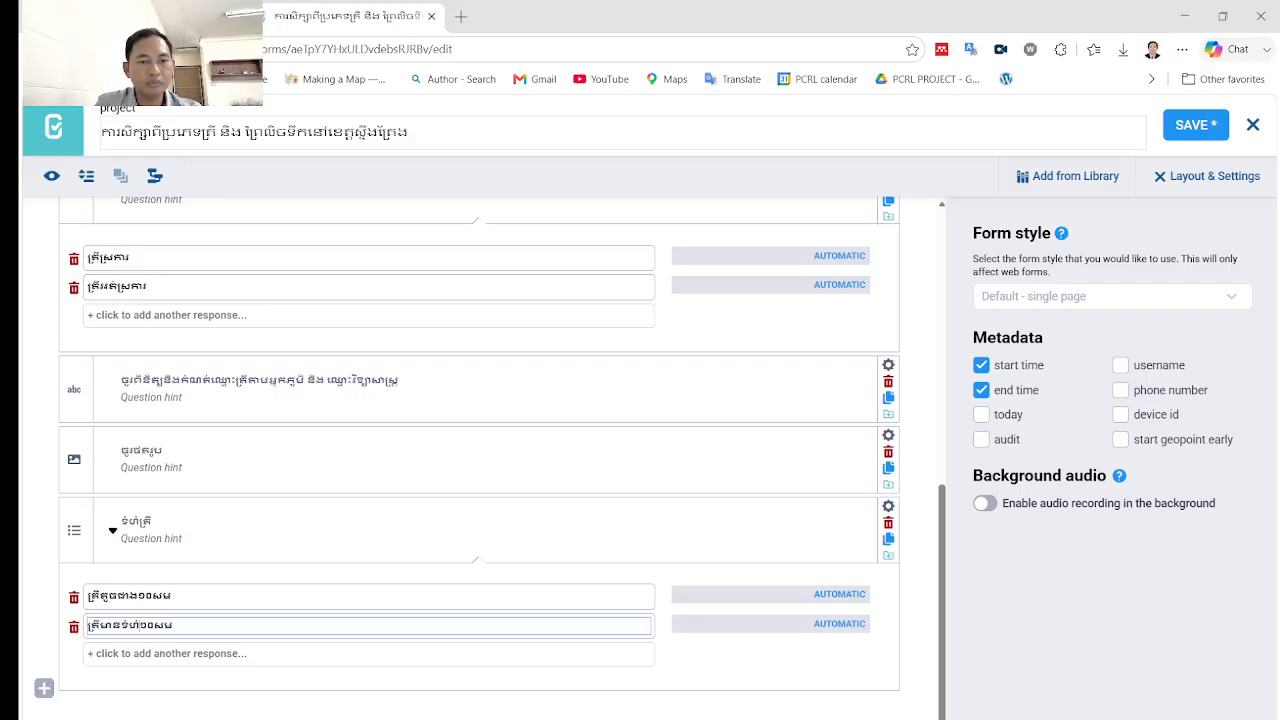
type("ពី")
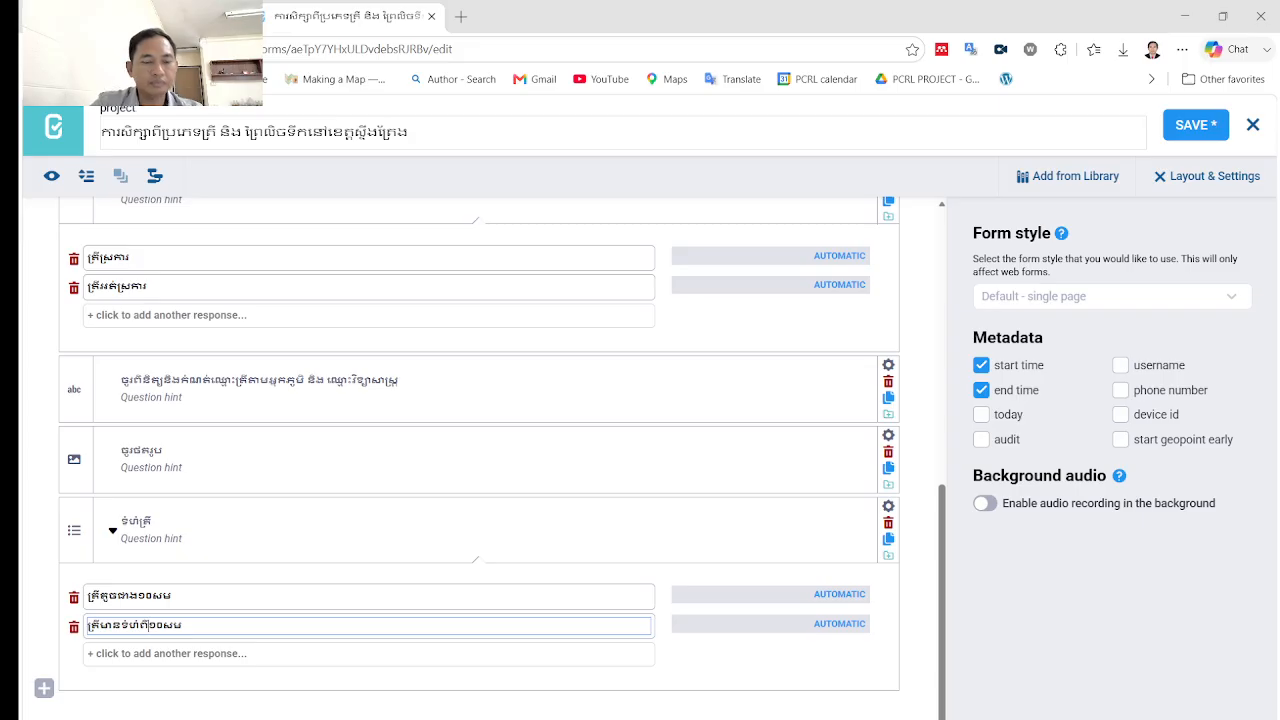
left_click(226, 625)
type("ទ")
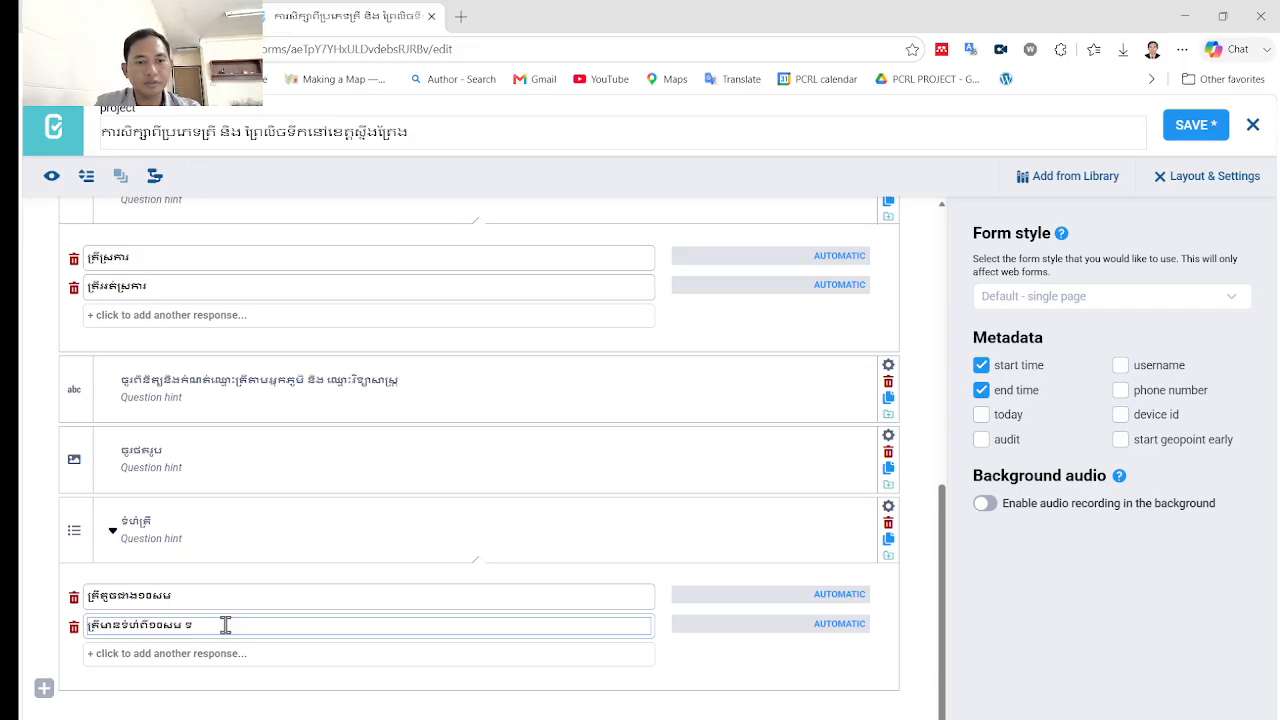
type("ៅ ៣០សង់ទីម")
Step: Add a third choice to the ទំហំត្រី question labelled ត្រីមានទំហំធំជាង ៣០សម
left_click(92, 654)
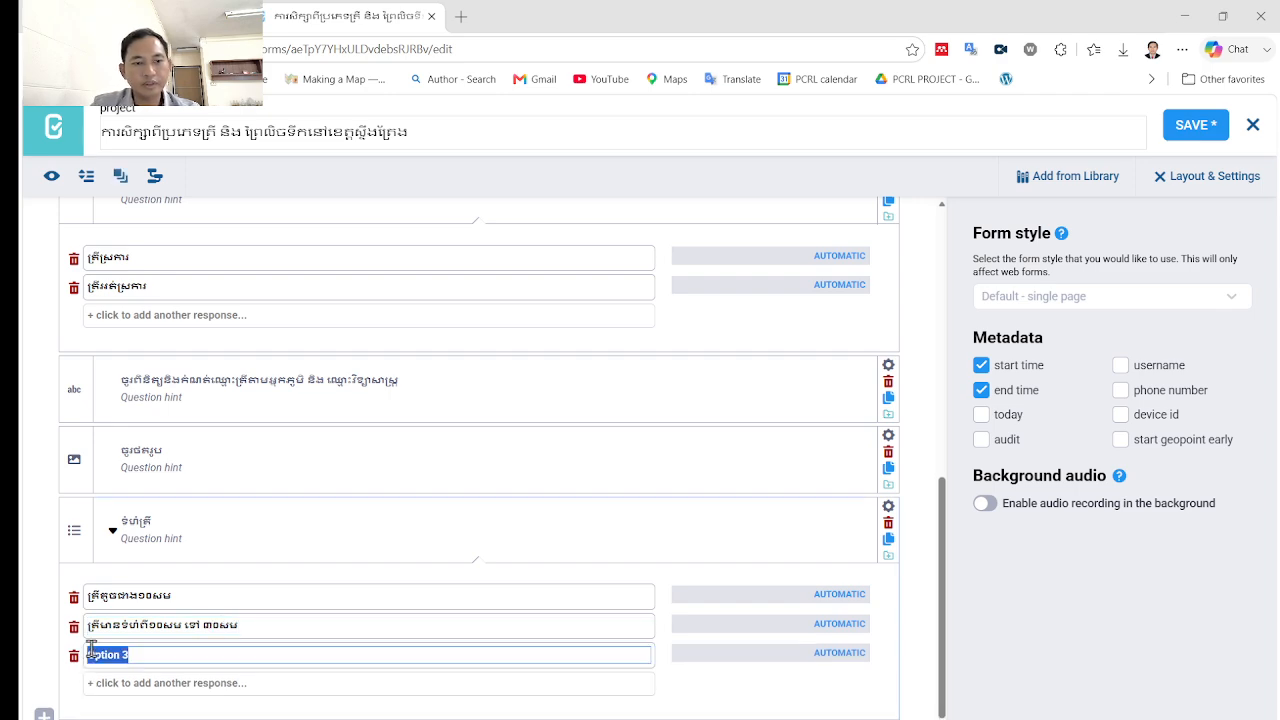
type("ត្រី")
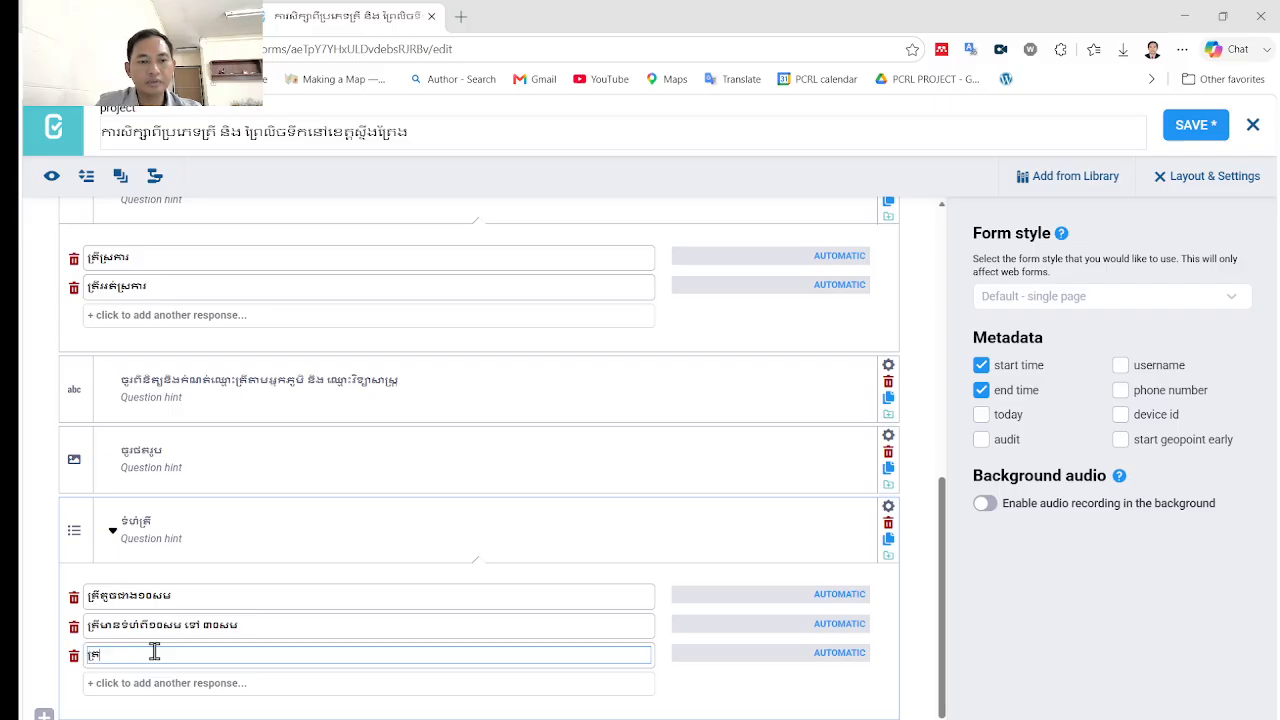
type("មានទំហំ")
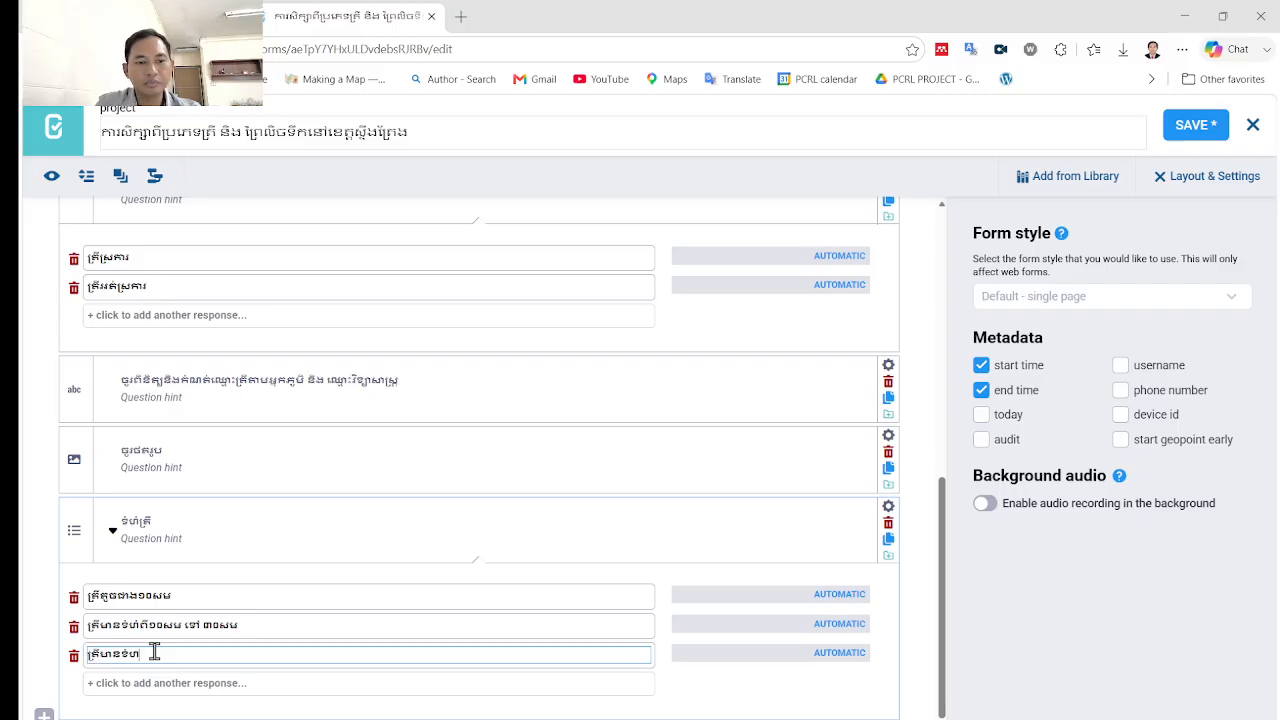
type("ពី")
key("BackSpace")
type("ច")
type("្រើន")
type(" ៣០សម")
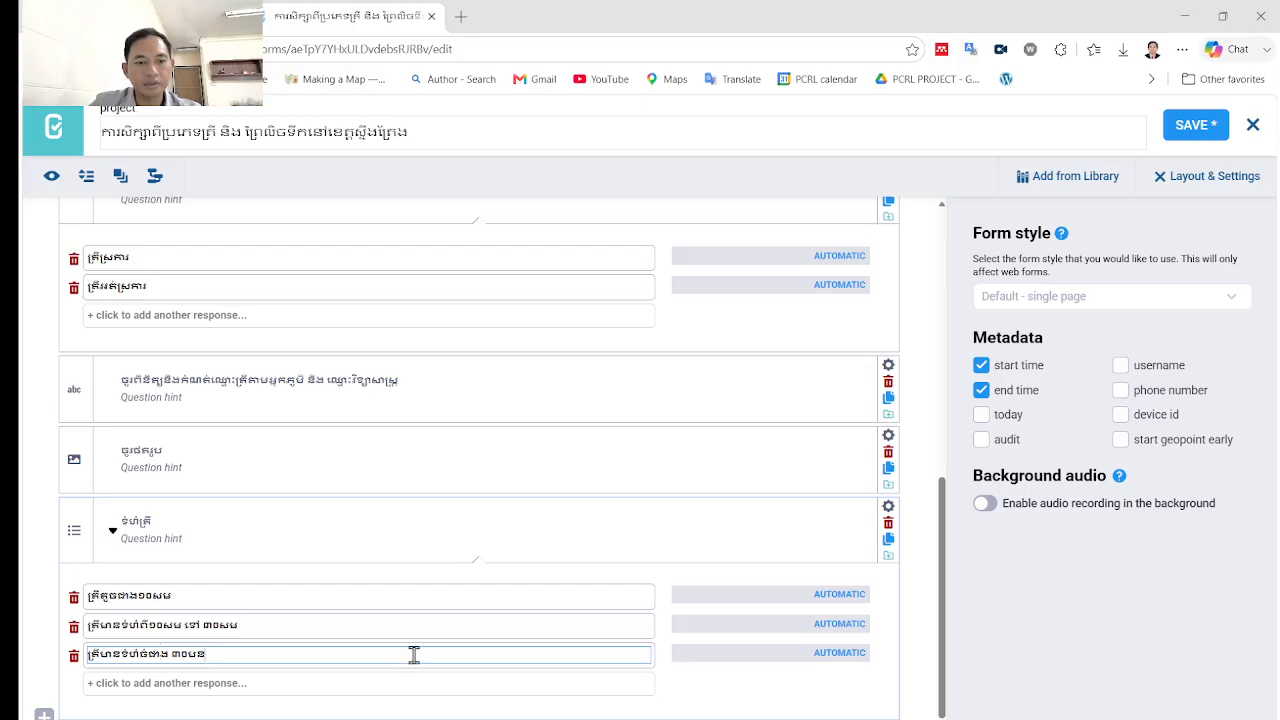
type("ម")
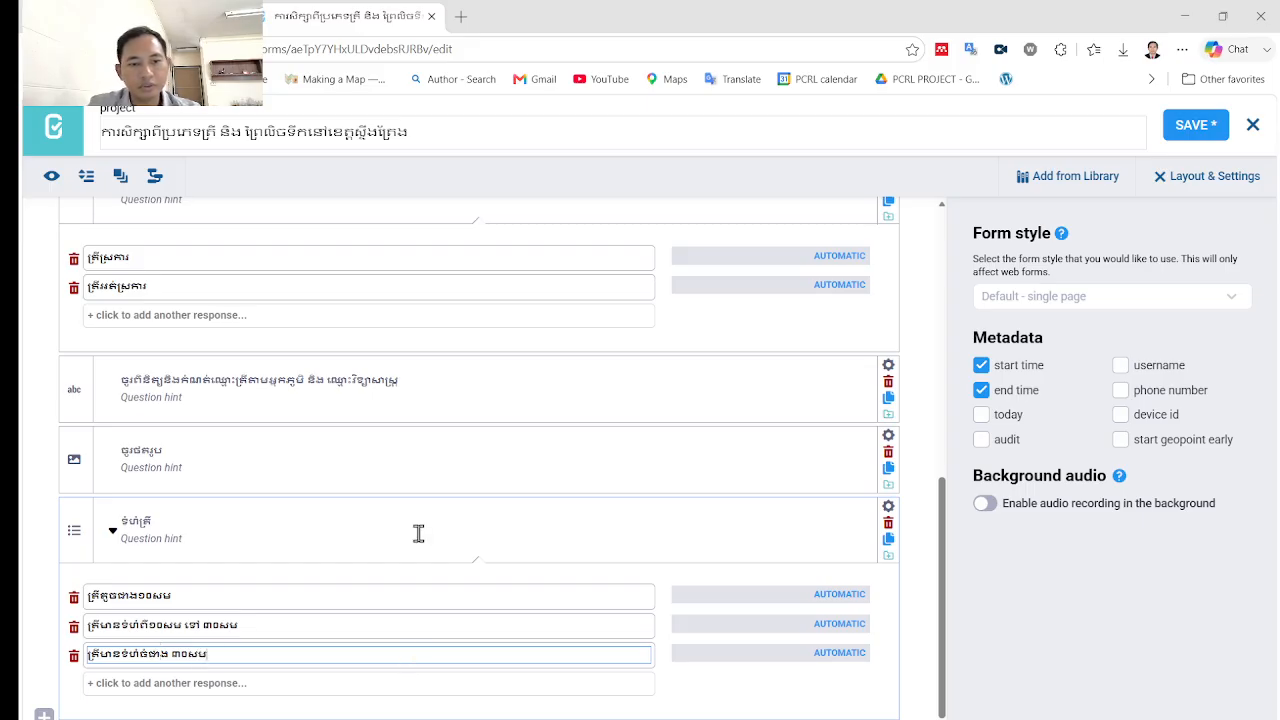
Step: Add an Audio question at the end of the form, below the ទំហំត្រី question
scroll(417, 531, "down", 1)
left_click(43, 690)
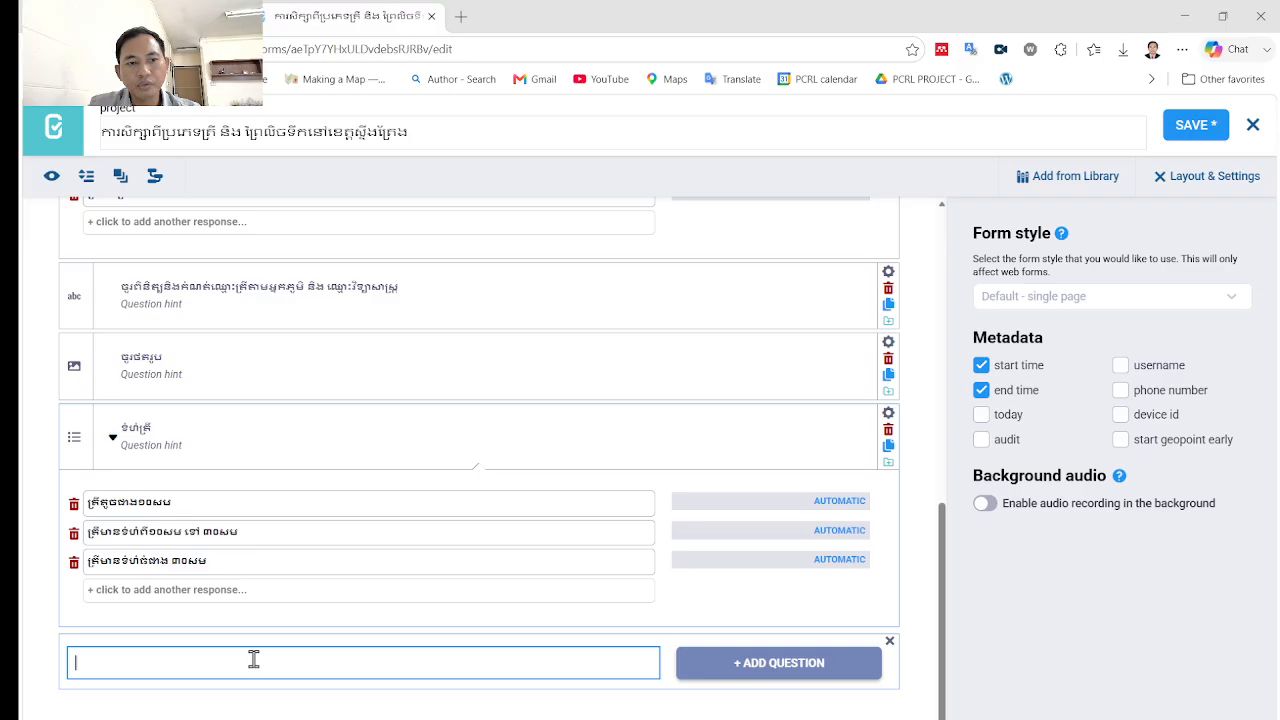
left_click(757, 679)
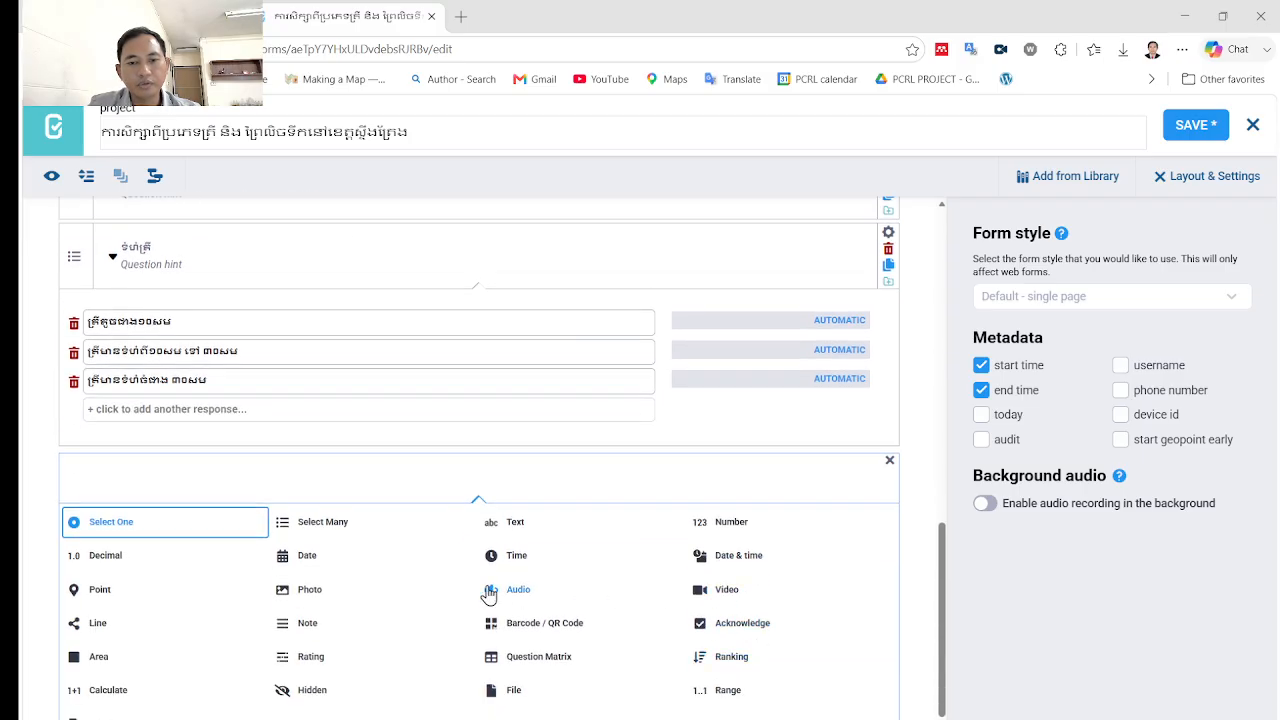
left_click(489, 592)
Step: Replace the Audio question's default label with ចូរថតសំលេងរៀបរាប់ពីទិដ្ឋភាពជាក់ស្តែងពីស្ថានភាពត្រី
left_click(167, 647)
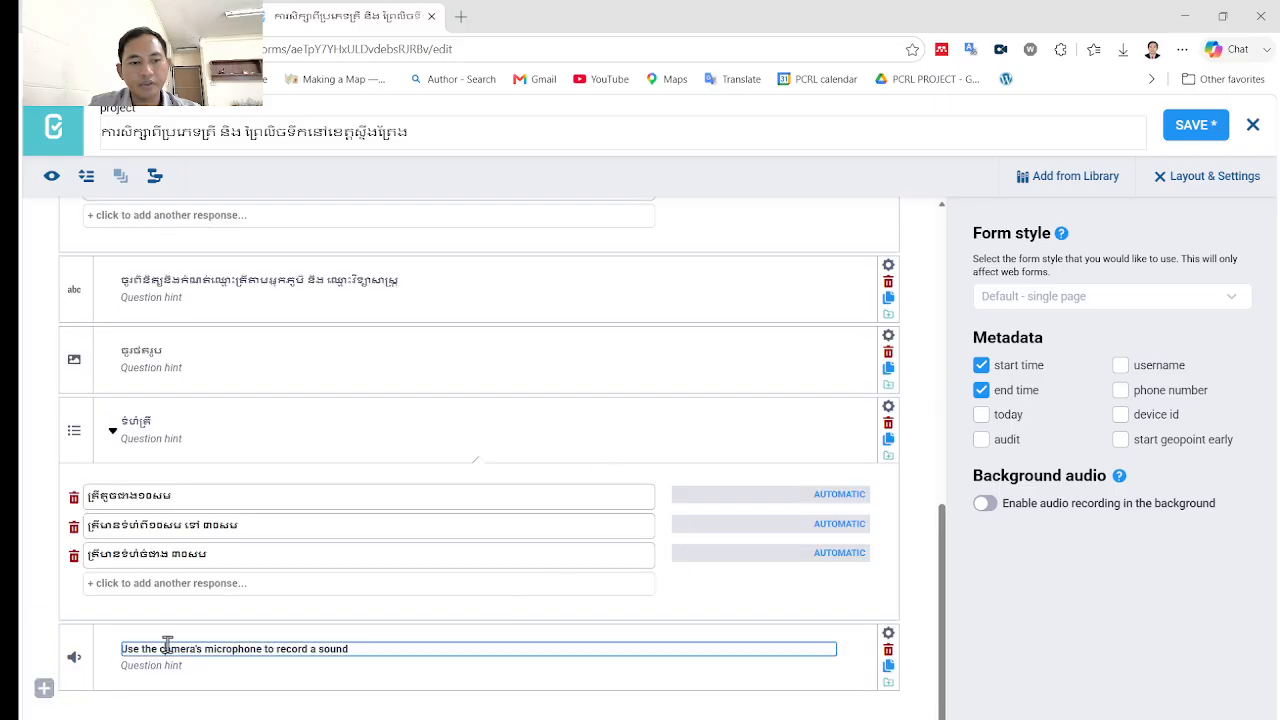
left_click_drag(428, 648, 92, 642)
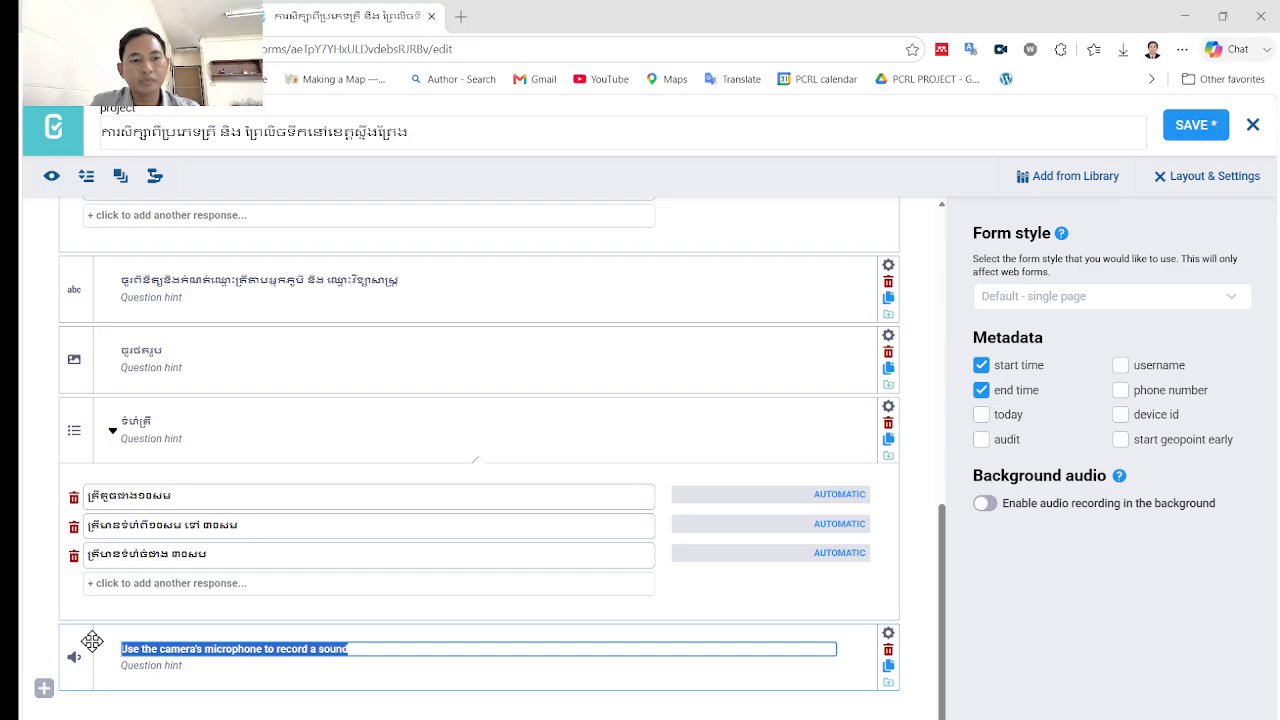
type("ចូ")
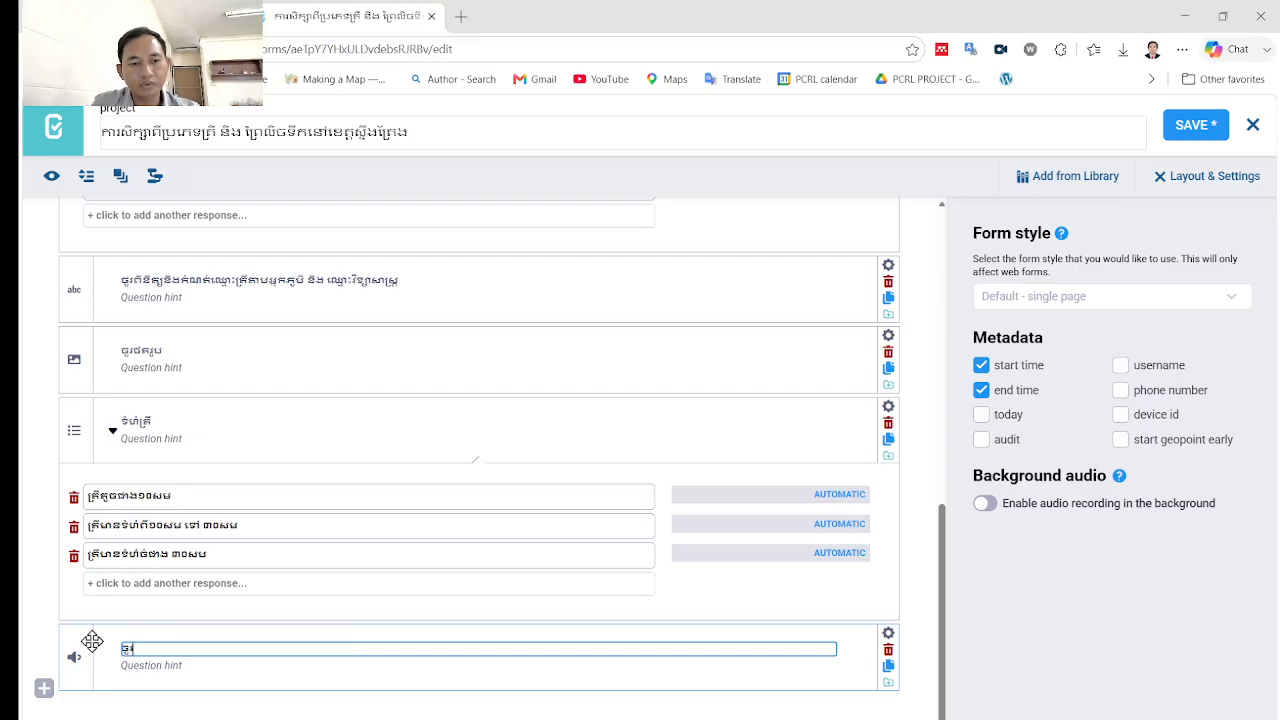
type("រថតសំលេង")
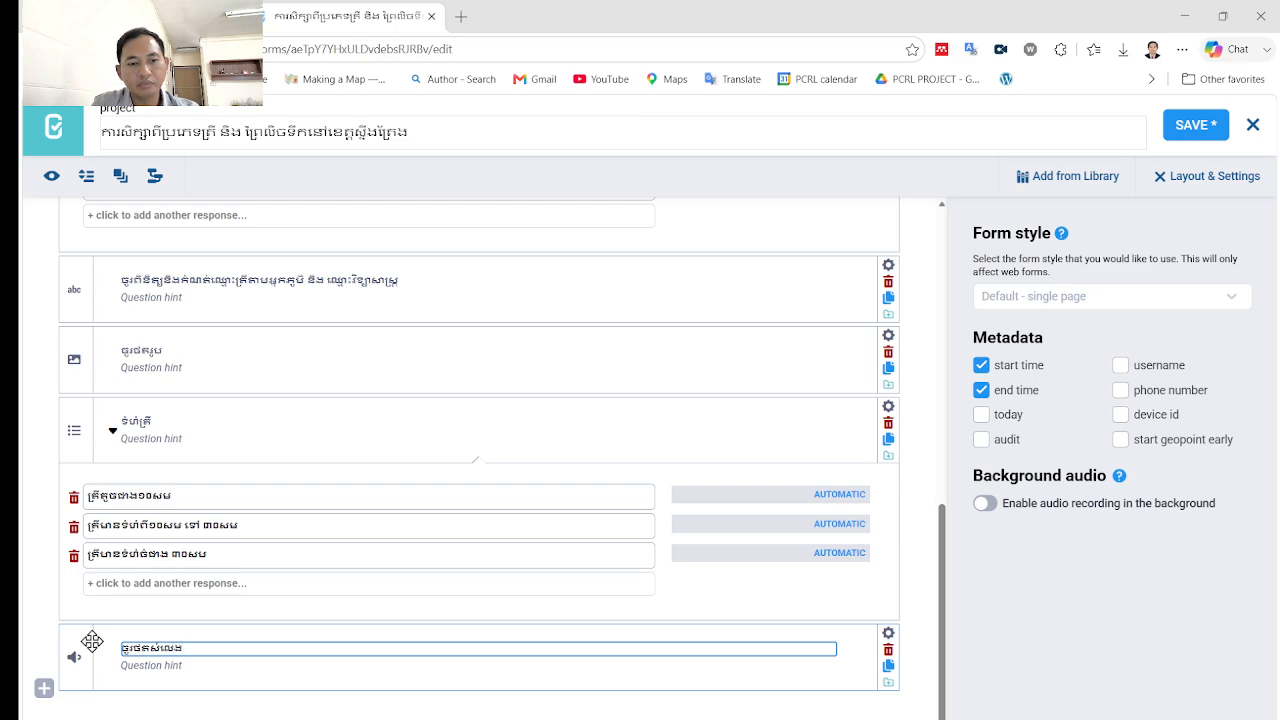
type("របៀប")
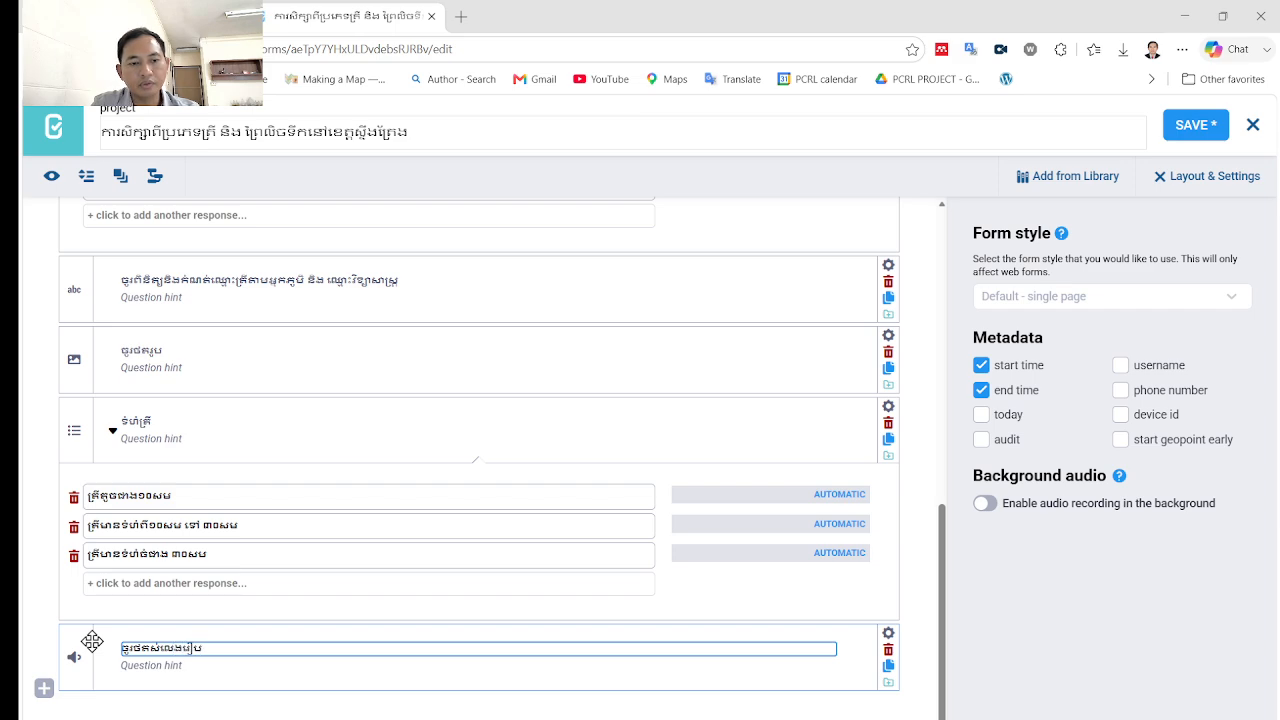
type("រាប")
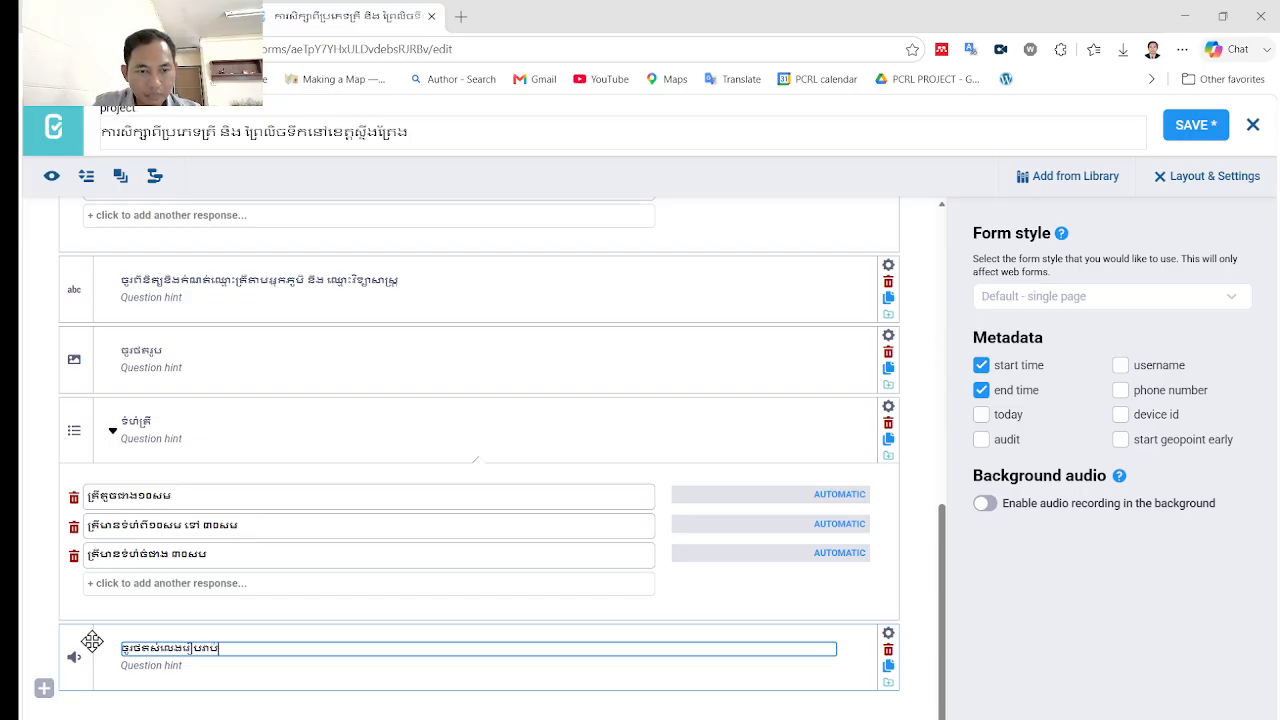
type("់ពី")
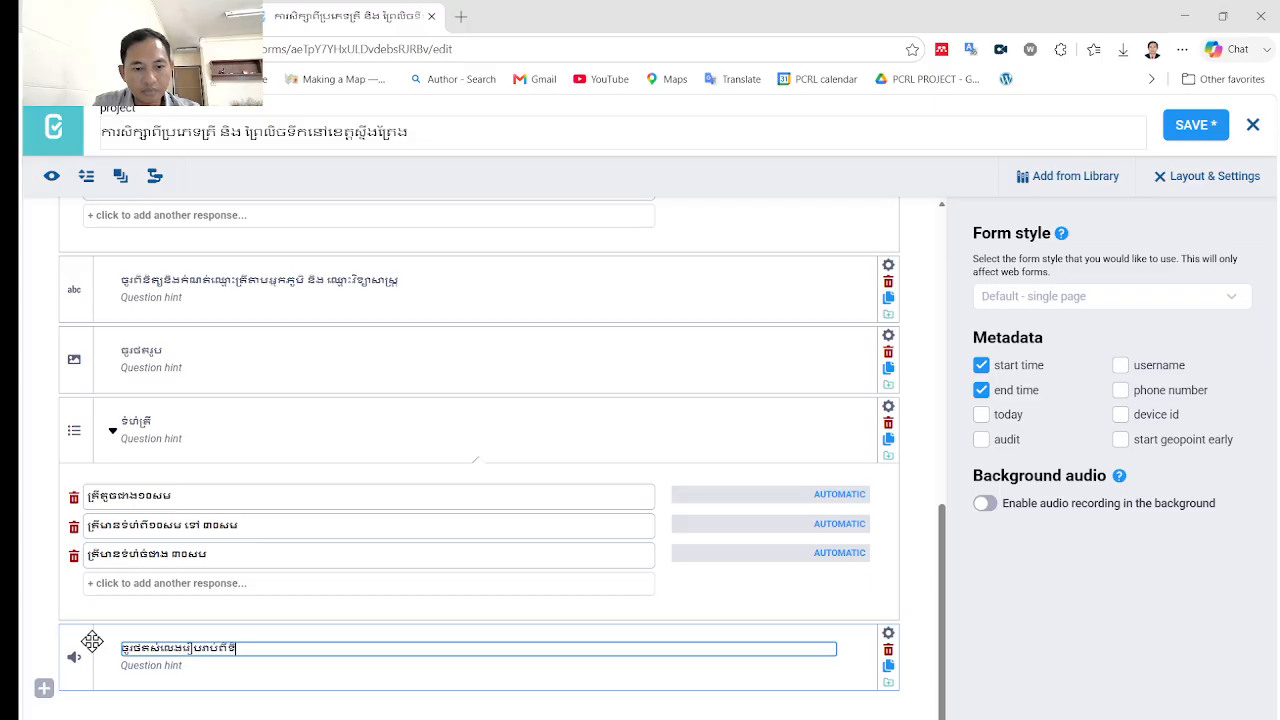
type("ួភាពចា")
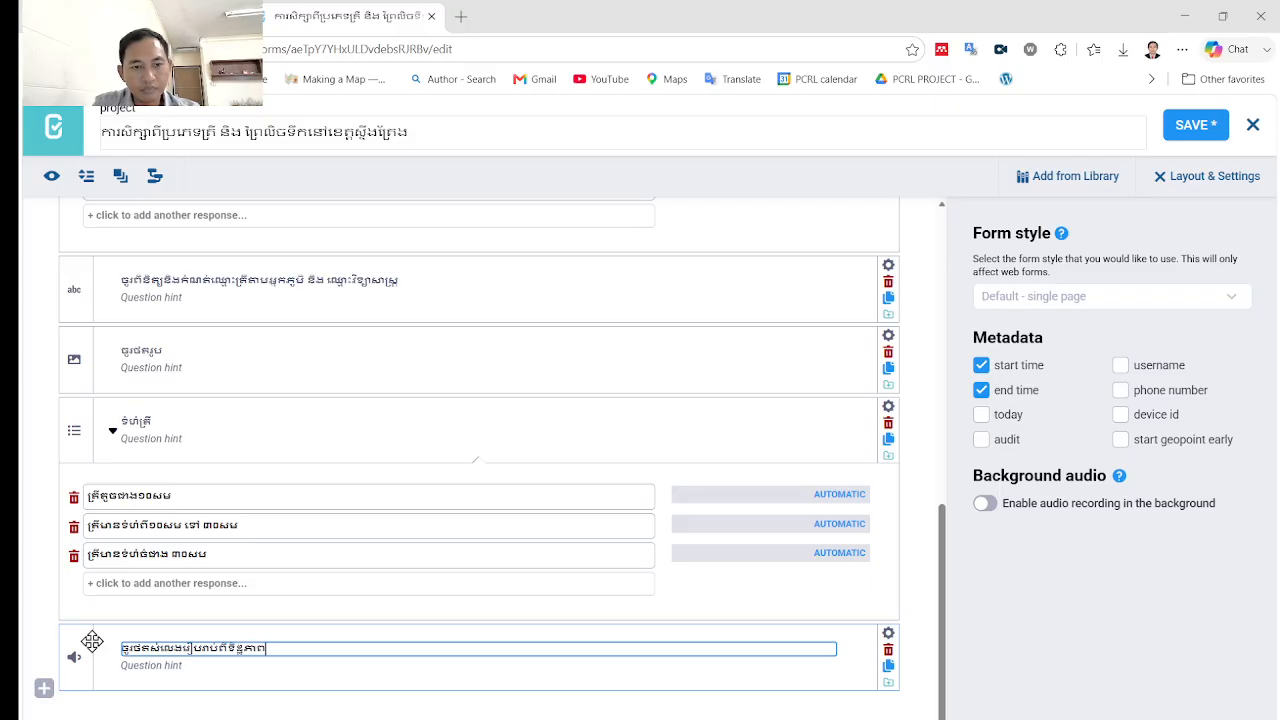
type("ក")
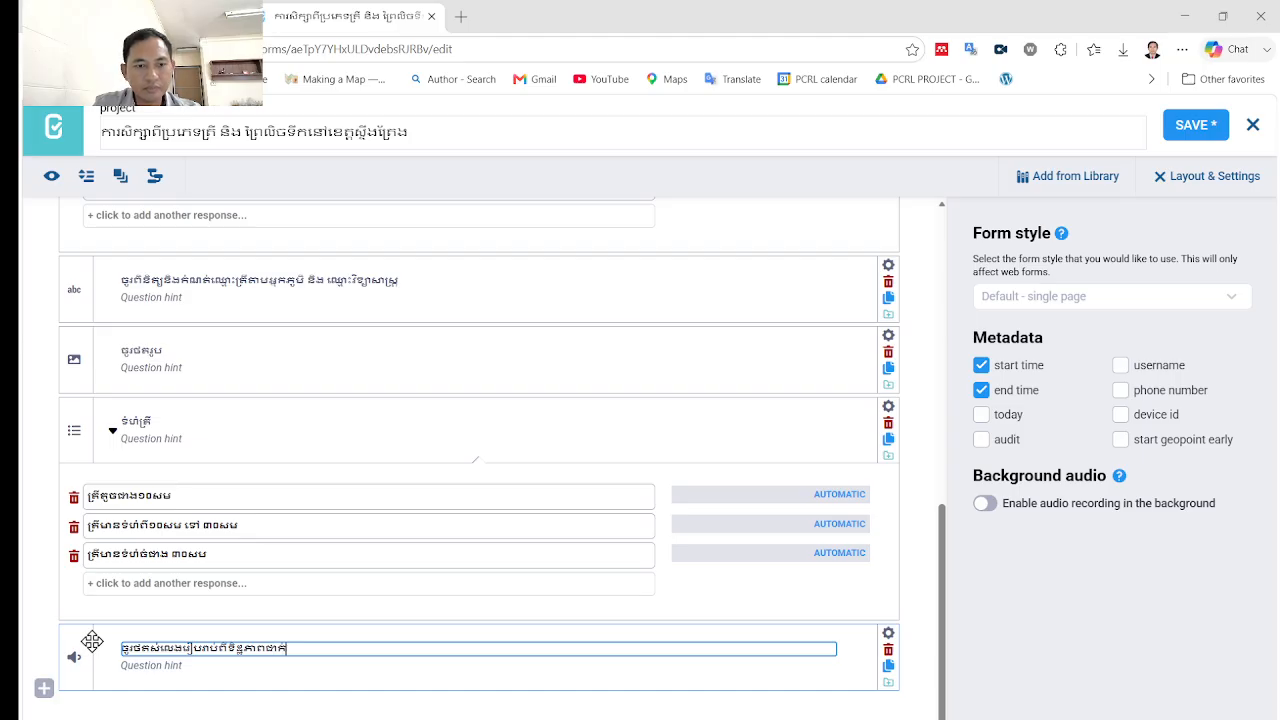
type("់ស្តែង")
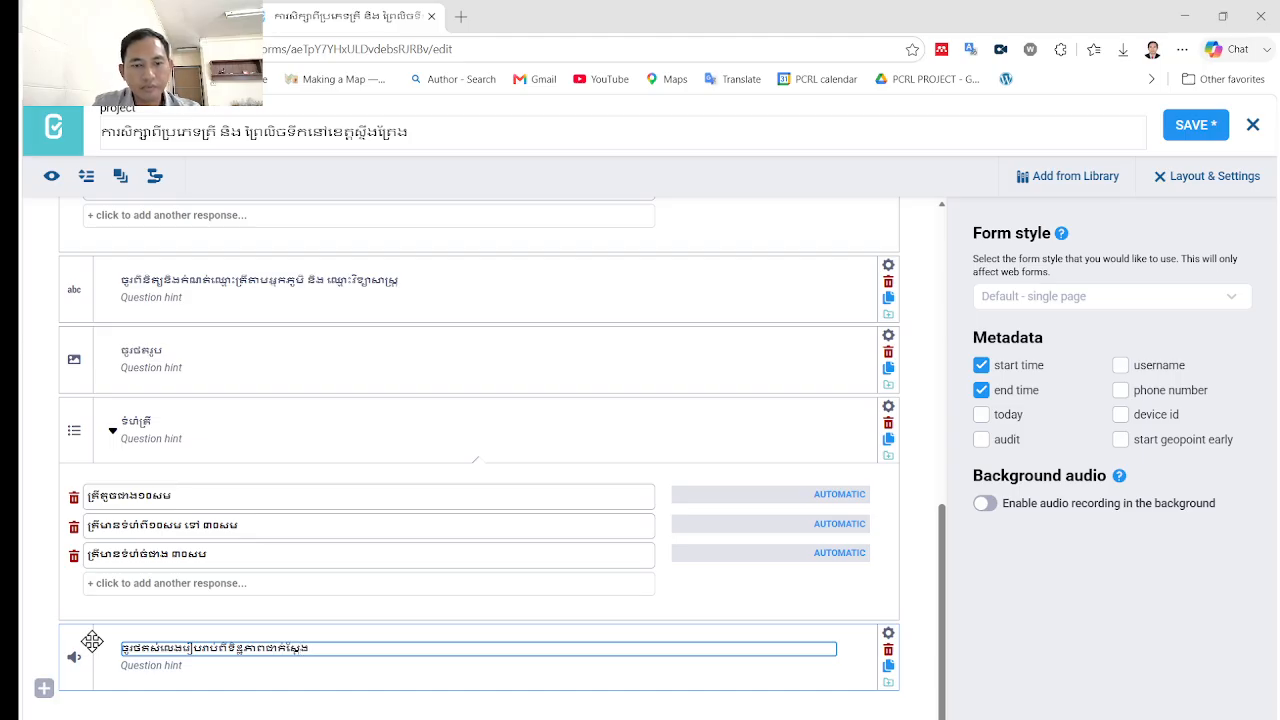
type("ពស្នភាពត្រី")
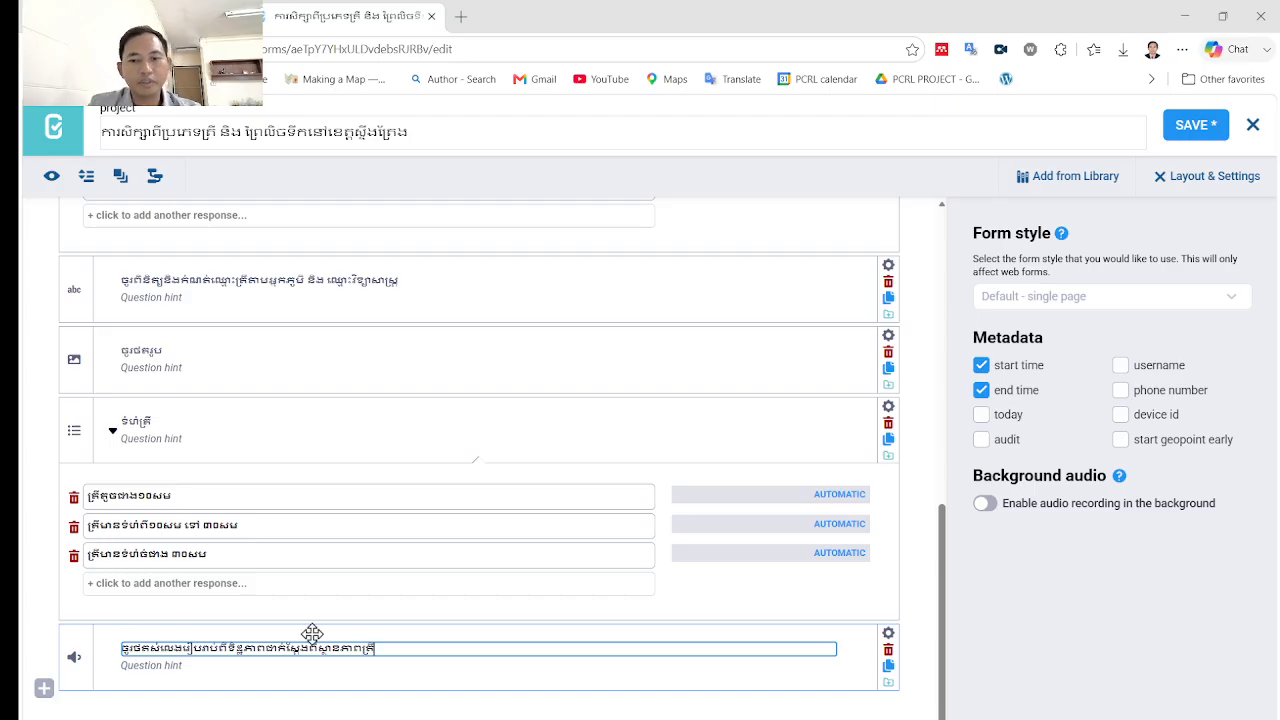
left_click(678, 612)
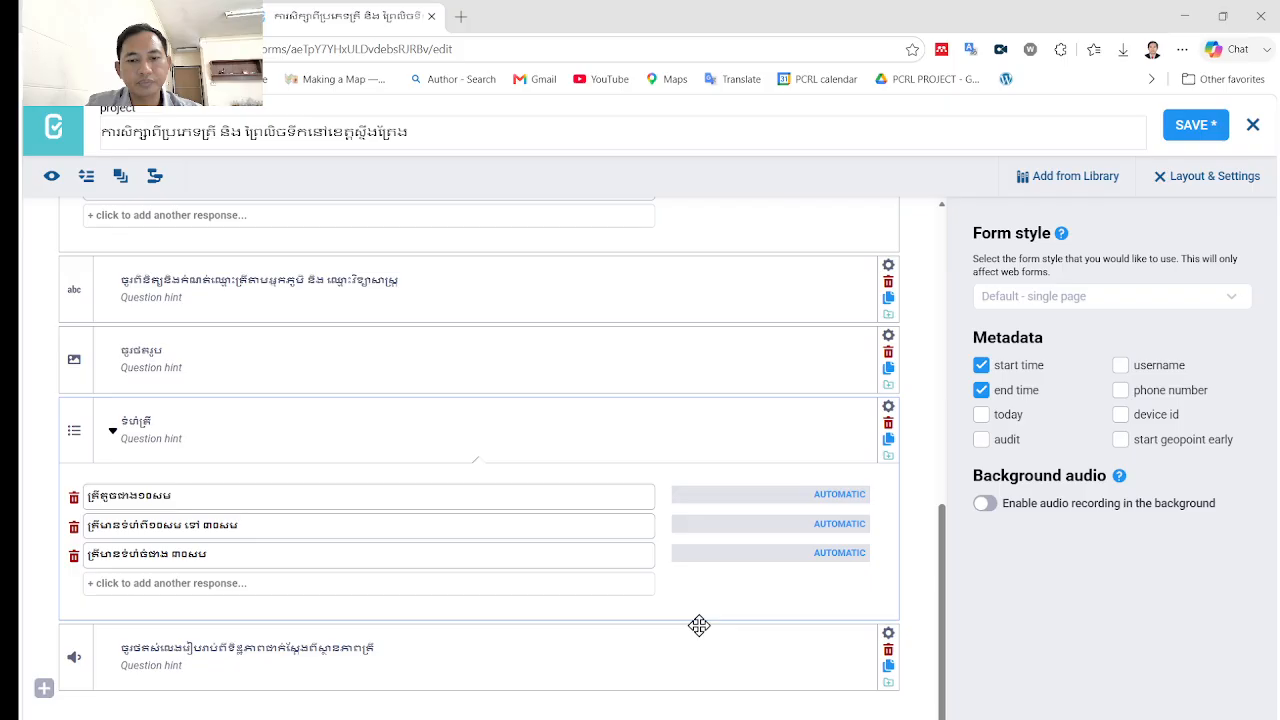
Step: Prefix the interview date question's label with "Q1: " and the interviewer name question's label with "Q2: "
scroll(287, 509, "up", 10)
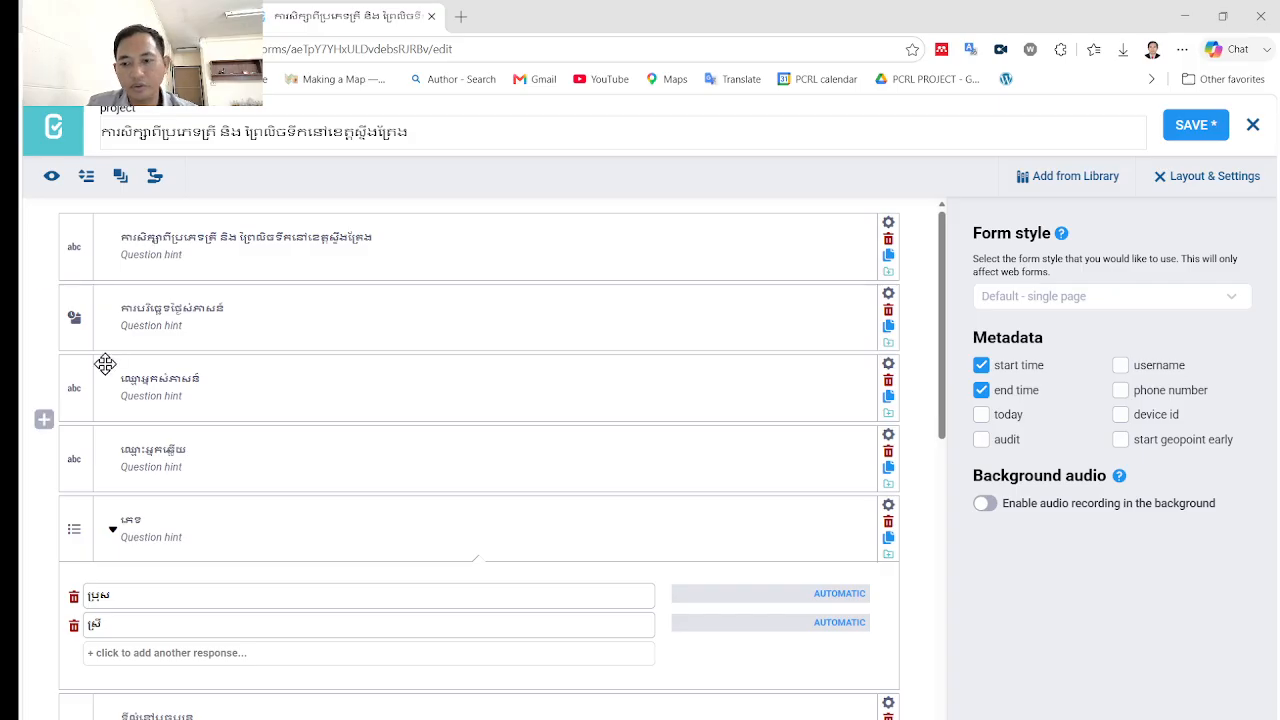
key("super+space")
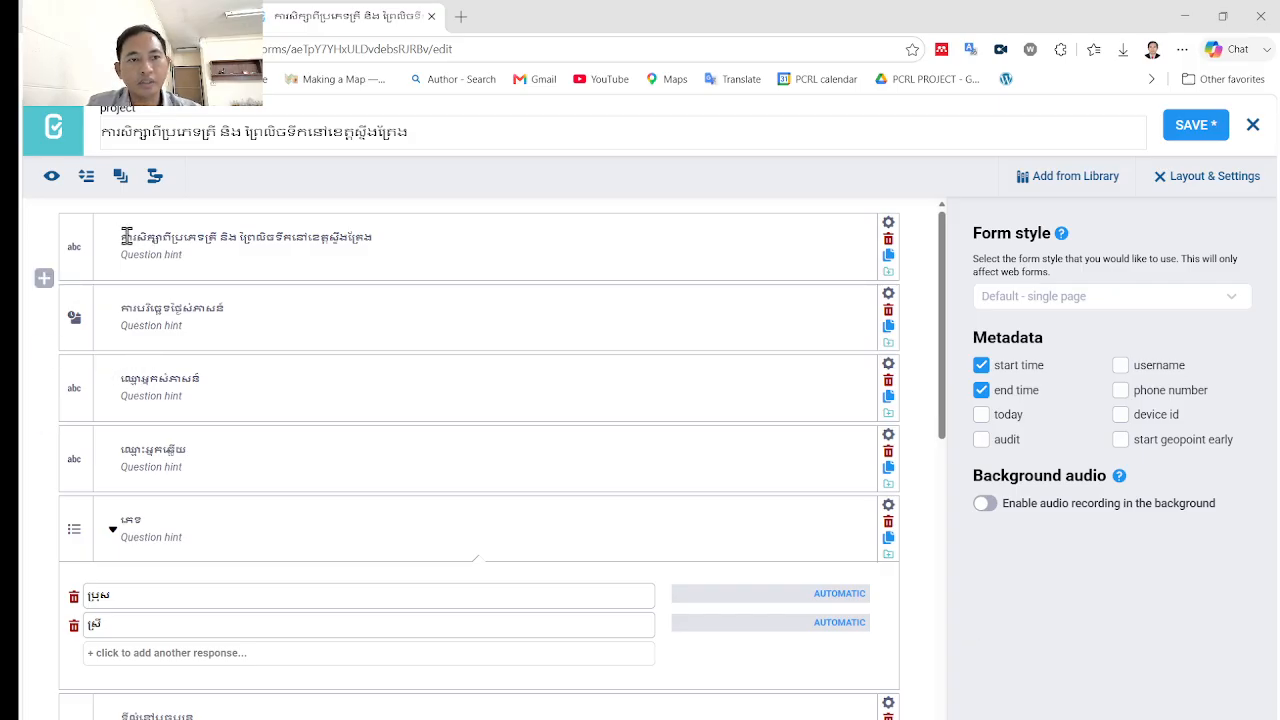
left_click(126, 236)
left_click(128, 303)
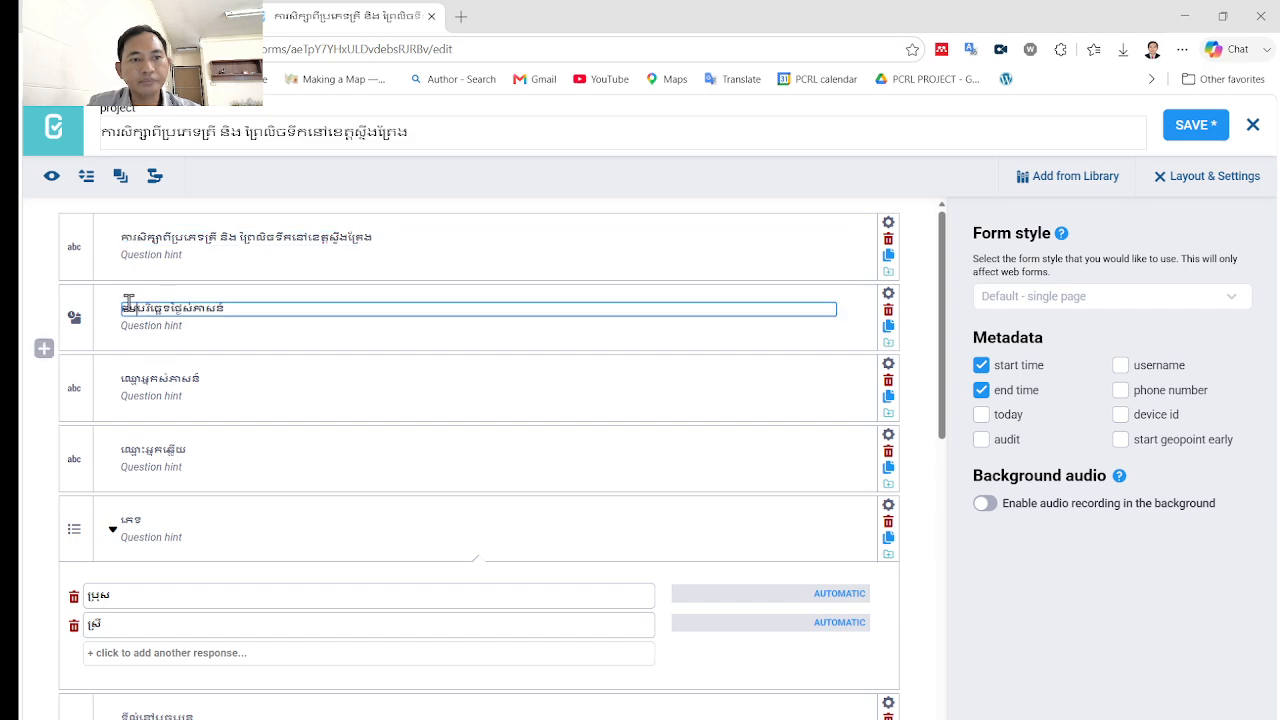
type("Q1:")
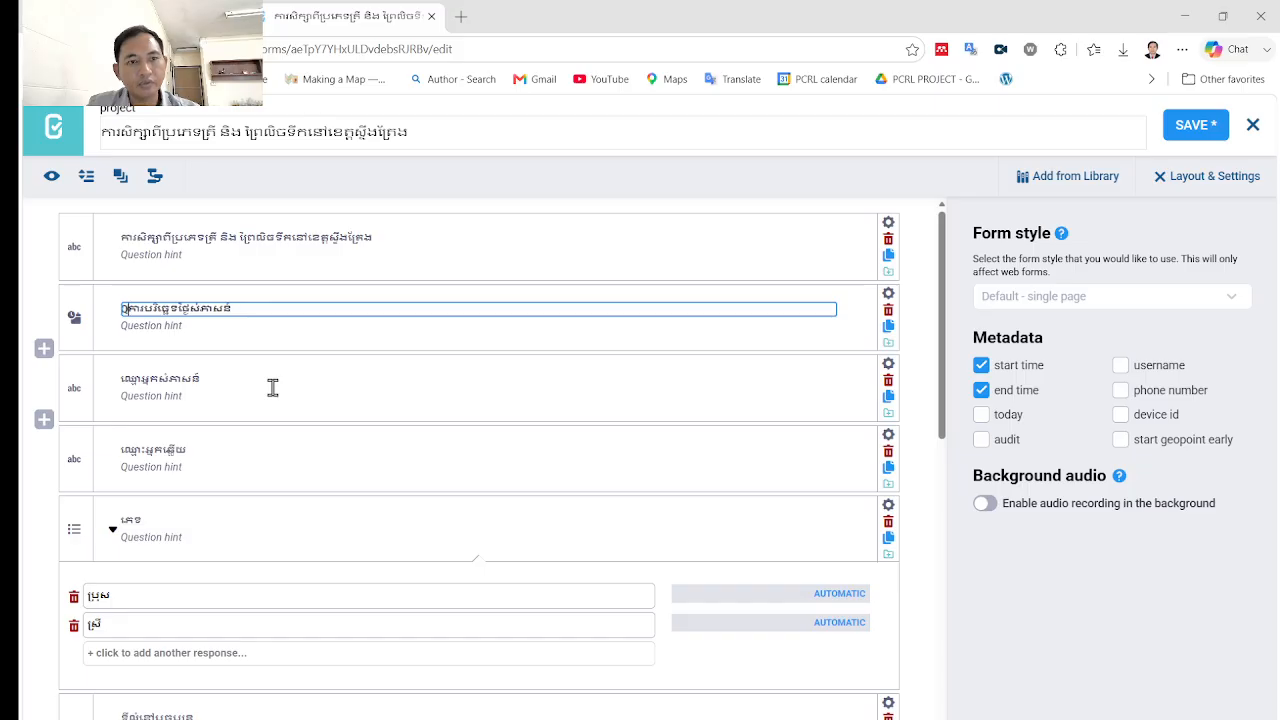
left_click(125, 378)
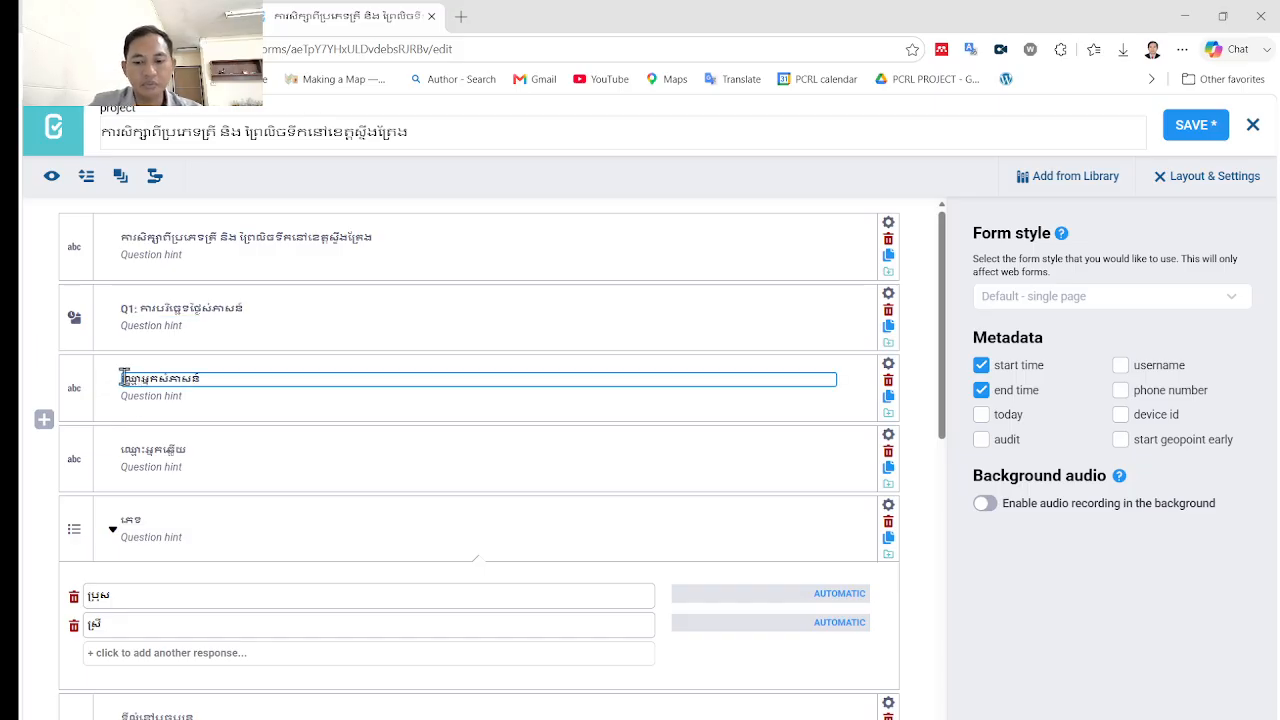
type("Q2:")
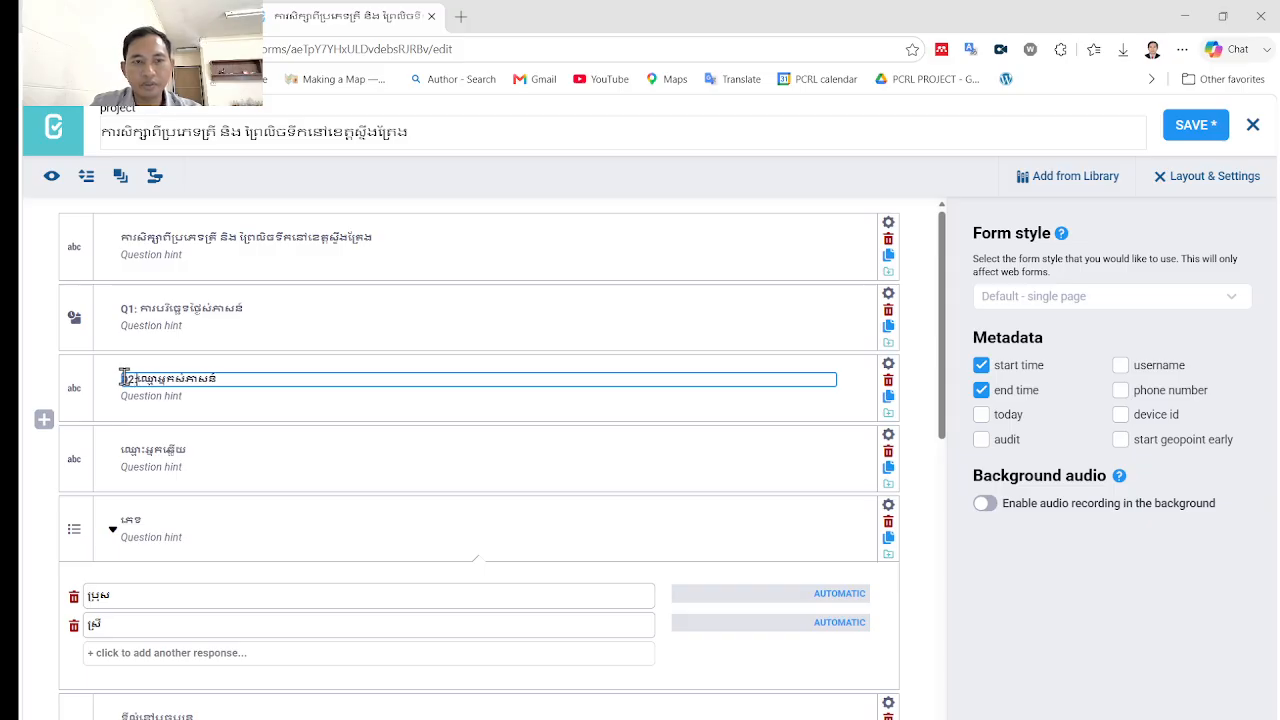
Step: Prefix the respondent name question's label with "Q3: " and the ភេទ question's label with "Q4: "
left_click(141, 449)
type("Q3:")
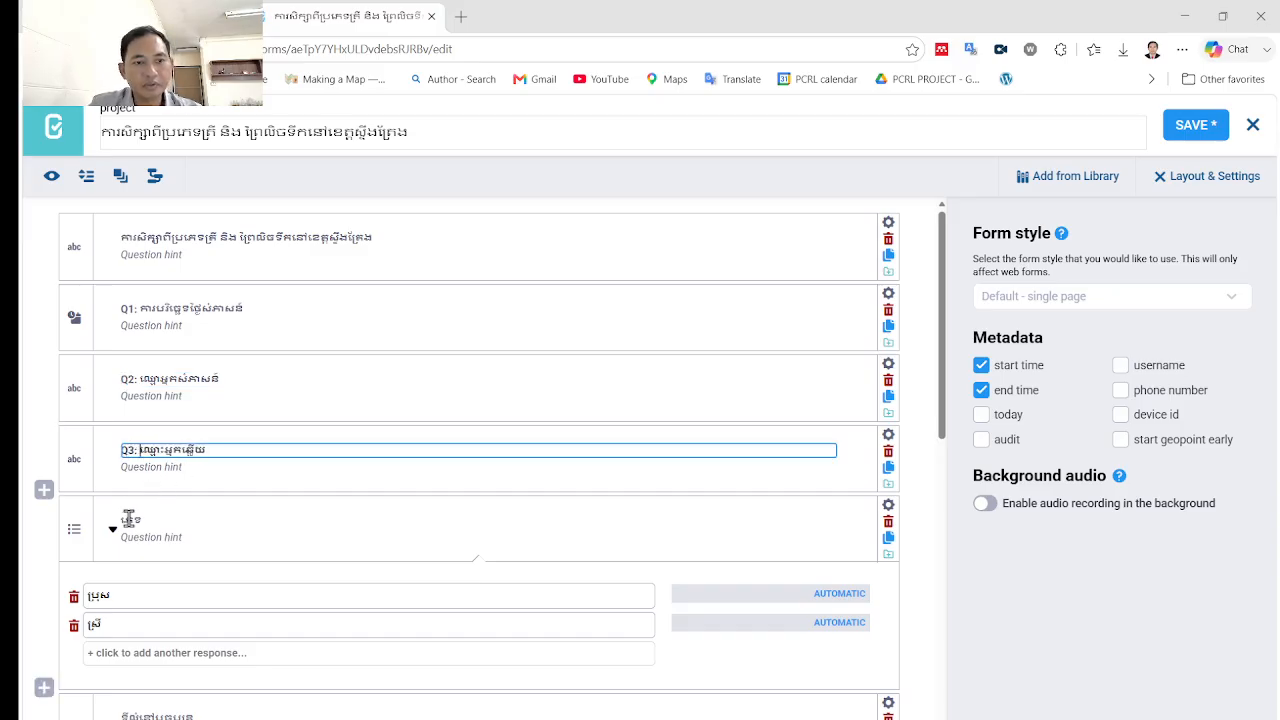
left_click(130, 519)
type("Q4:")
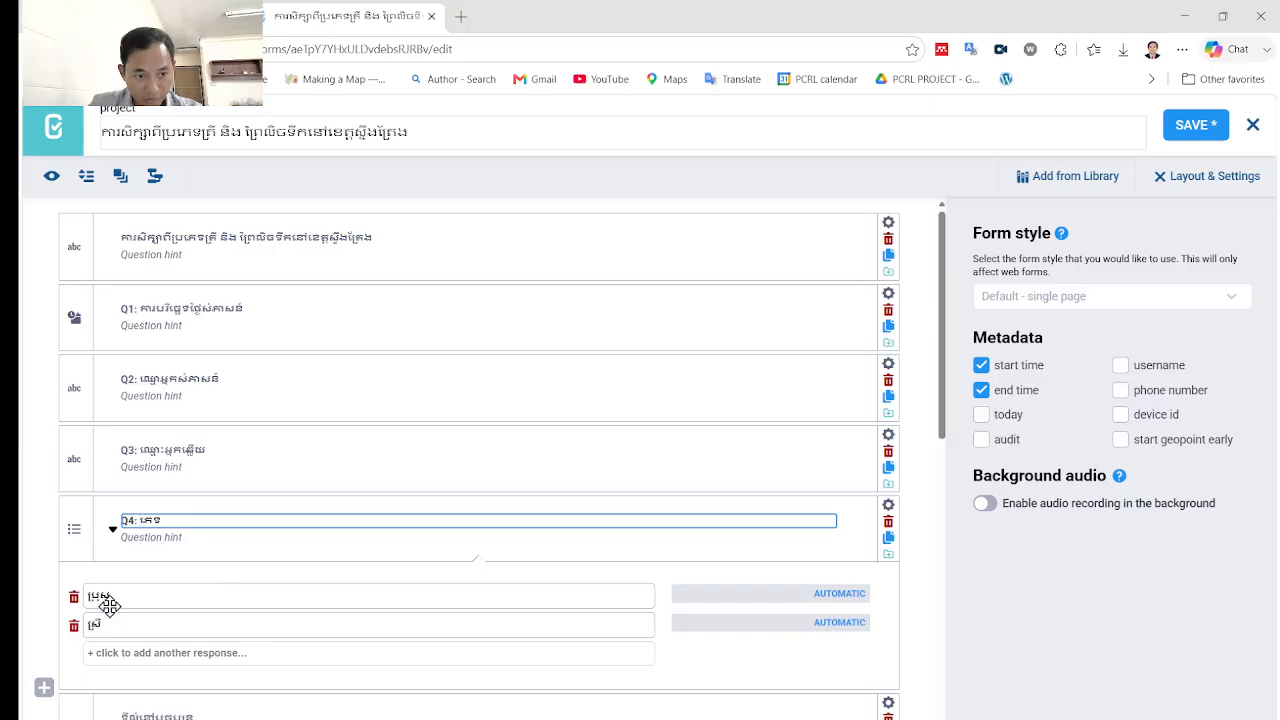
Step: Prefix the current residence location question's label with "Q5: "
scroll(108, 604, "down", 3)
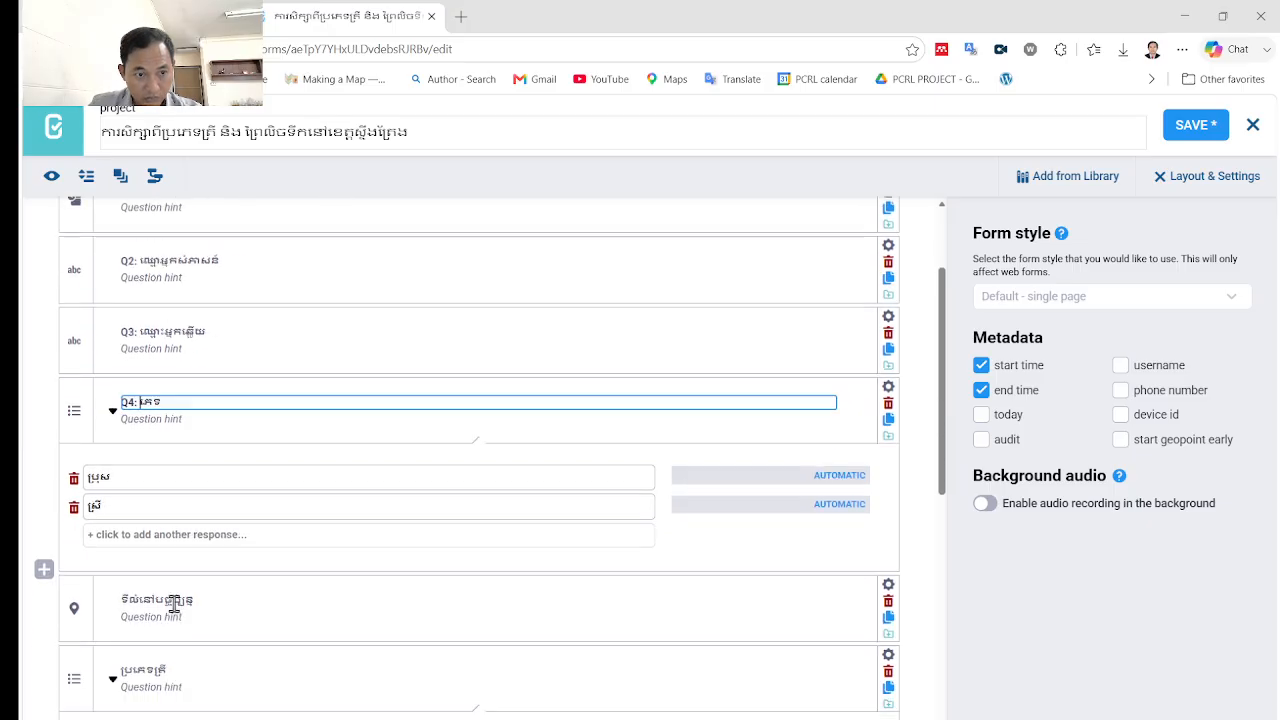
left_click(136, 553)
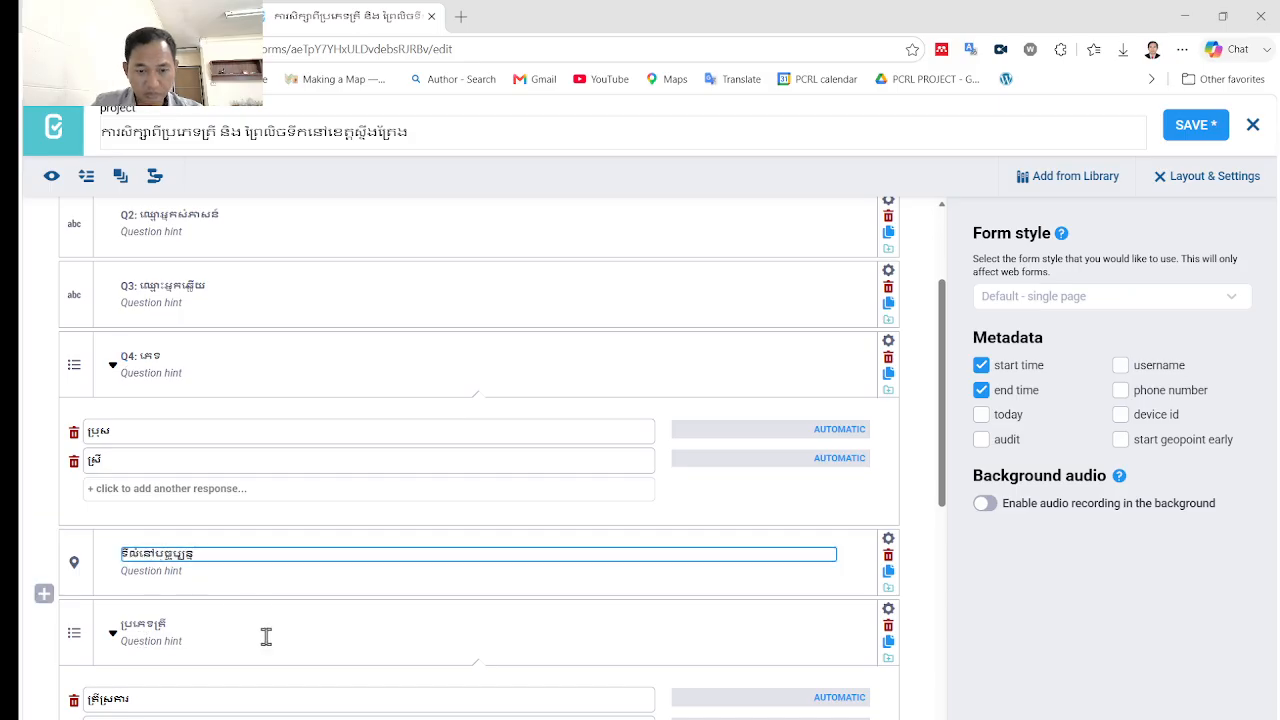
type("Q5:")
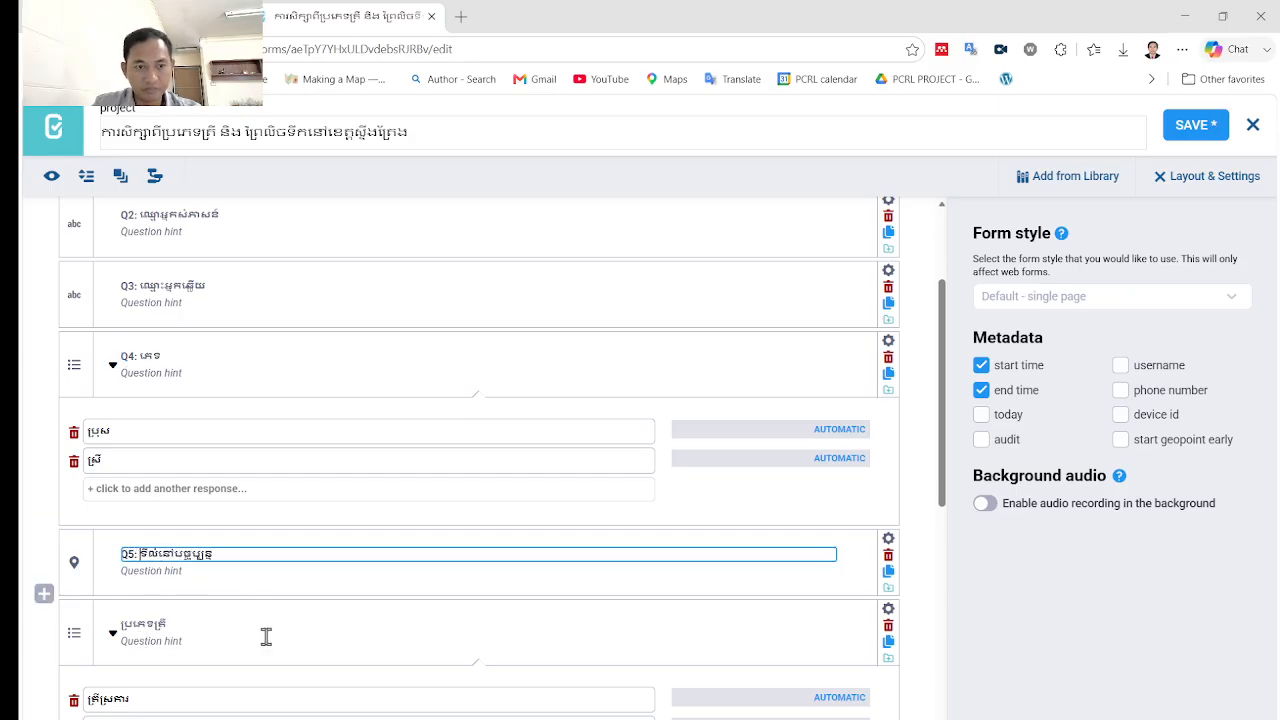
scroll(149, 576, "down", 2)
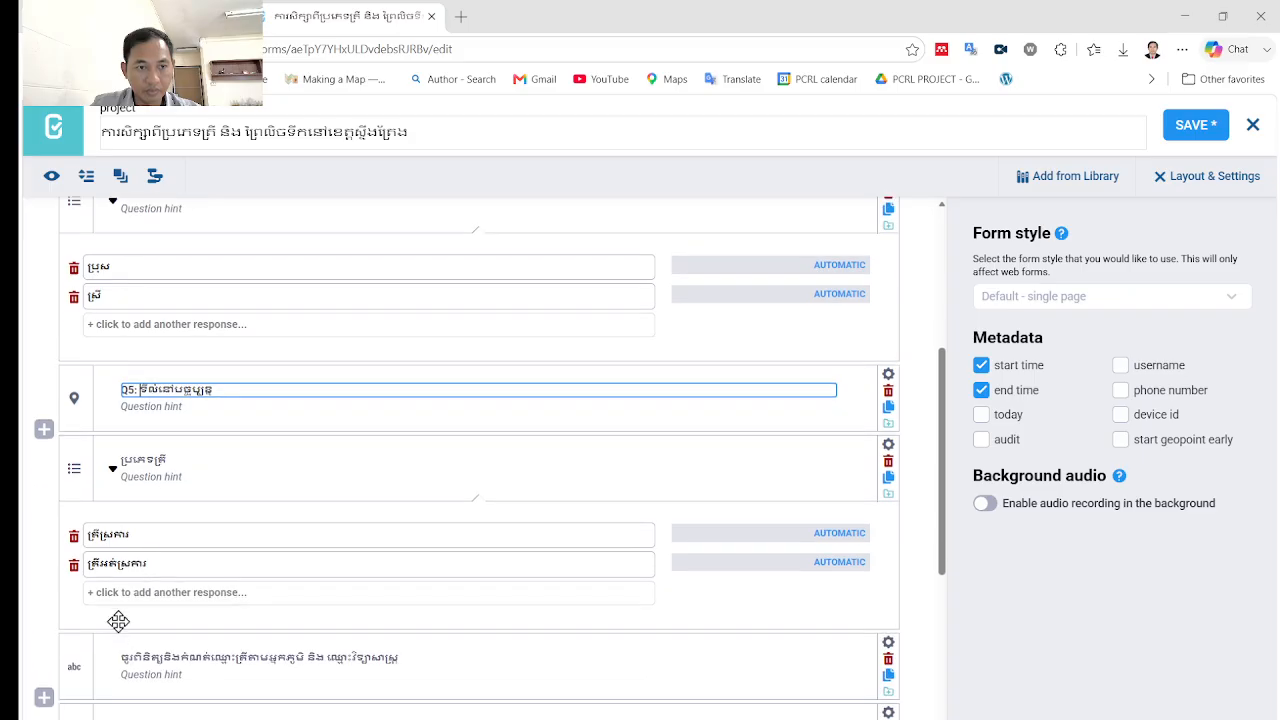
Step: Prefix the ប្រភេទត្រី question's label with "Q6: " and the local and scientific fish name question's label with "Q7: "
left_click(118, 463)
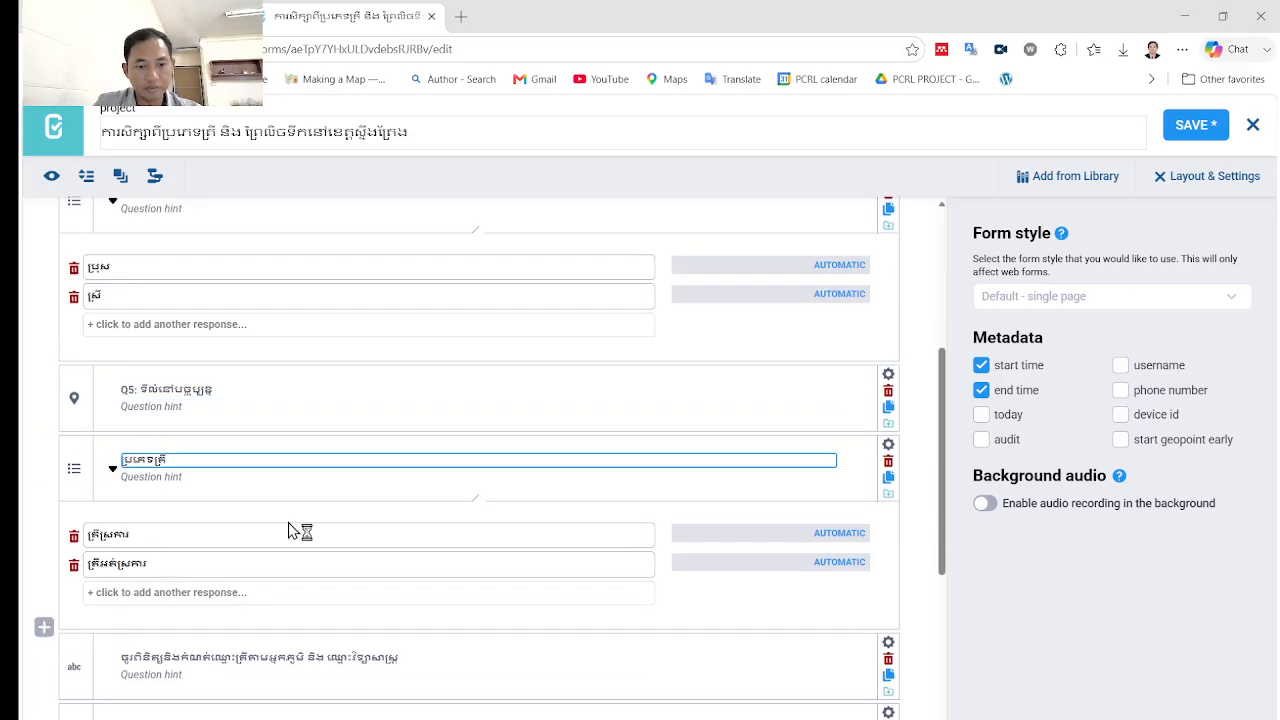
type("Q6:")
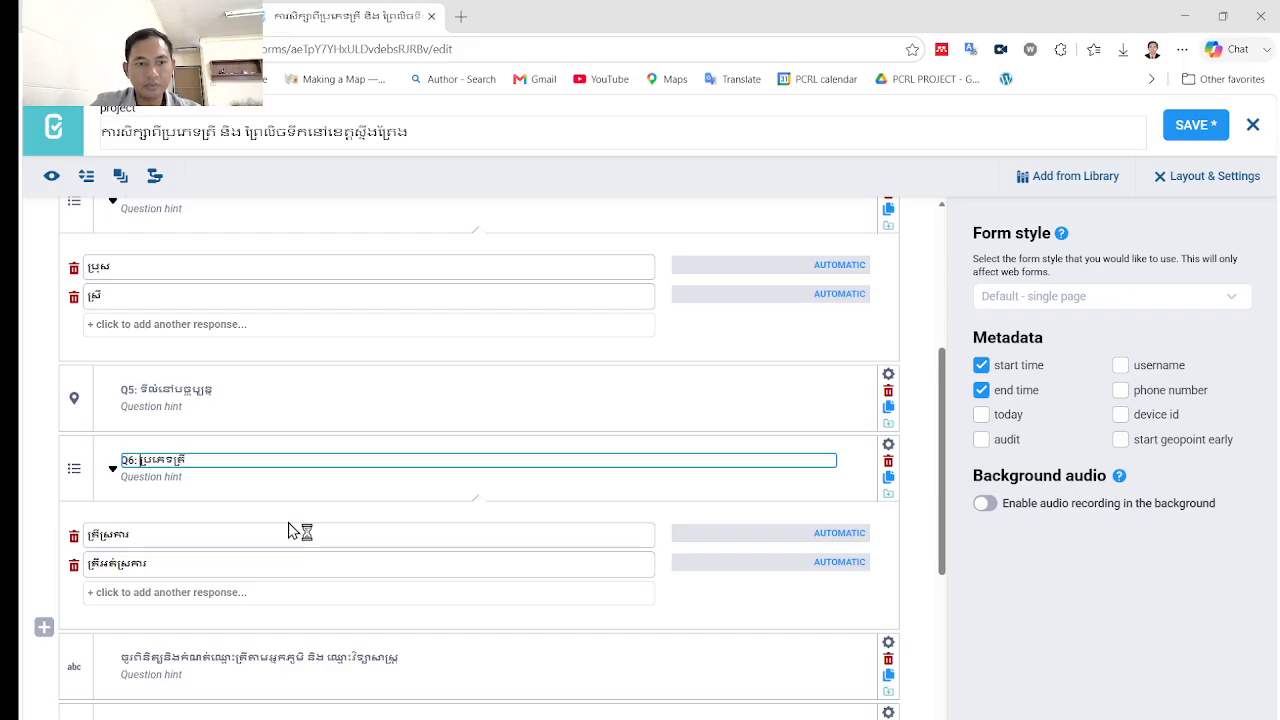
scroll(147, 594, "down", 2)
left_click(122, 491)
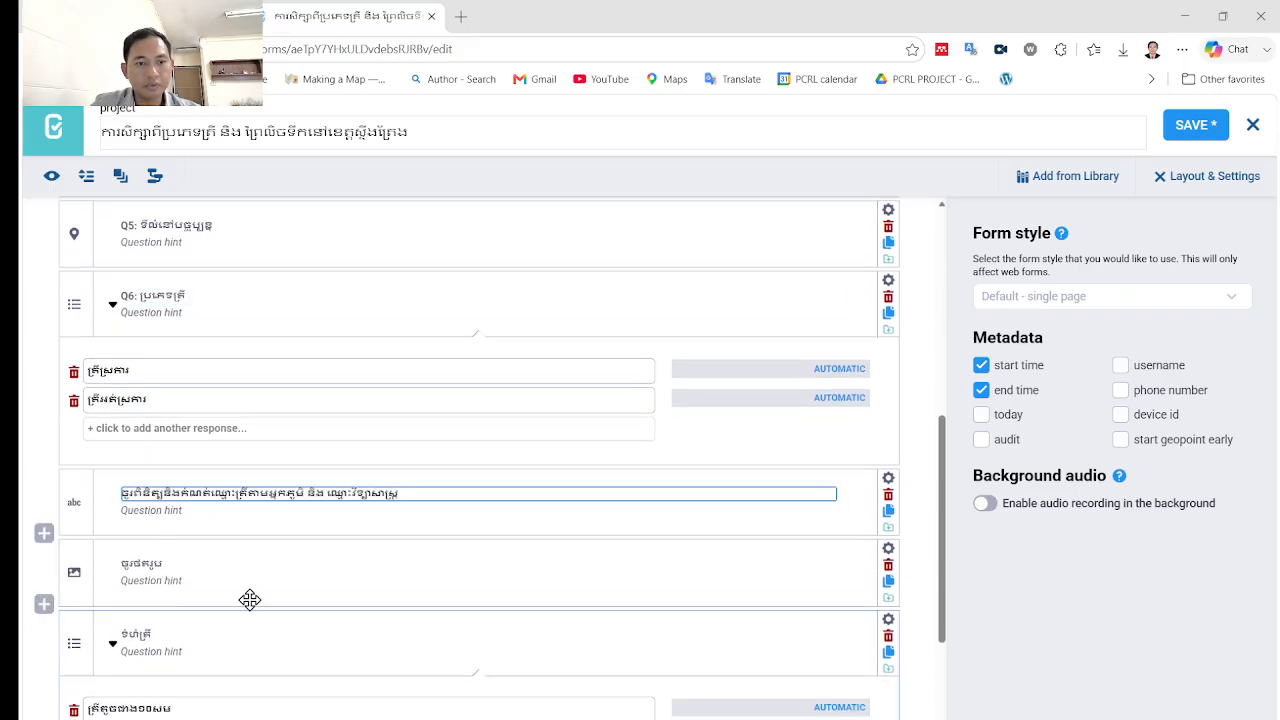
type("Q7:")
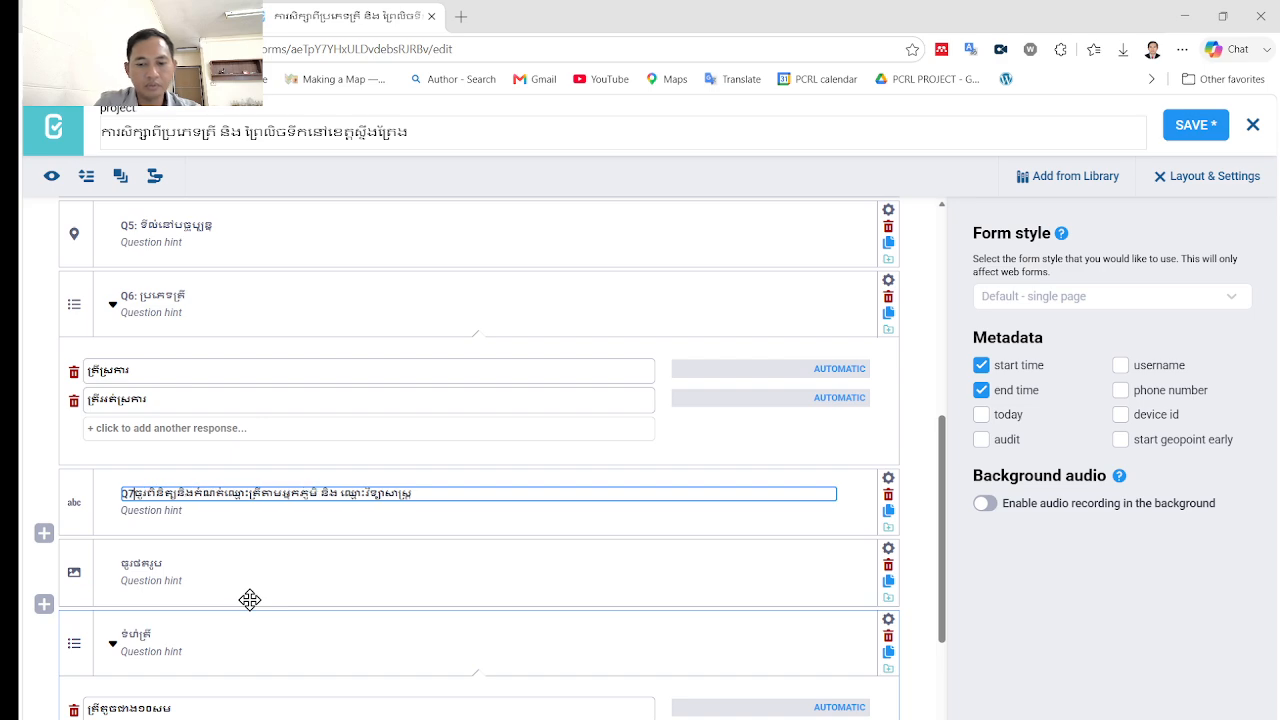
Step: Prefix the photo question's label with "Q8: " and the ទំហំត្រី question's label with "Q9: "
scroll(250, 600, "down", 2)
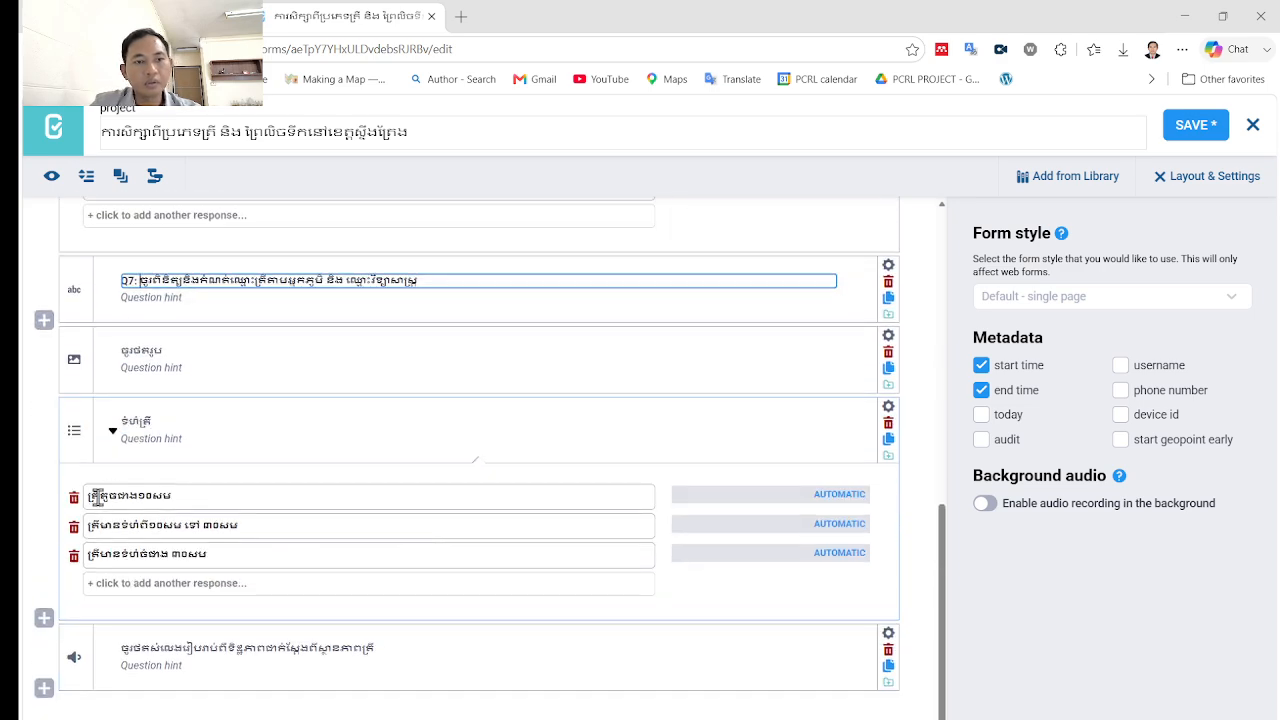
left_click(95, 494)
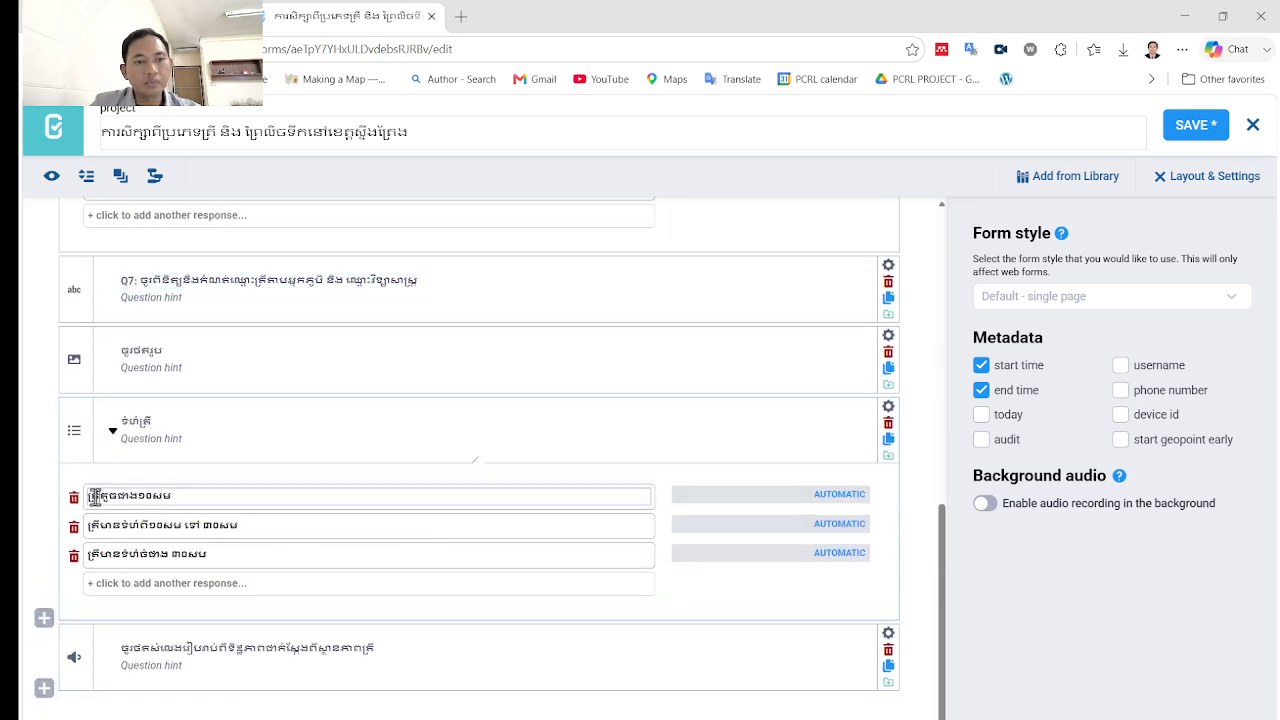
left_click(126, 351)
type("Q8:")
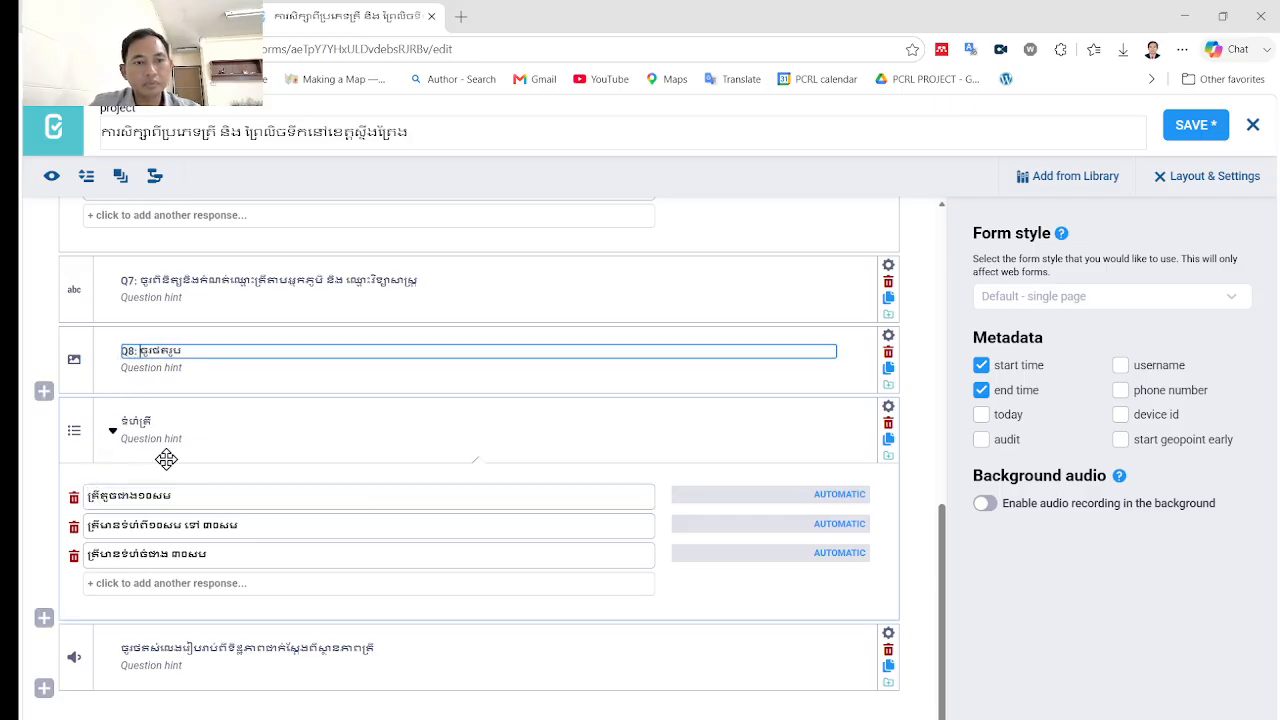
left_click(123, 421)
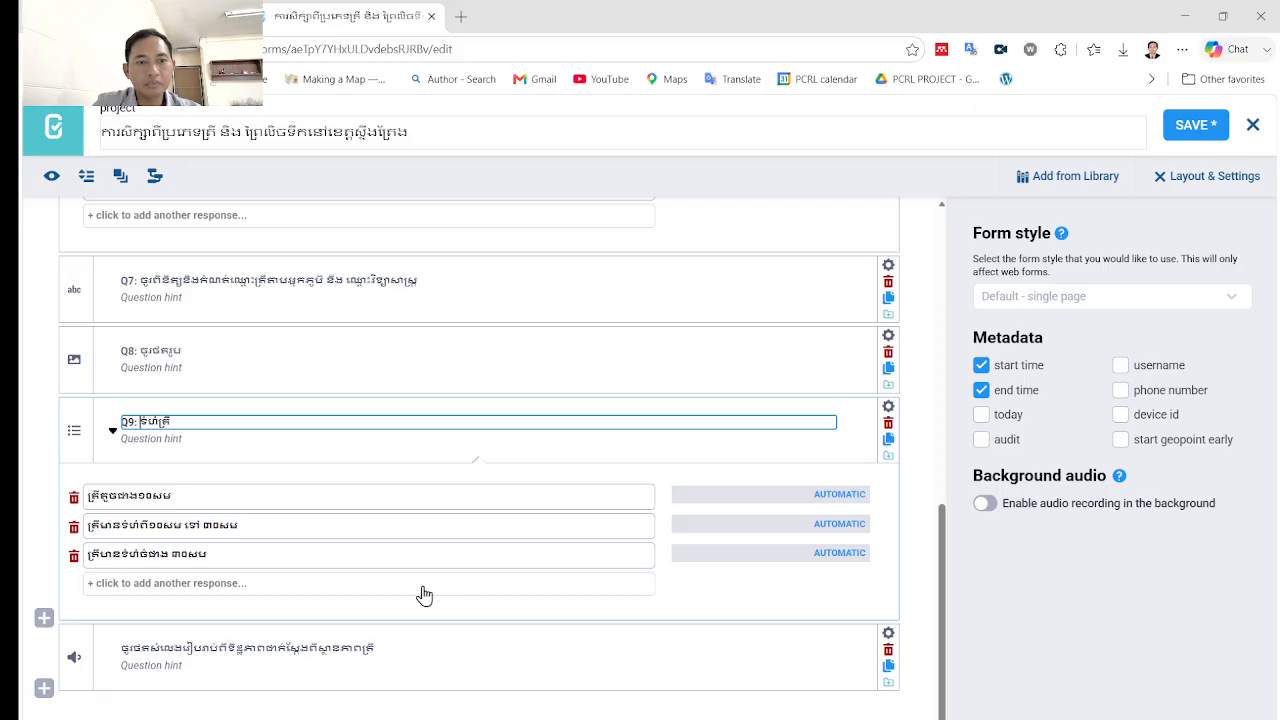
Step: Prefix the audio question's label with "Q10: " and save the form
left_click(124, 650)
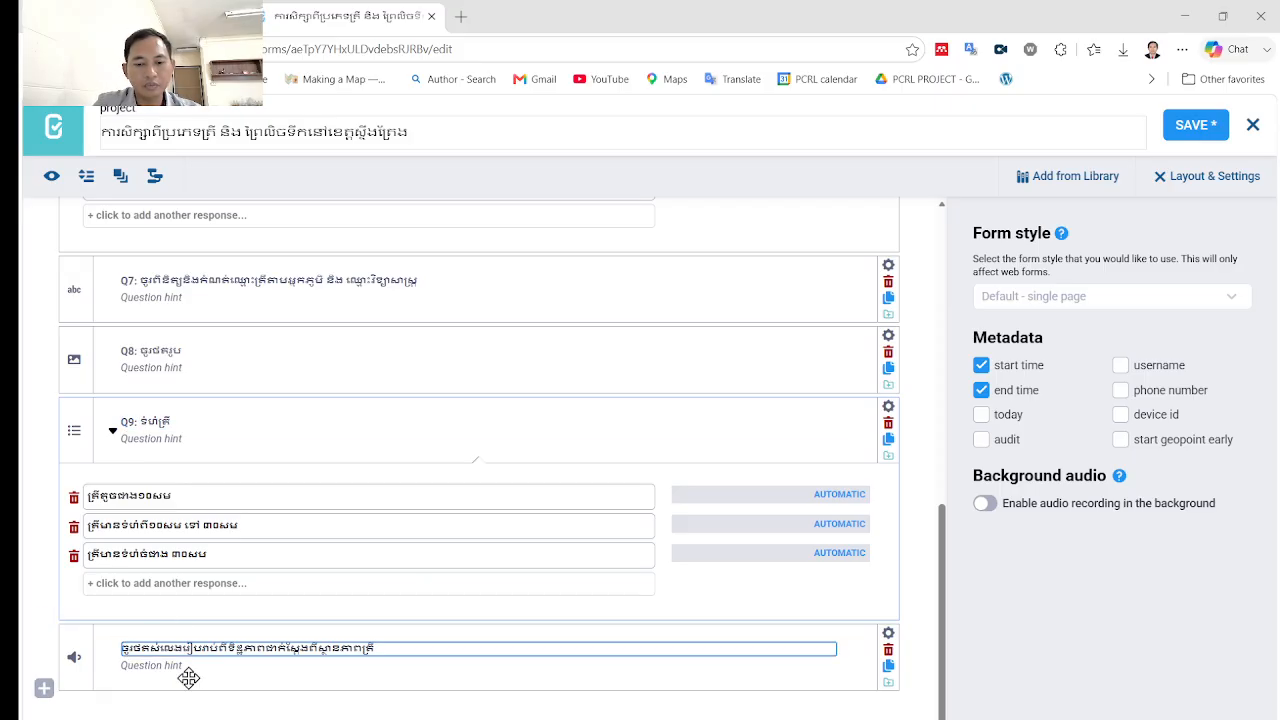
type("Q10")
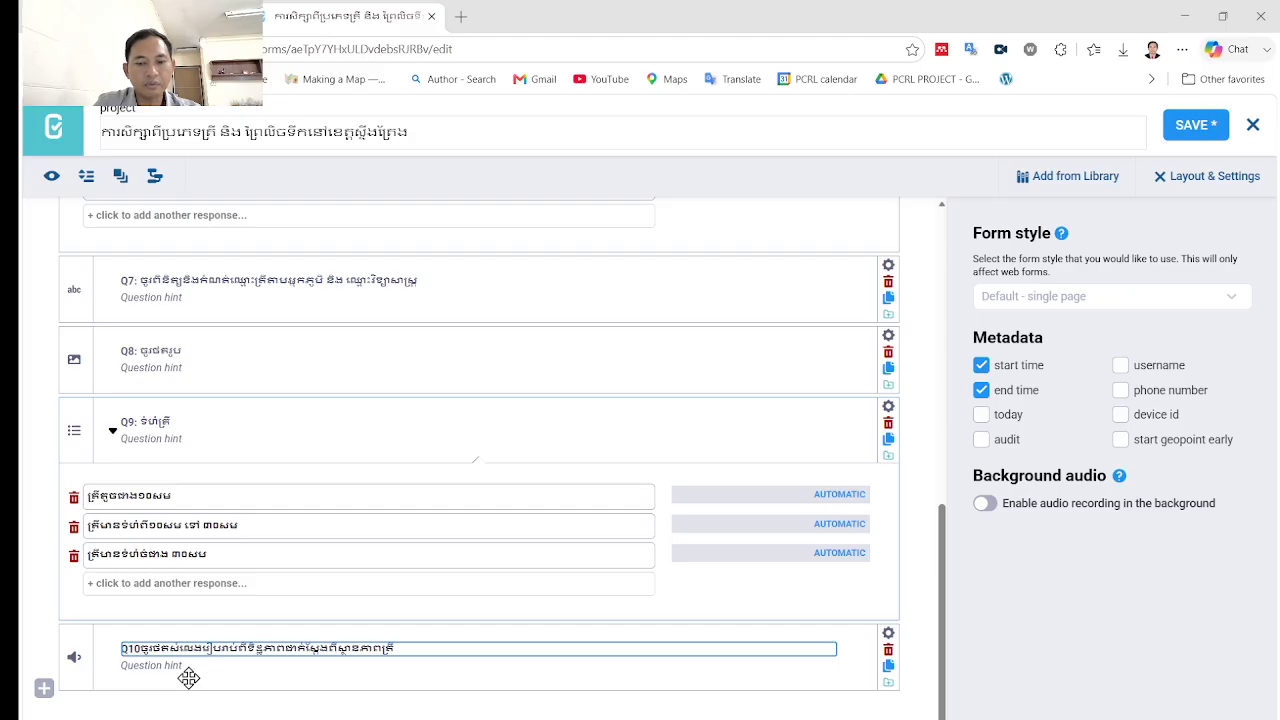
type(":")
scroll(737, 451, "up", 3)
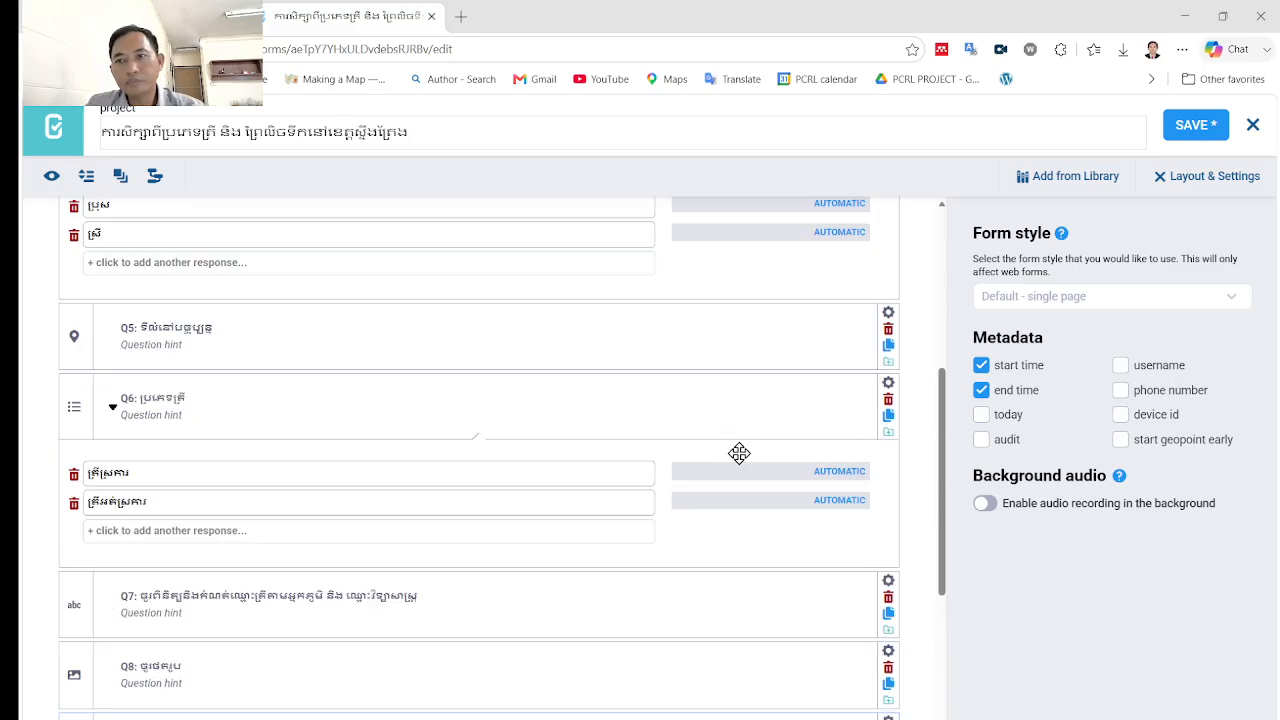
left_click(1170, 128)
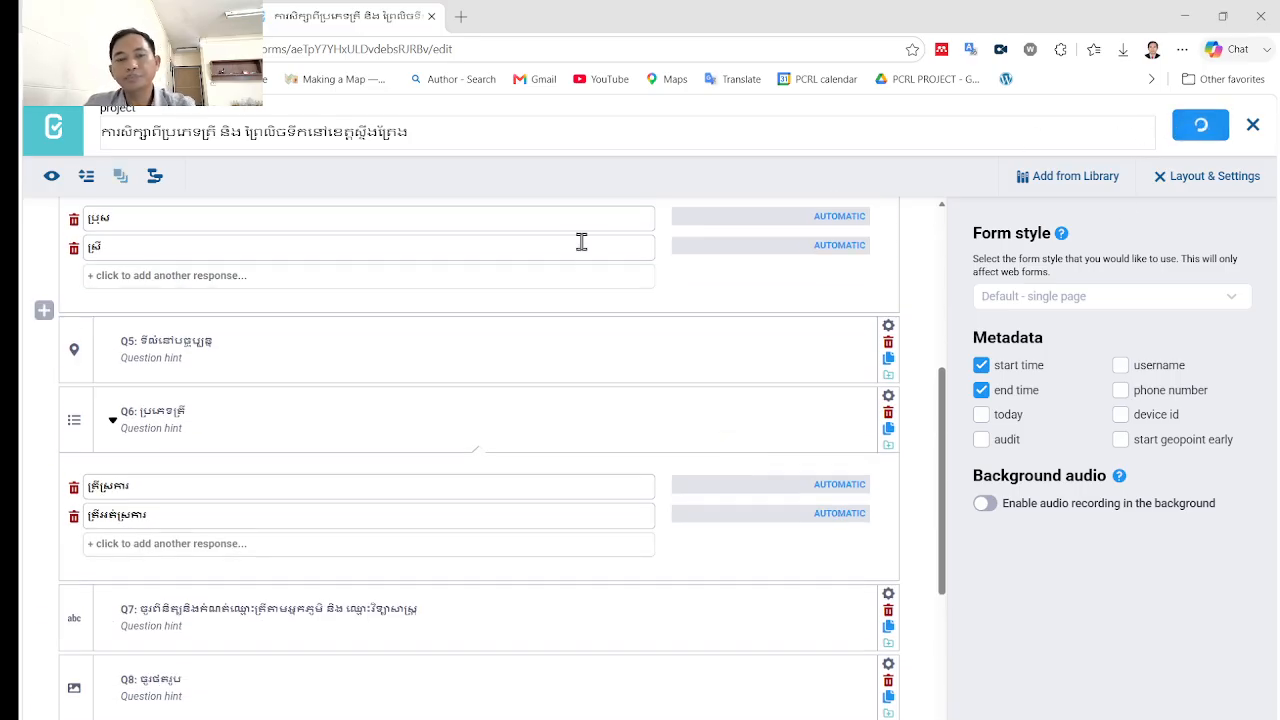
Step: Open the form preview and review the title and questions Q1 to Q5
scroll(638, 410, "up", 4)
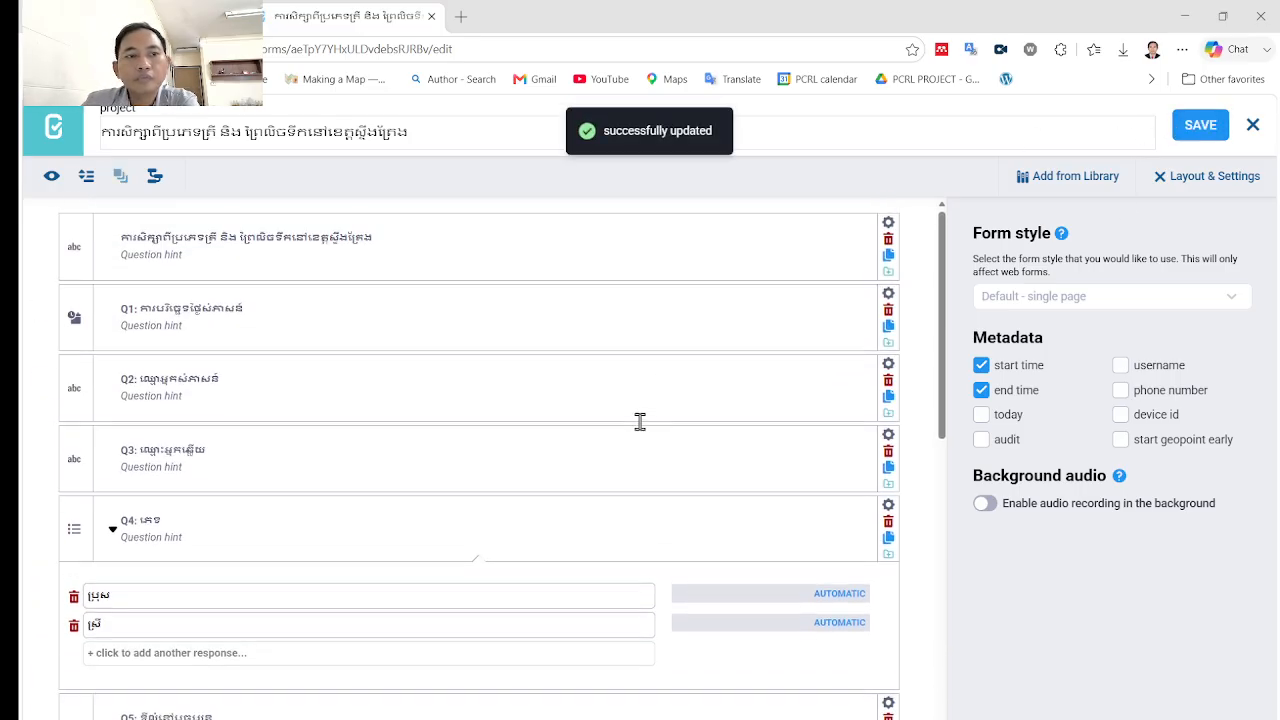
left_click(51, 174)
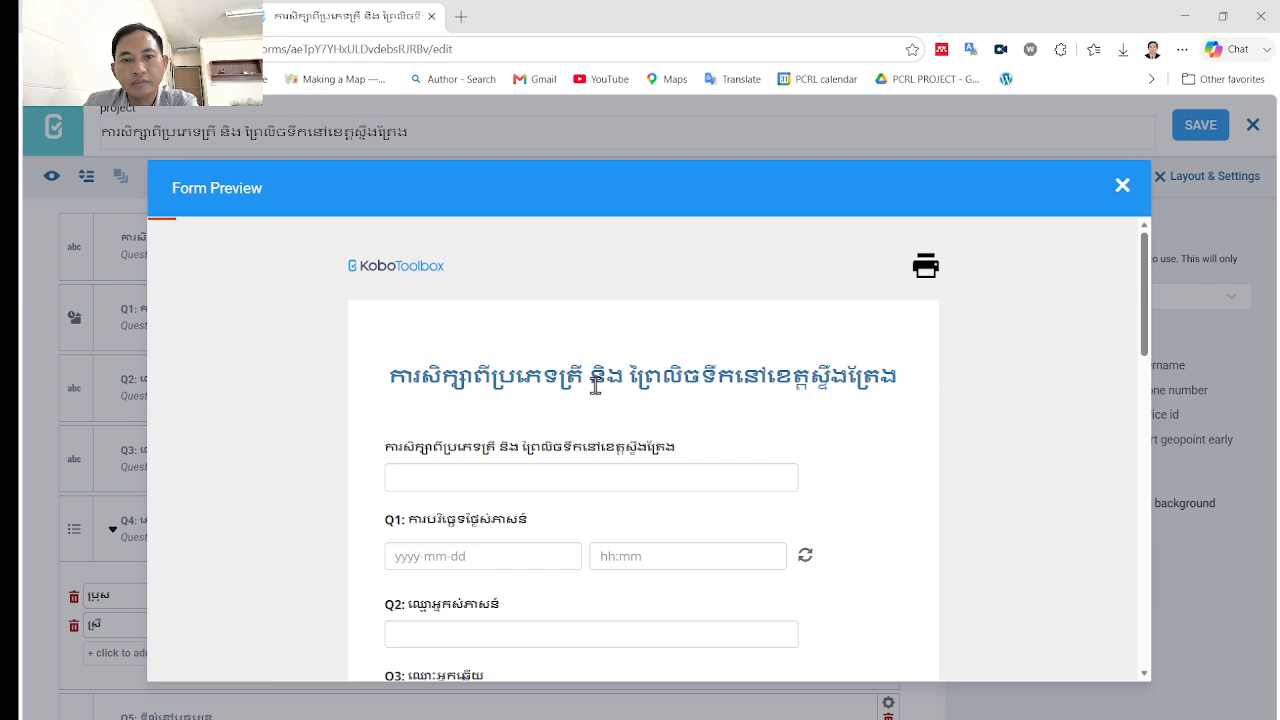
scroll(615, 474, "down", 1)
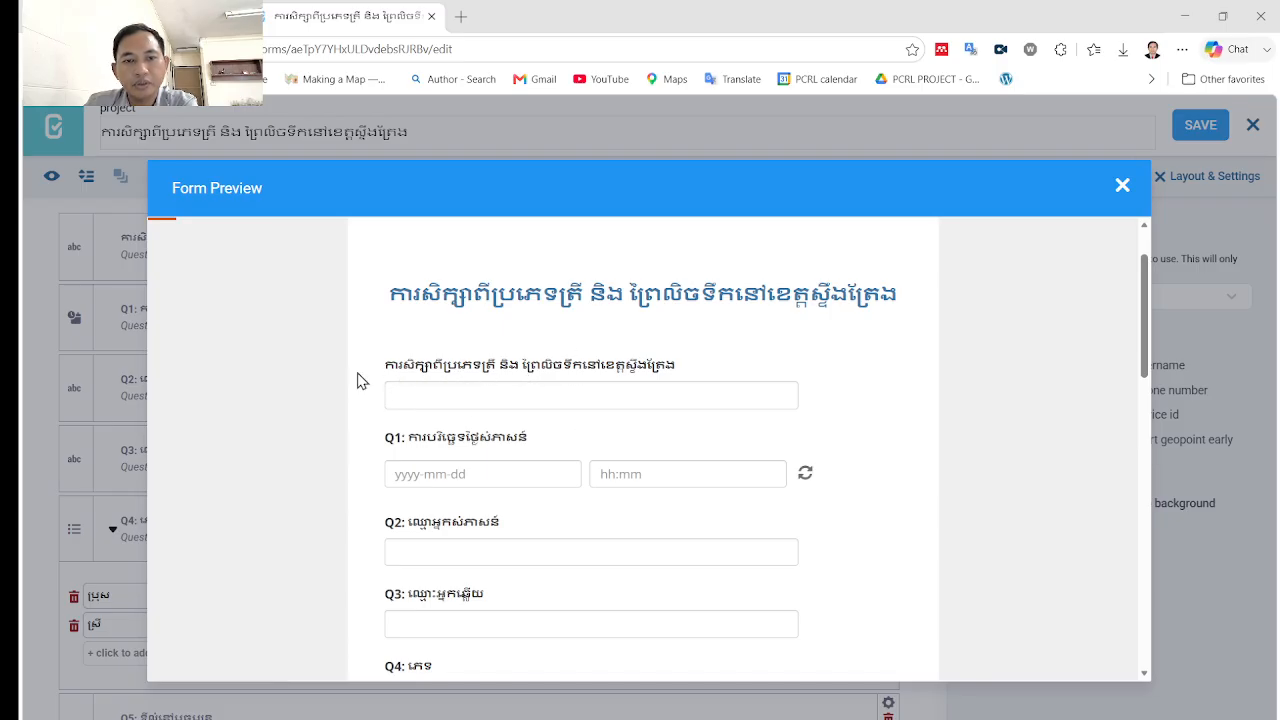
scroll(530, 390, "down", 2)
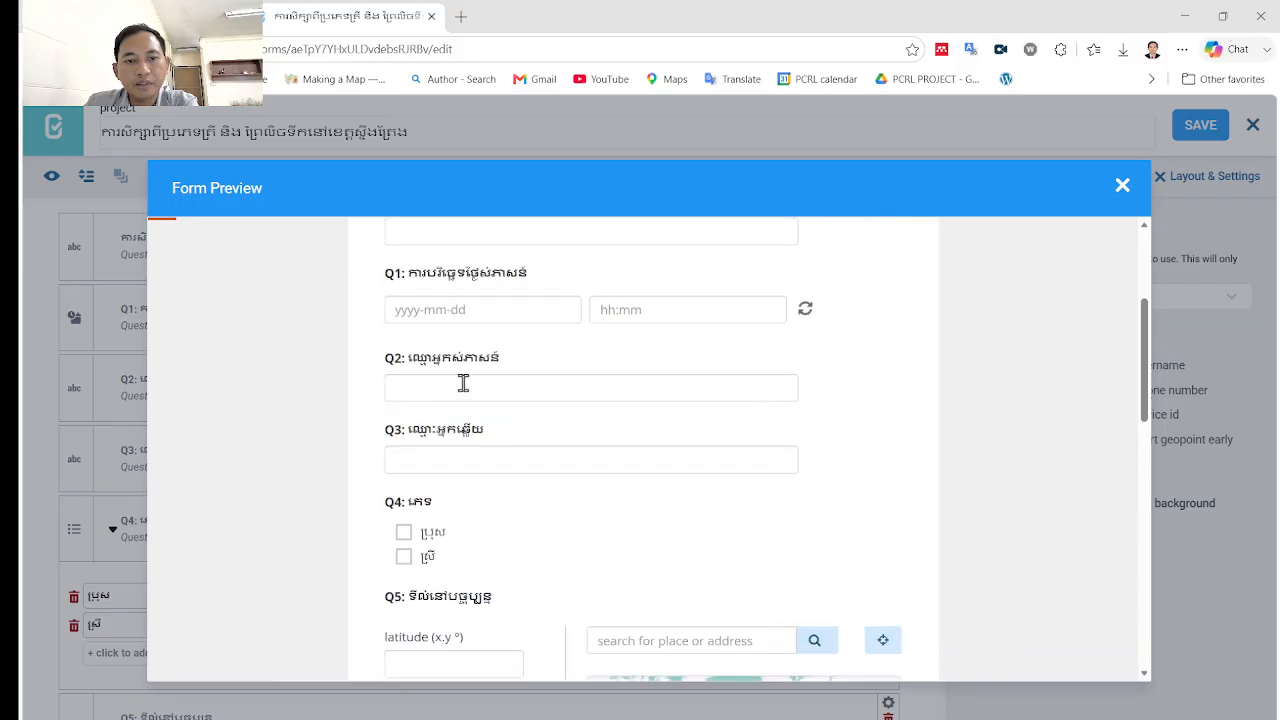
scroll(594, 414, "down", 2)
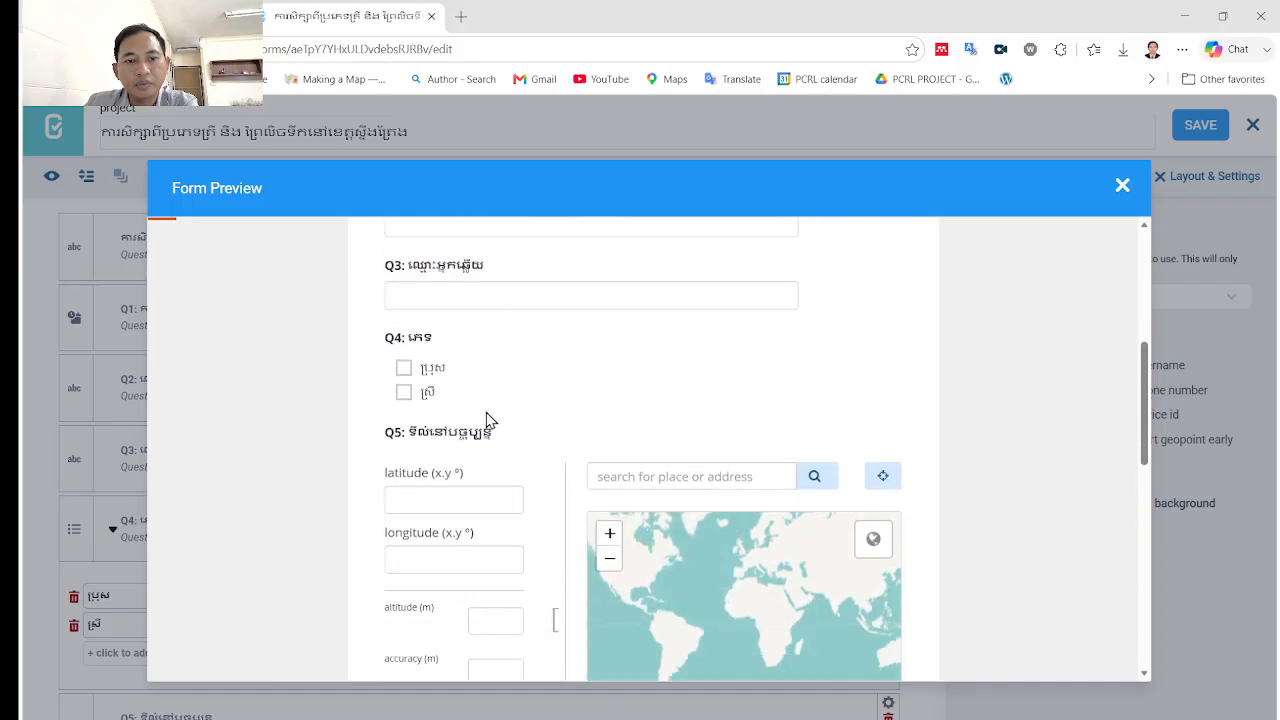
scroll(447, 458, "down", 2)
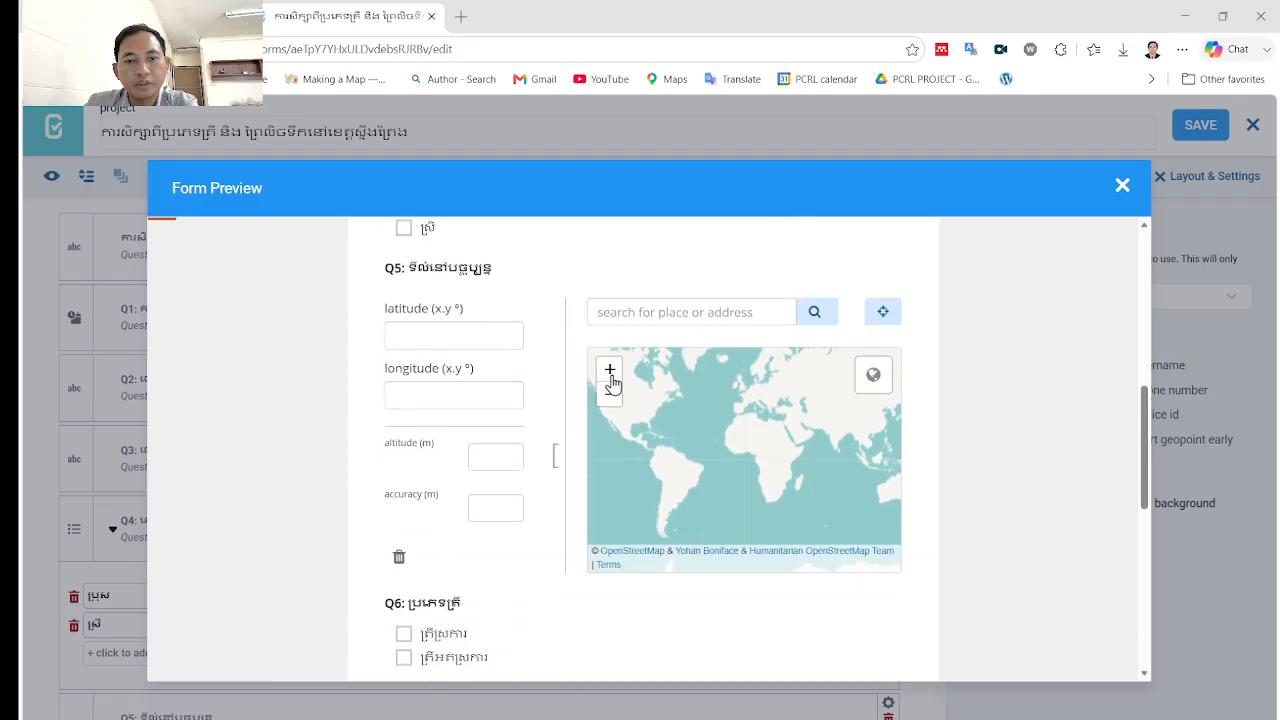
Step: Place a test location point on the Q5 map and switch its base layer to satellite
left_click(713, 404)
left_click(790, 411)
left_click(857, 427)
left_click(798, 432)
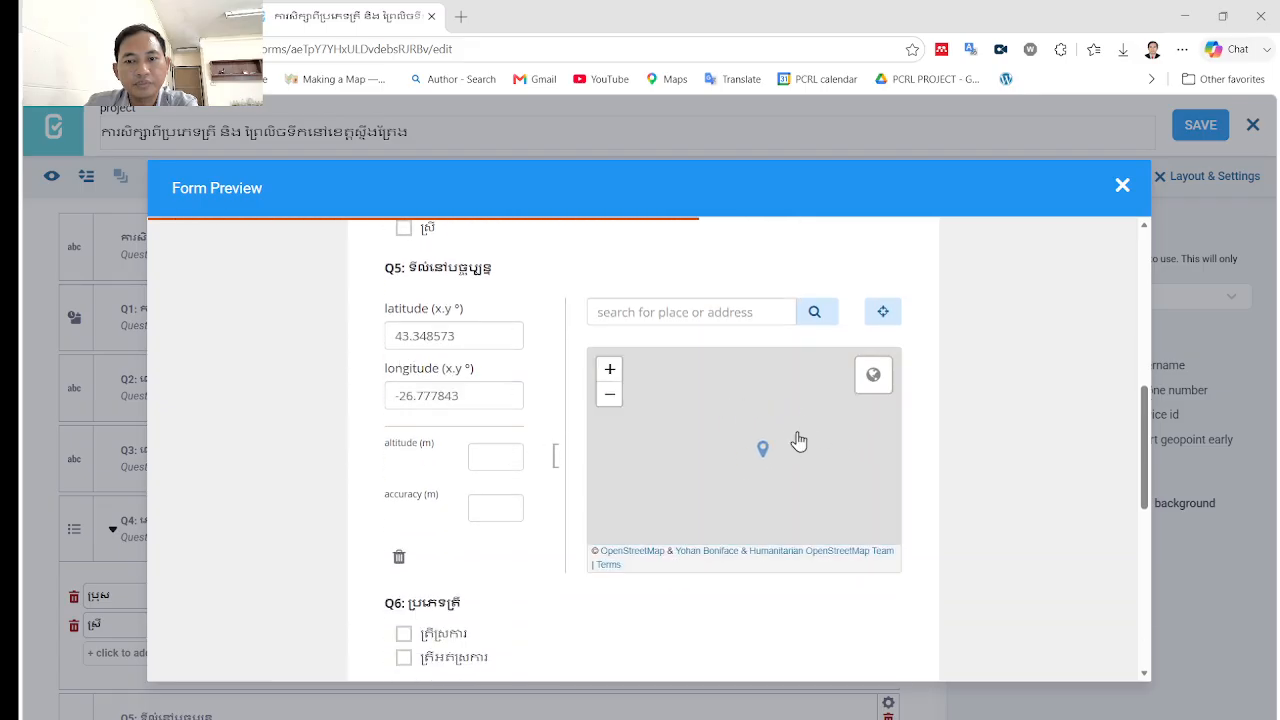
left_click(688, 446)
left_click(692, 447)
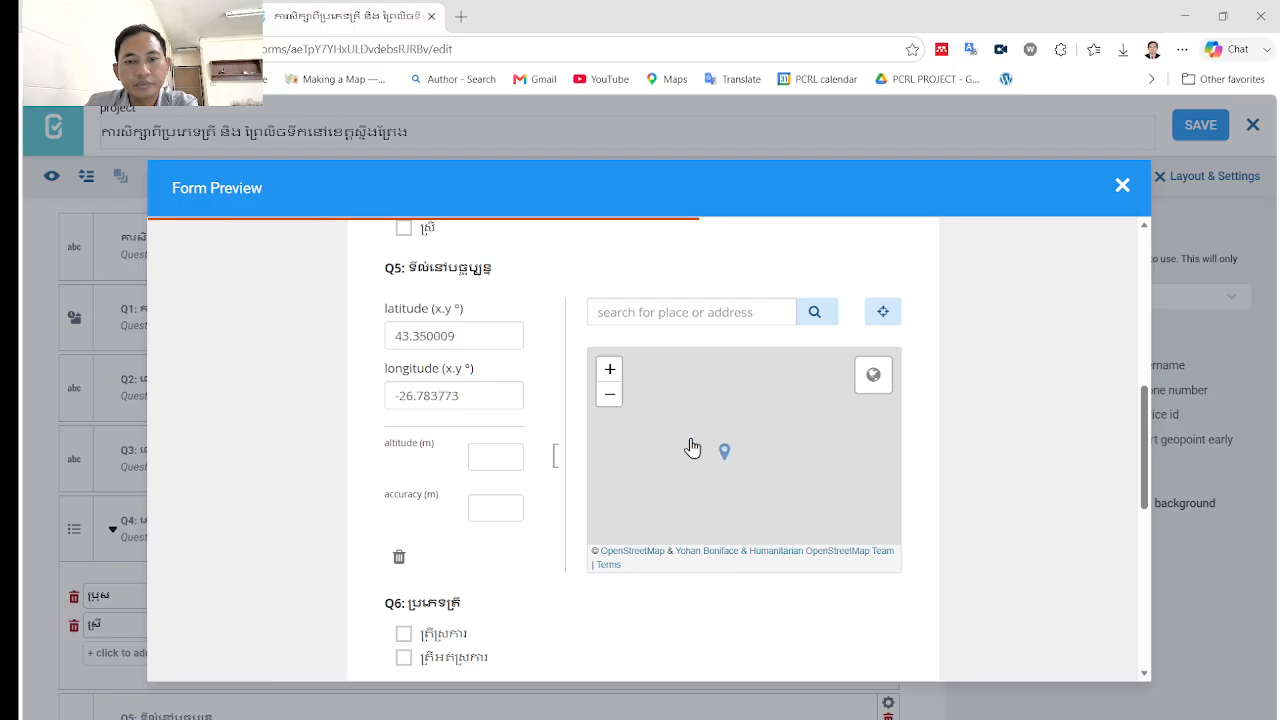
left_click(858, 378)
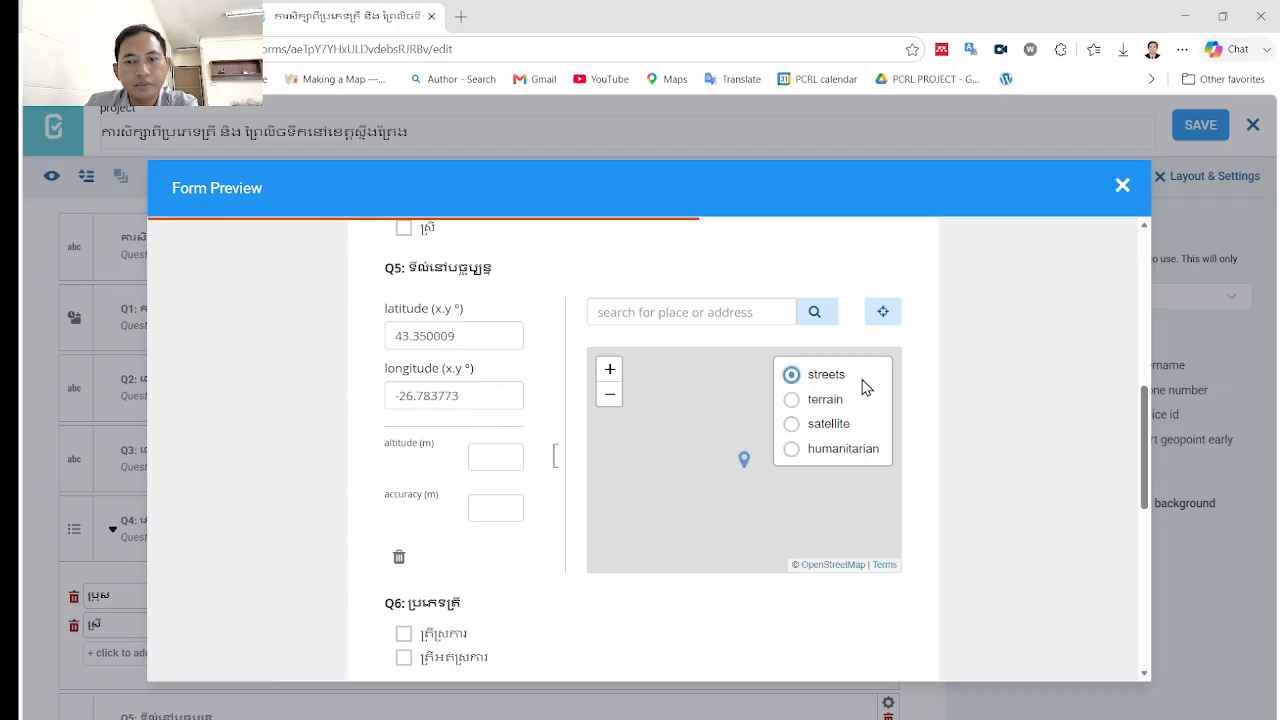
left_click(843, 428)
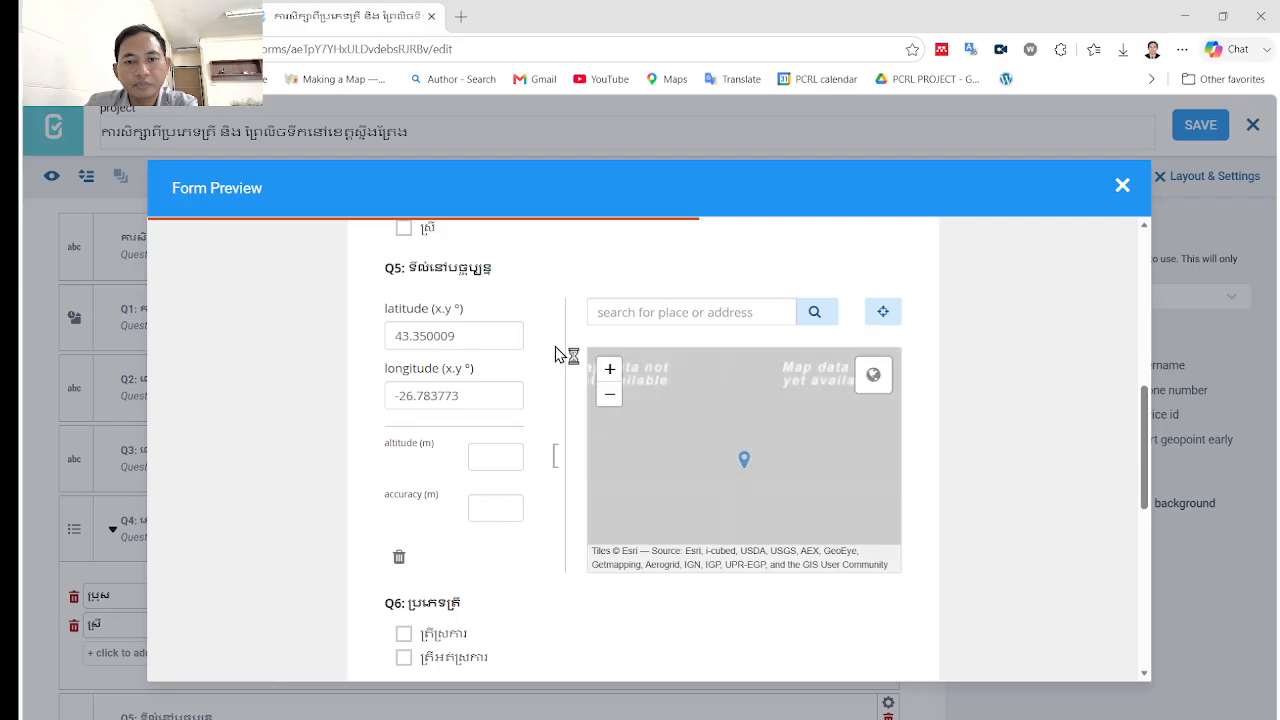
Step: Search the Q5 map for "stung Treng Ramsar" and place the location point in the satellite view there
scroll(737, 464, "down", 3)
left_click(697, 310)
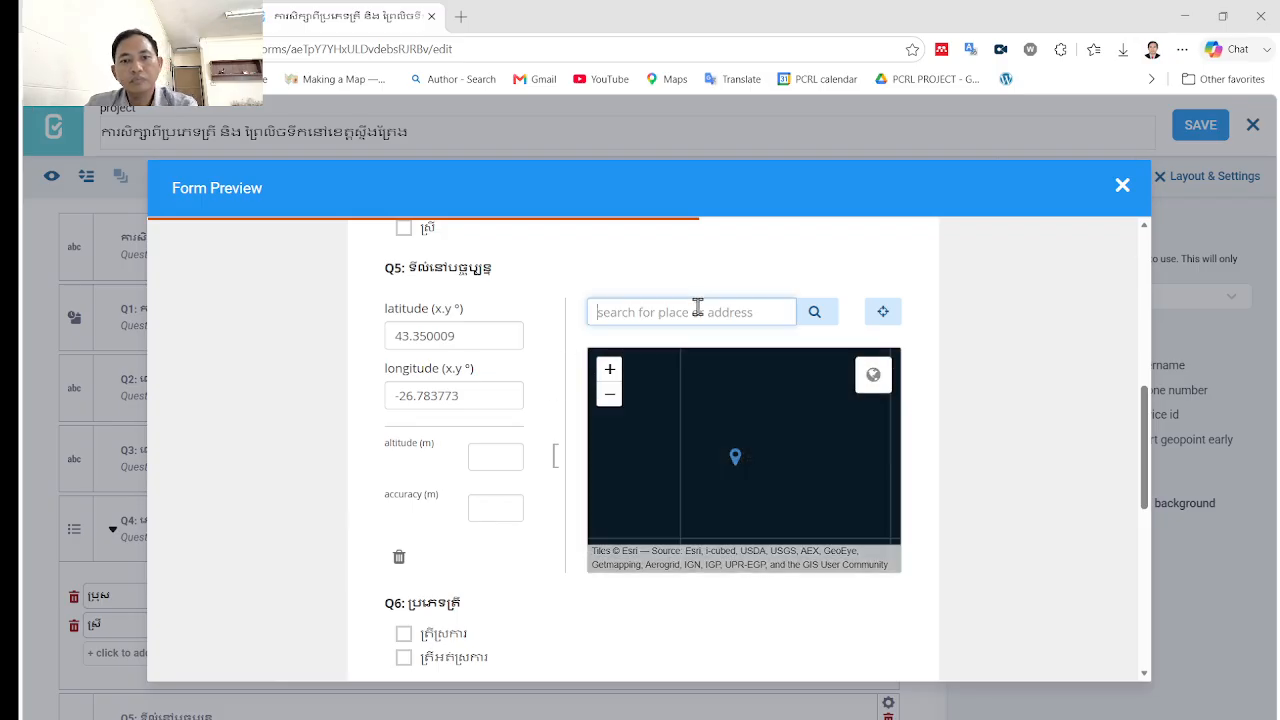
type("c")
type("tung Treng Ramsar")
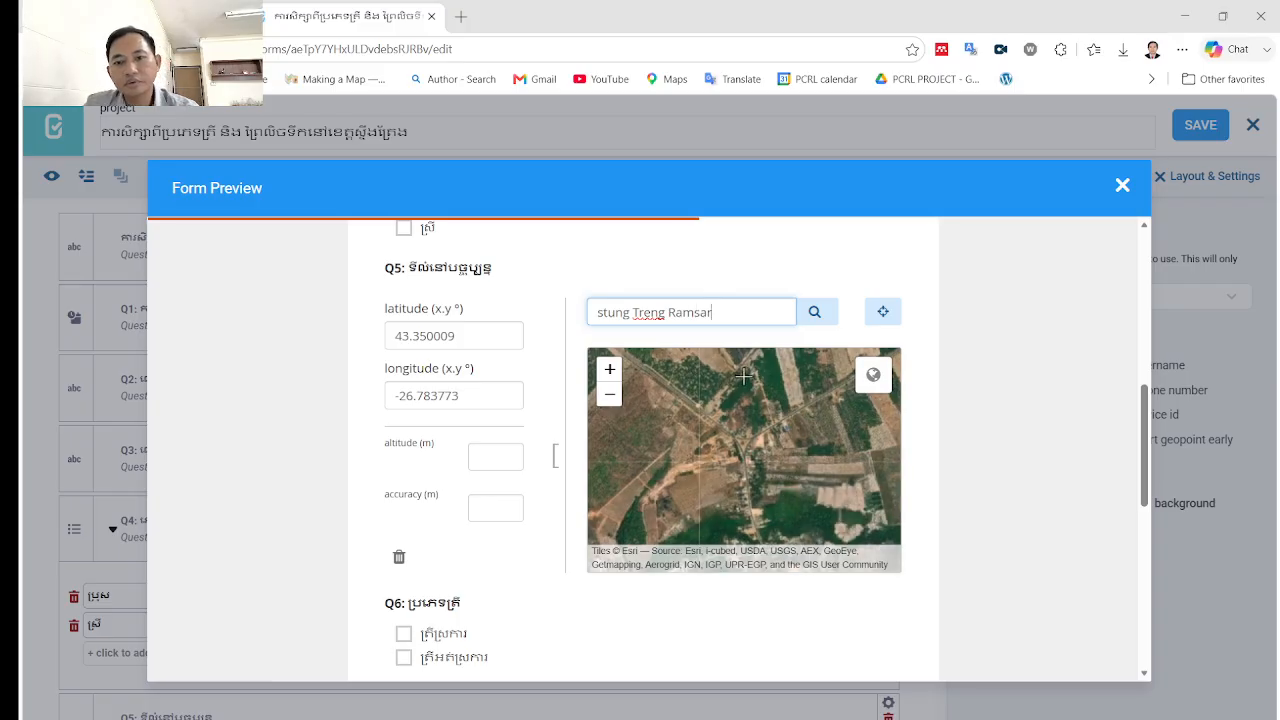
left_click(755, 426)
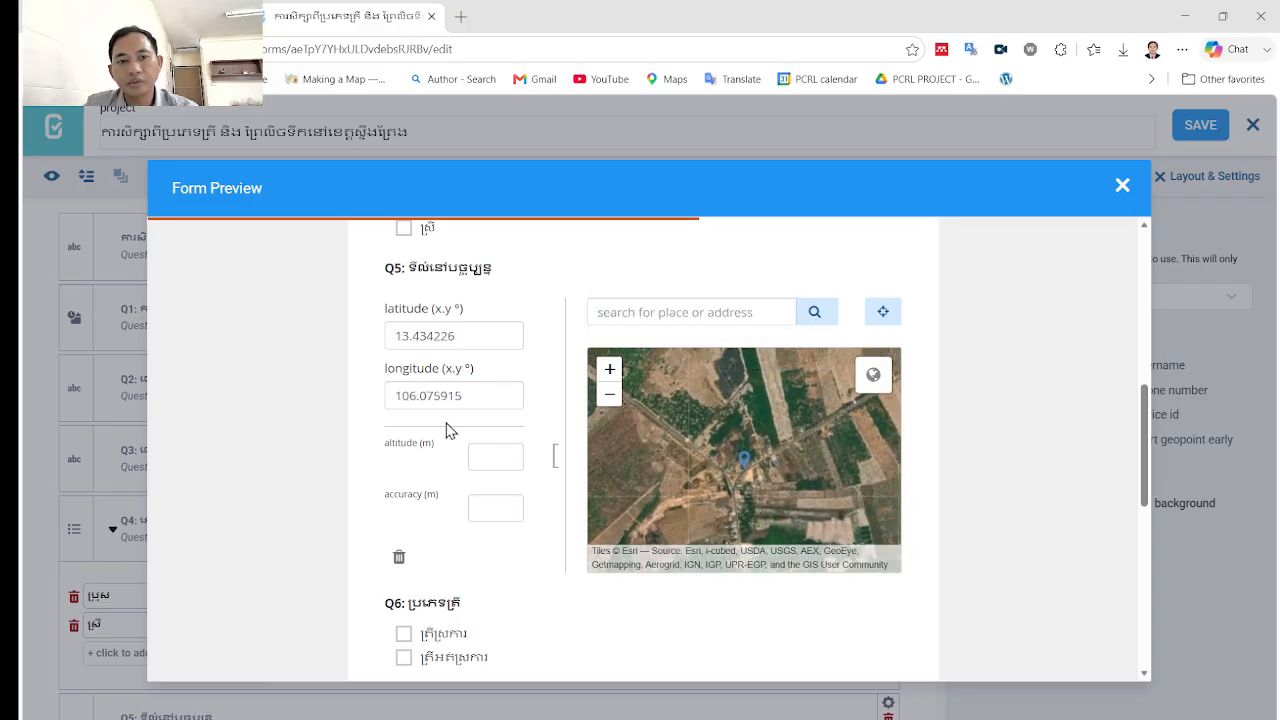
Step: Test the Q6 fish type checkboxes by ticking both options and clearing them again
scroll(483, 440, "down", 2)
scroll(434, 378, "down", 1)
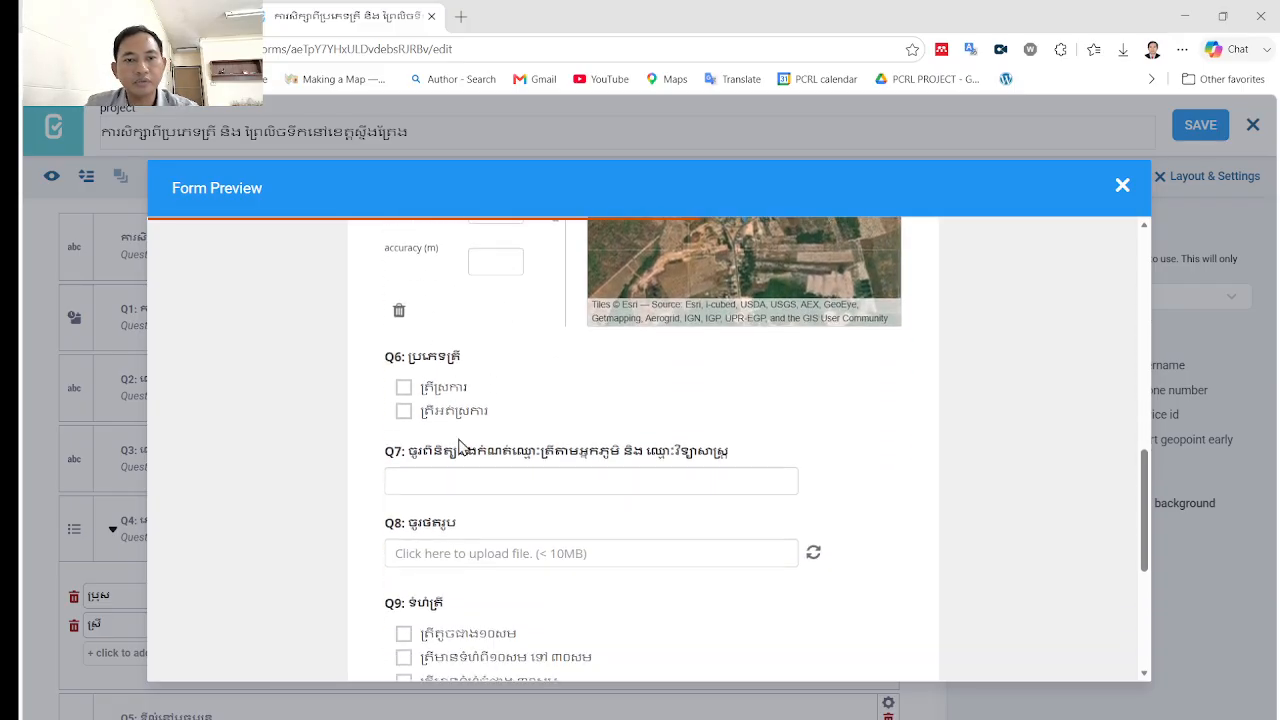
left_click(403, 387)
left_click(403, 412)
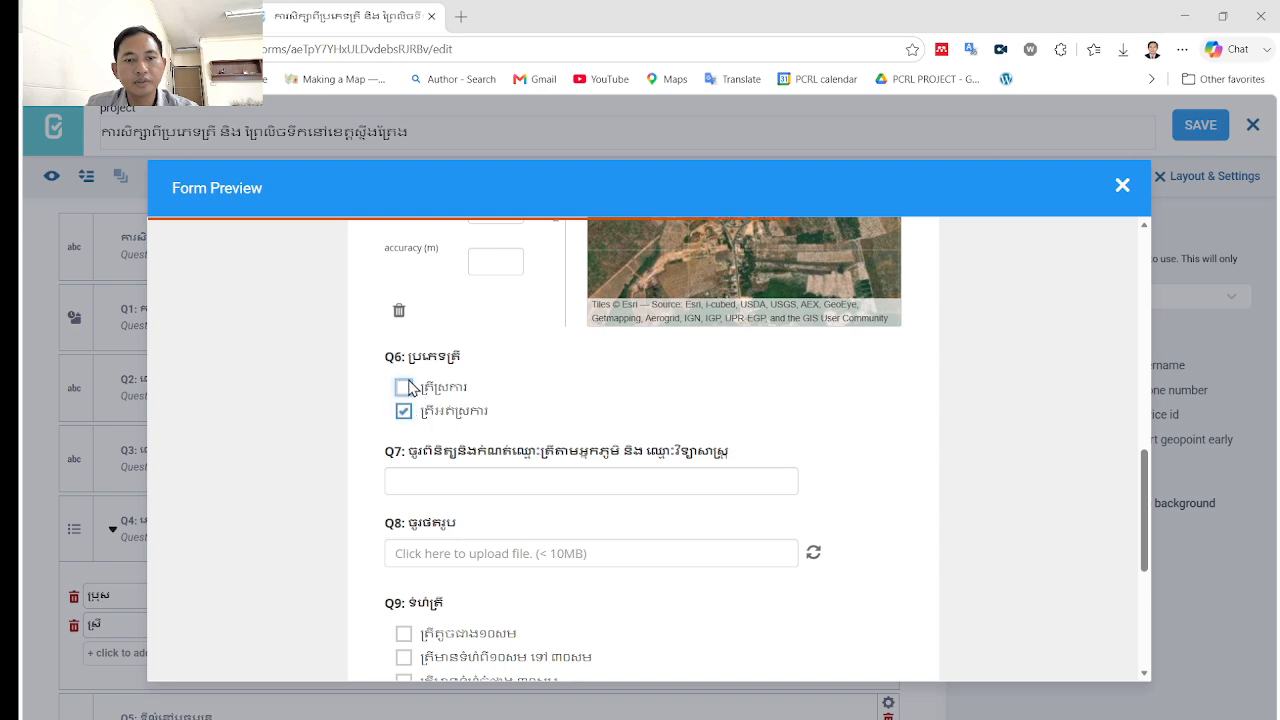
left_click(404, 411)
left_click(405, 388)
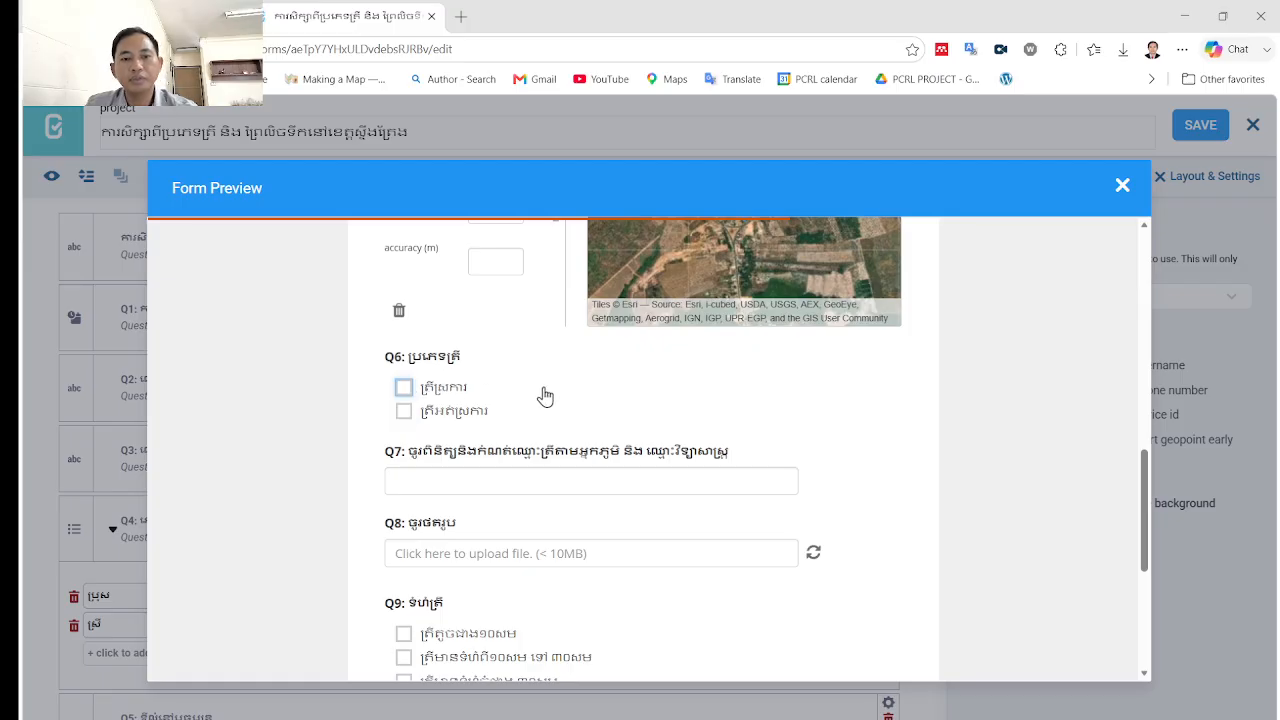
Step: Try the Q7 text field and the Q8 photo upload, dismissing the file chooser without picking an image
scroll(500, 370, "down", 2)
left_click(457, 318)
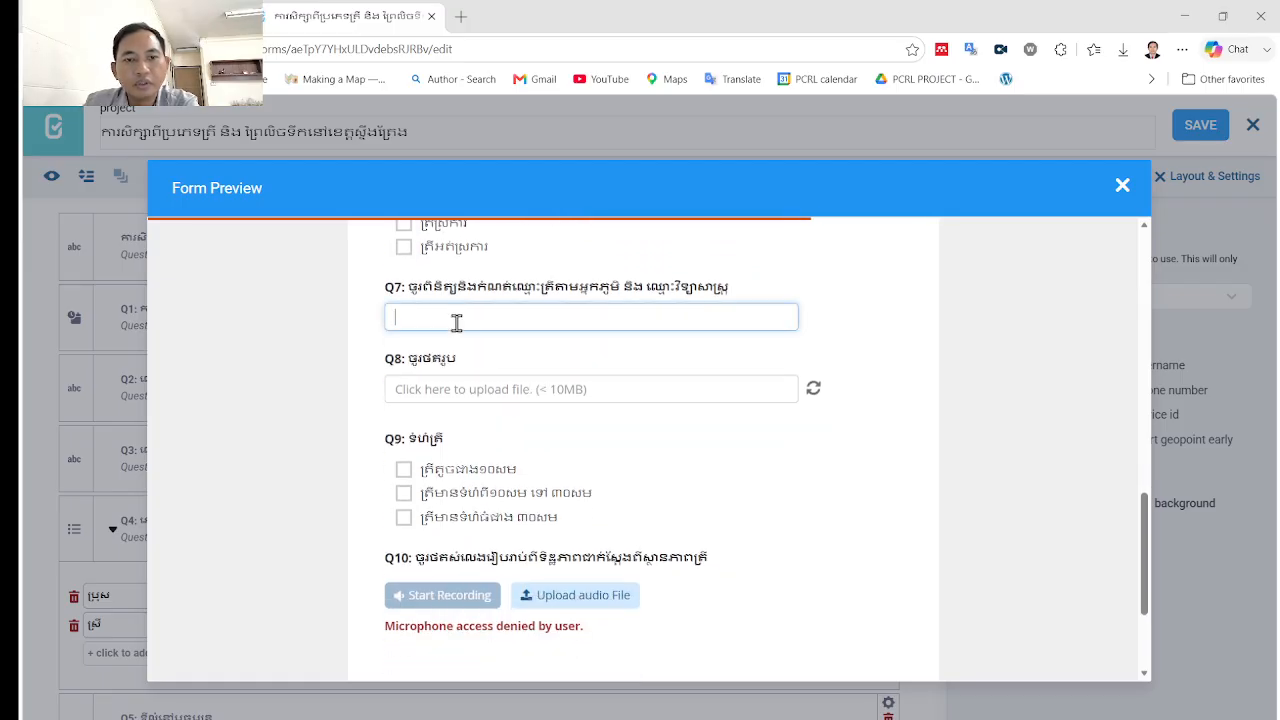
left_click(540, 389)
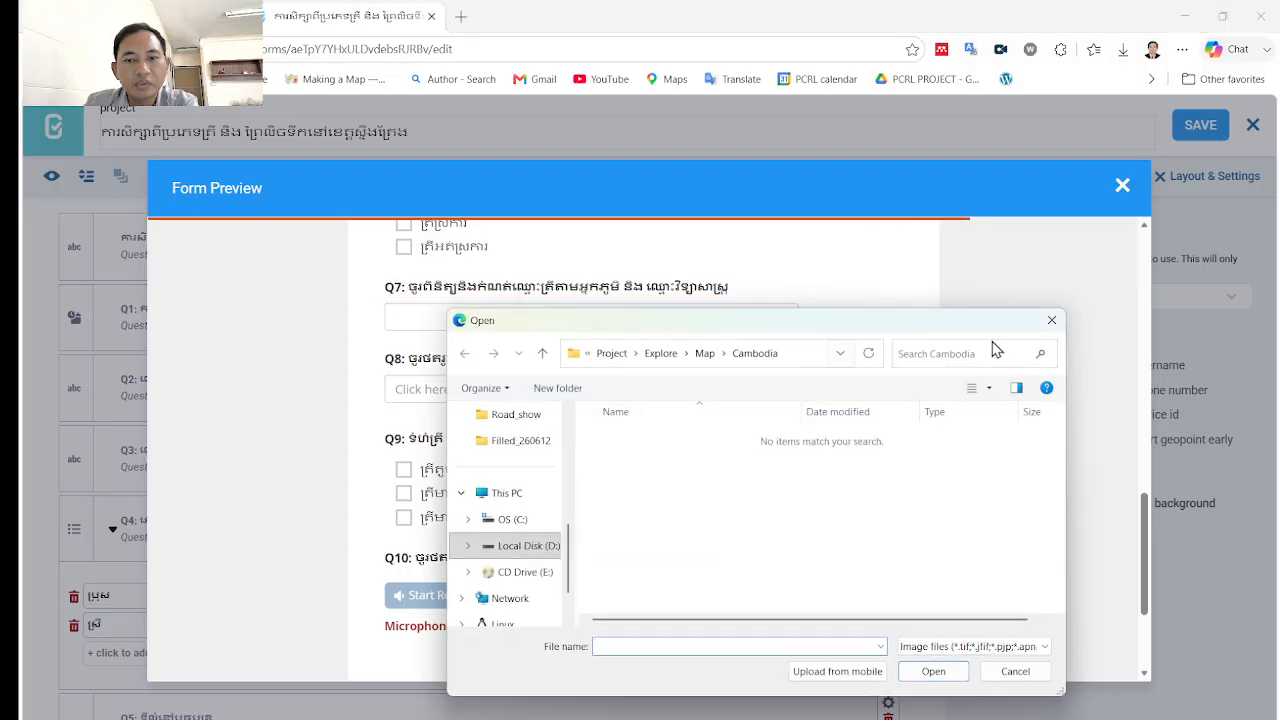
left_click(1051, 321)
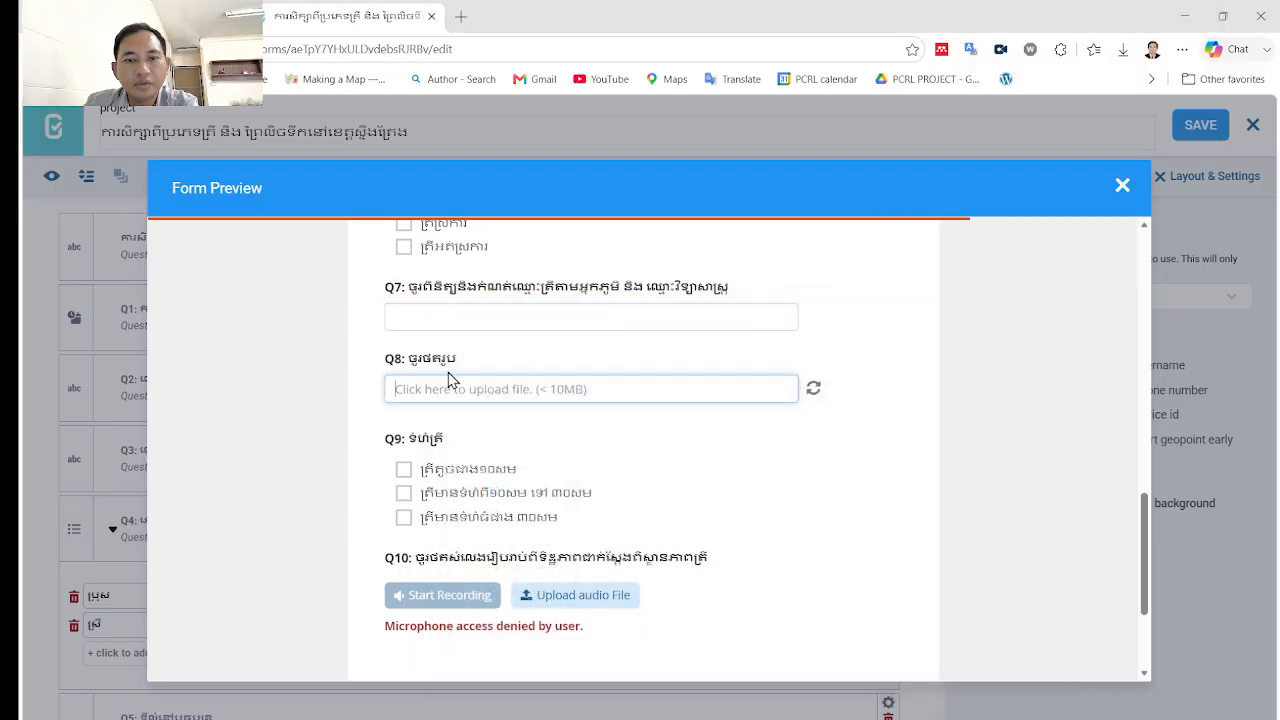
Step: Test the Q9 fish size checkboxes by ticking all three options and clearing them again
left_click(404, 469)
left_click(403, 517)
left_click(403, 493)
left_click(403, 469)
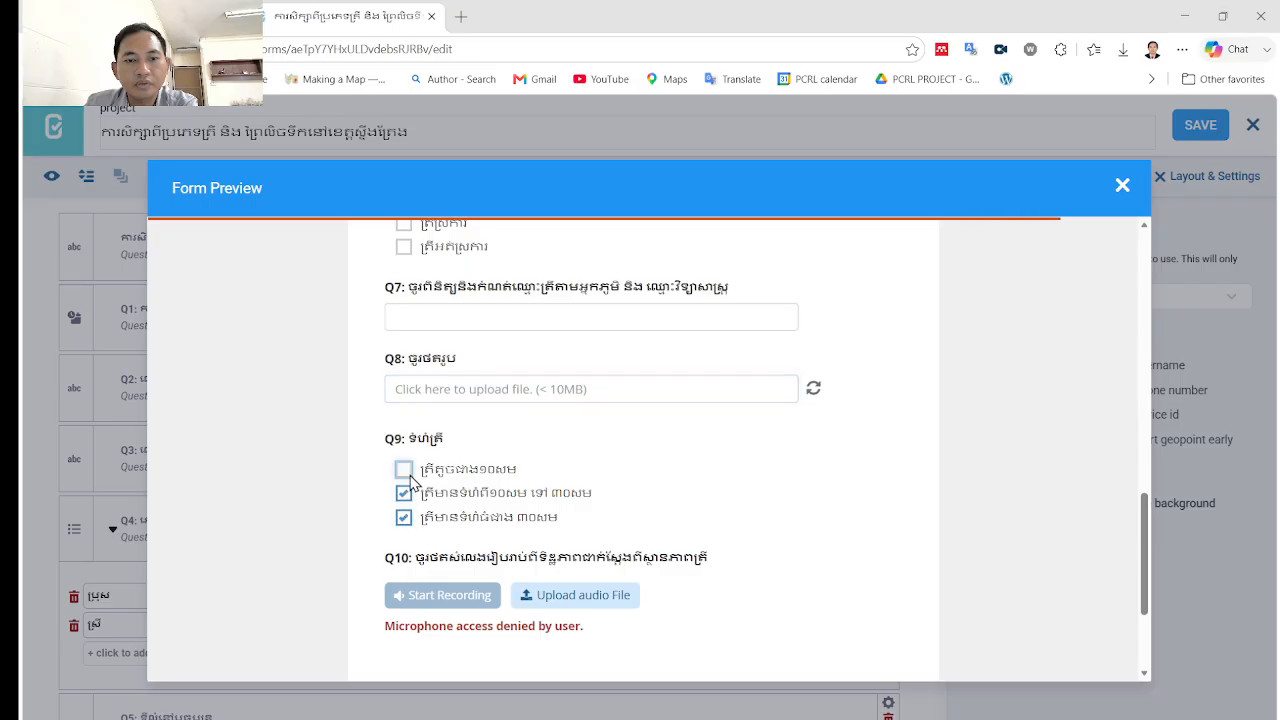
left_click(404, 493)
left_click(403, 517)
Step: Review the Q10 audio question and the end of the previewed form
scroll(597, 466, "down", 2)
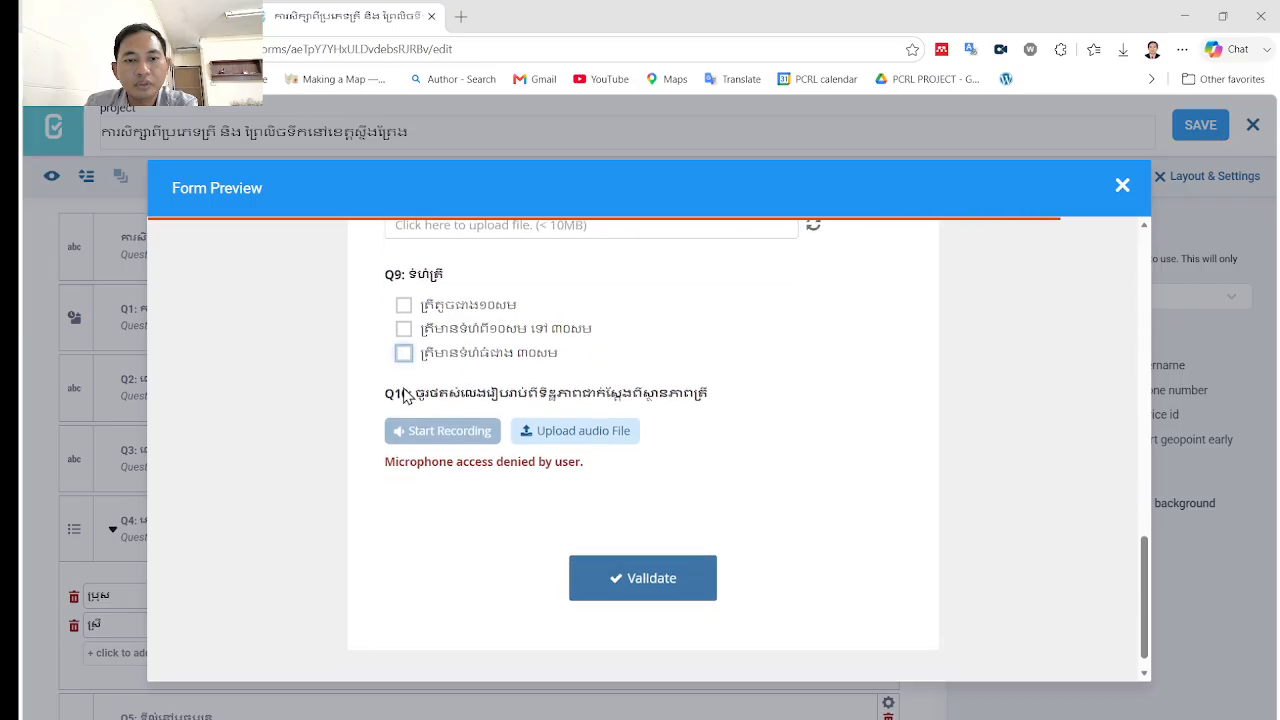
scroll(597, 526, "up", 1)
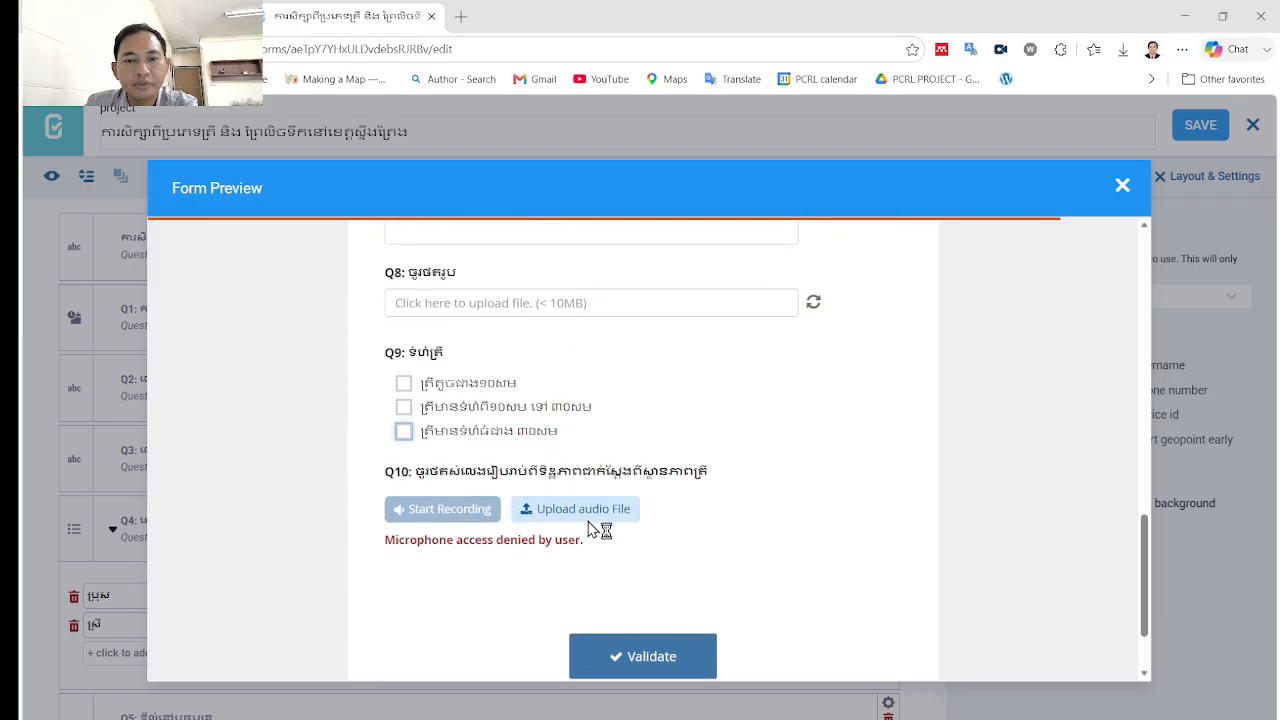
scroll(592, 528, "down", 1)
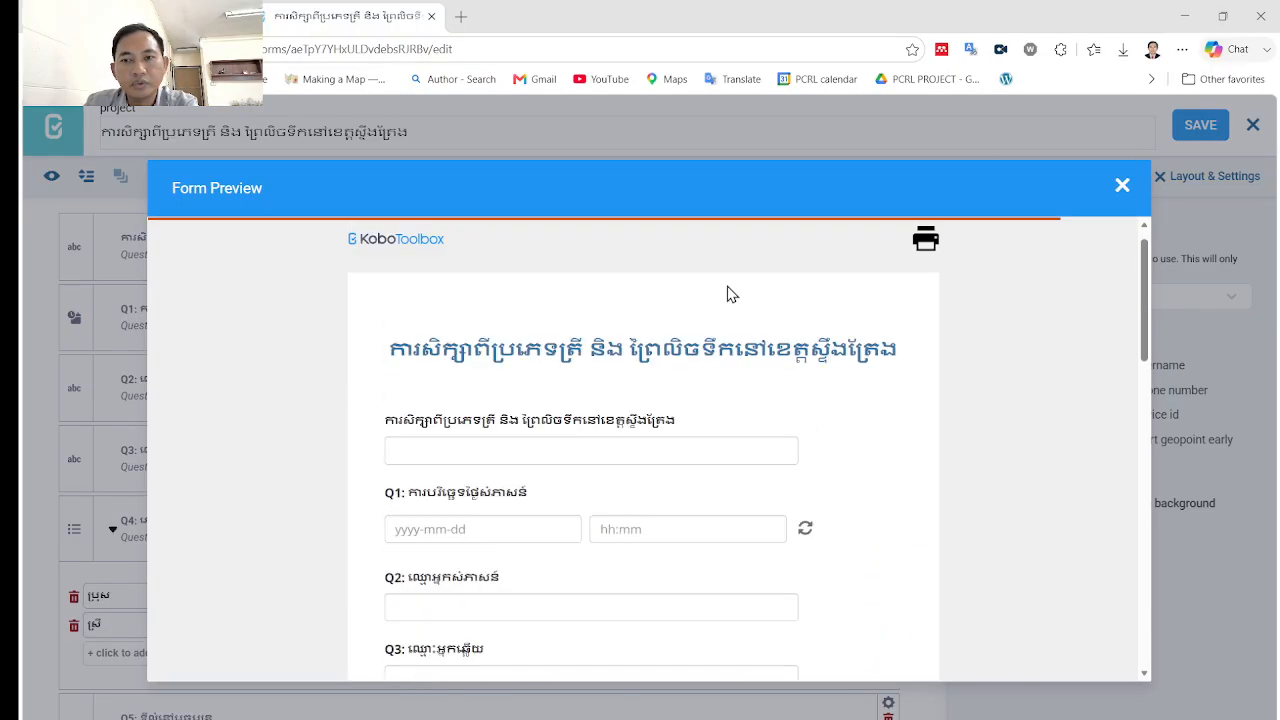
Step: Close the form preview and save the survey form, returning to the project list
scroll(771, 437, "down", 8)
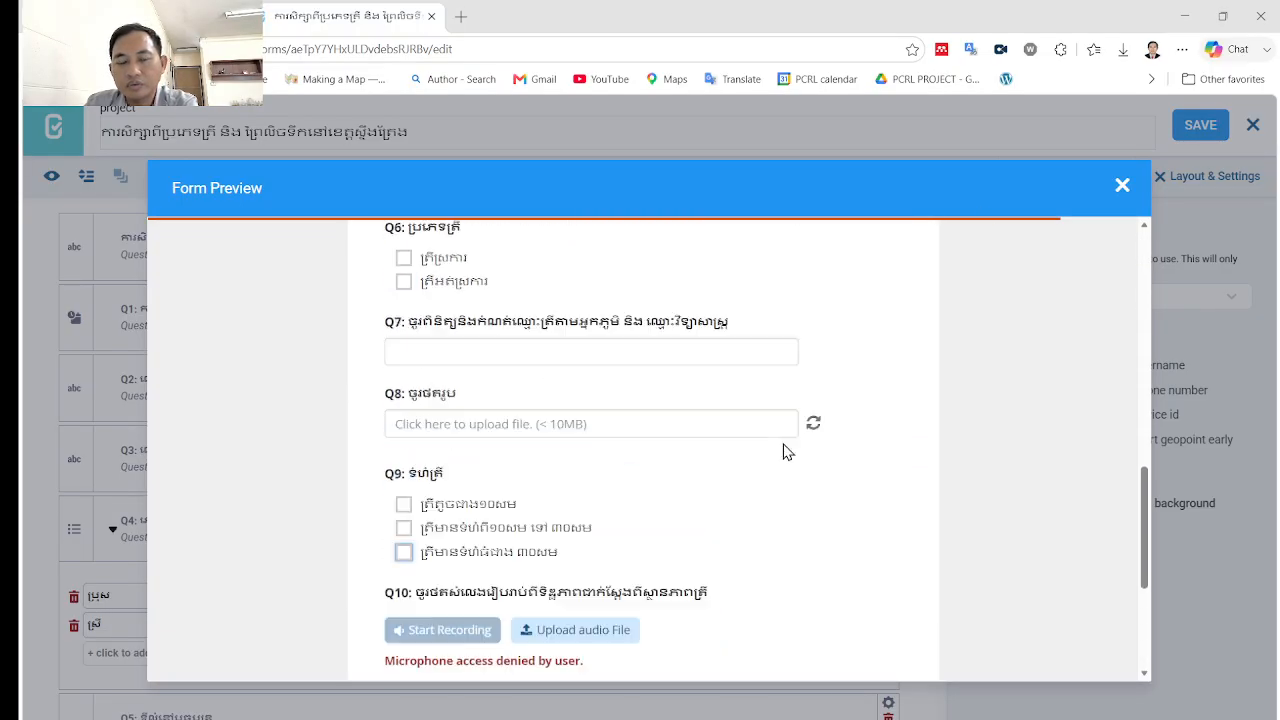
scroll(786, 449, "up", 4)
scroll(787, 449, "up", 5)
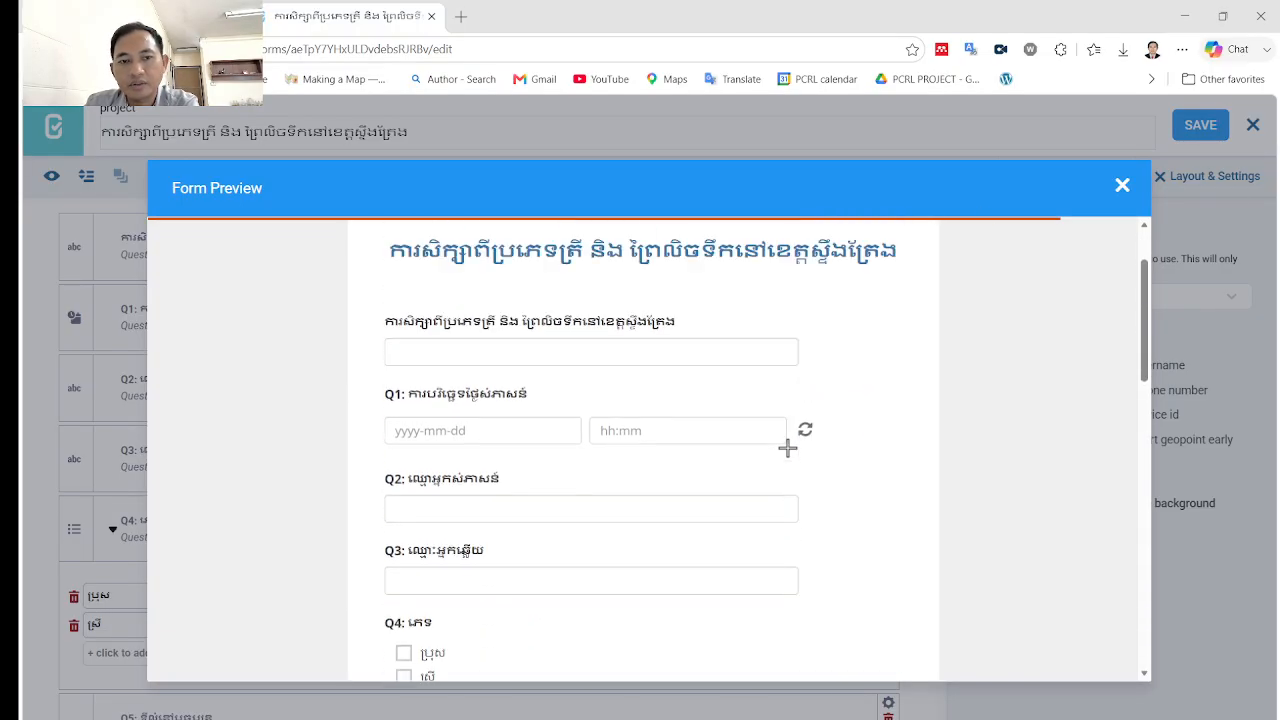
left_click(1123, 187)
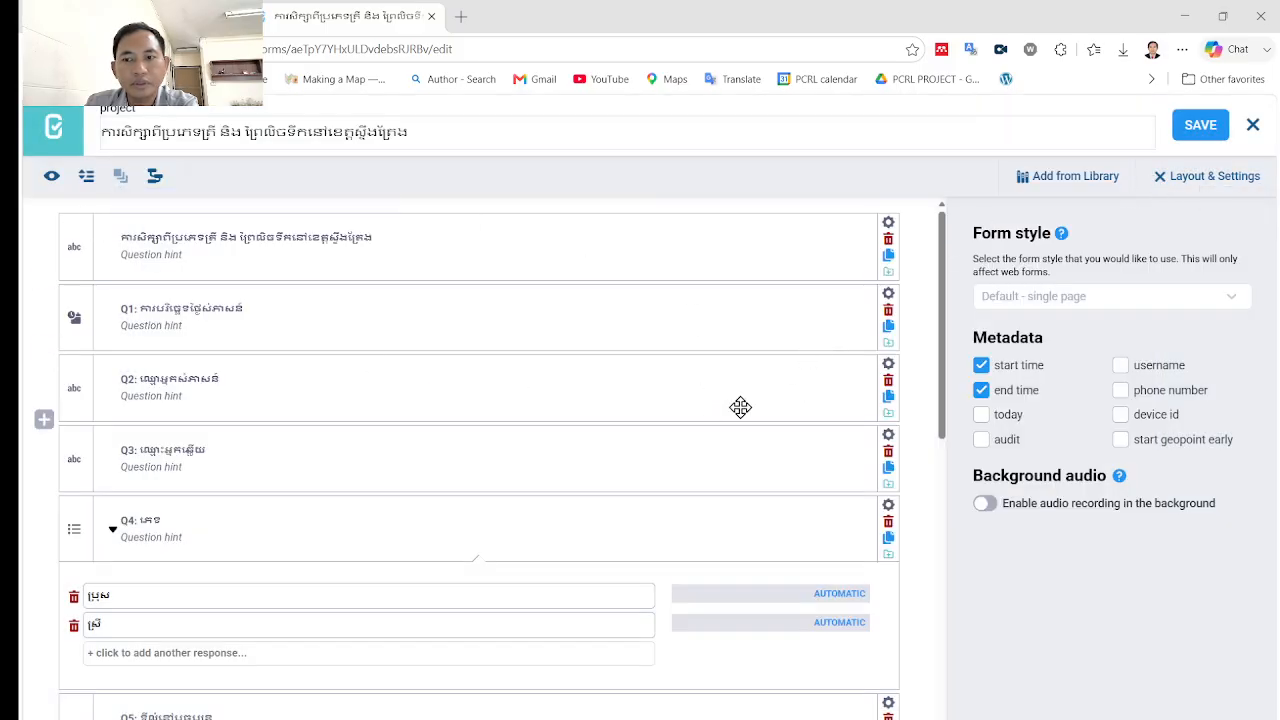
left_click(1206, 124)
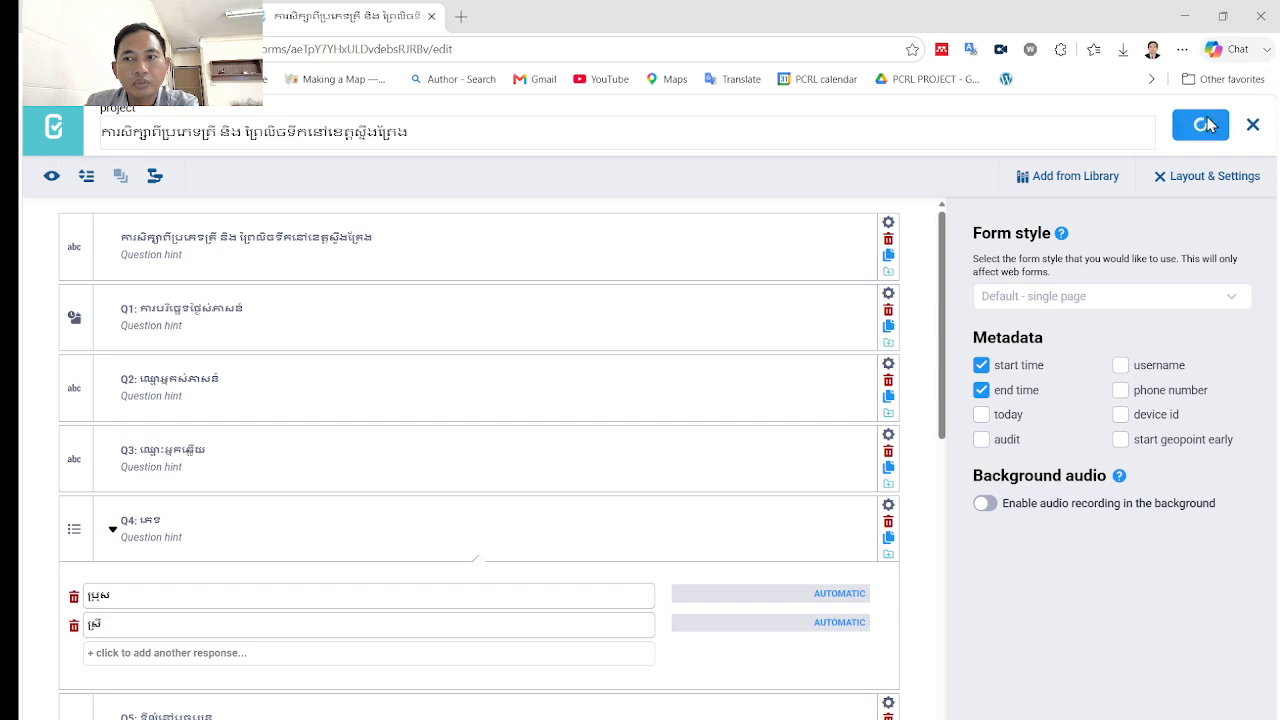
left_click(62, 126)
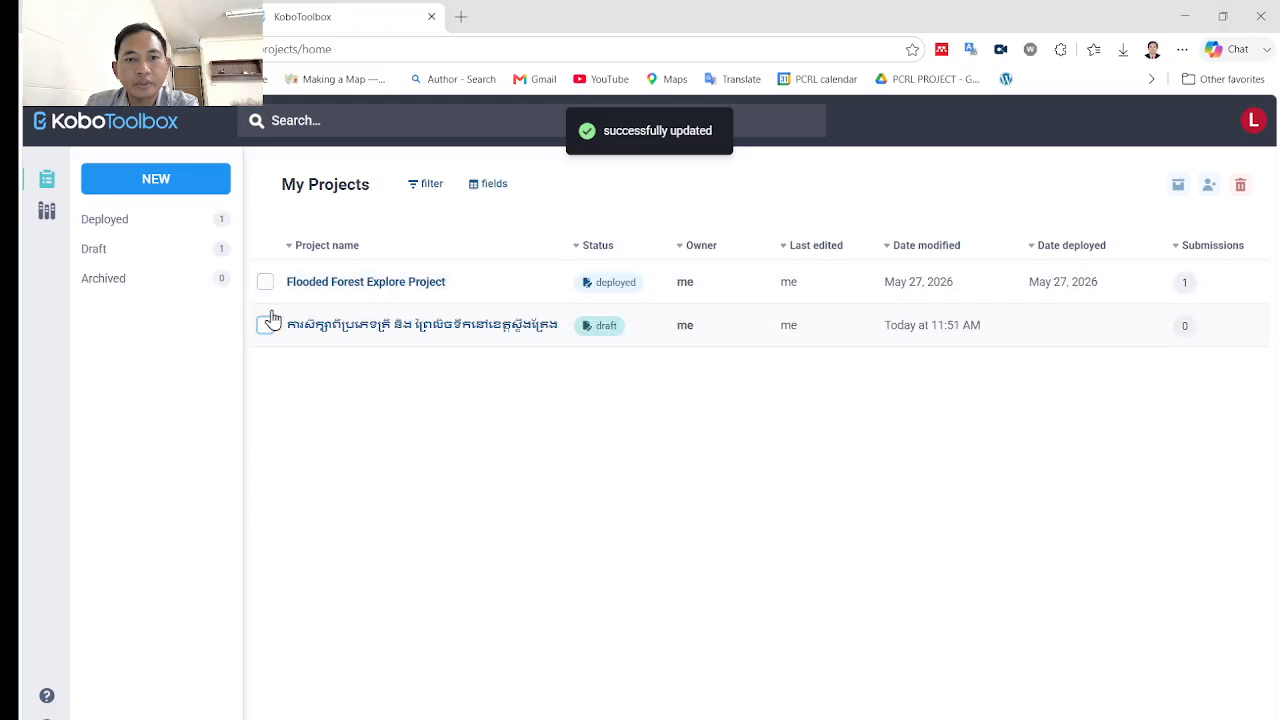
Step: Open the summary of the draft Khmer-titled fish and flooded forest project from the project list
left_click(266, 326)
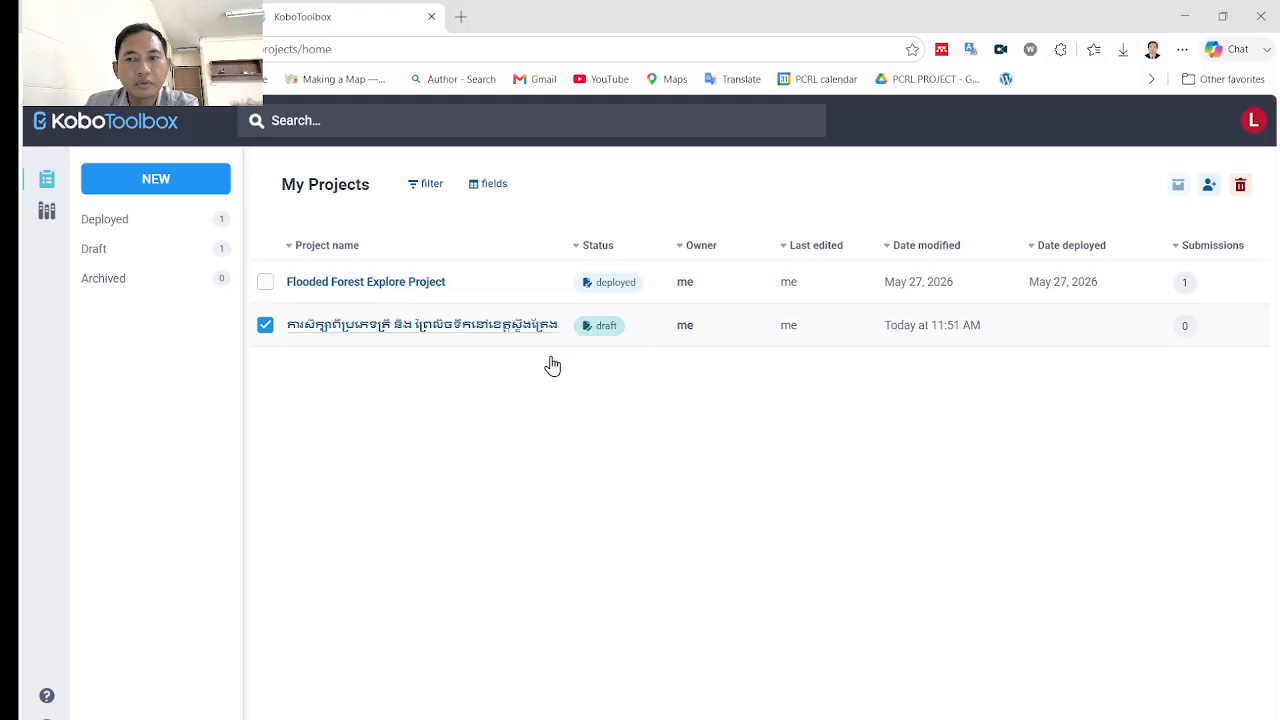
right_click(489, 337)
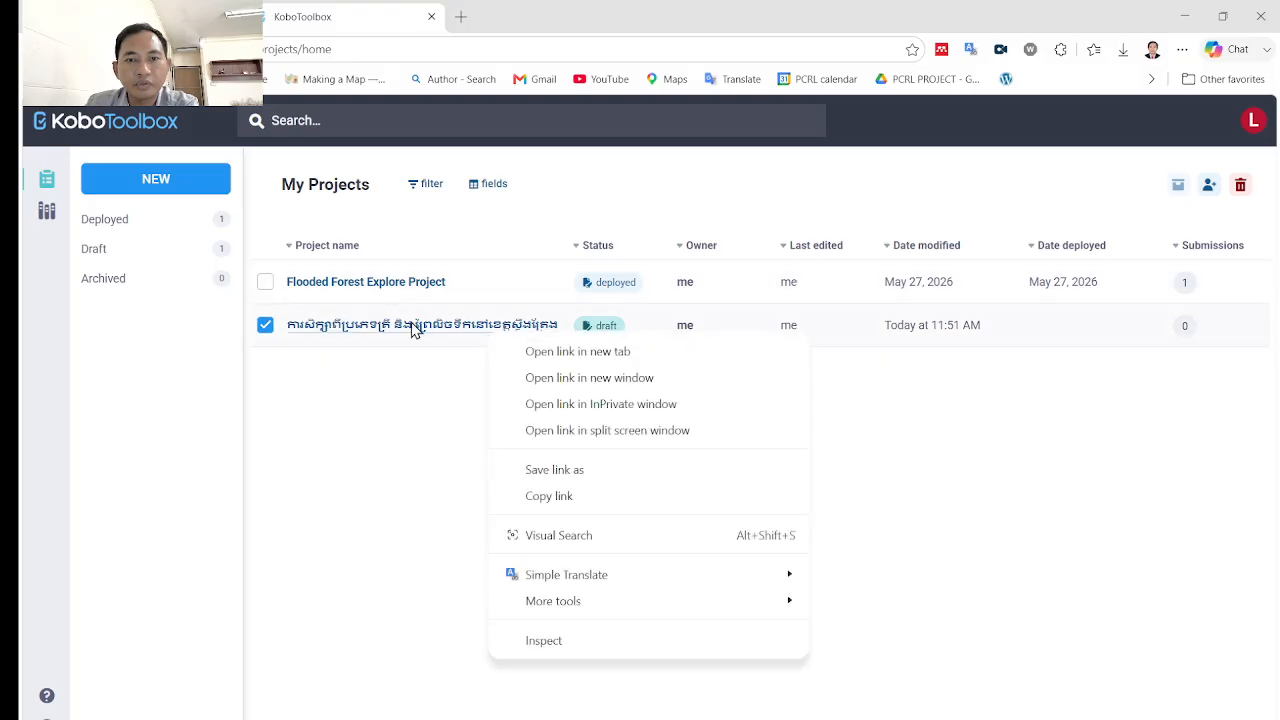
left_click(512, 330)
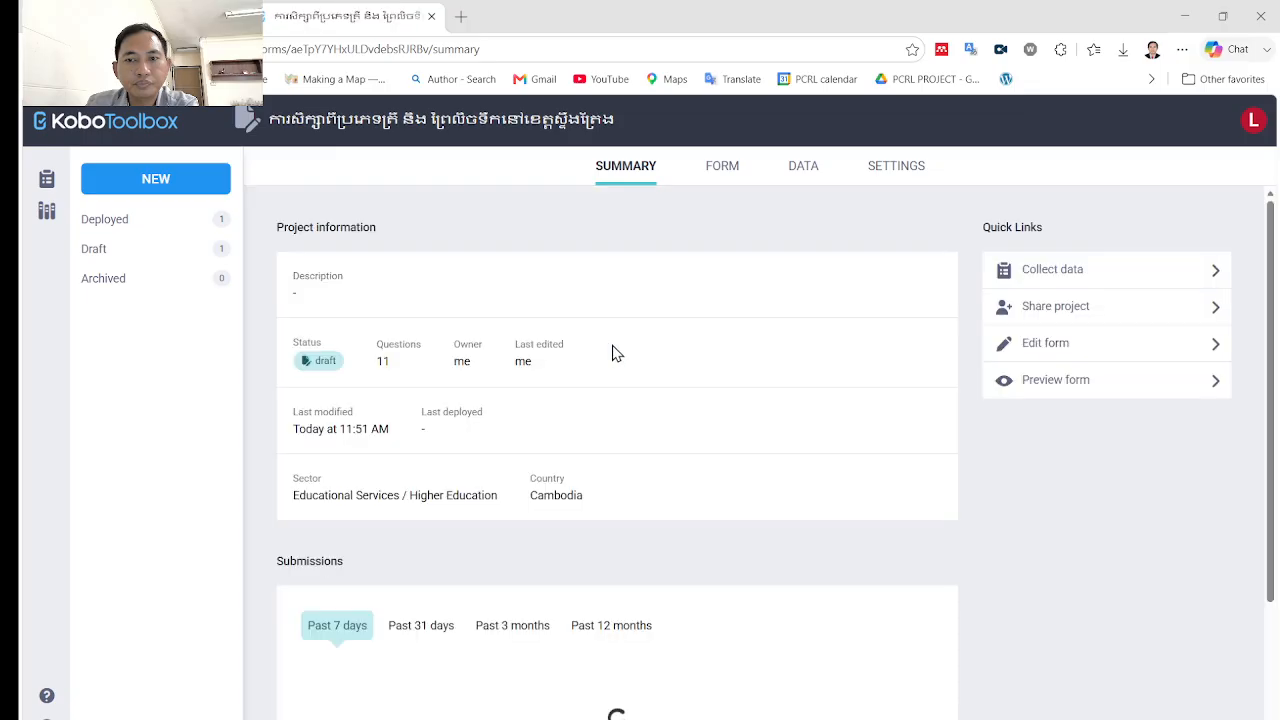
Step: Expand the deployed and draft project lists and open the form page of the Khmer-titled draft
left_click(136, 222)
left_click(131, 282)
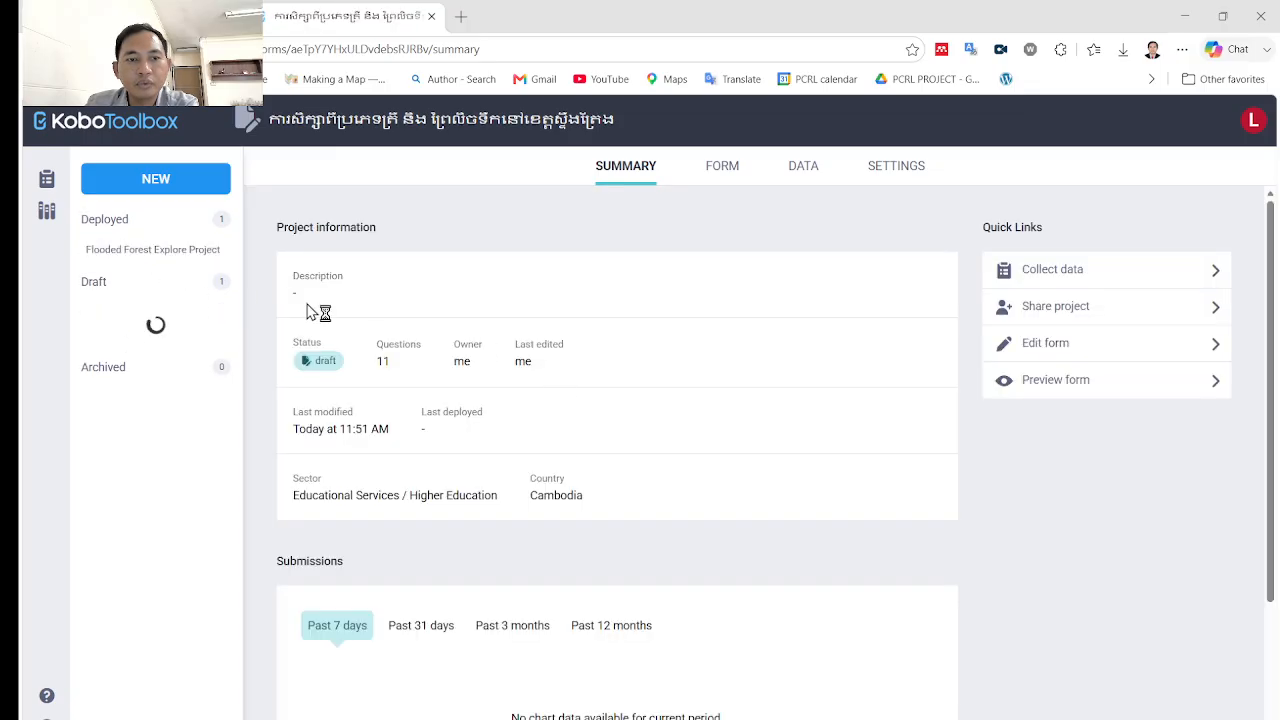
left_click(190, 314)
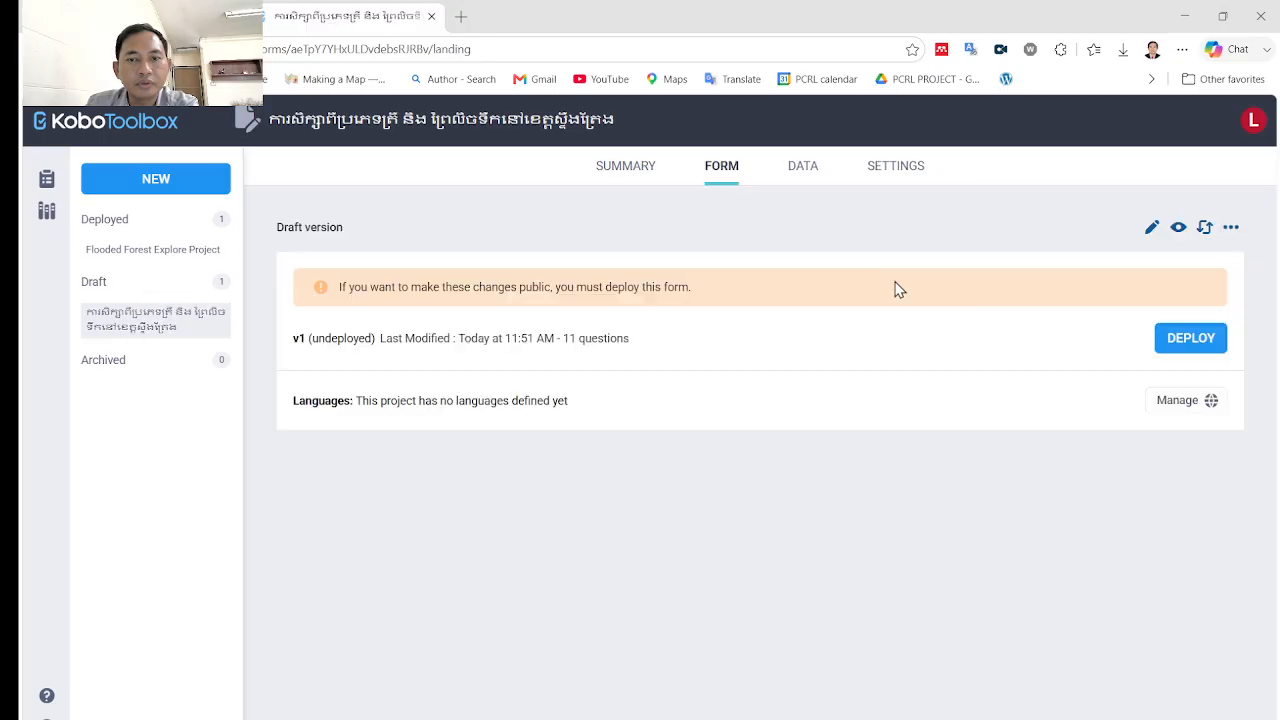
left_click(140, 328)
left_click(140, 328)
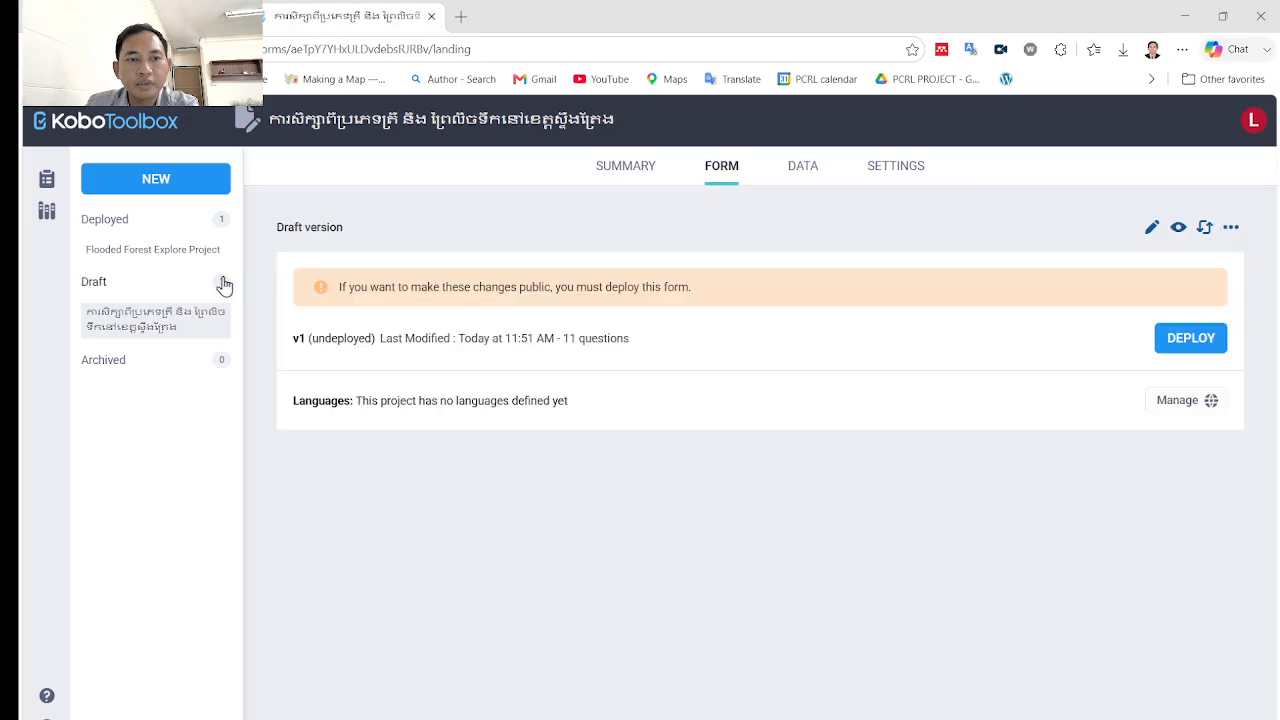
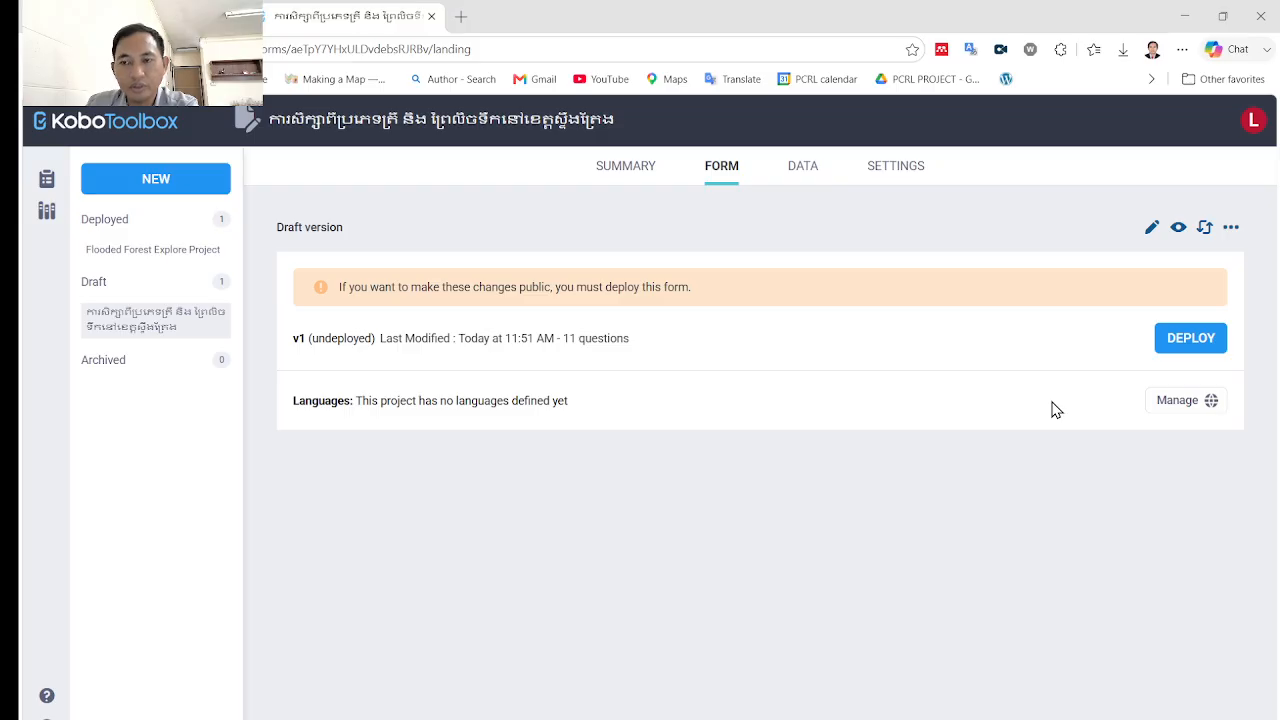
Step: Deploy the draft form and select the Khmer-titled project among the deployed projects
left_click(1168, 350)
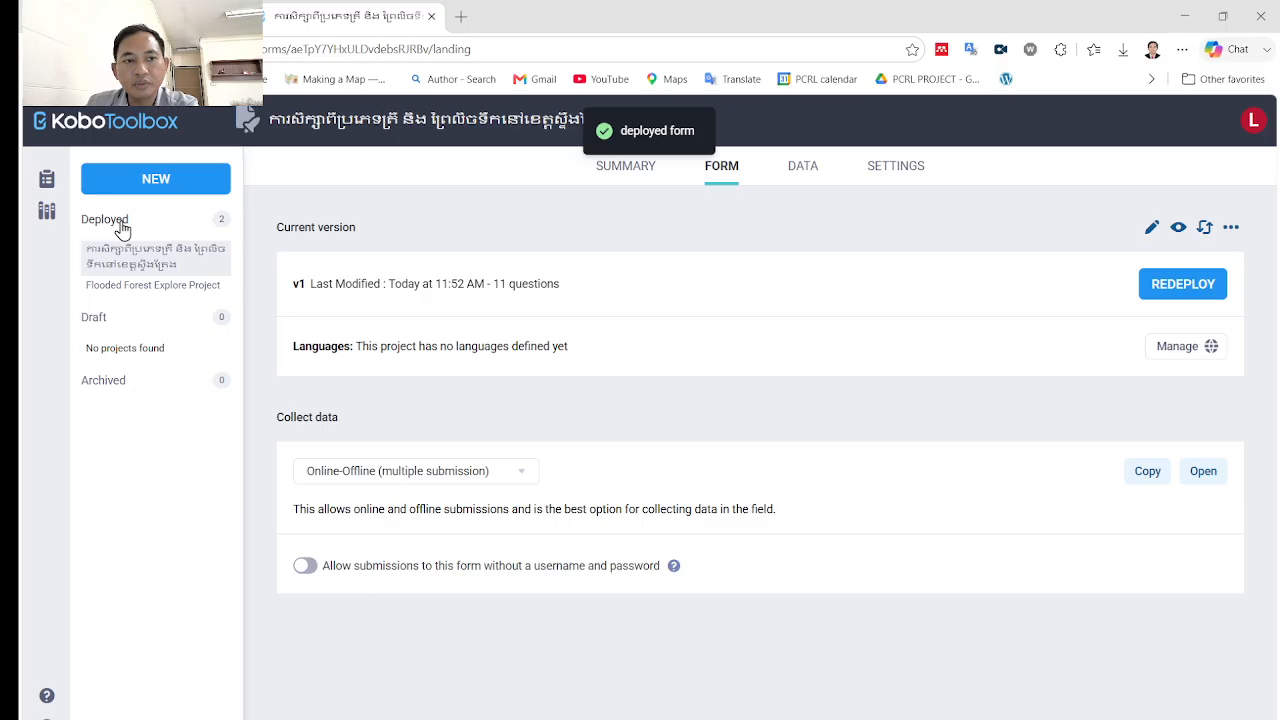
left_click(121, 224)
left_click(166, 226)
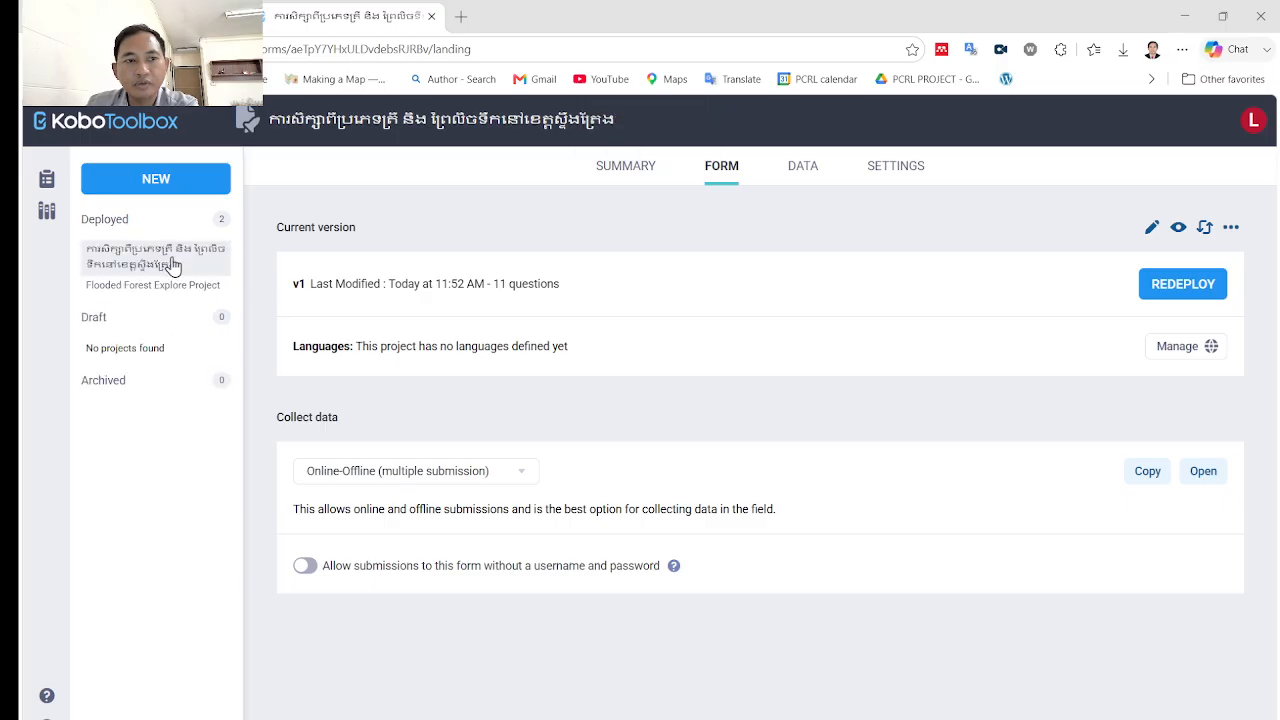
left_click(171, 260)
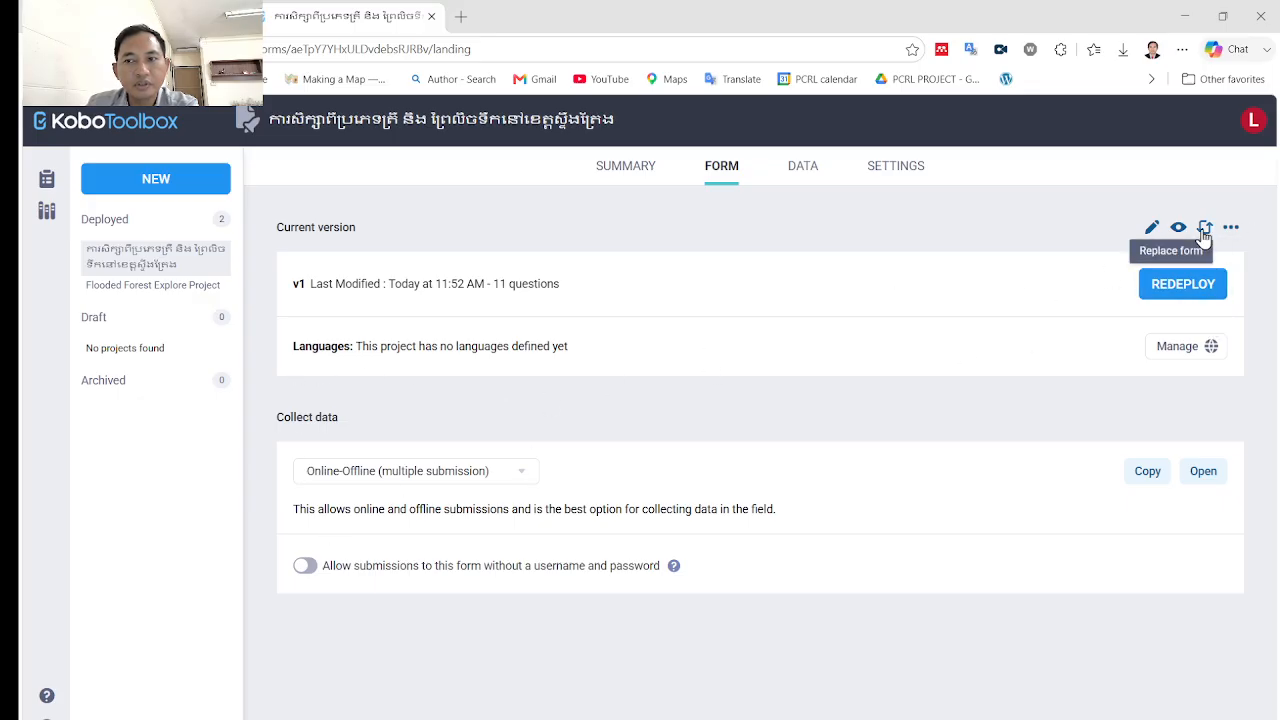
Step: Look through the data collection modes, keeping Online-Offline (multiple submission), and view the form's additional actions
left_click(310, 568)
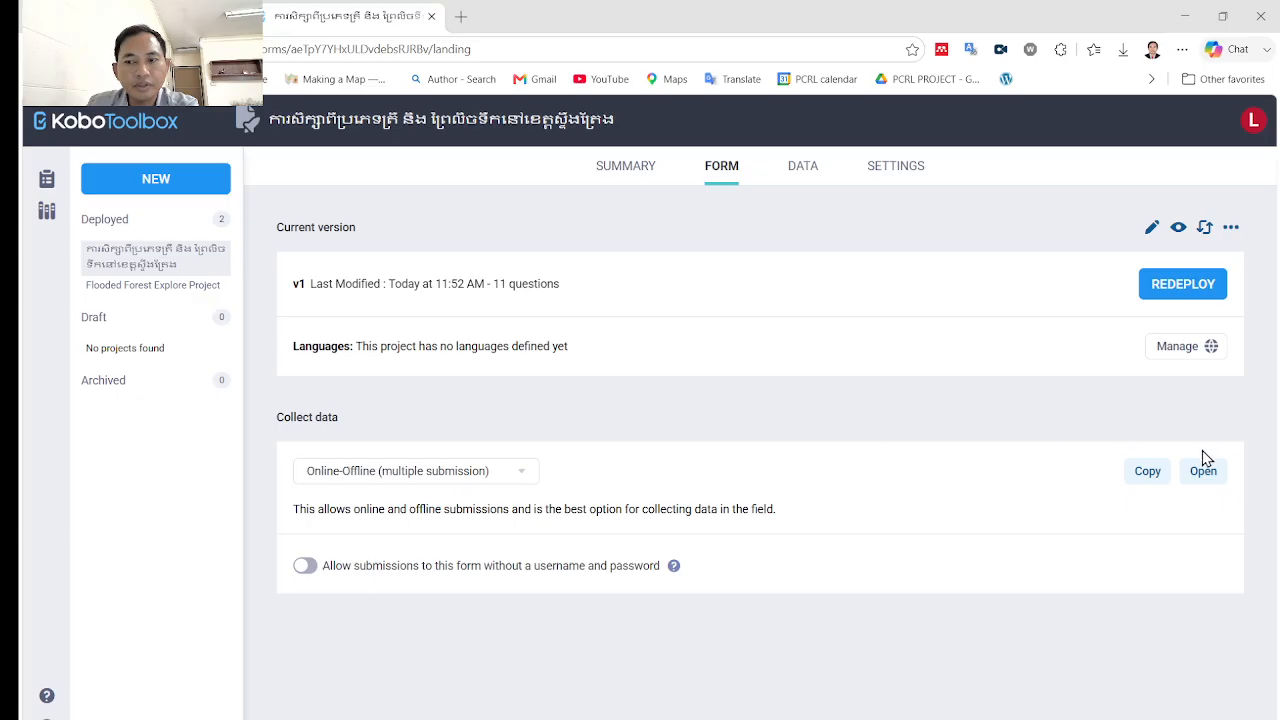
left_click(521, 474)
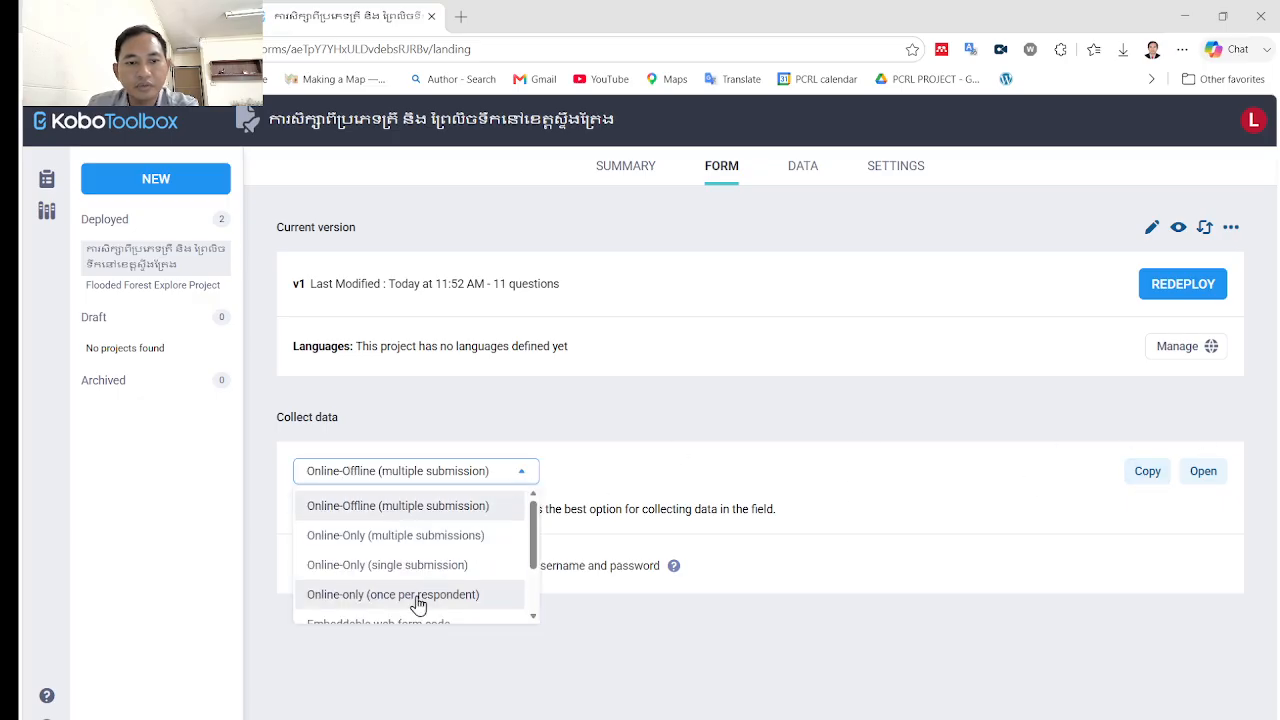
scroll(414, 603, "down", 2)
scroll(429, 571, "up", 2)
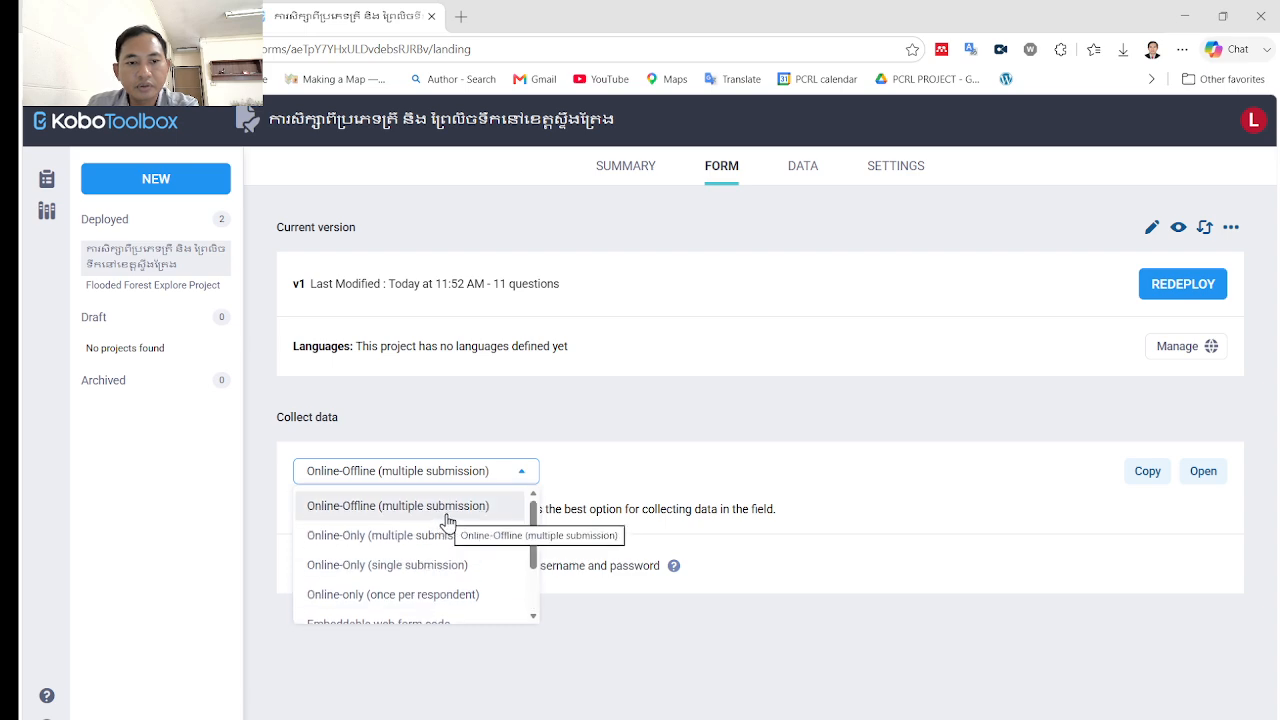
left_click(445, 512)
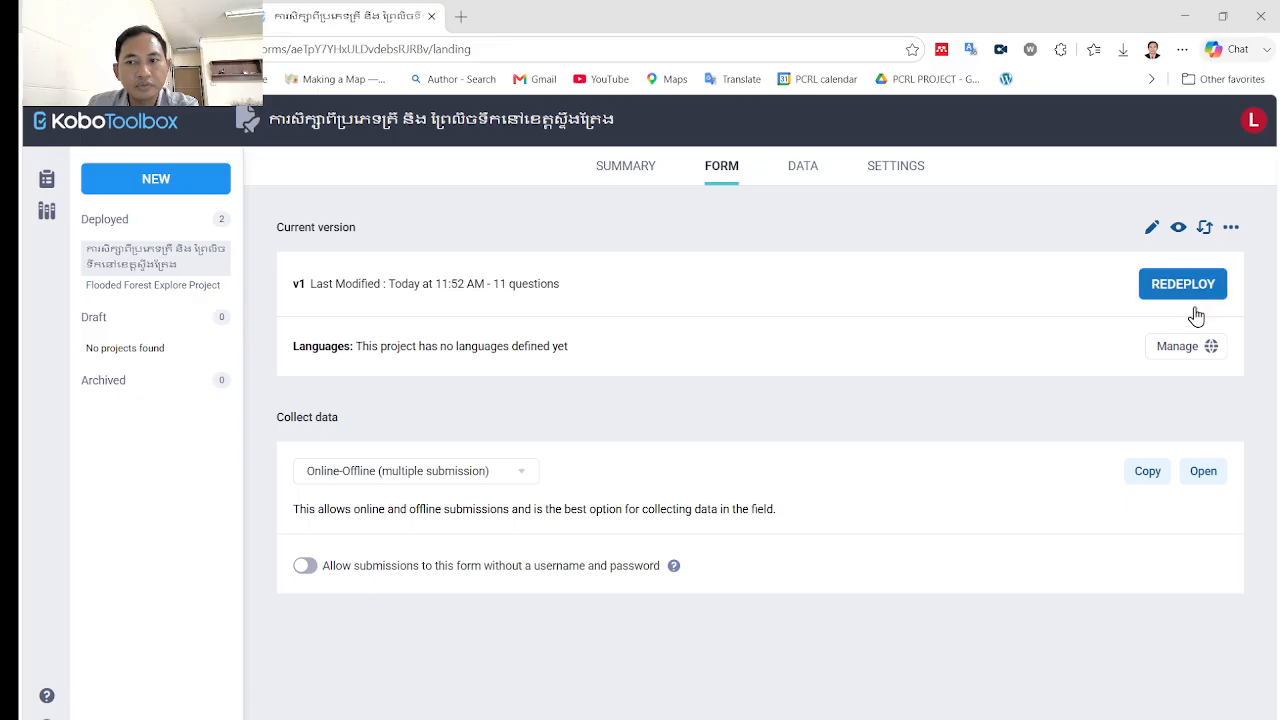
left_click(1231, 228)
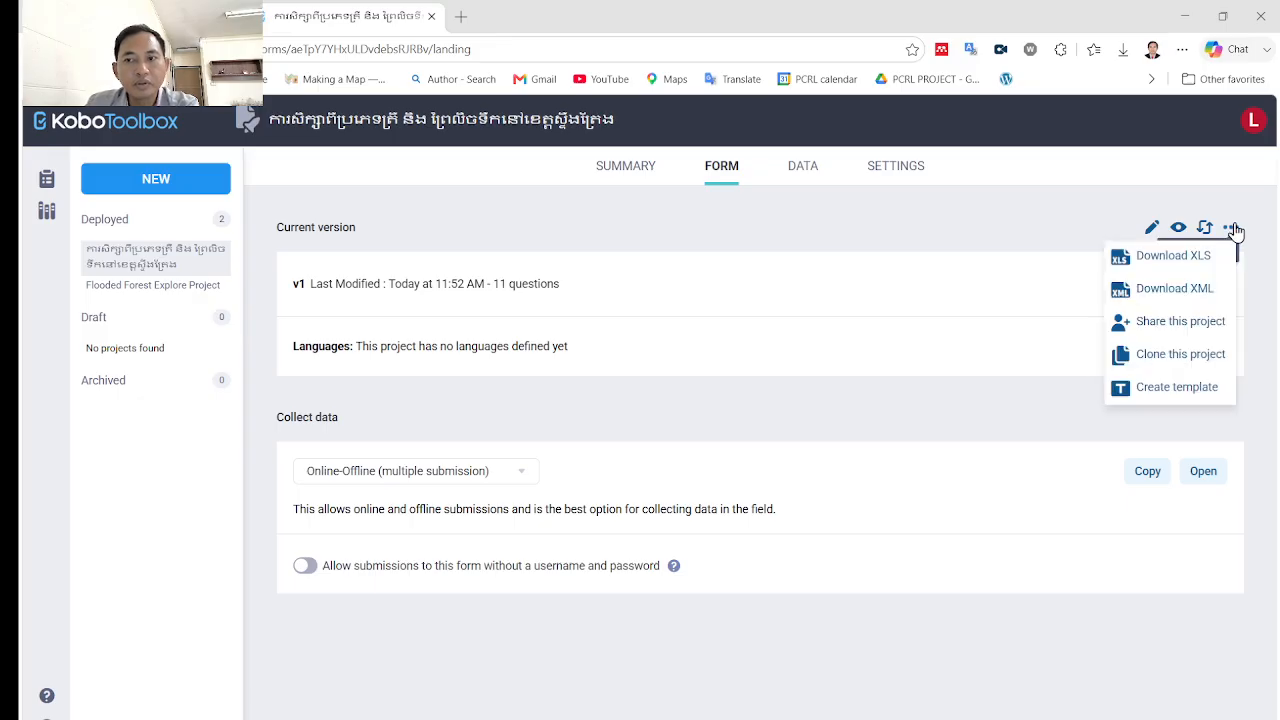
left_click(931, 328)
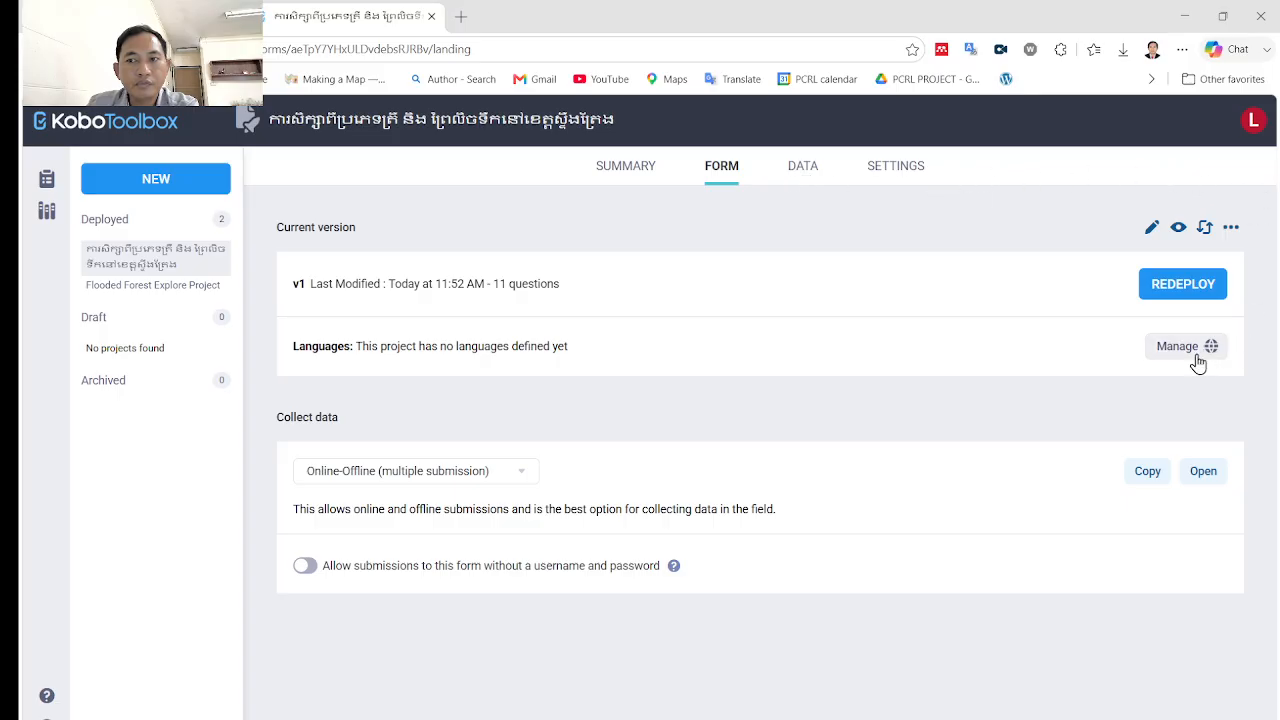
Step: Copy the form's data collection link, switch to Telegram and send the link to Saved Messages
left_click(1150, 484)
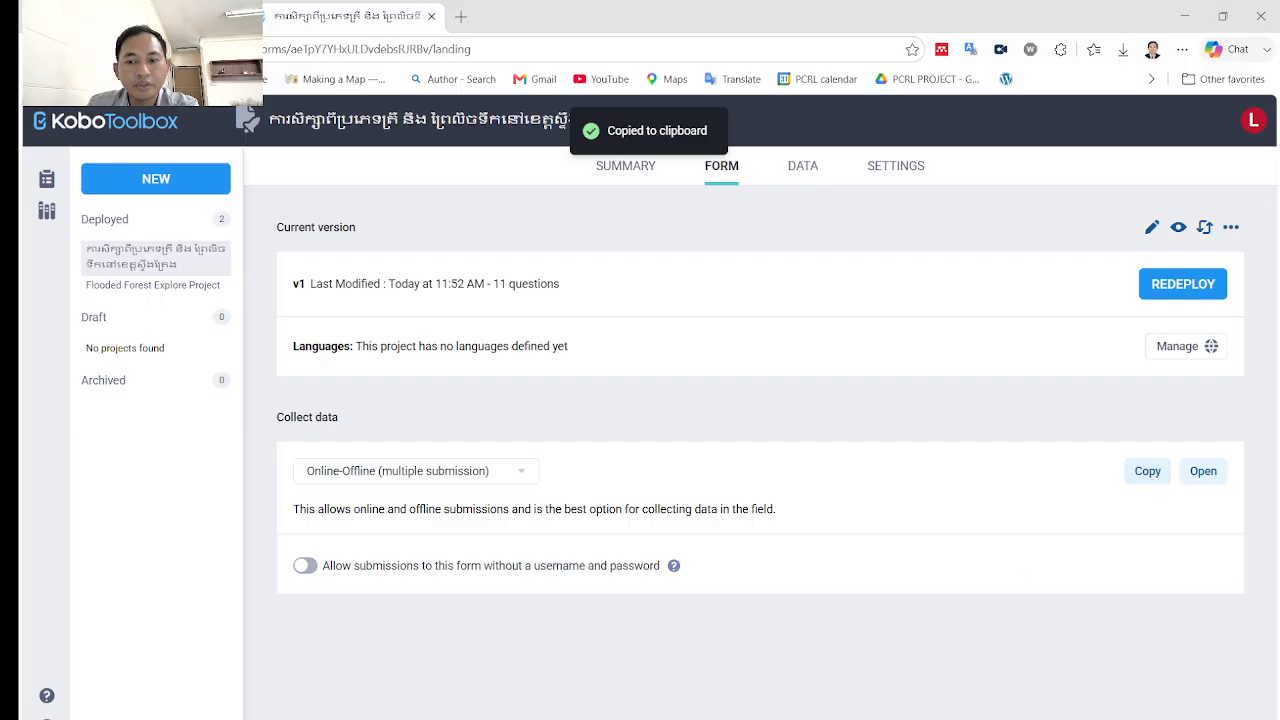
left_click(1021, 719)
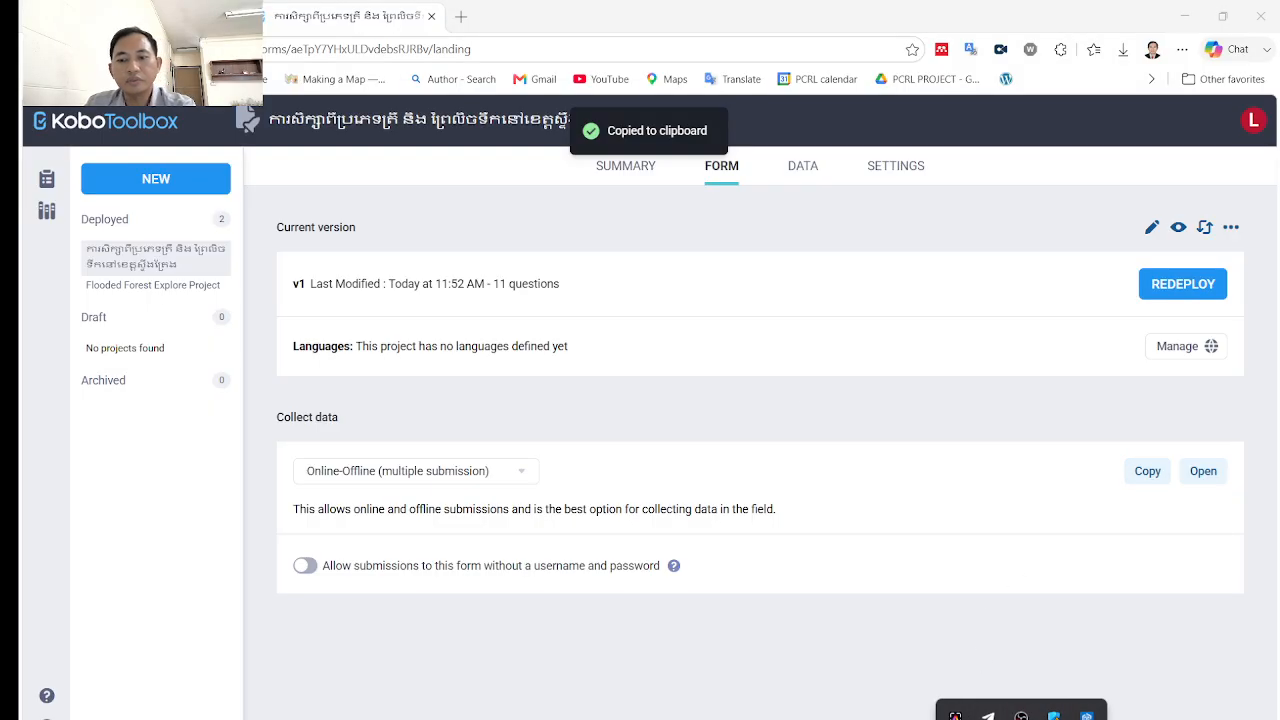
left_click(987, 716)
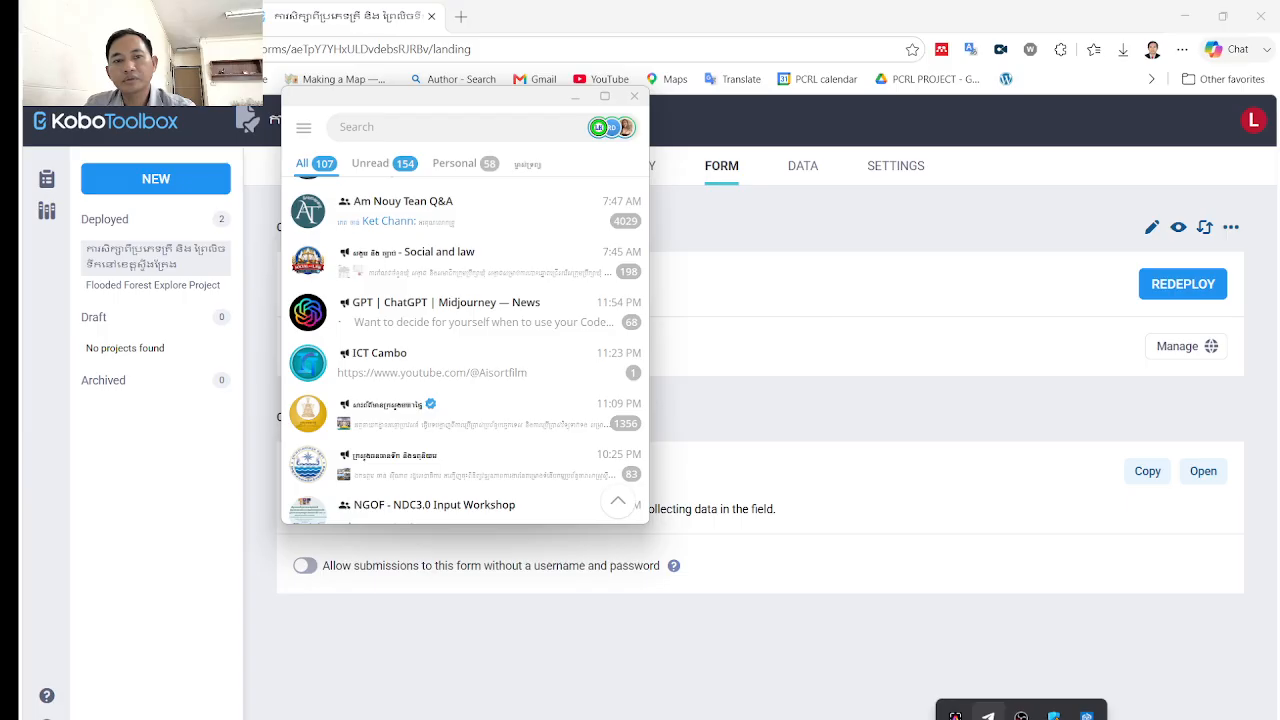
left_click(397, 133)
type("save")
key("ctrl+v")
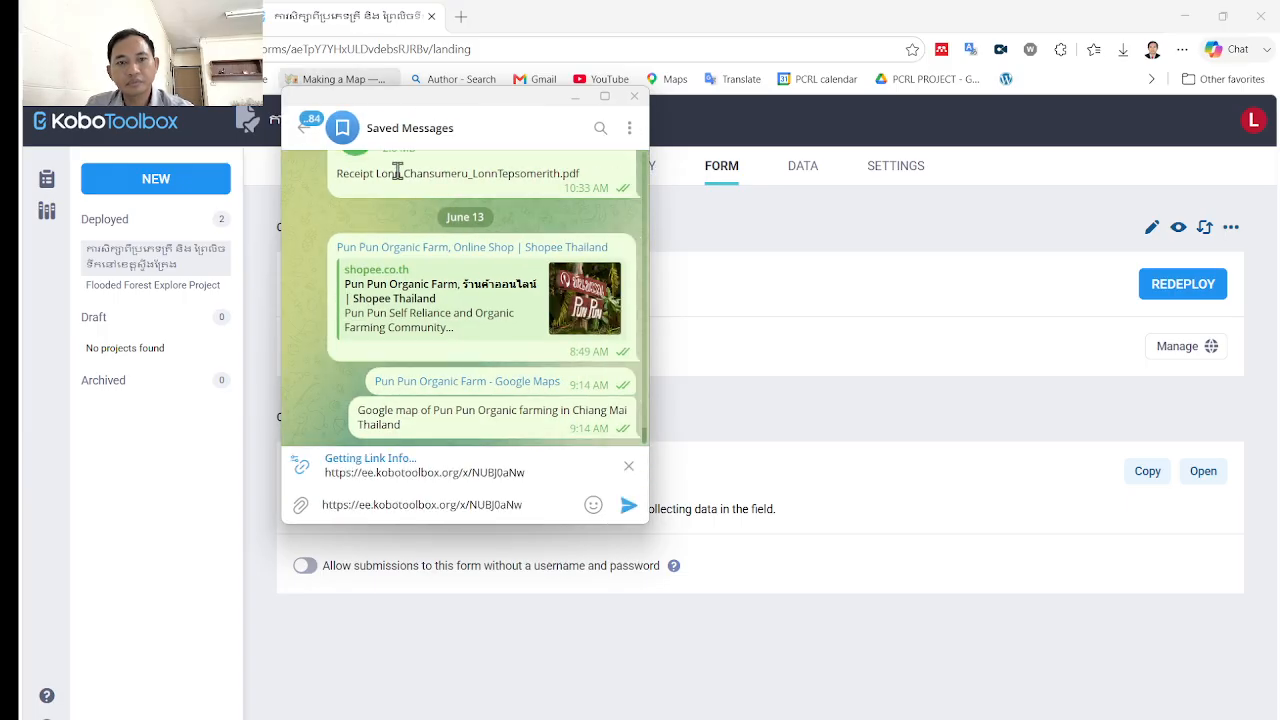
key("Return")
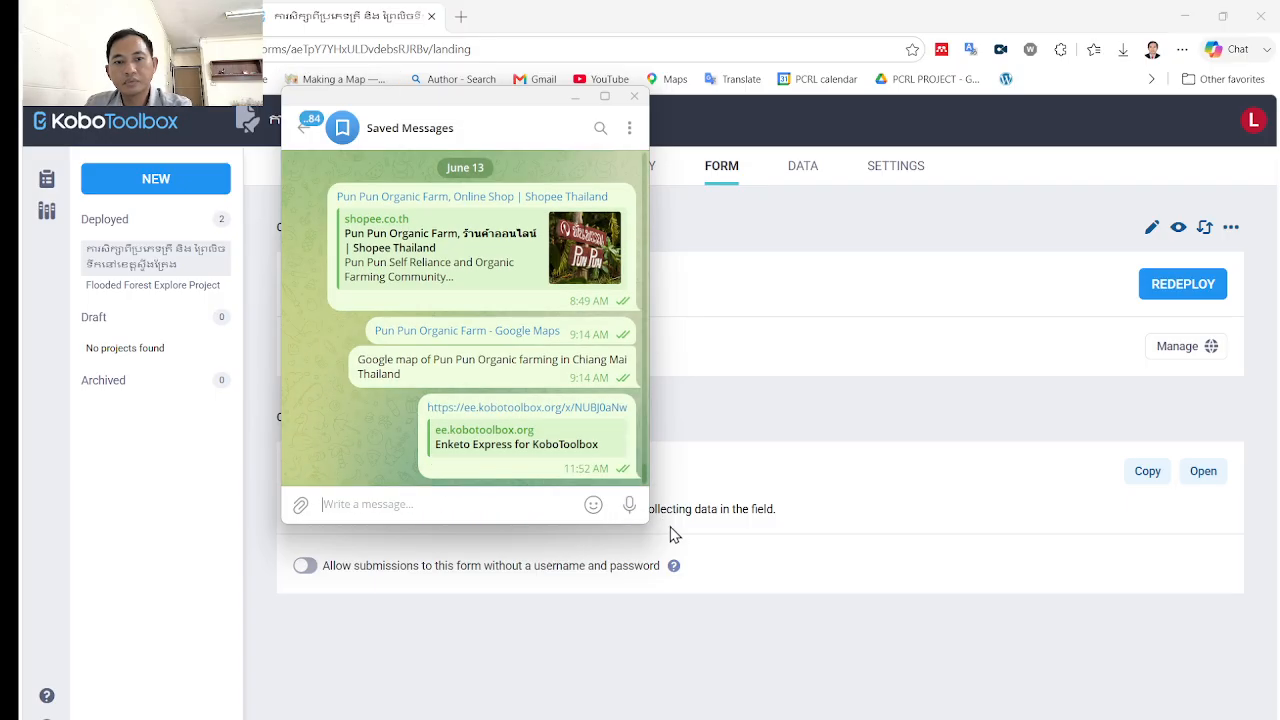
Step: Open the sent form link in the browser and mark a Q5 location east of 4th Street, at about latitude 14.0787, longitude 100.6144
left_click(575, 409)
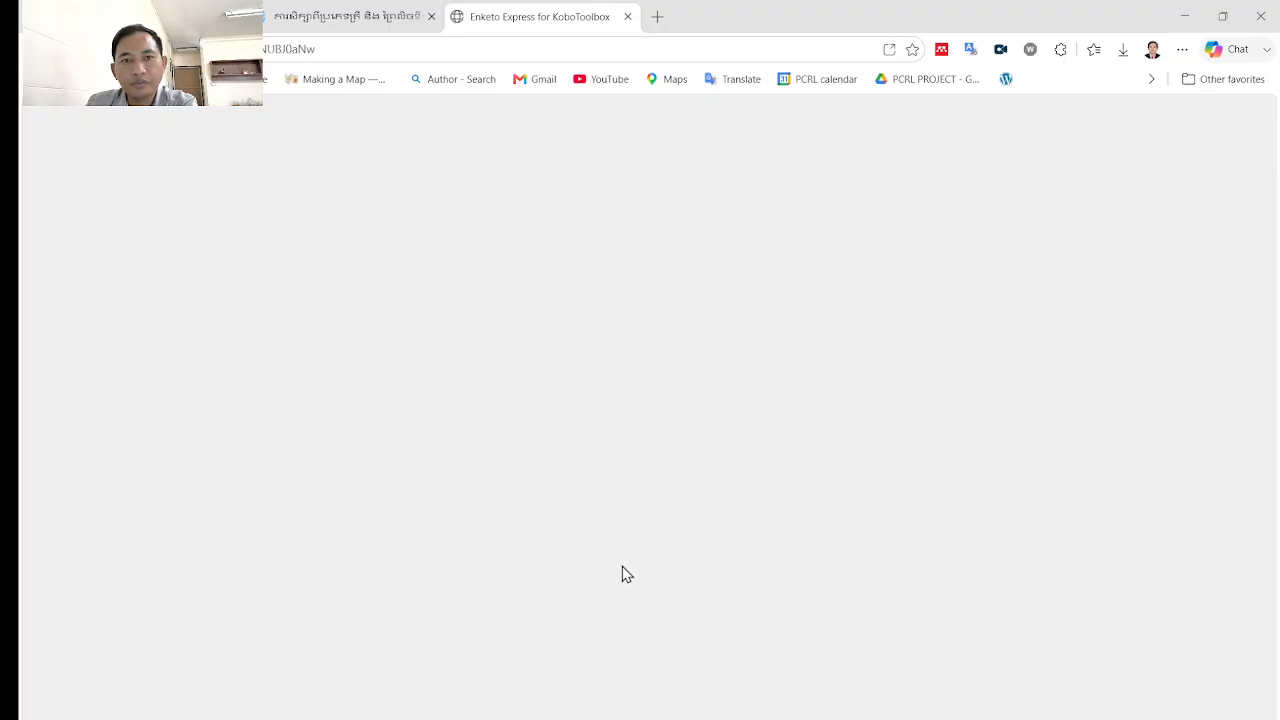
scroll(602, 501, "down", 5)
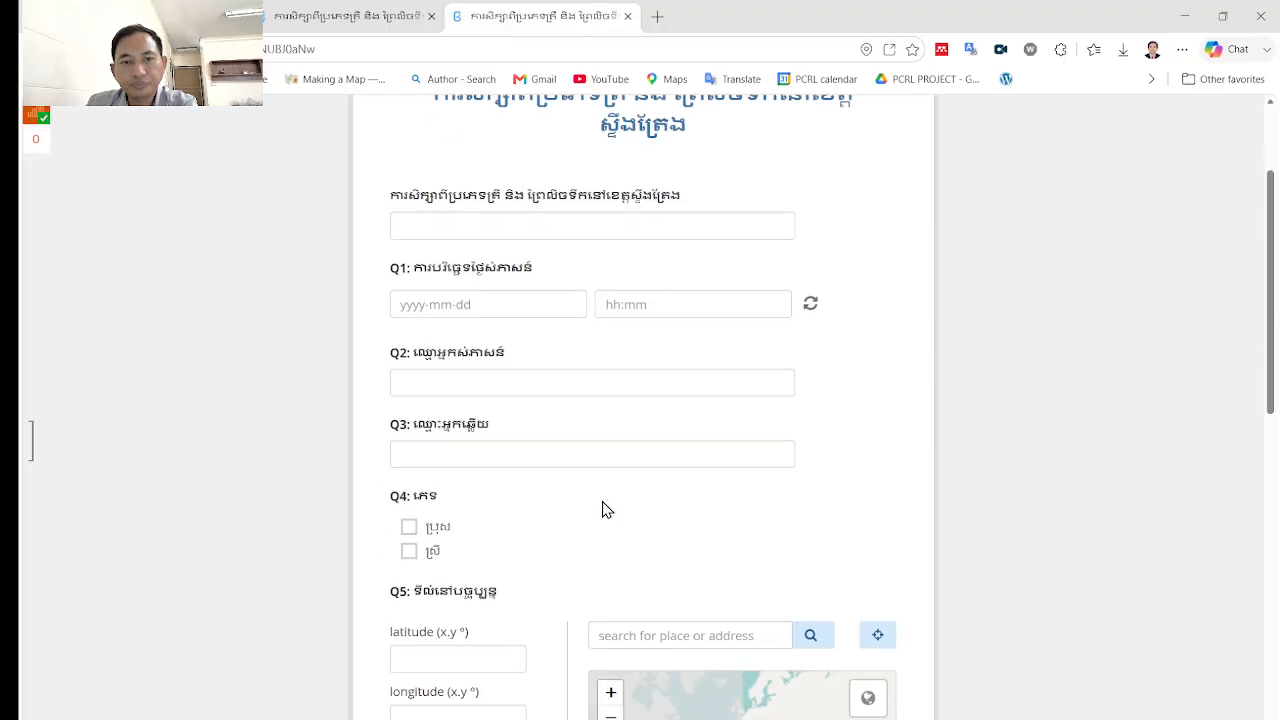
scroll(594, 565, "up", 1)
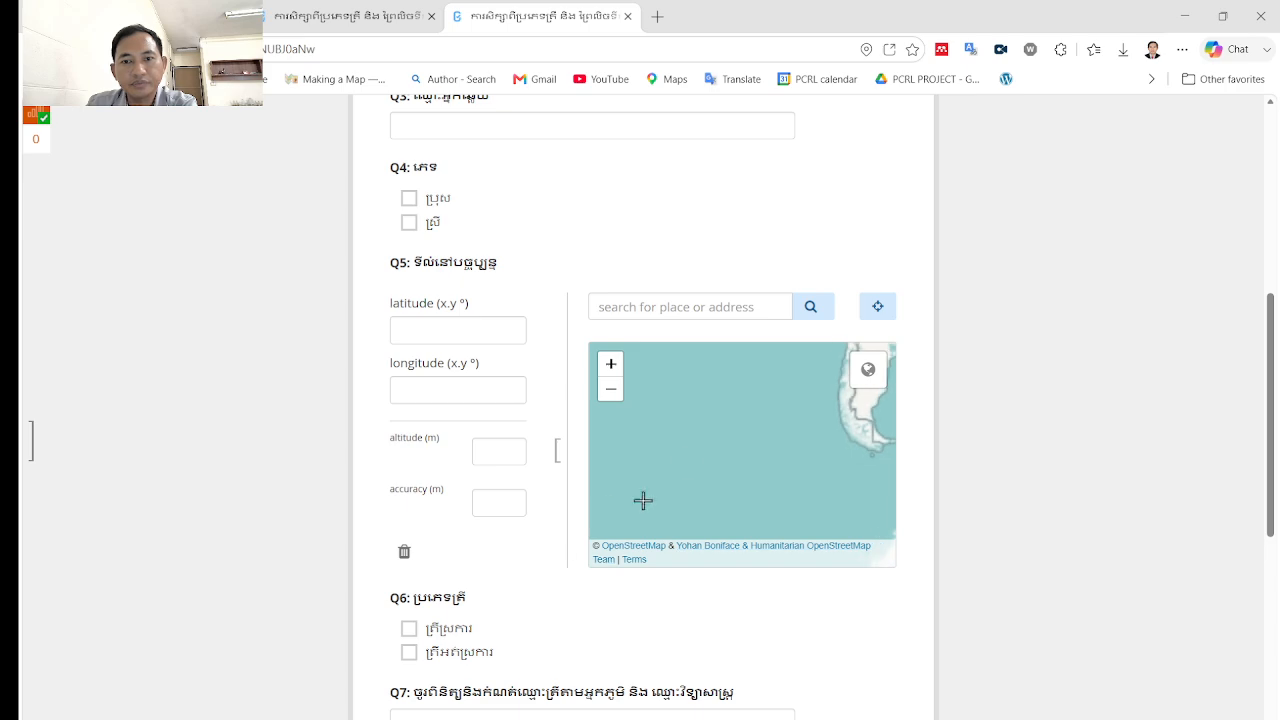
scroll(687, 463, "down", 3)
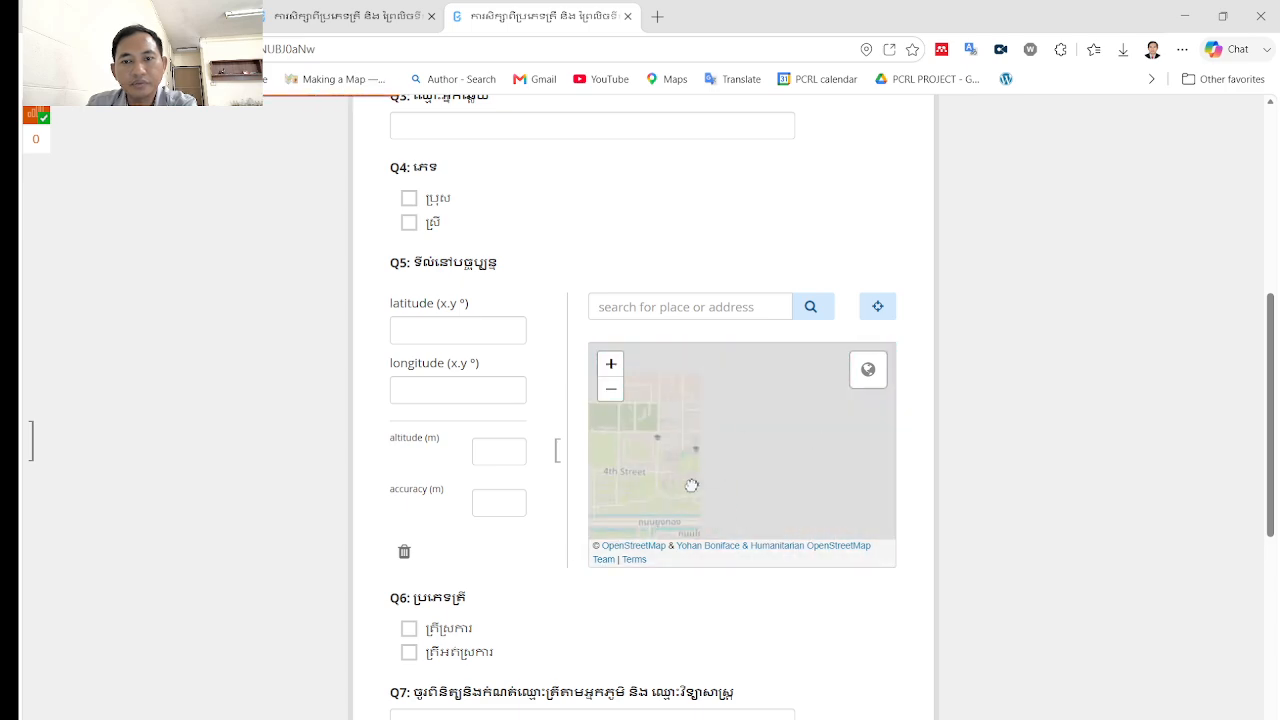
scroll(700, 476, "up", 2)
left_click(739, 464)
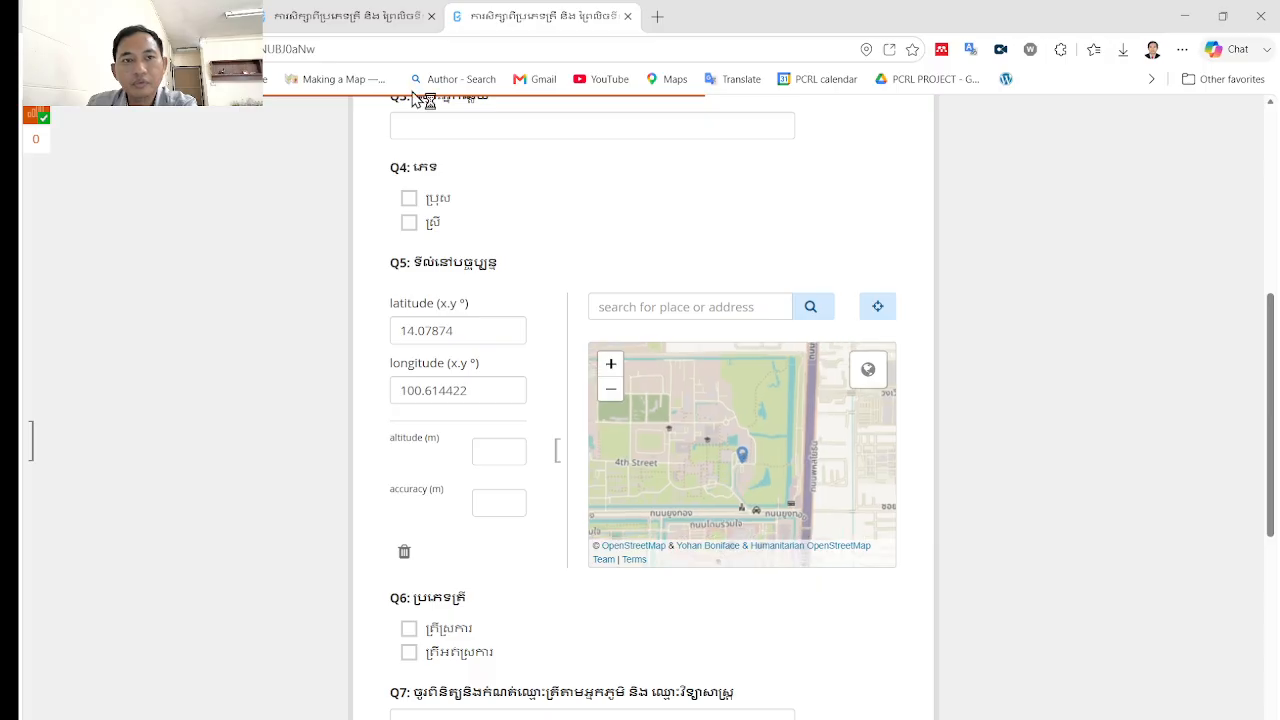
Step: Review the deployed web form from its title and Q1 through Q10 to the draft and submission options
scroll(516, 262, "up", 5)
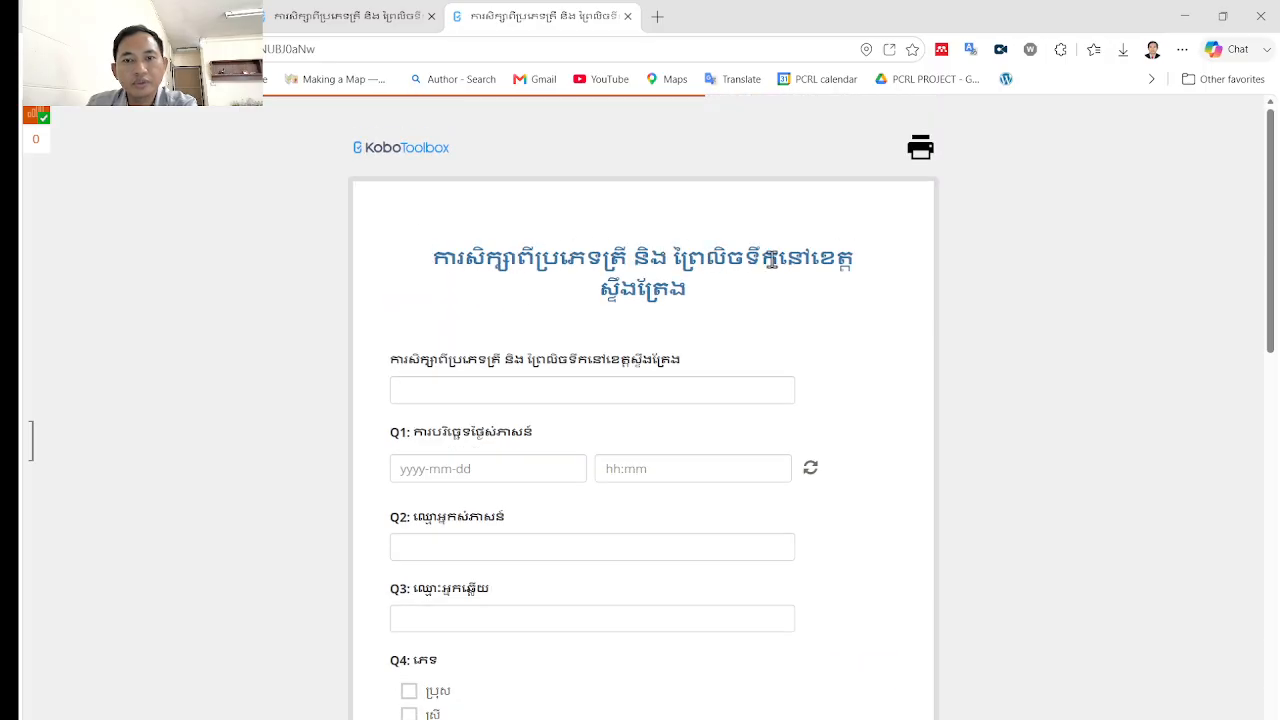
scroll(594, 371, "down", 1)
scroll(455, 440, "down", 3)
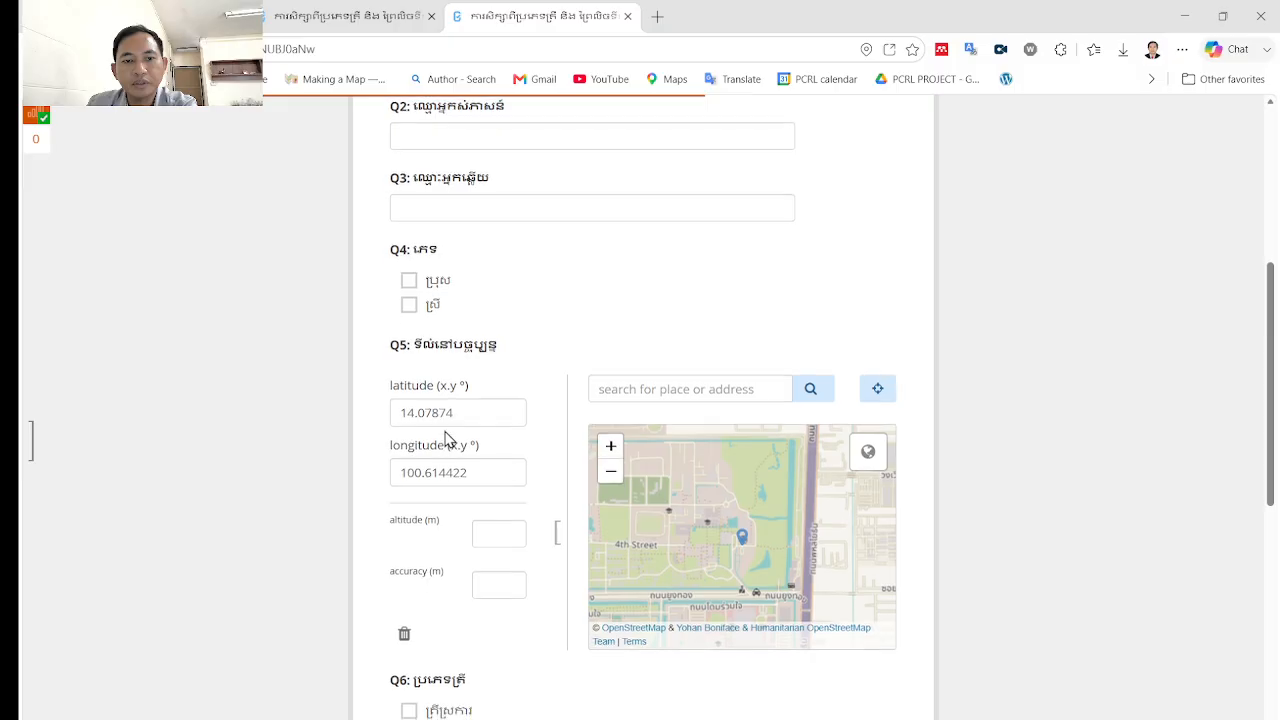
scroll(449, 503, "down", 4)
scroll(801, 594, "down", 2)
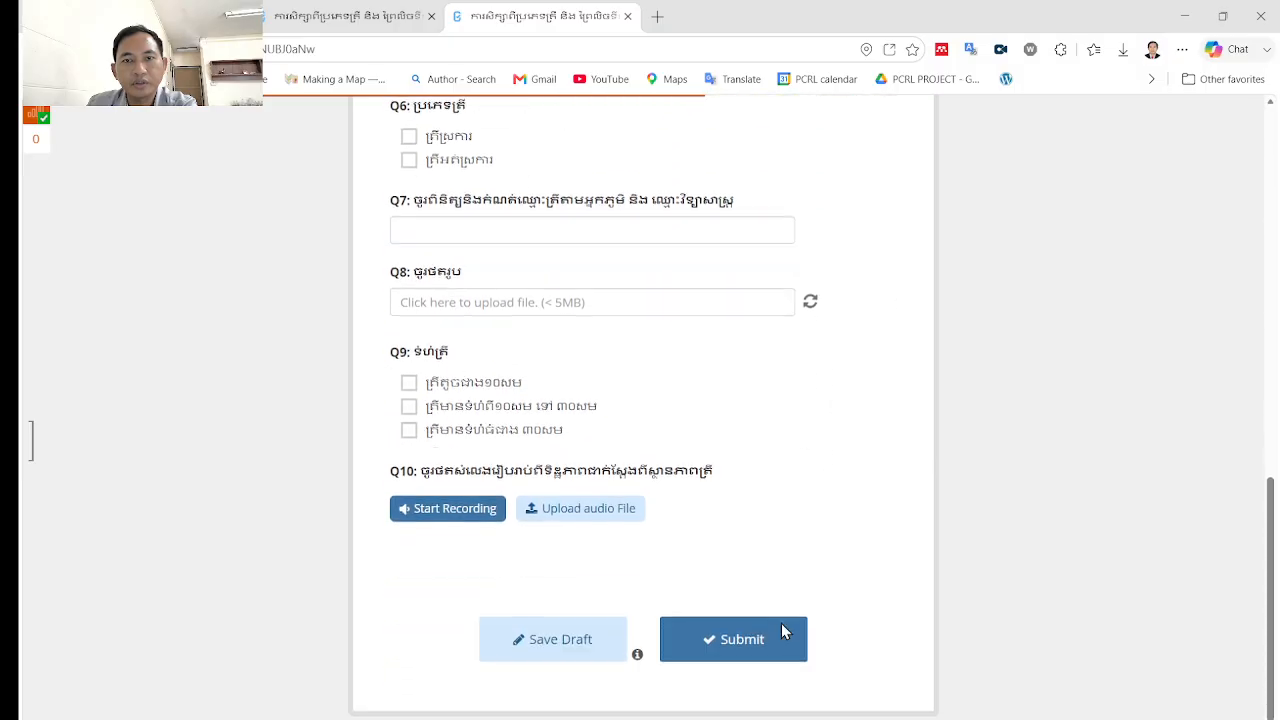
scroll(652, 636, "up", 7)
scroll(650, 631, "up", 4)
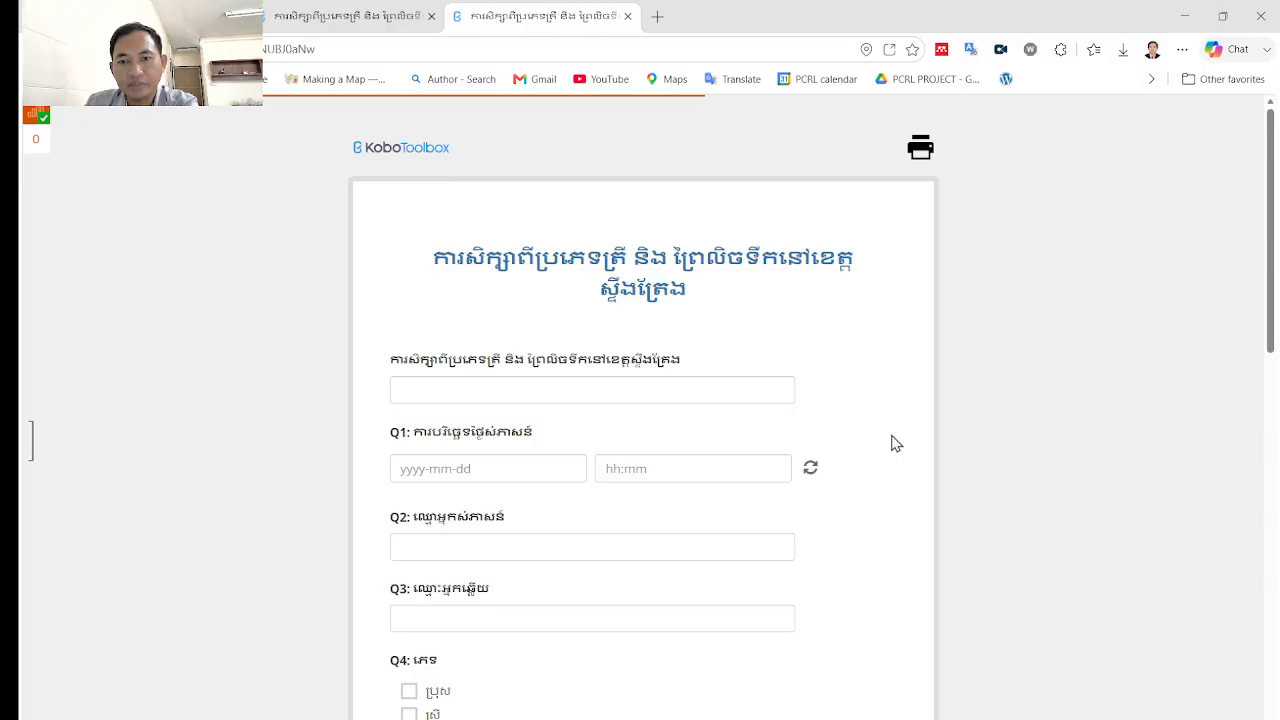
Step: Recheck the upper part of the web form, from its title and opening text field to the Q5 location map
scroll(894, 443, "down", 1)
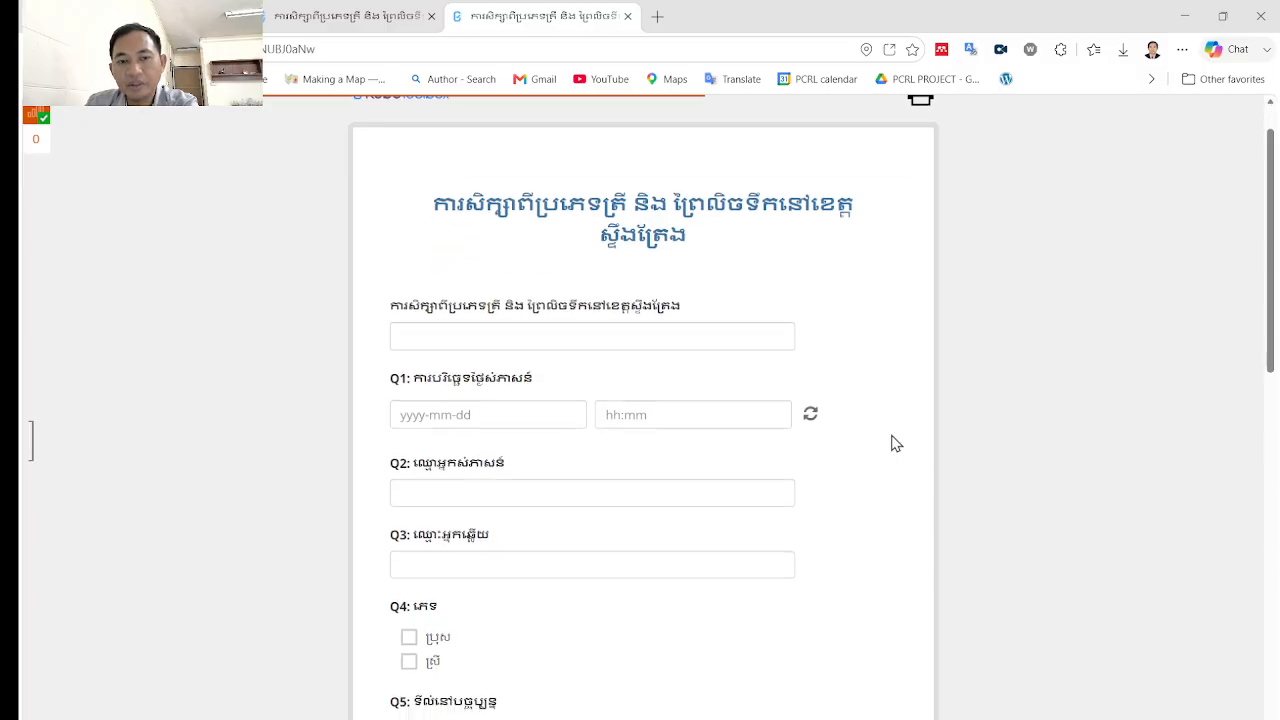
left_click(582, 310)
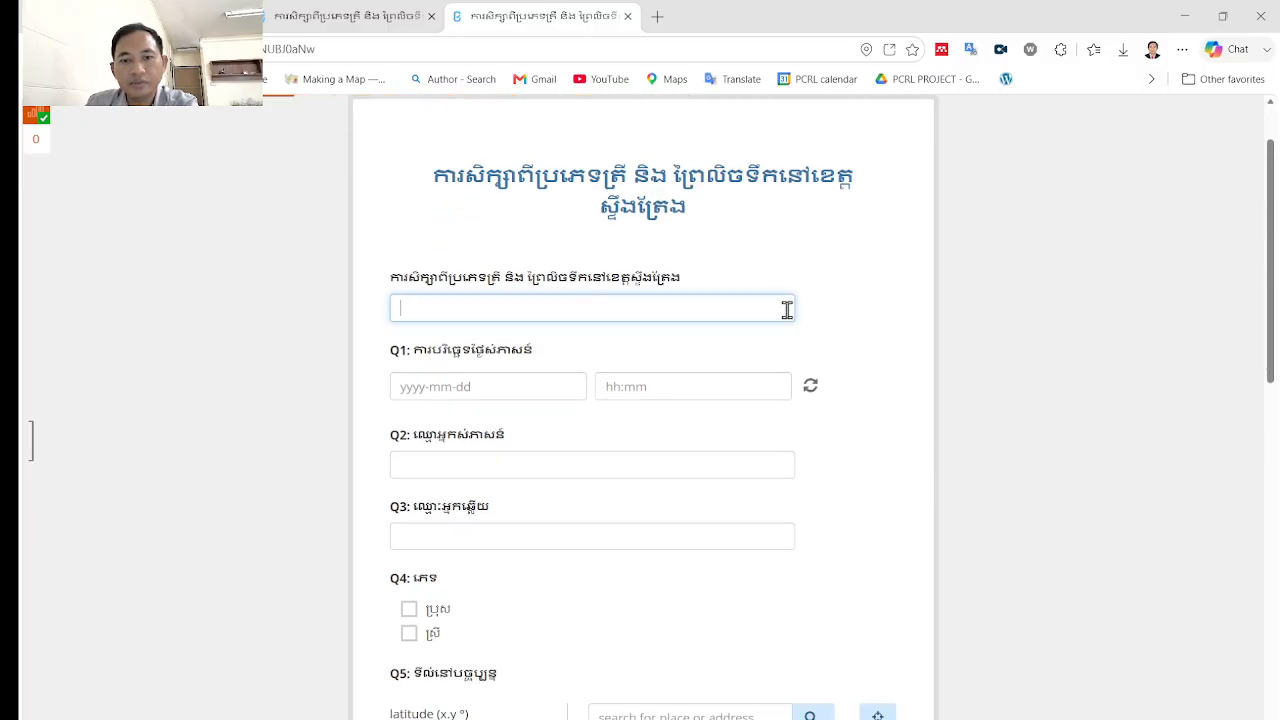
scroll(925, 394, "down", 3)
scroll(925, 394, "up", 1)
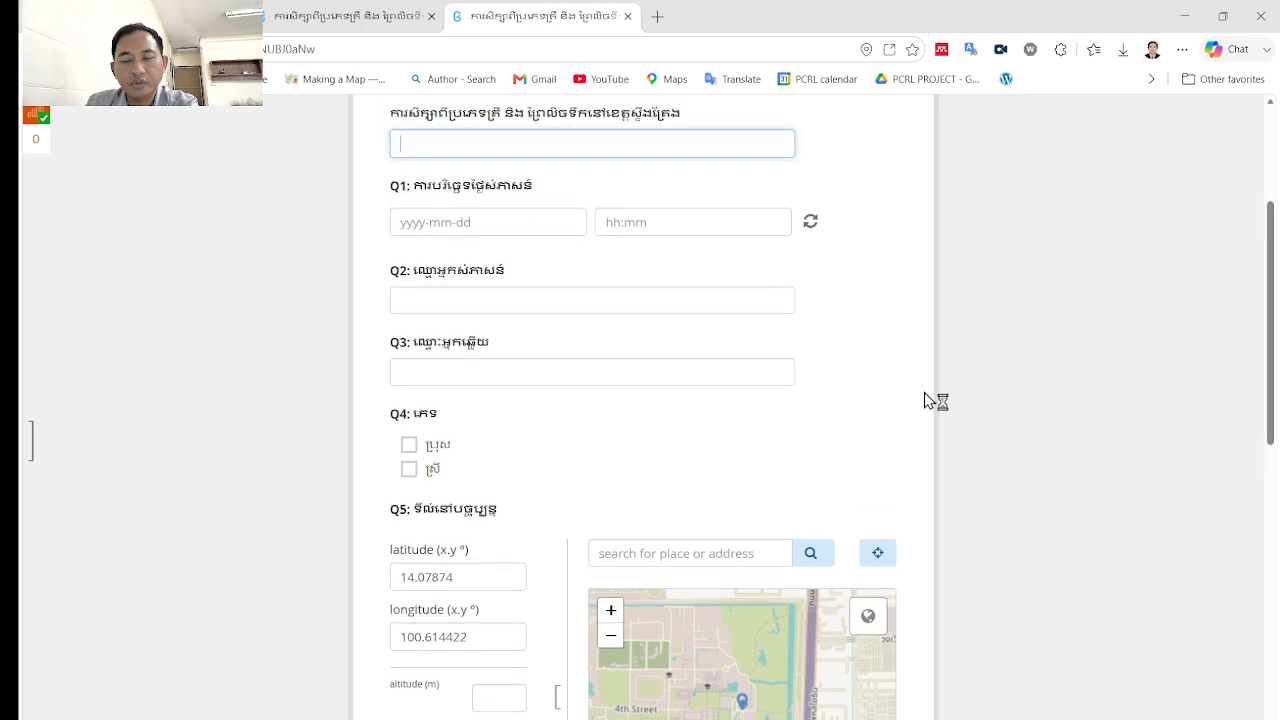
scroll(925, 394, "up", 2)
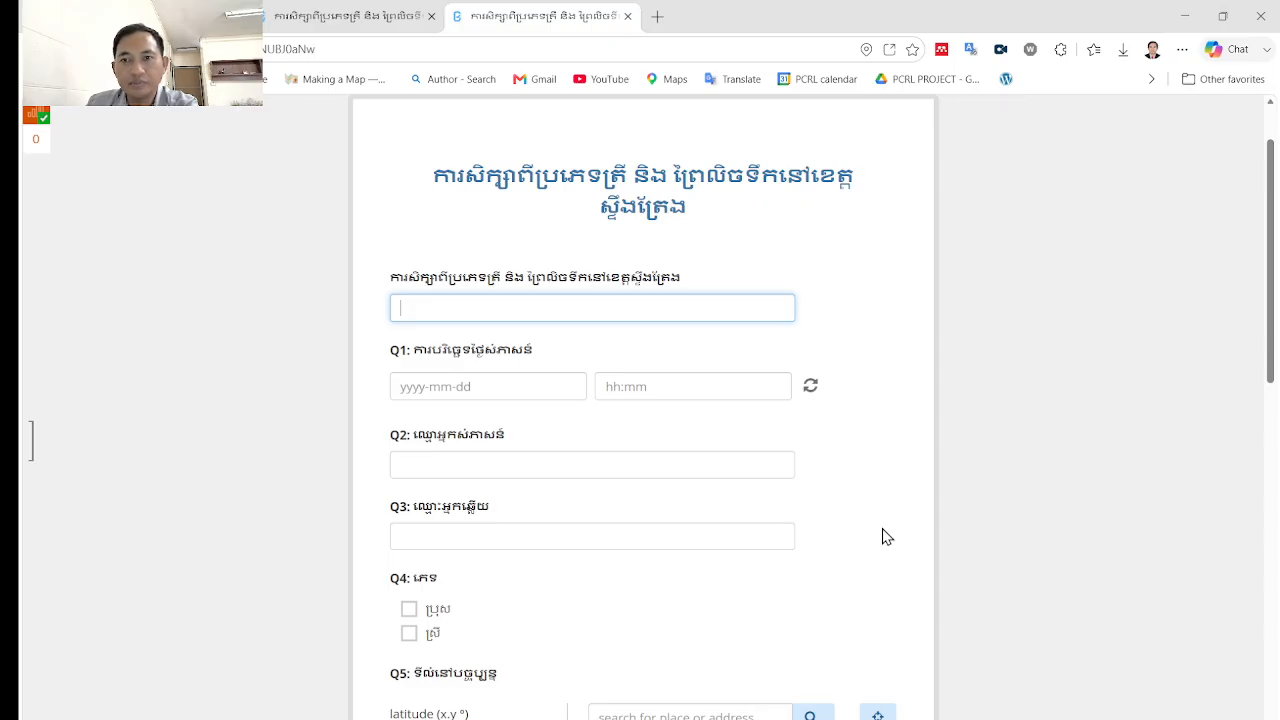
scroll(882, 537, "up", 1)
scroll(882, 537, "down", 5)
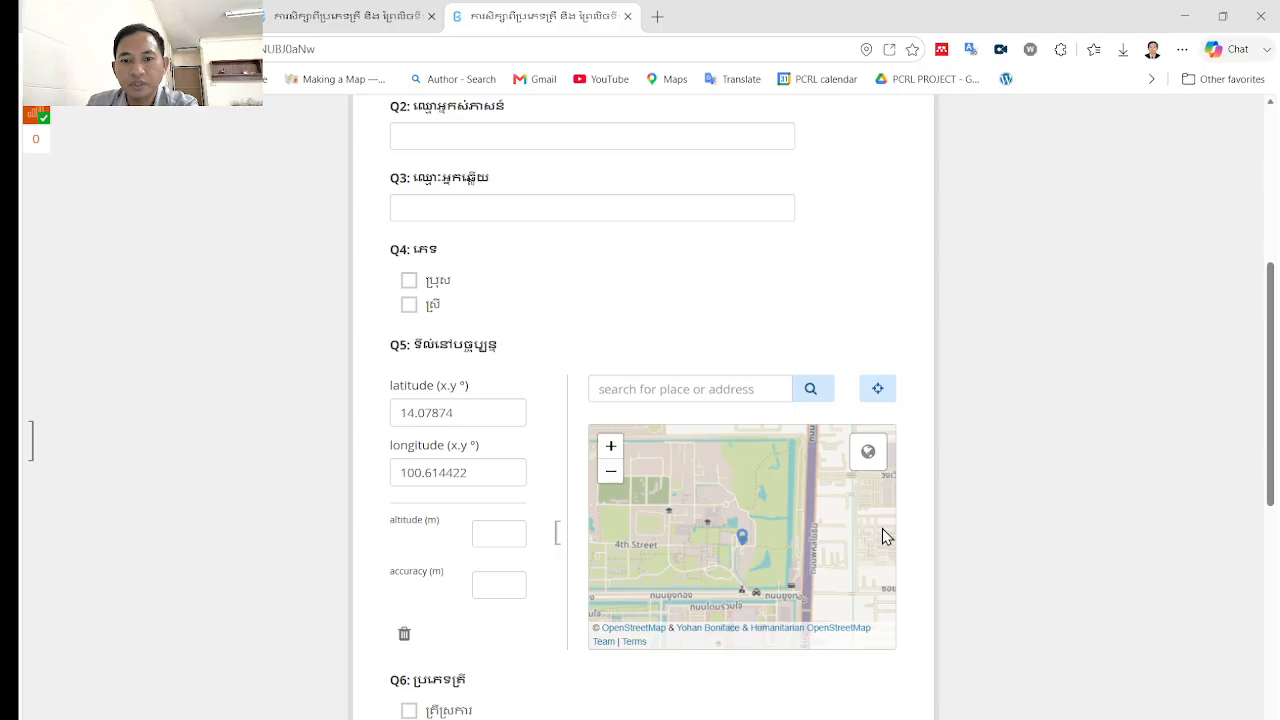
scroll(914, 503, "up", 1)
scroll(924, 509, "up", 2)
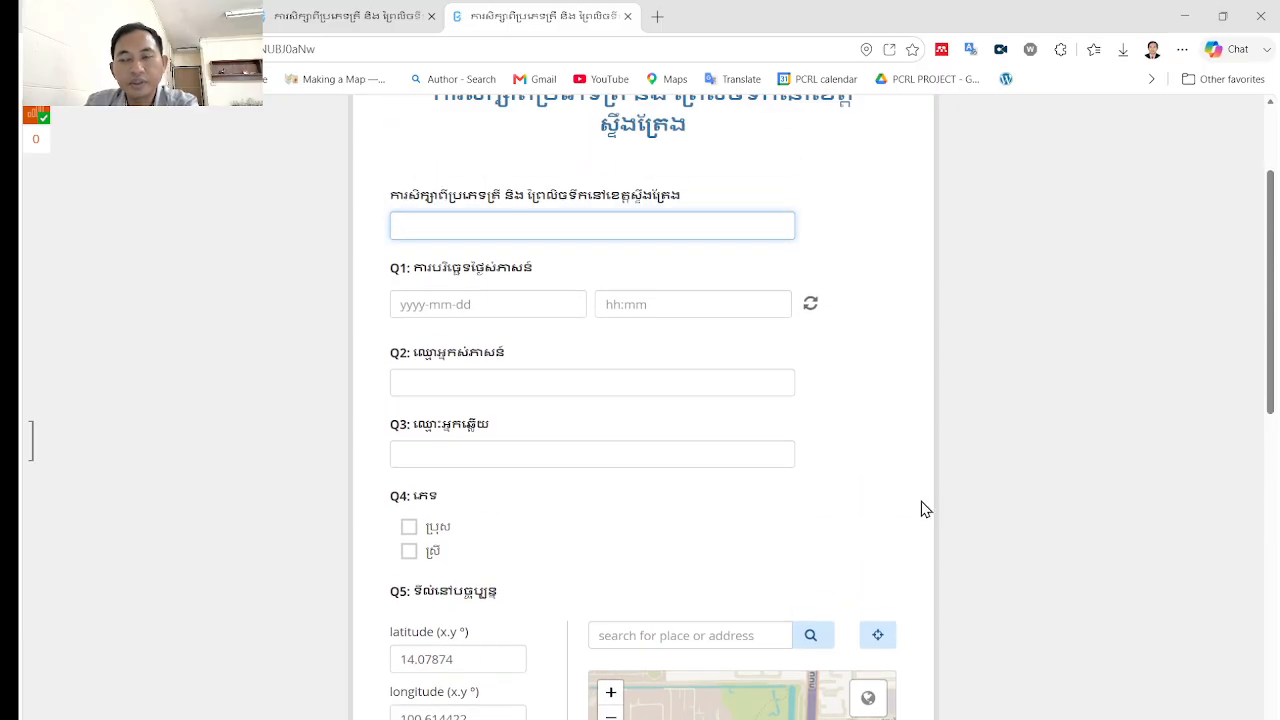
scroll(924, 509, "up", 2)
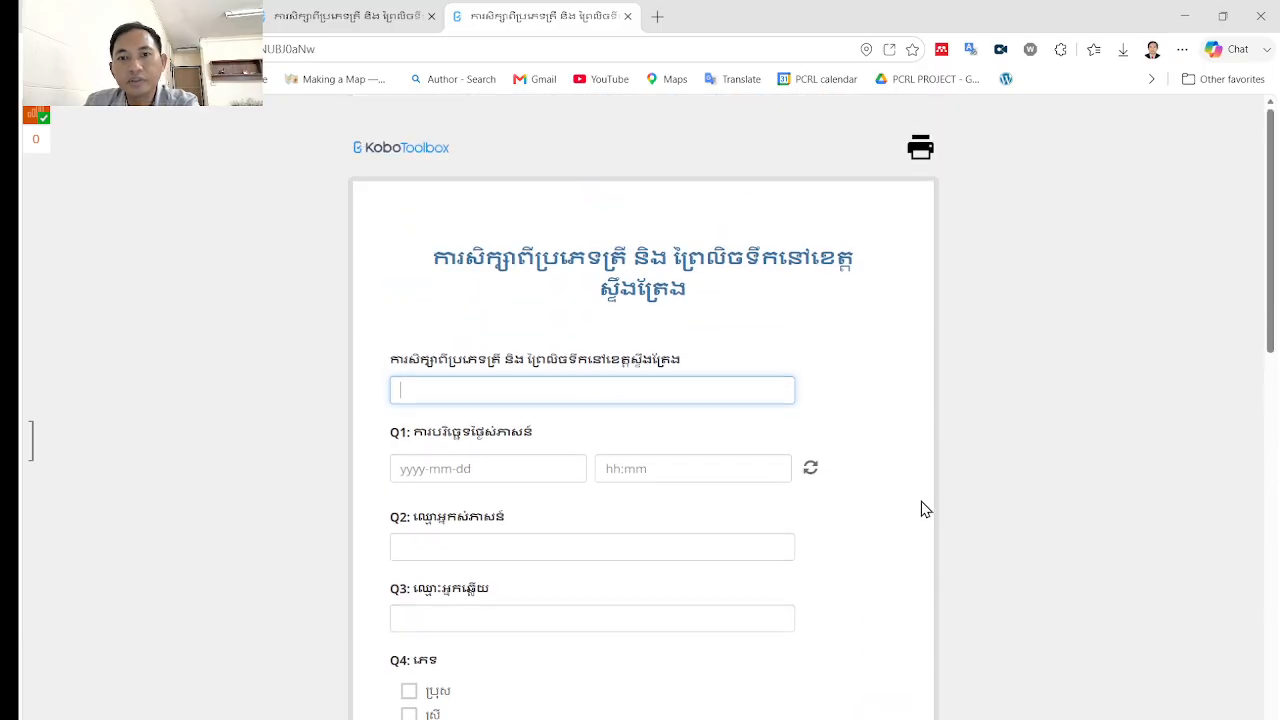
left_click(776, 388)
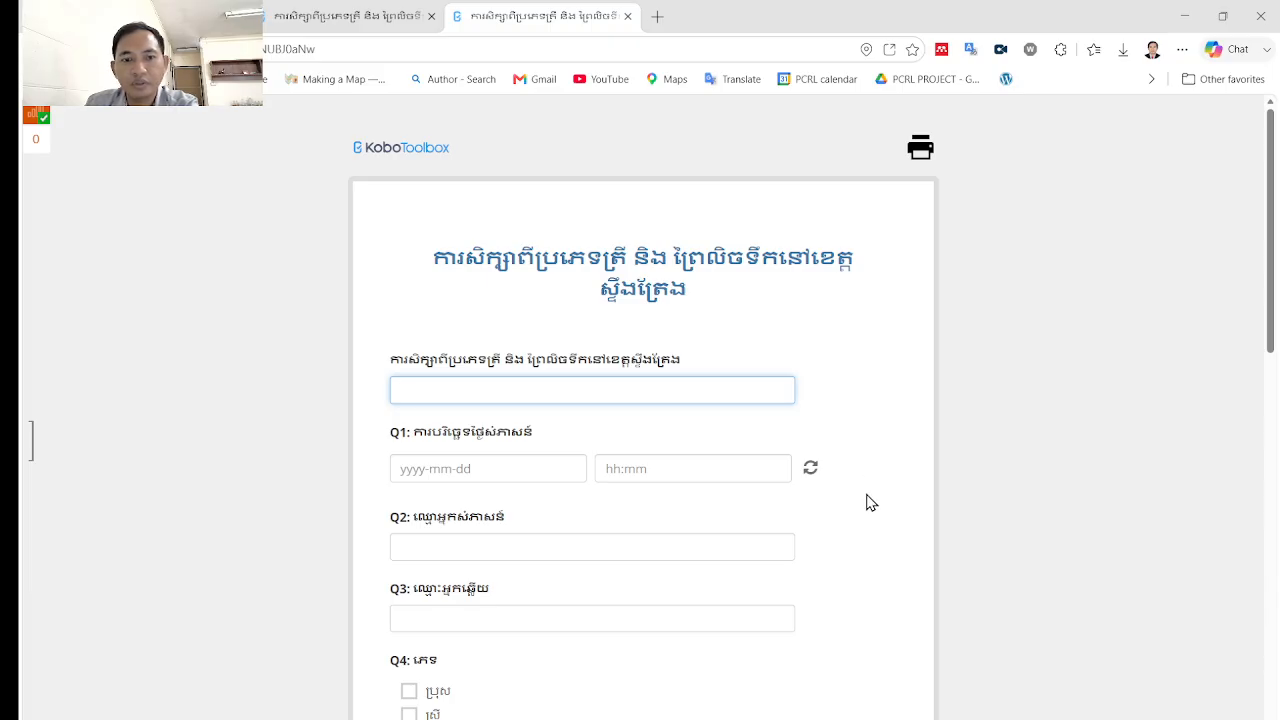
scroll(871, 503, "down", 2)
scroll(871, 503, "up", 2)
scroll(871, 503, "down", 2)
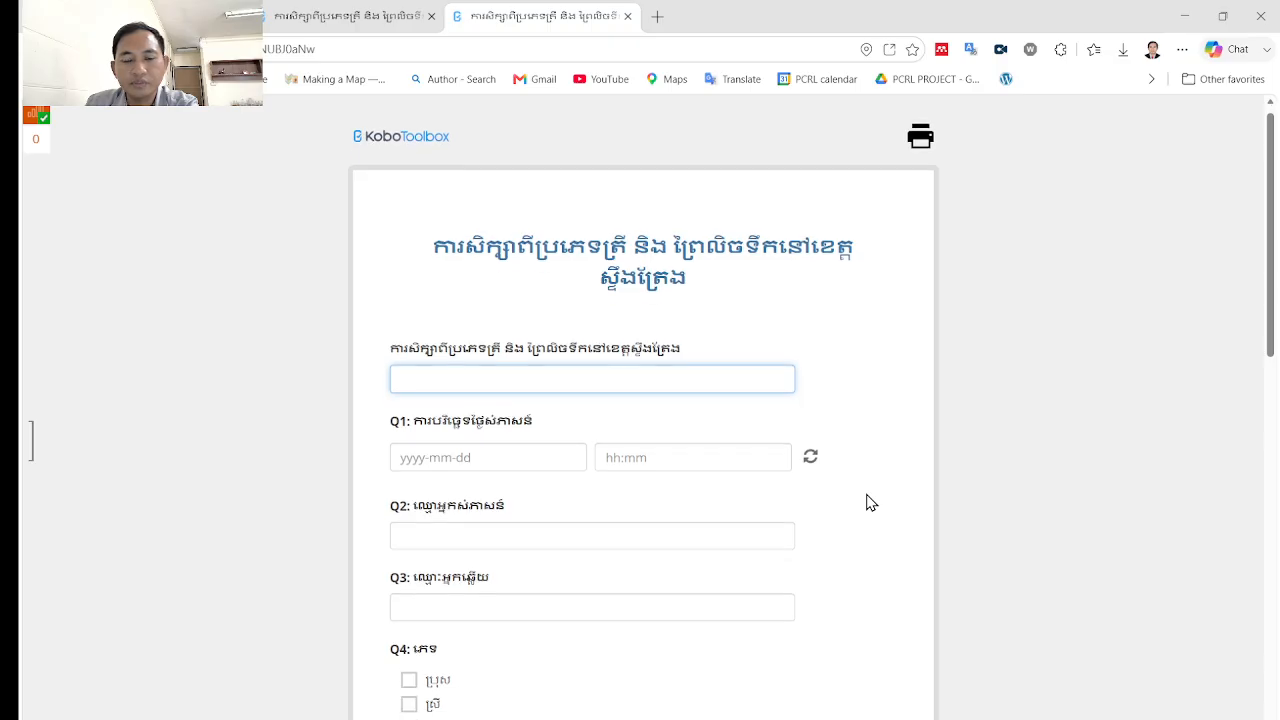
scroll(871, 503, "up", 2)
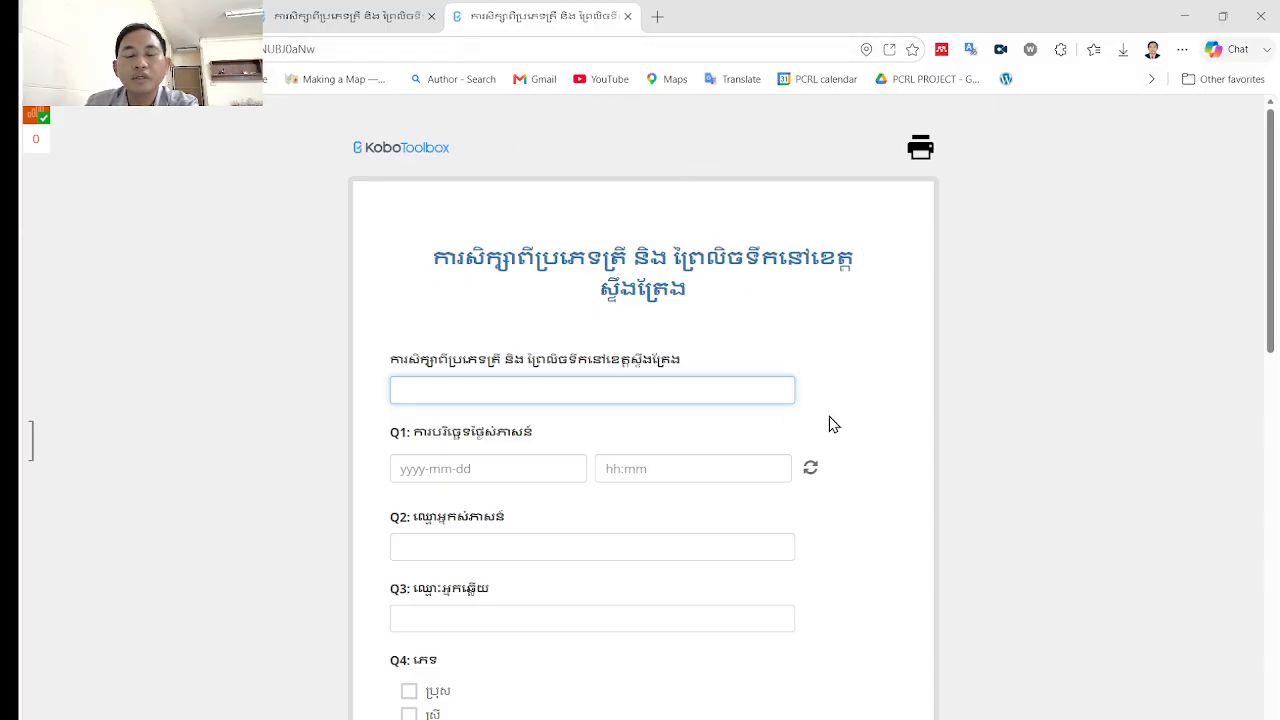
left_click(1183, 50)
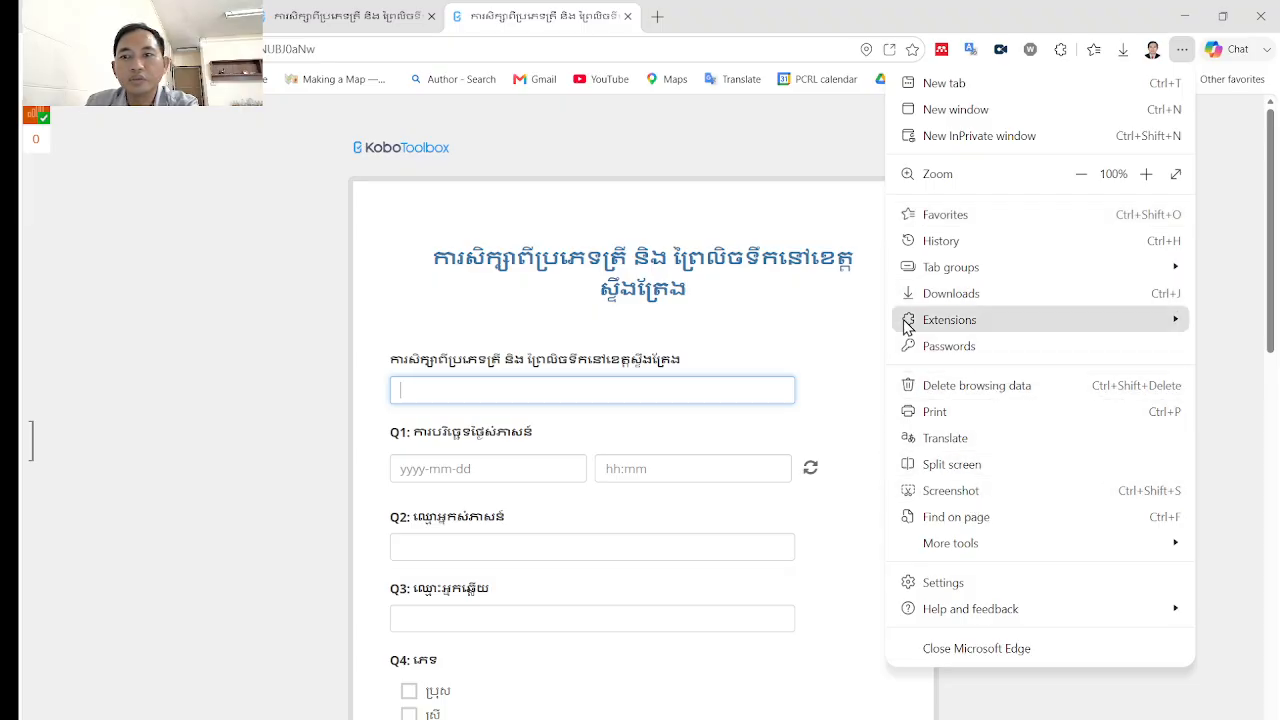
left_click(840, 298)
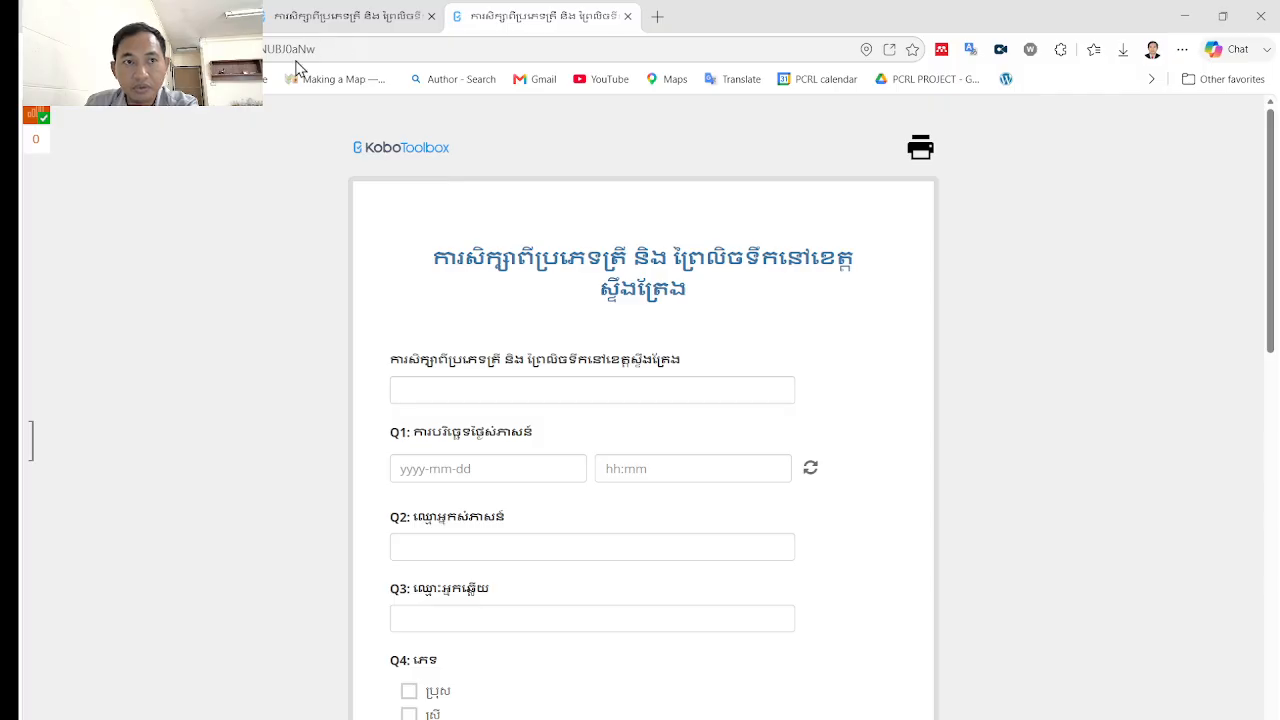
left_click(1182, 49)
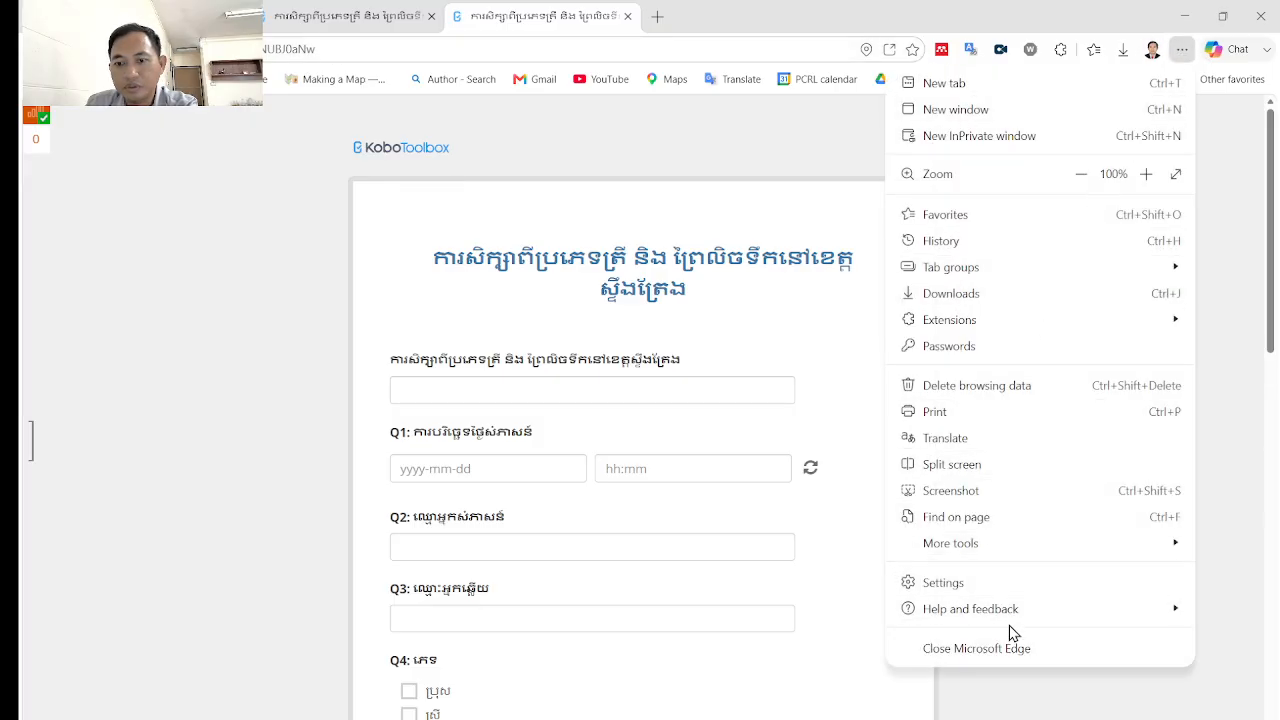
left_click(820, 320)
left_click(1182, 52)
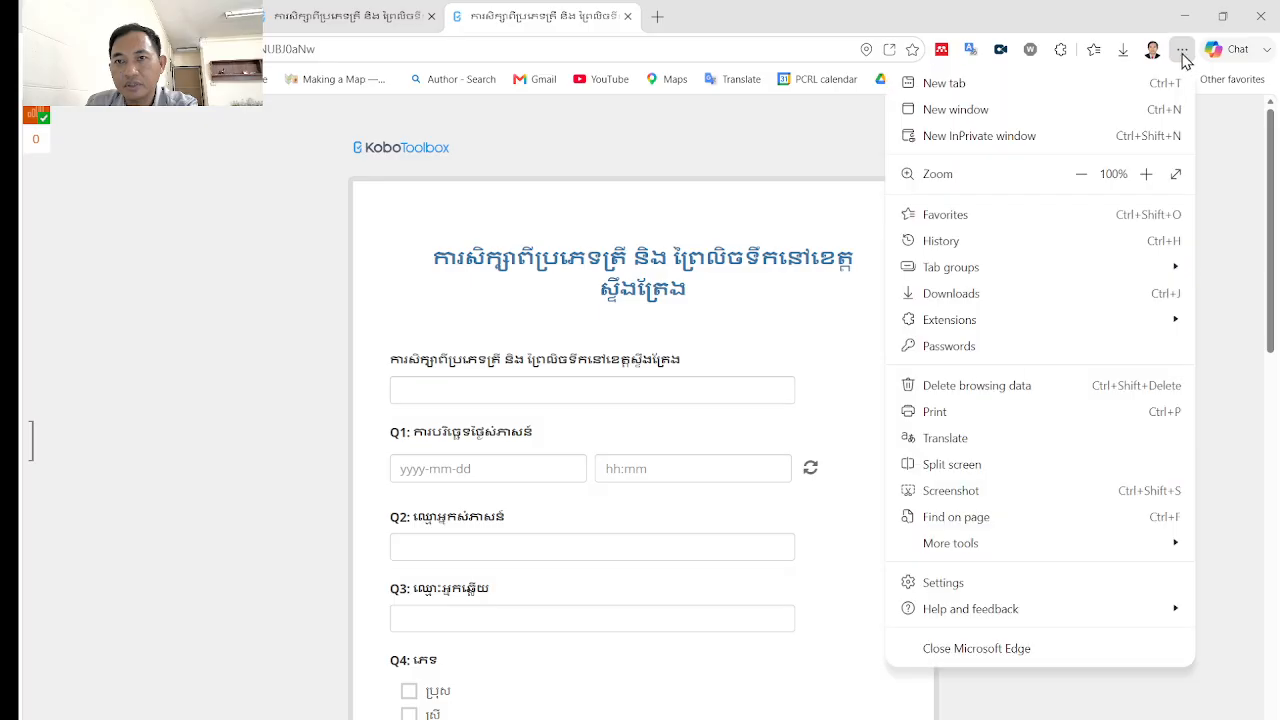
left_click(786, 163)
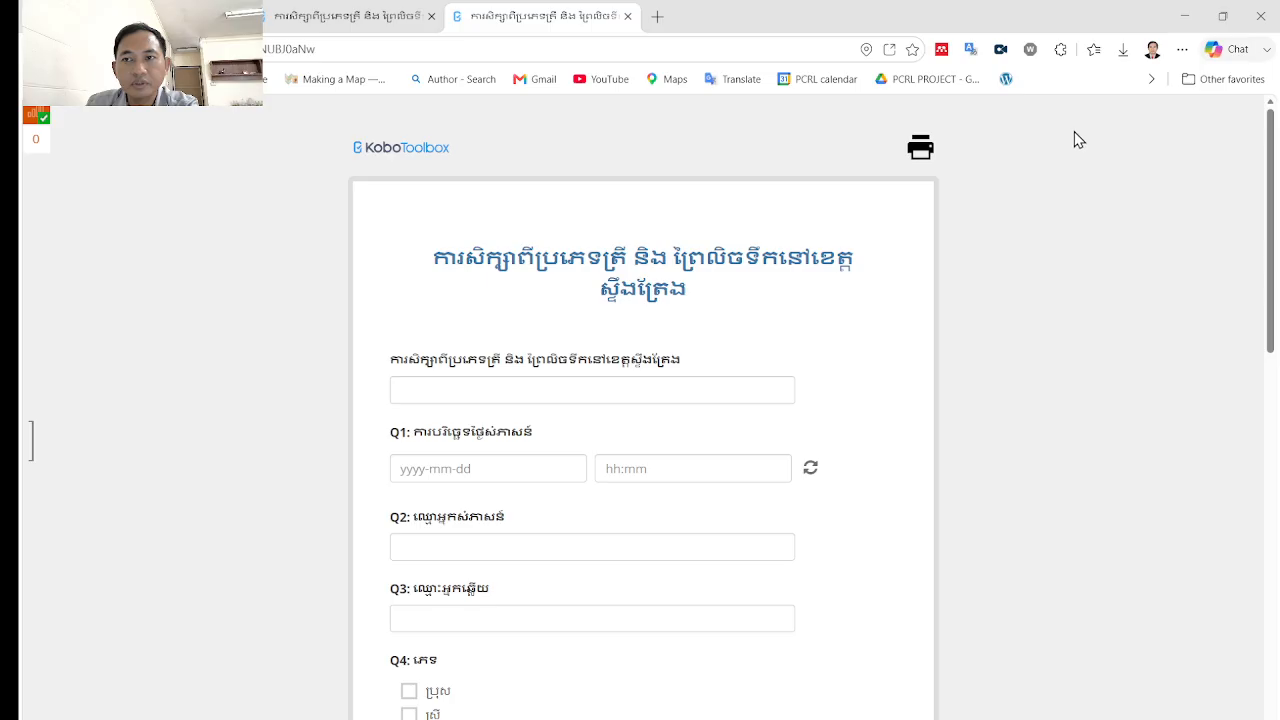
left_click(1182, 50)
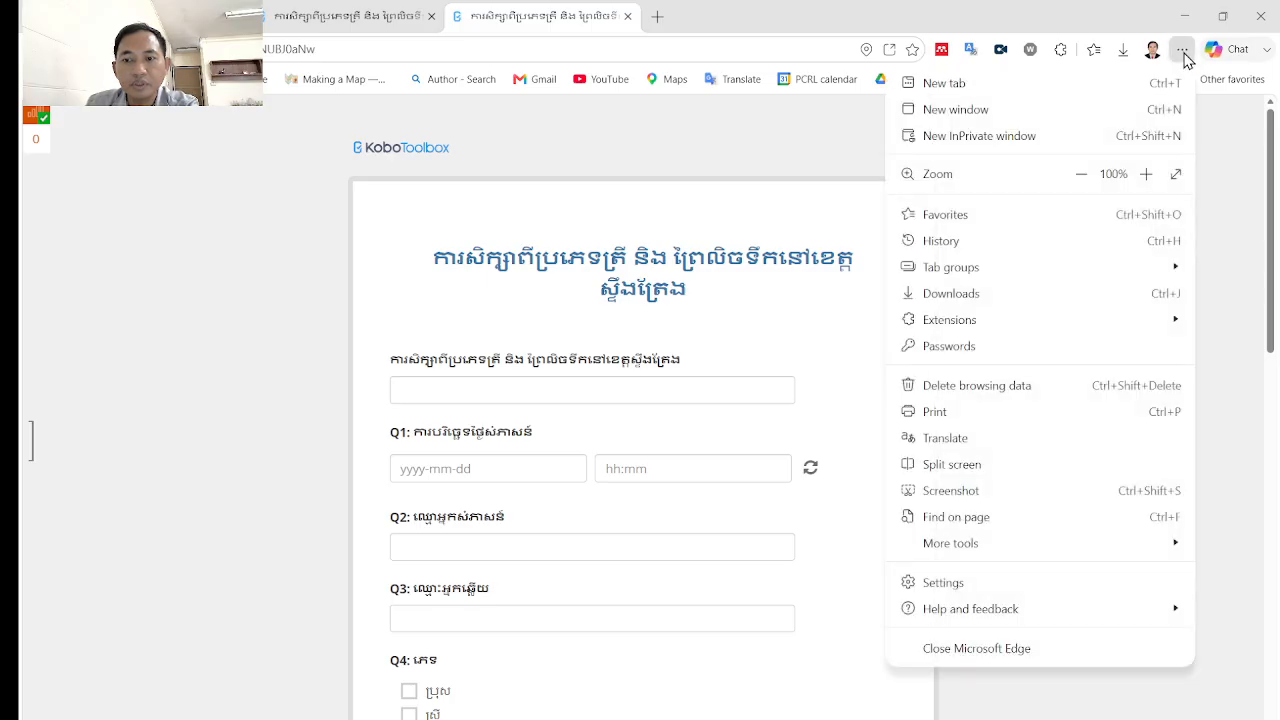
left_click(845, 246)
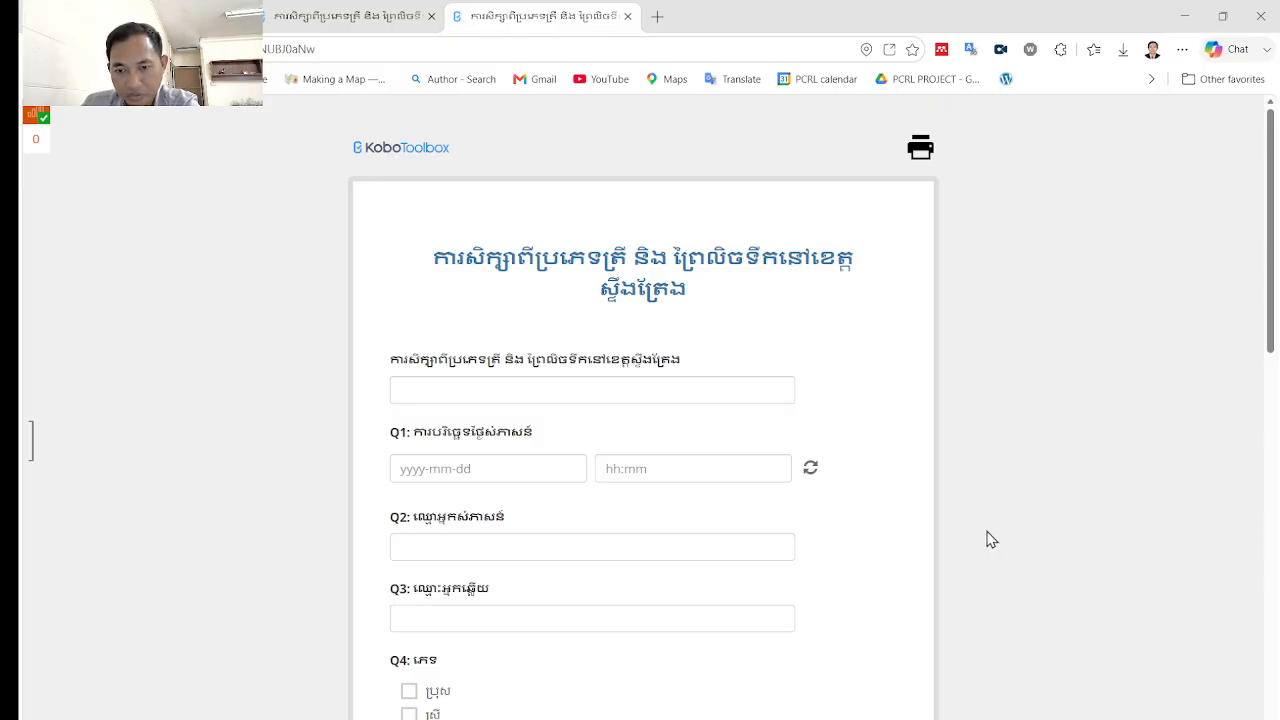
left_click(893, 385)
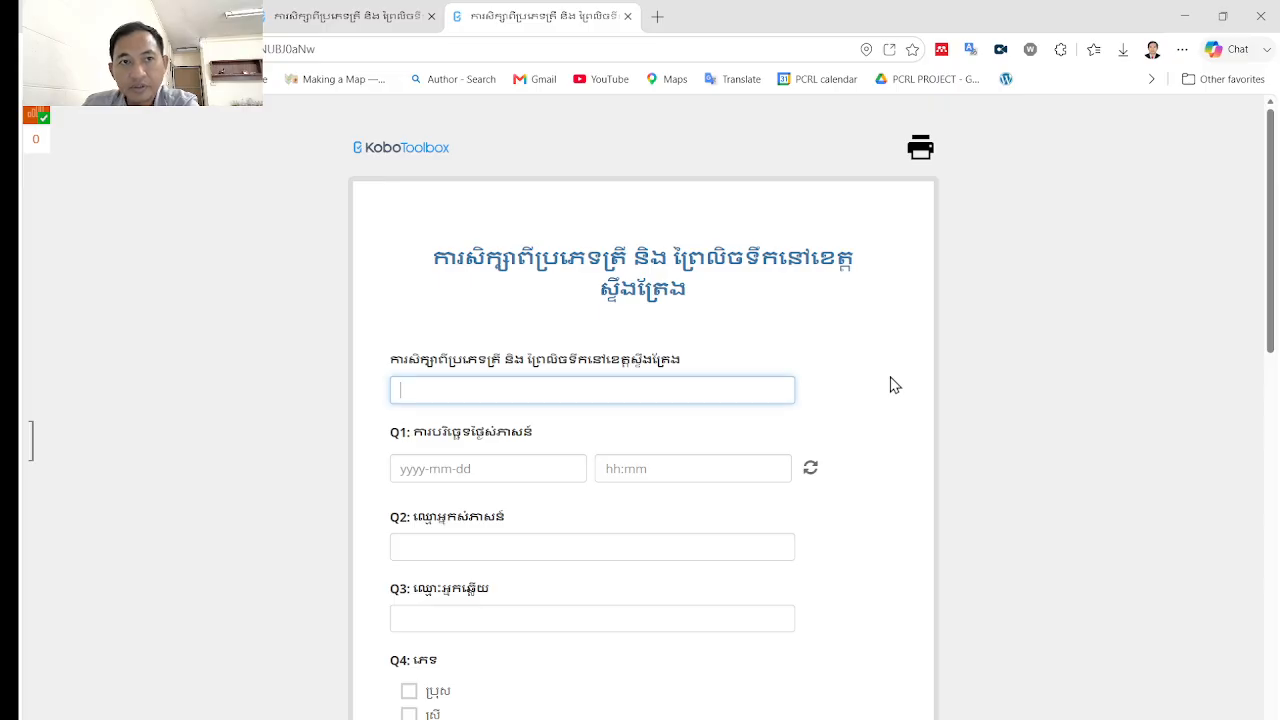